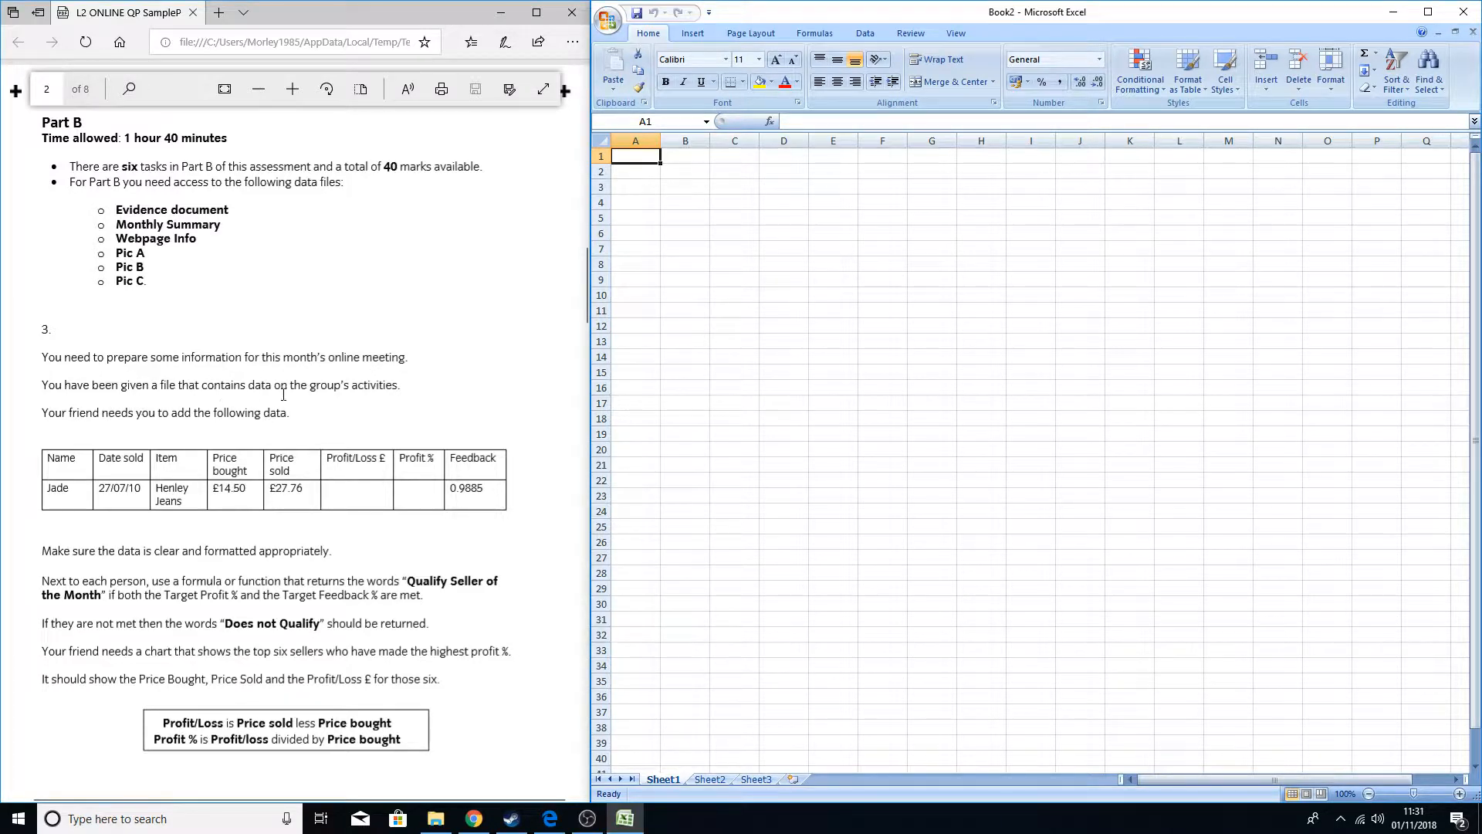
- View the desktop and the sample assessments web page, and return to the question paper beside the blank Excel workbook
click(512, 14)
click(556, 27)
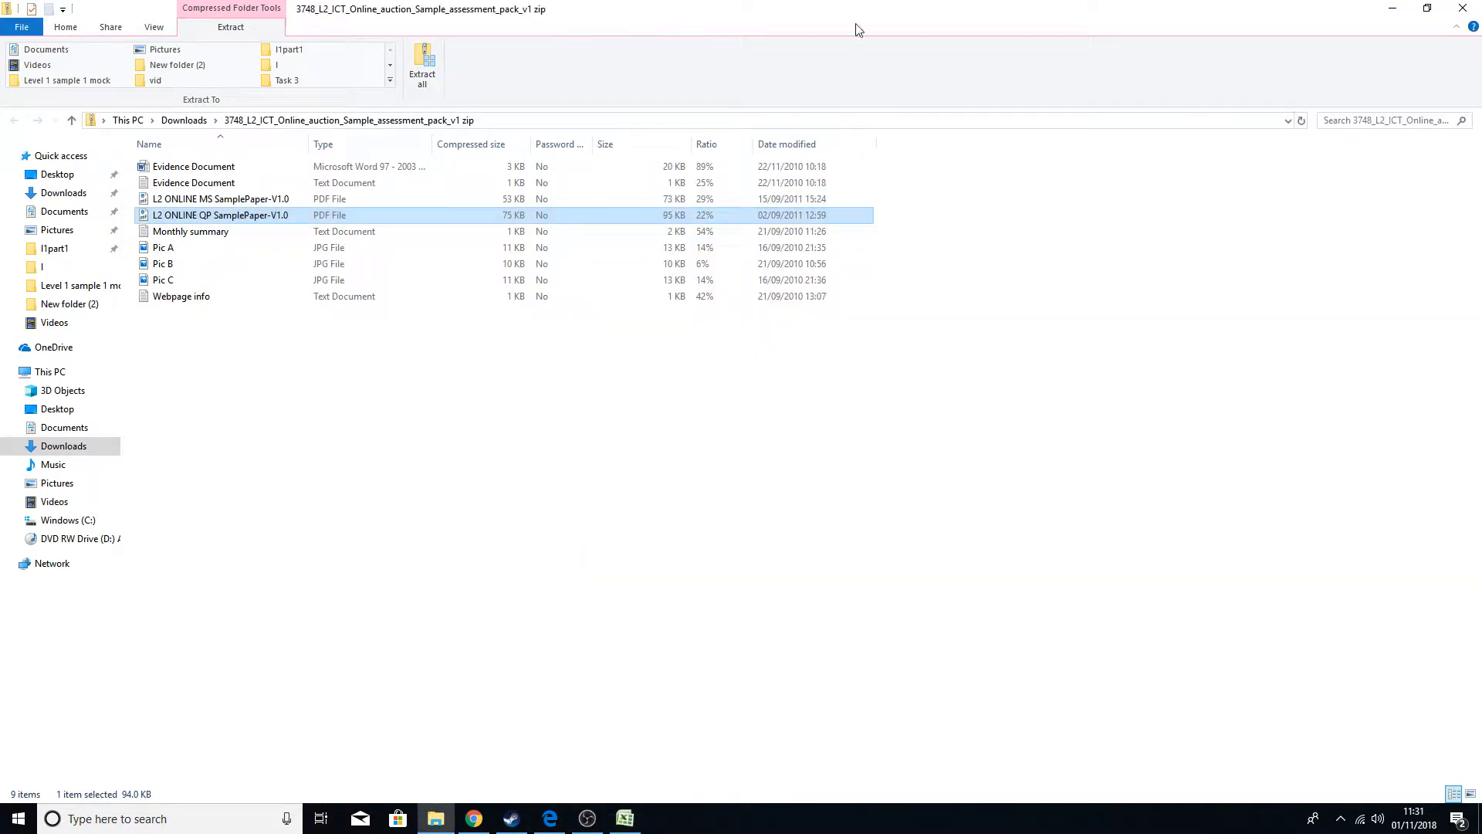
click(1390, 10)
click(551, 15)
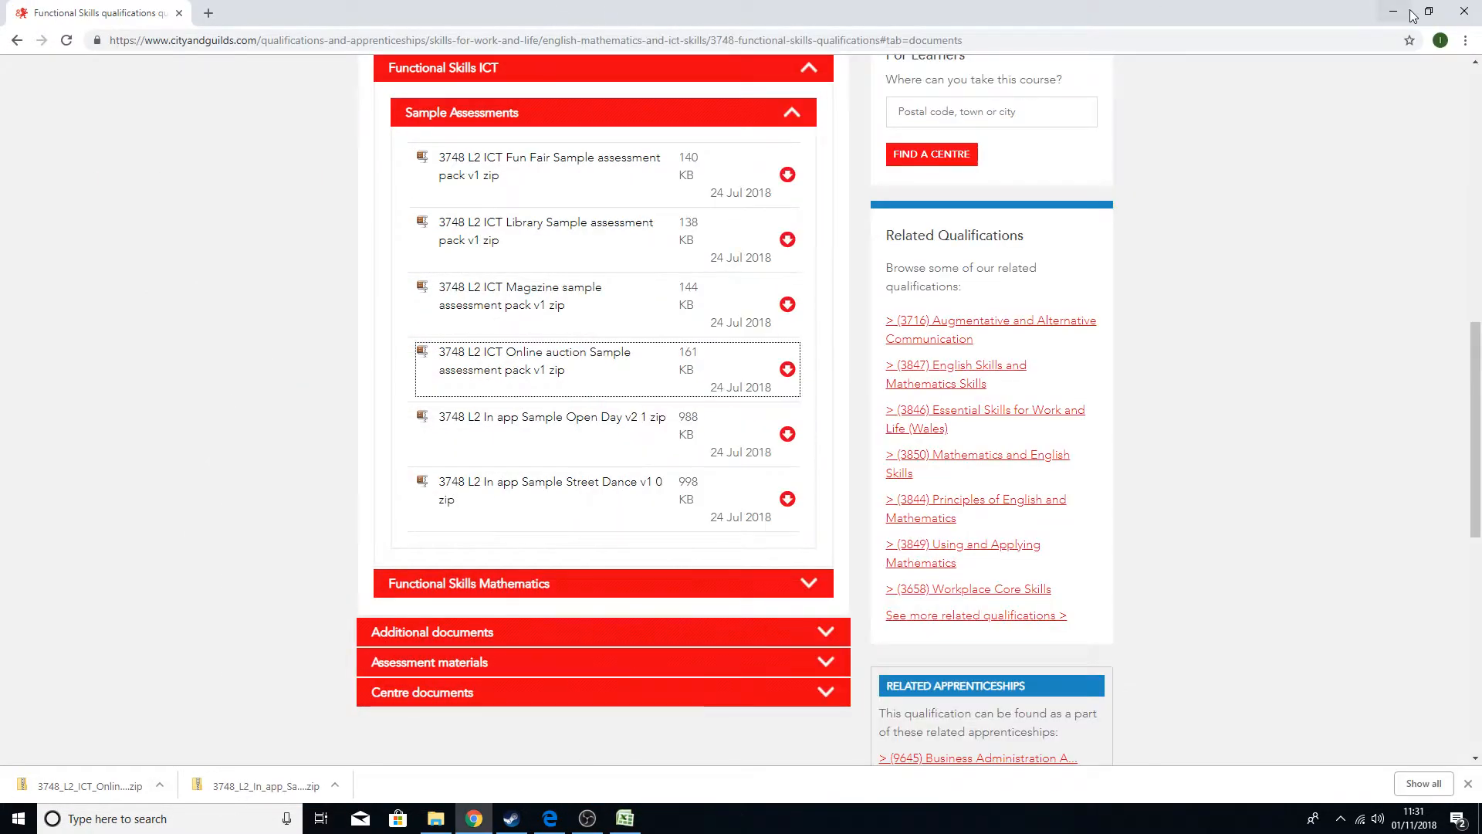
click(1393, 10)
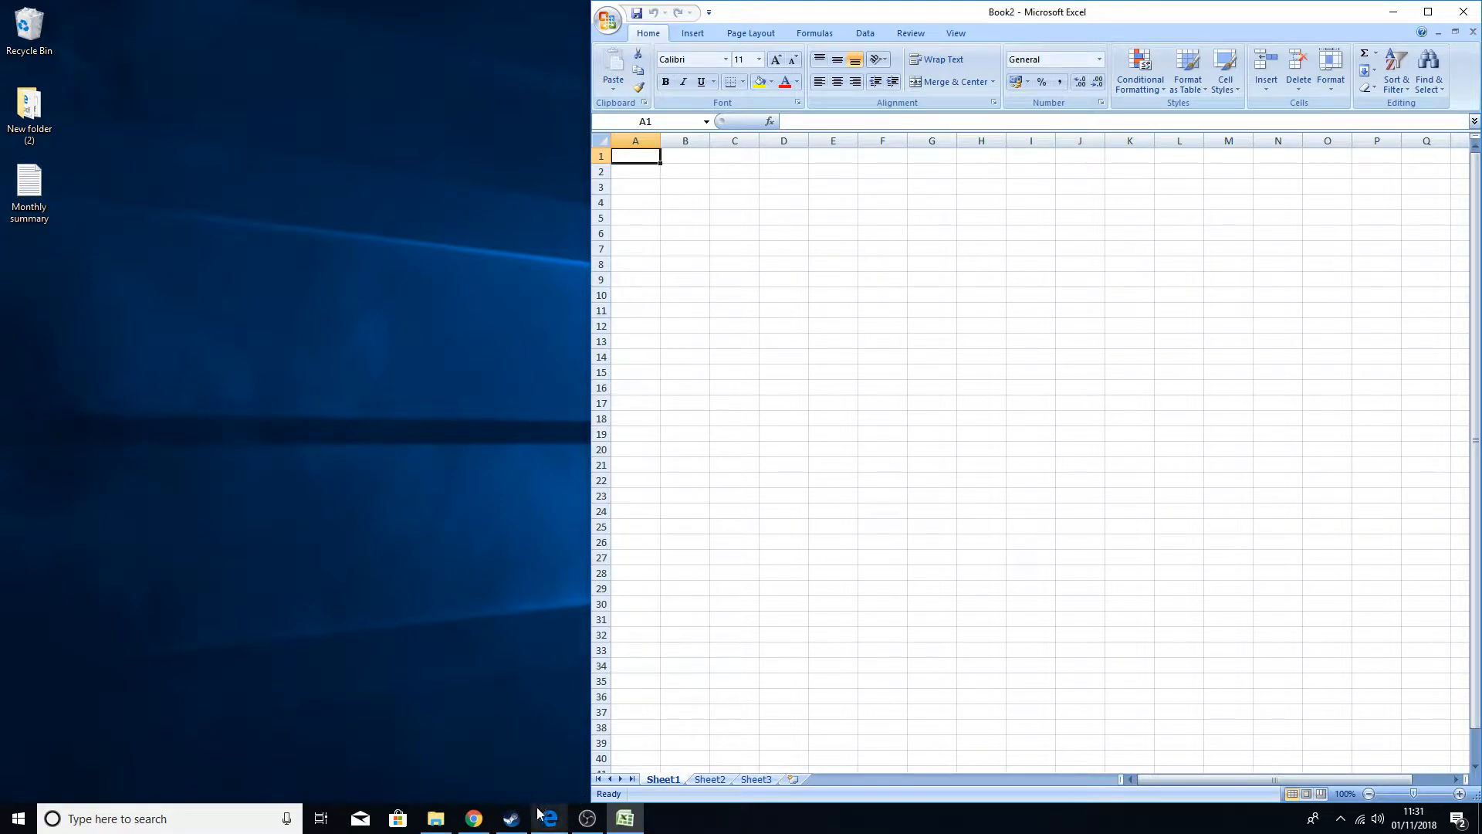
click(475, 820)
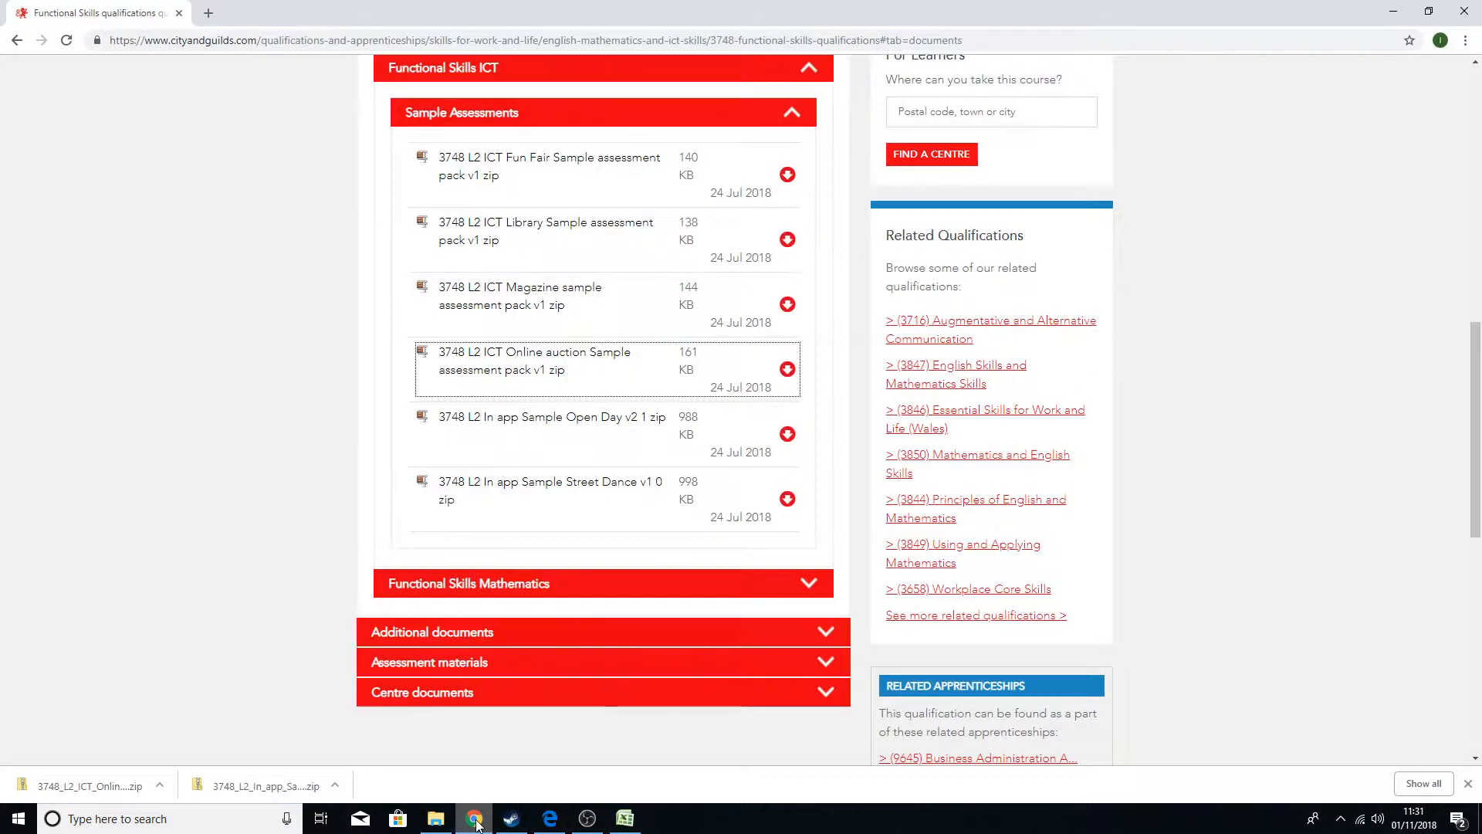
click(549, 820)
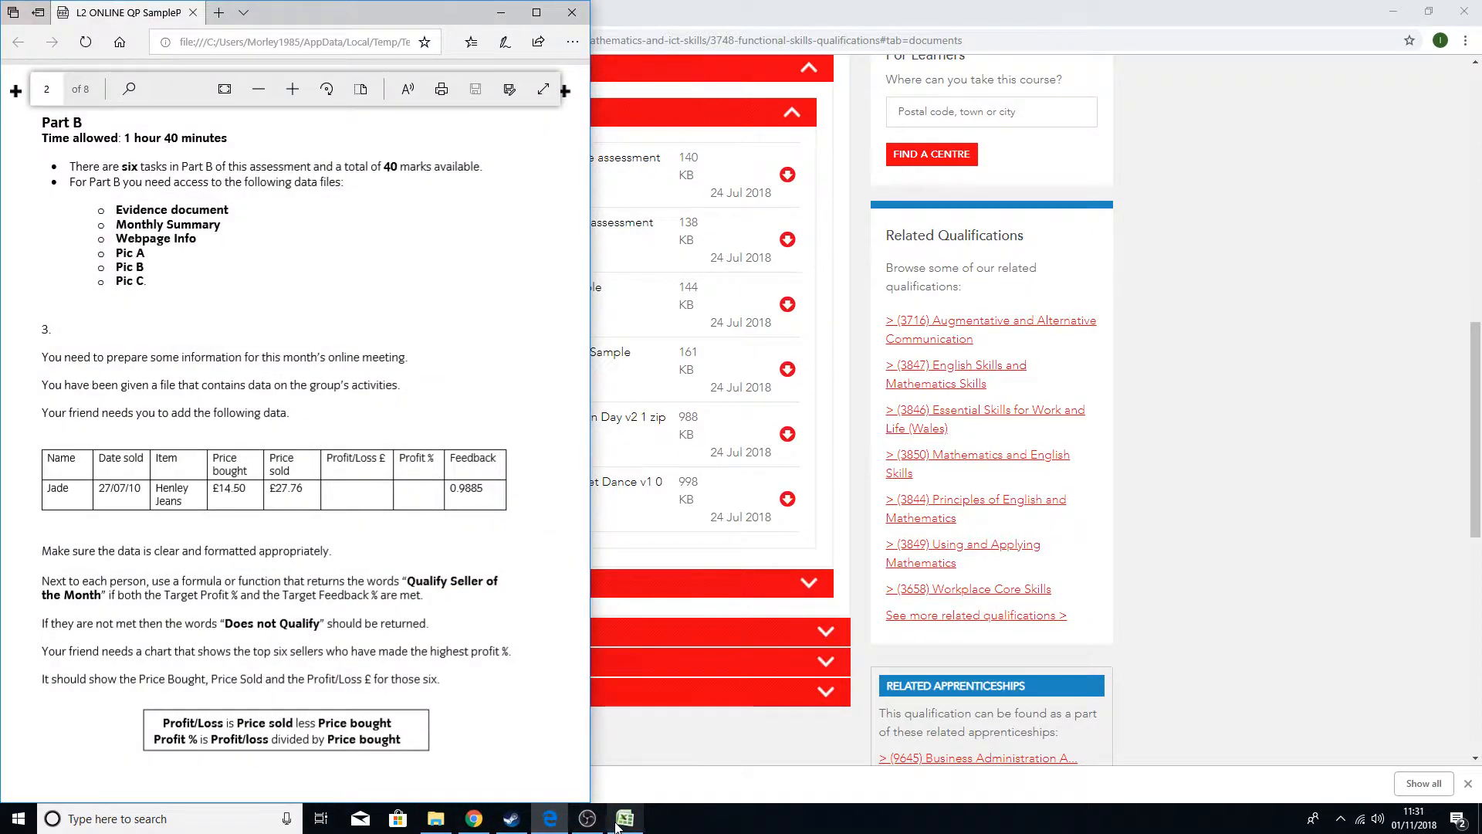
click(624, 820)
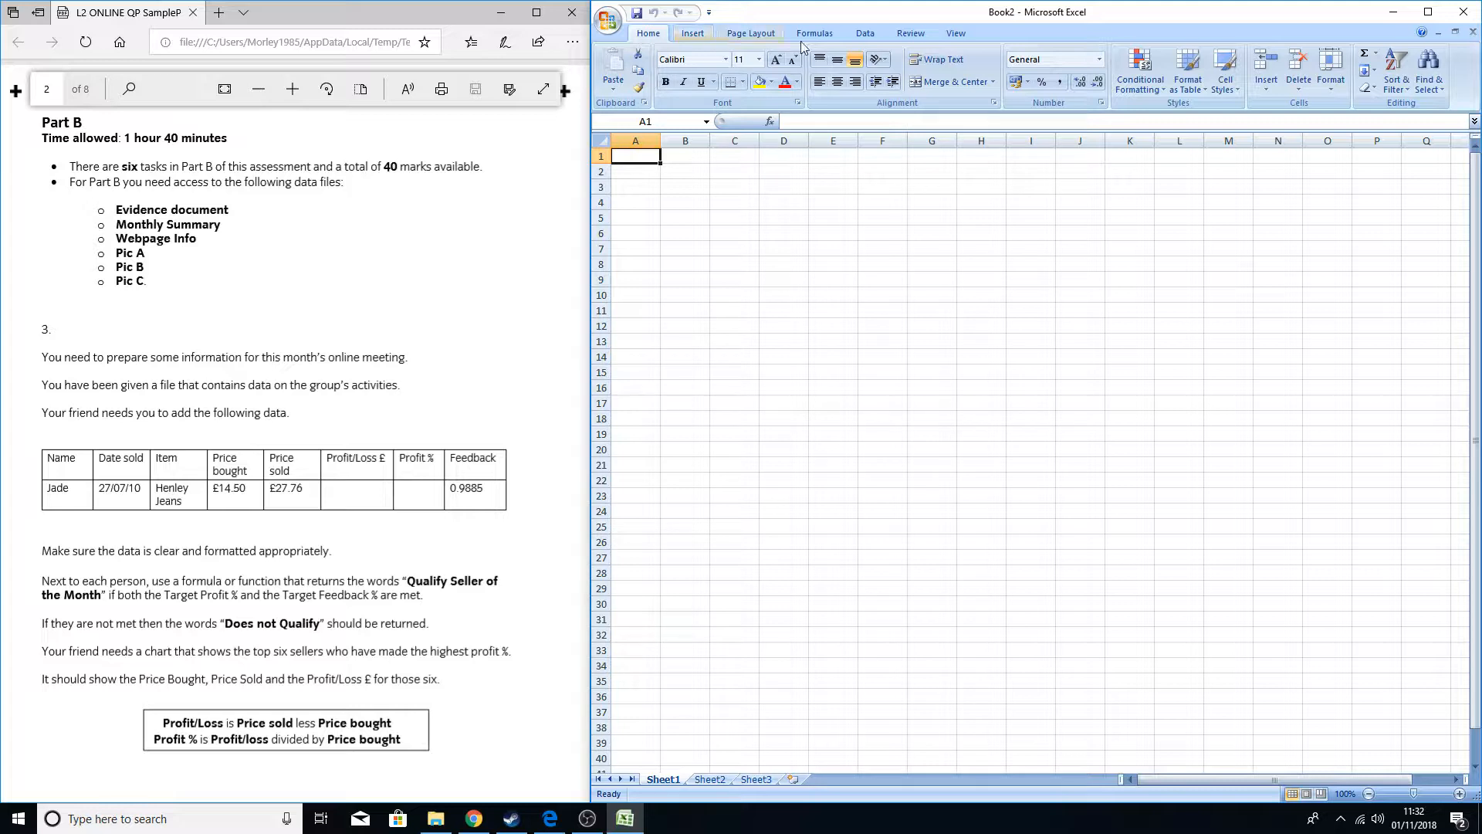
- Start importing the Monthly summary text file from the desktop as delimited data and look through its preview
click(858, 34)
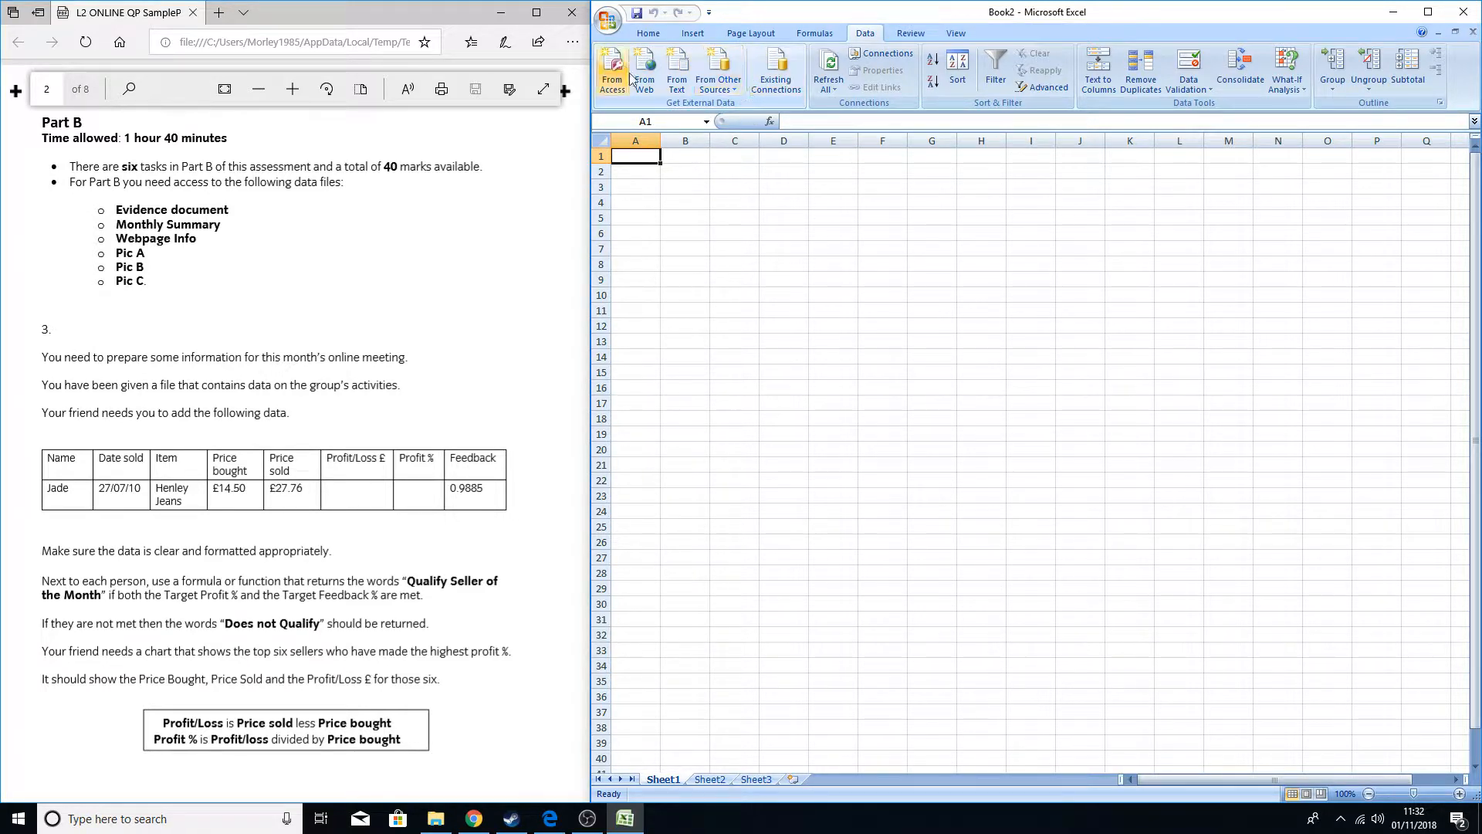
click(678, 87)
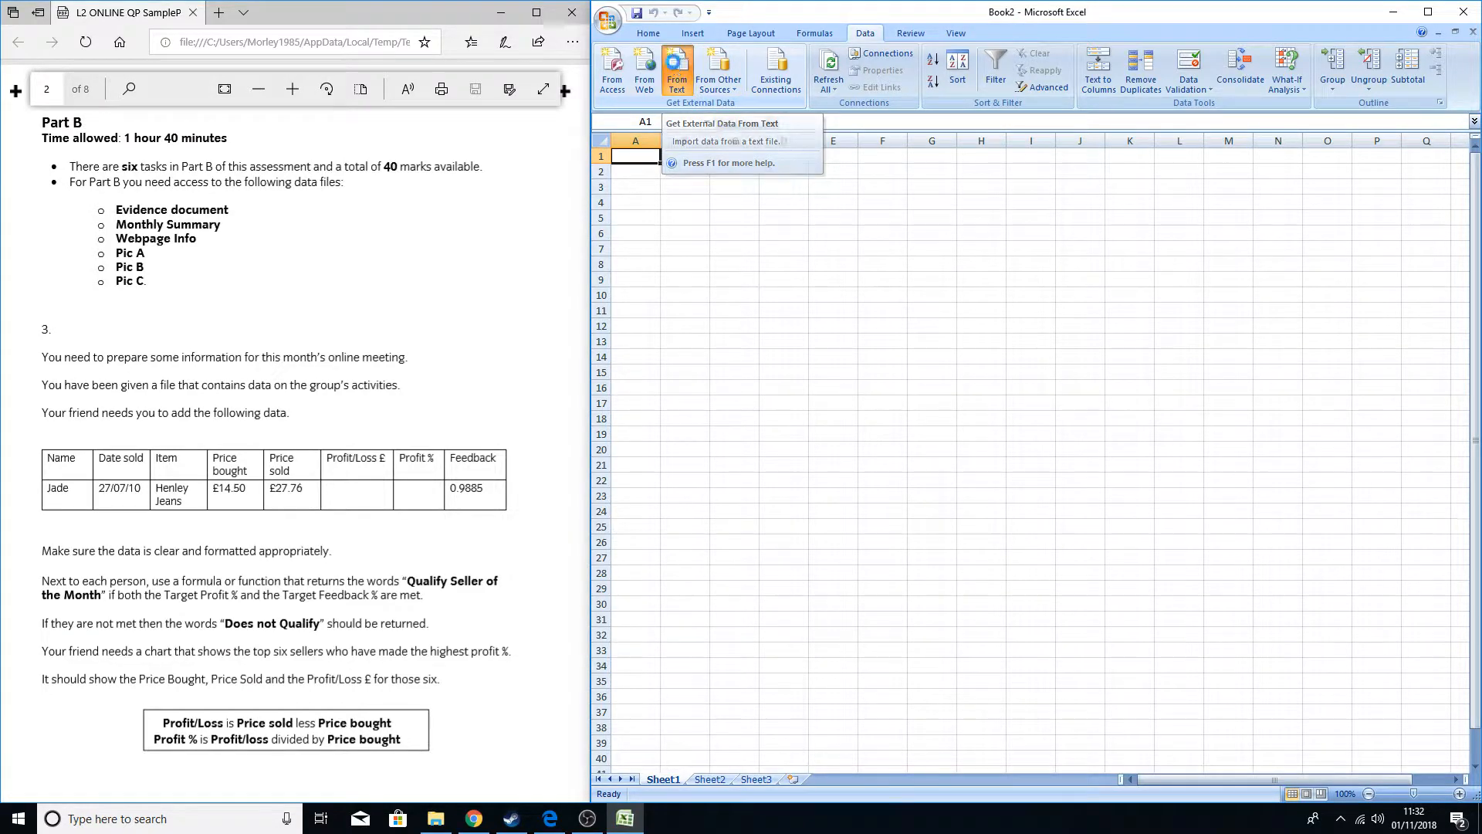
double_click(857, 127)
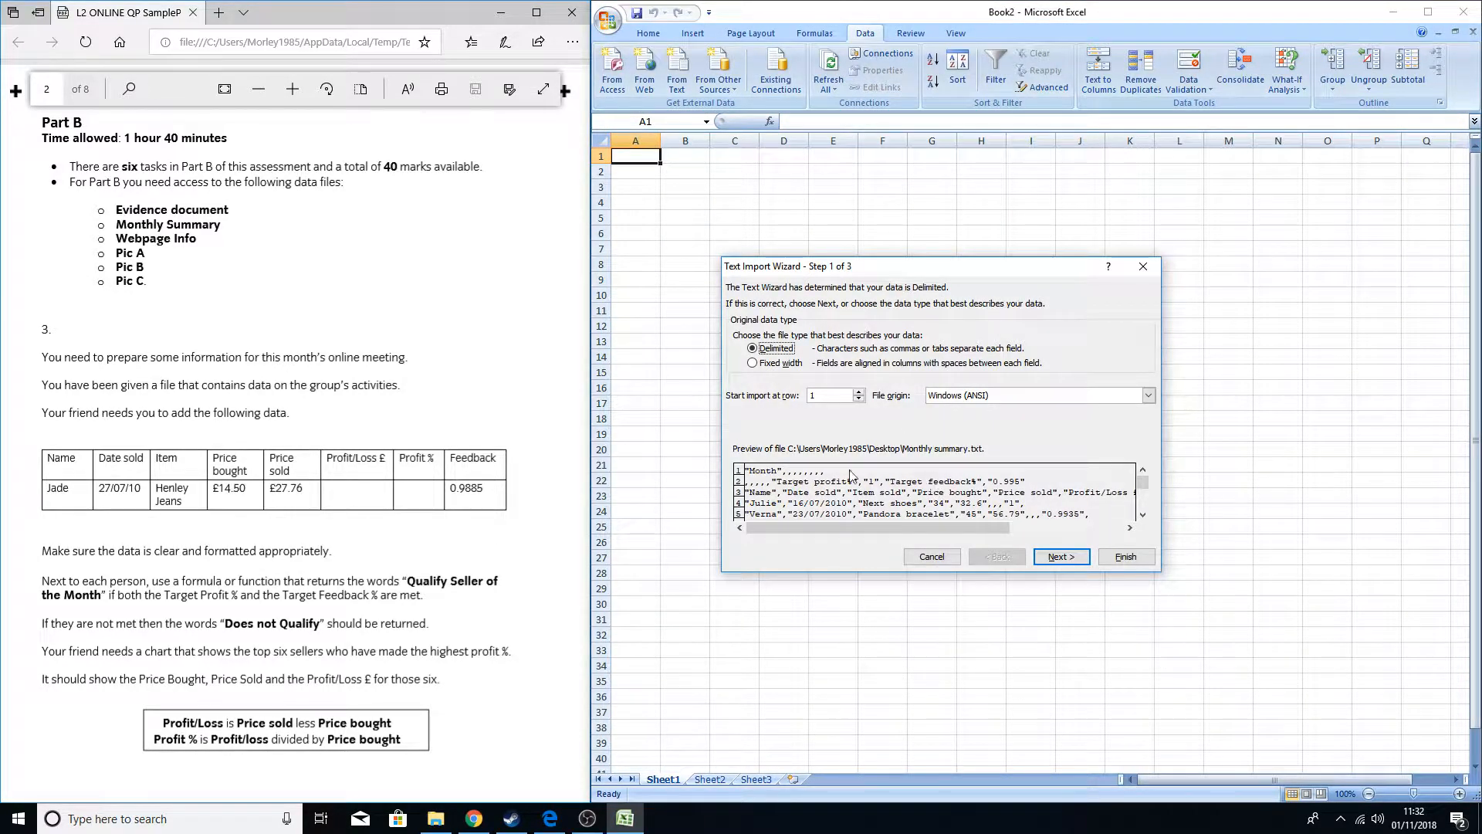
click(1143, 514)
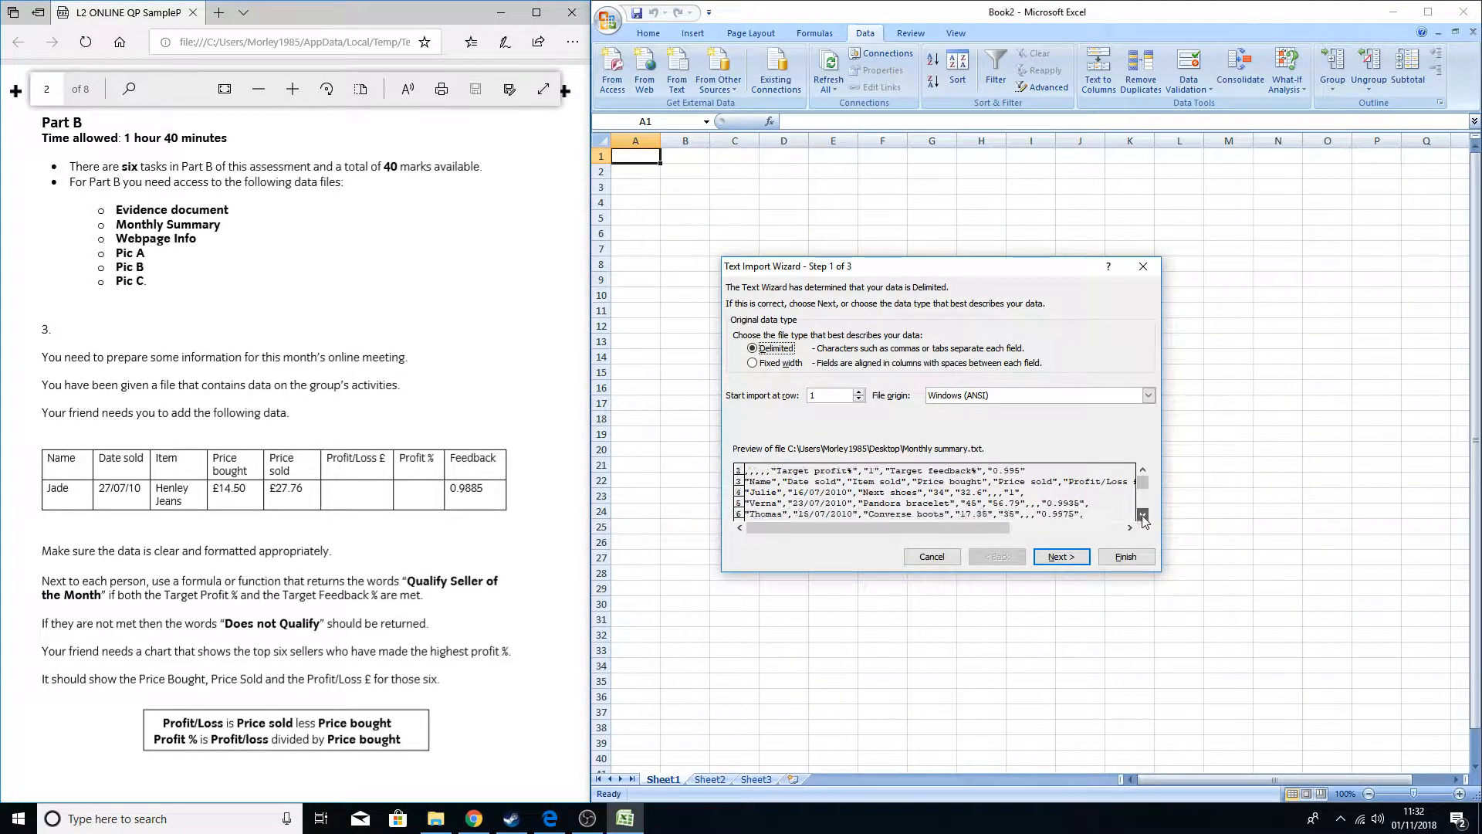
click(1143, 514)
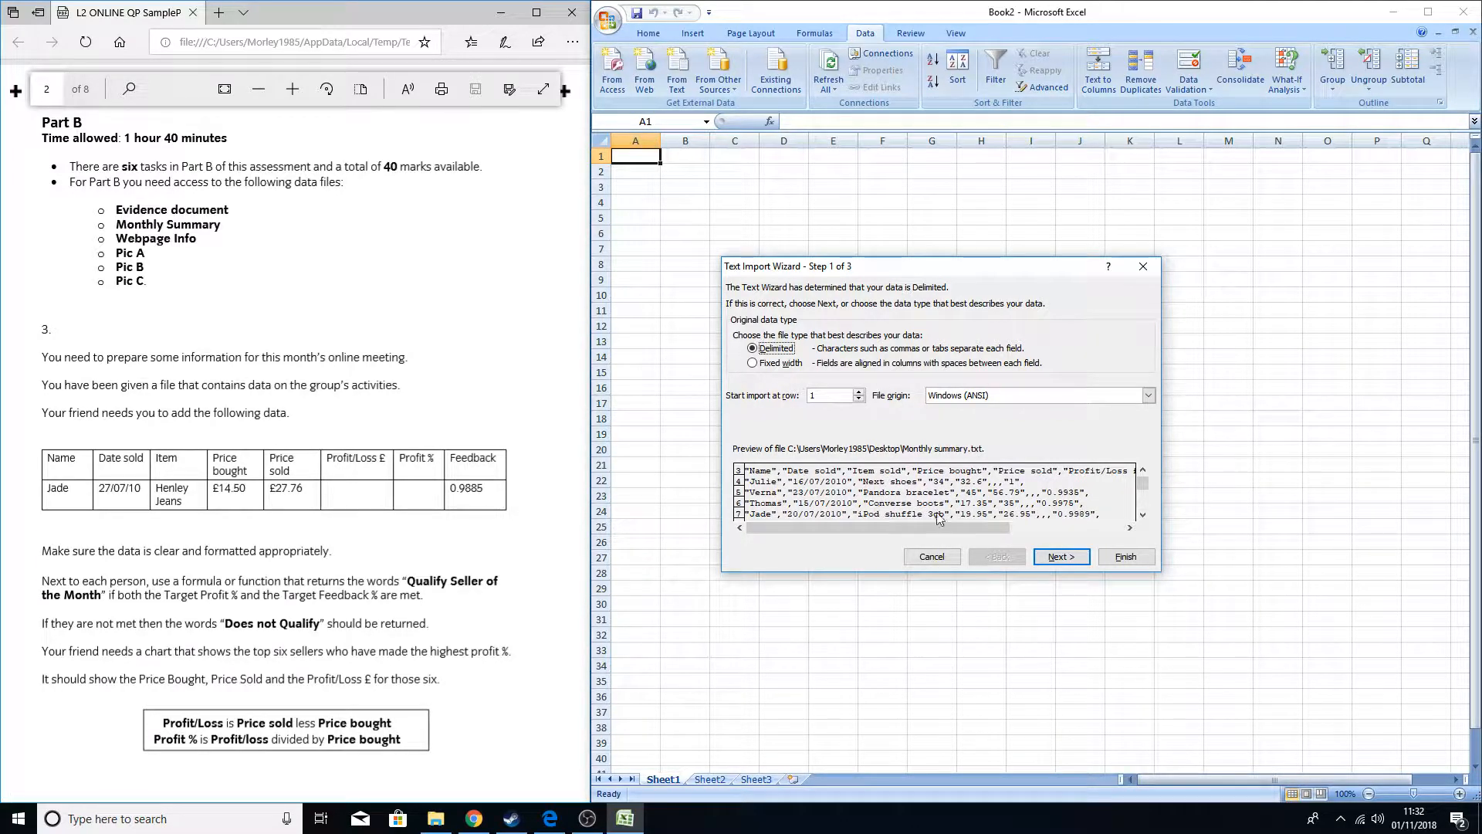
click(1143, 469)
click(1143, 468)
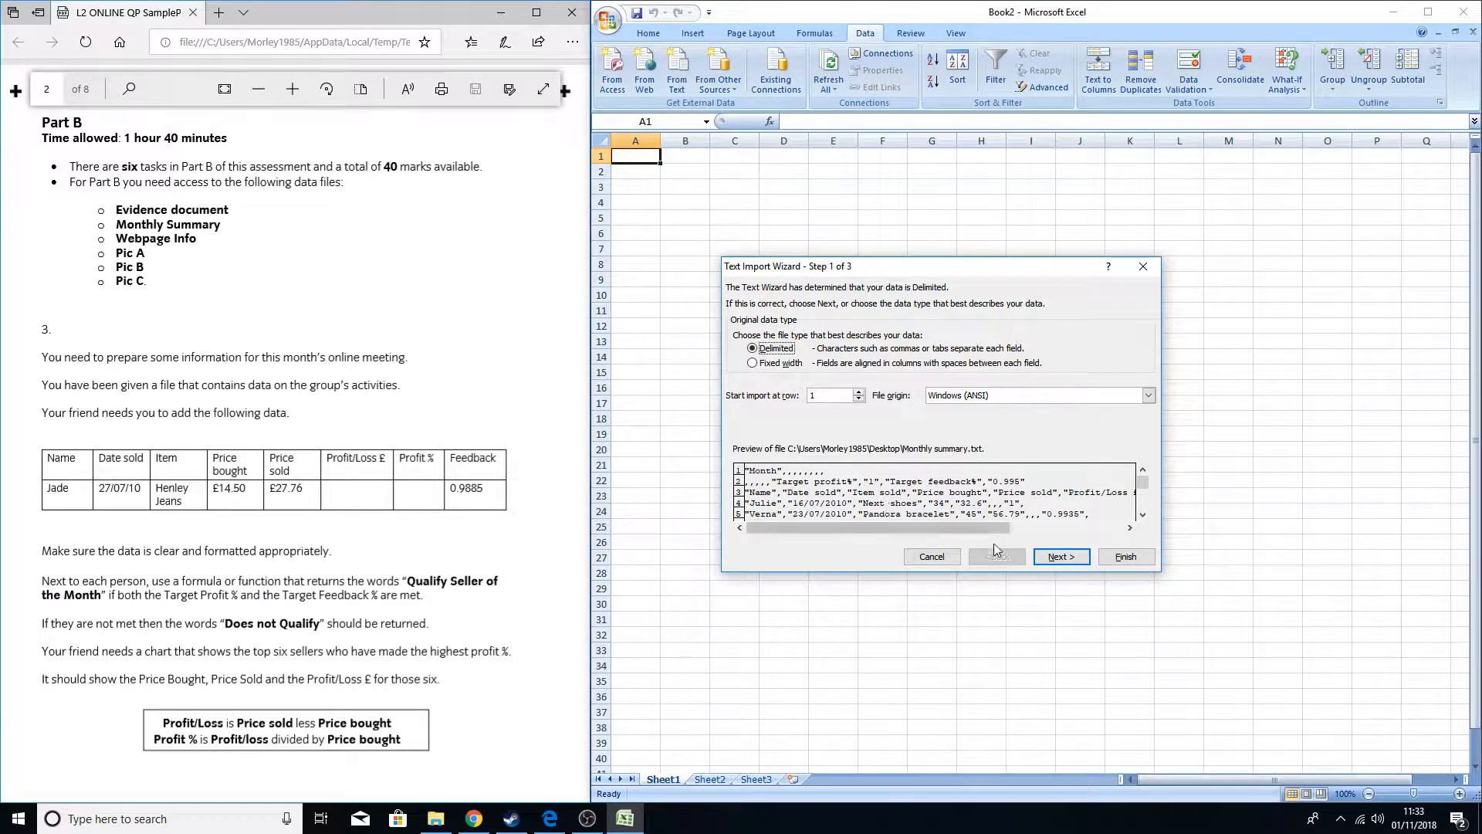
- Set the import delimiter to Comma instead of Tab
click(1058, 557)
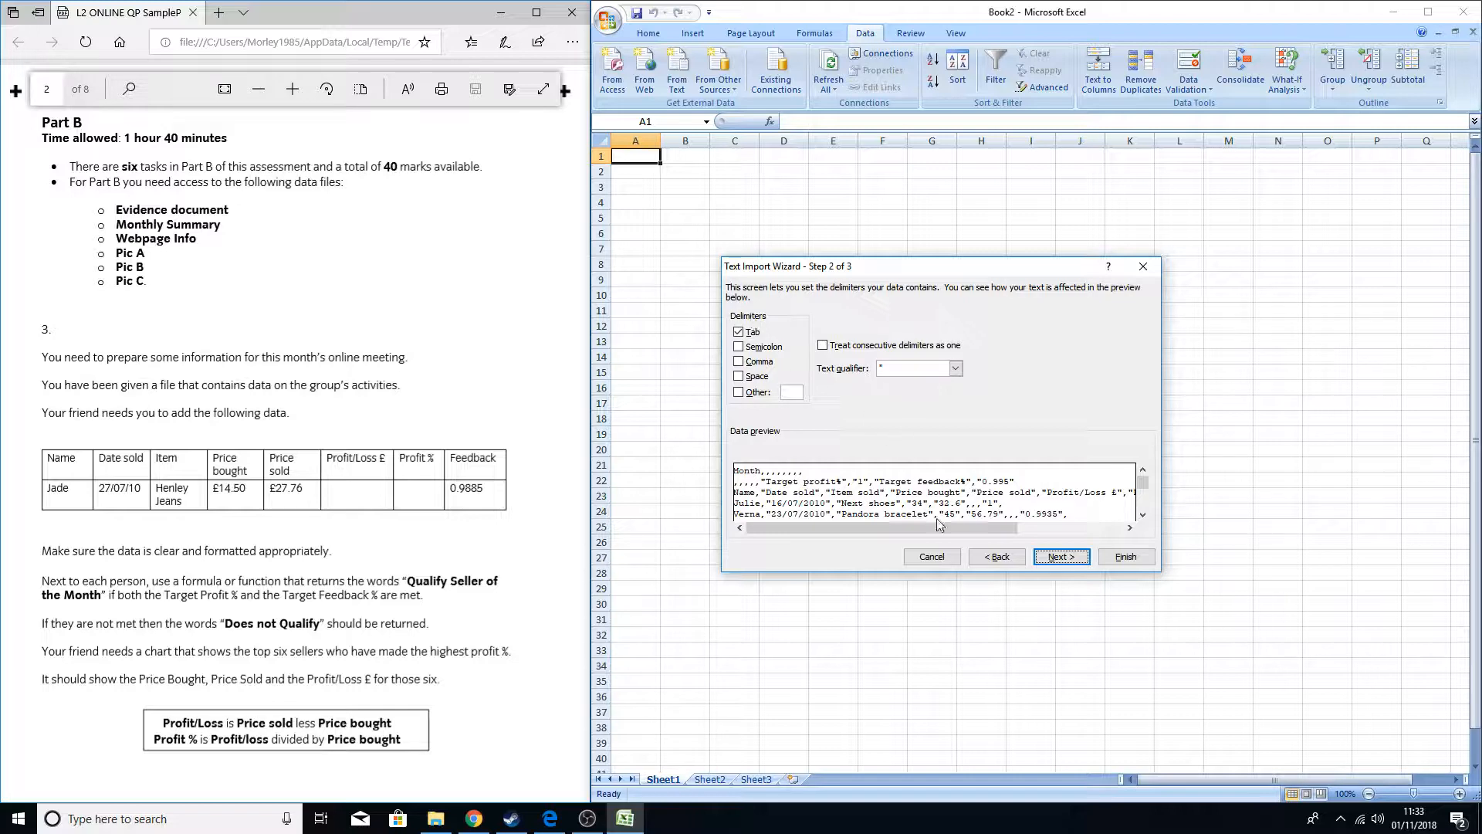
click(996, 557)
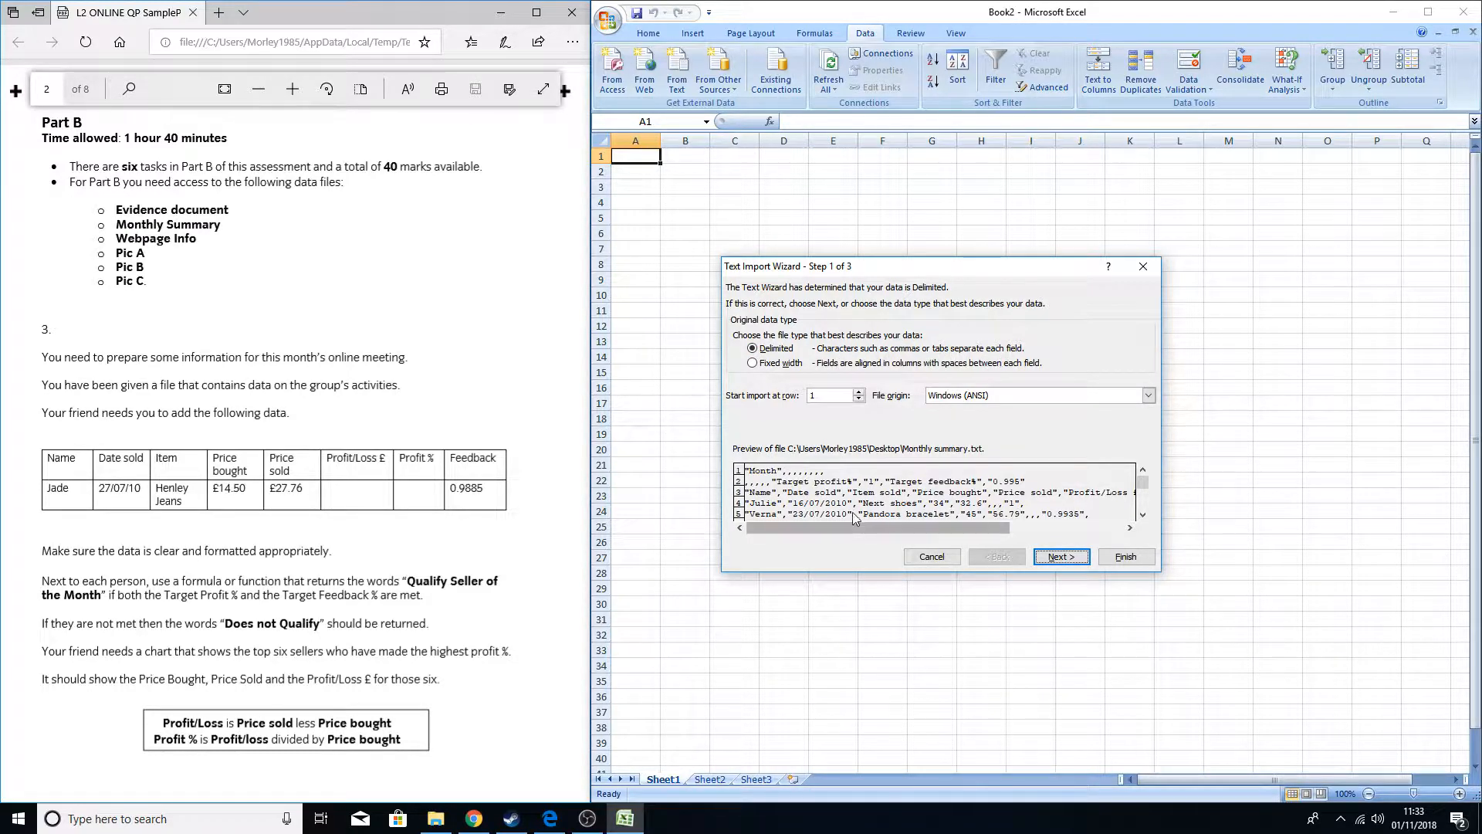
click(1062, 555)
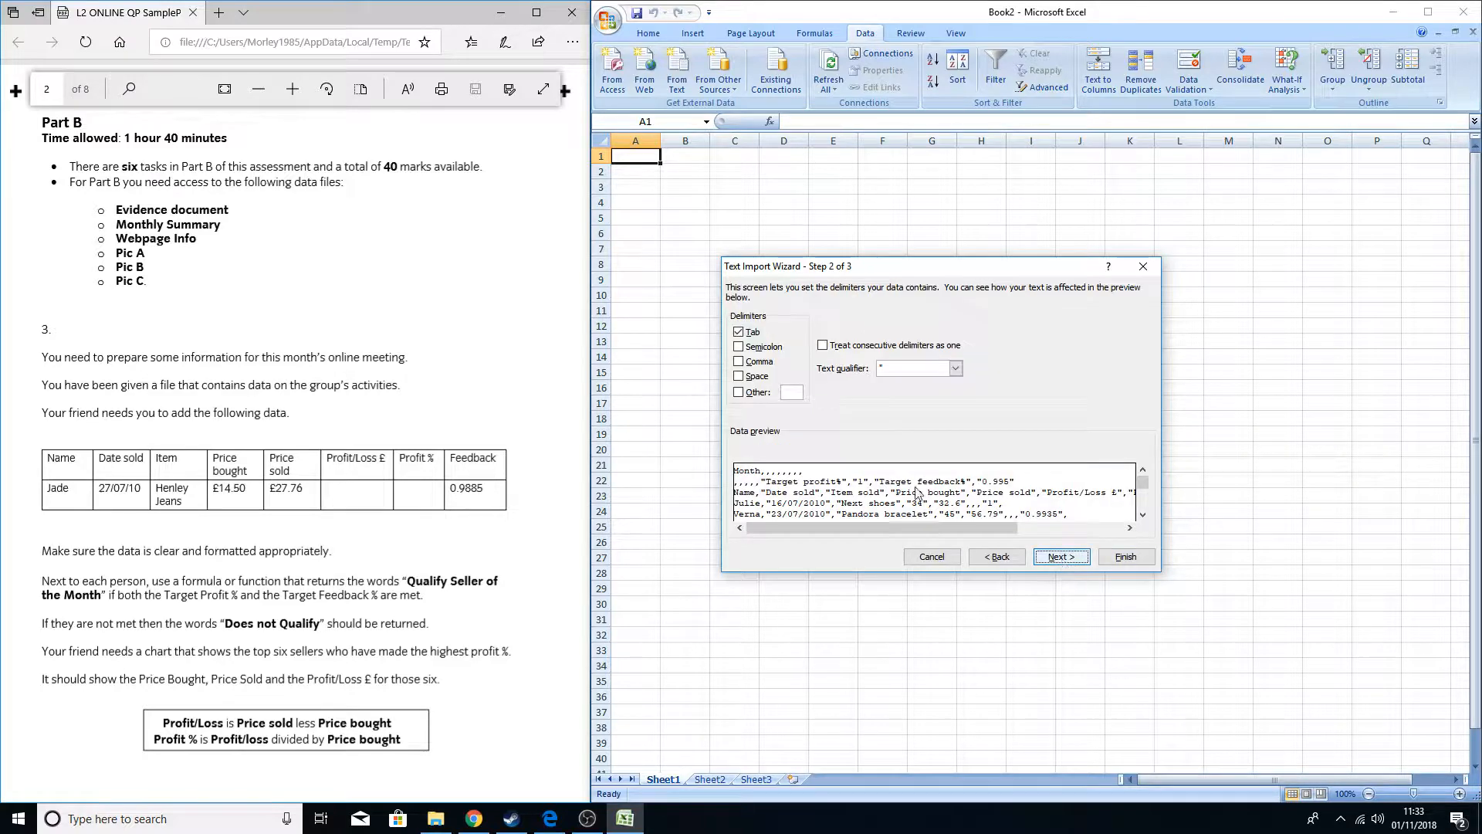
click(741, 333)
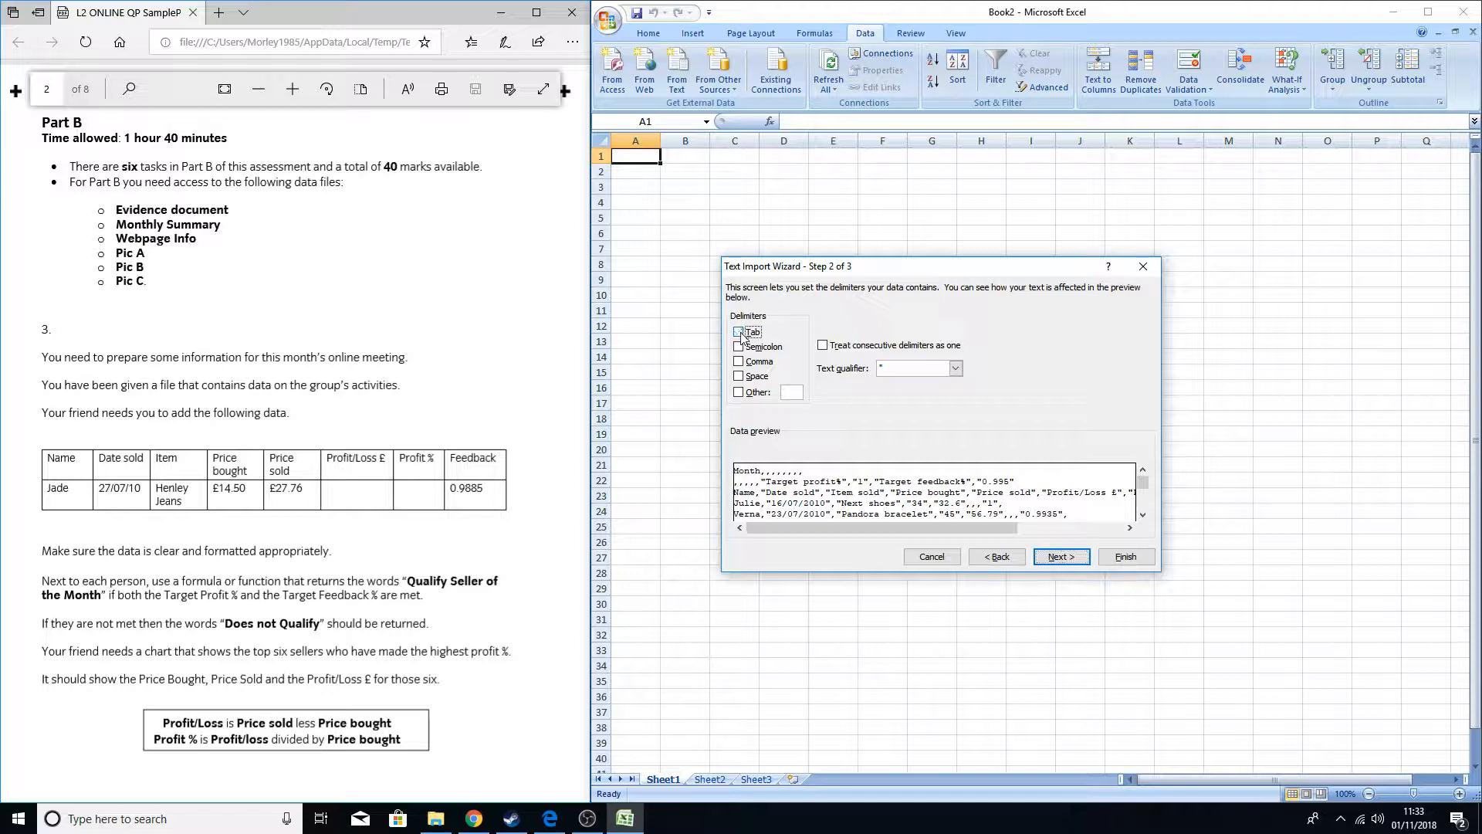
click(742, 362)
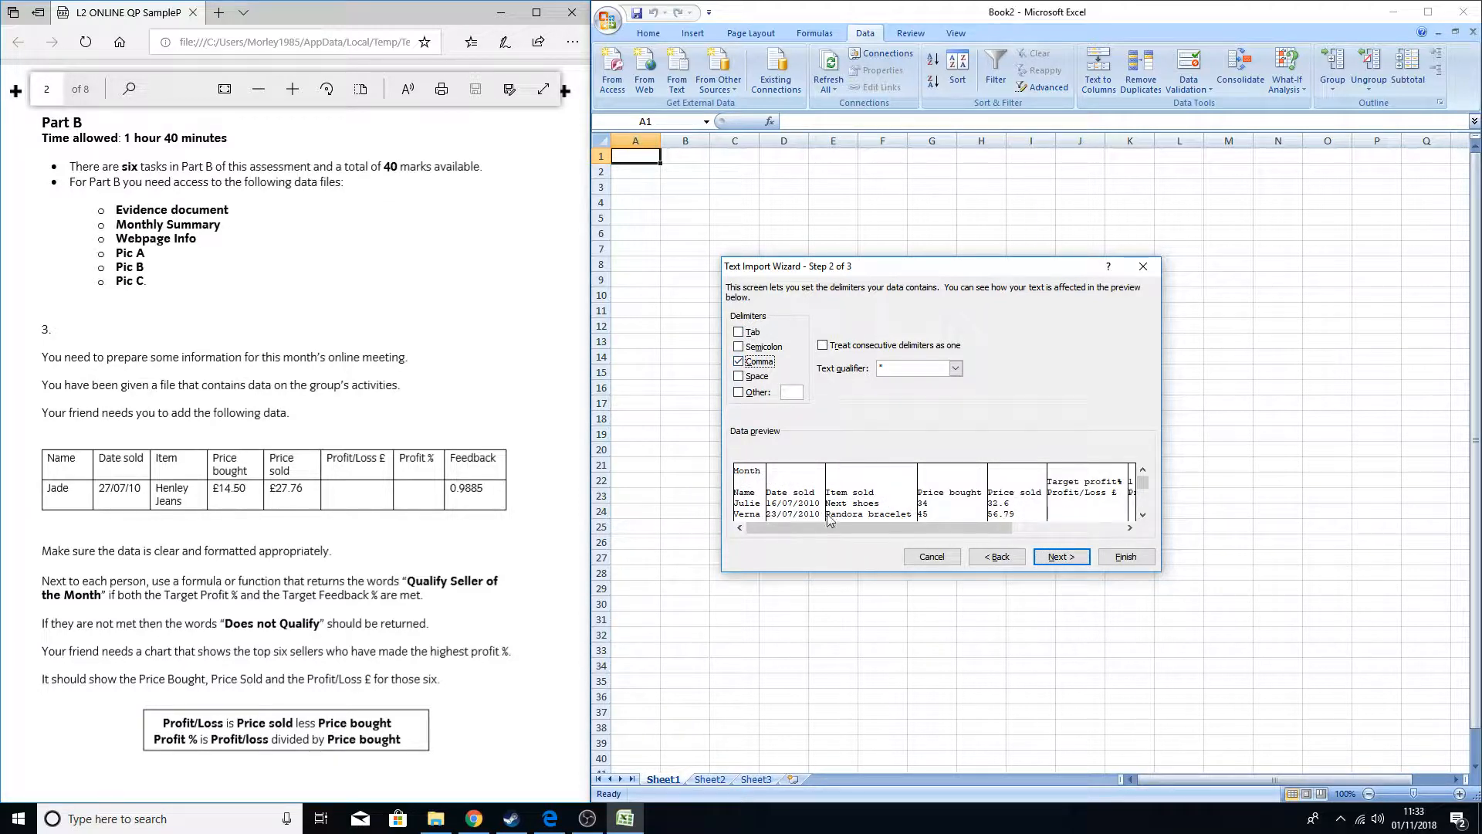
- Check the split columns in the preview, and finish the import into the existing worksheet at cell A1
double_click(1143, 515)
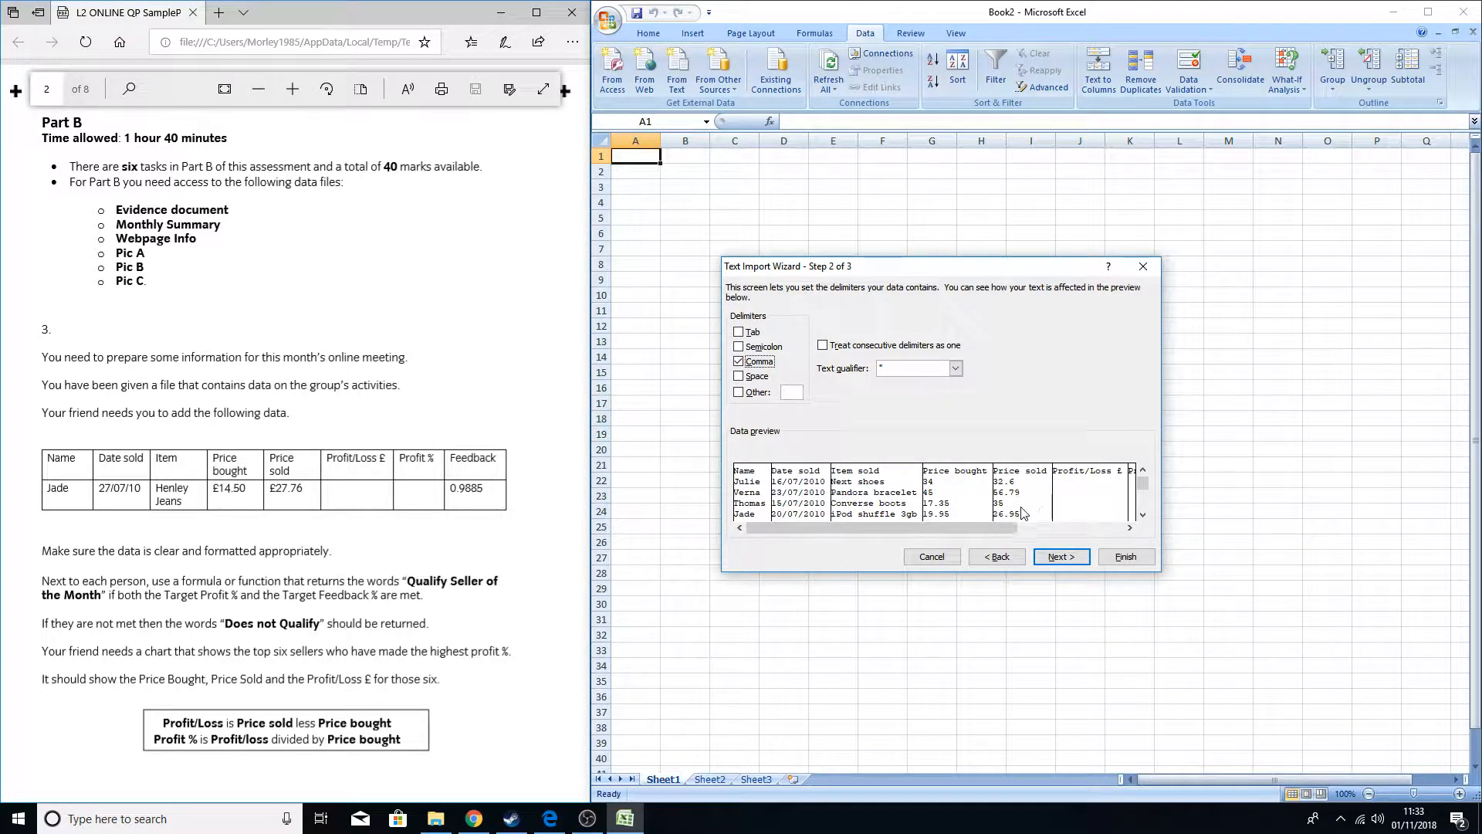
click(1142, 471)
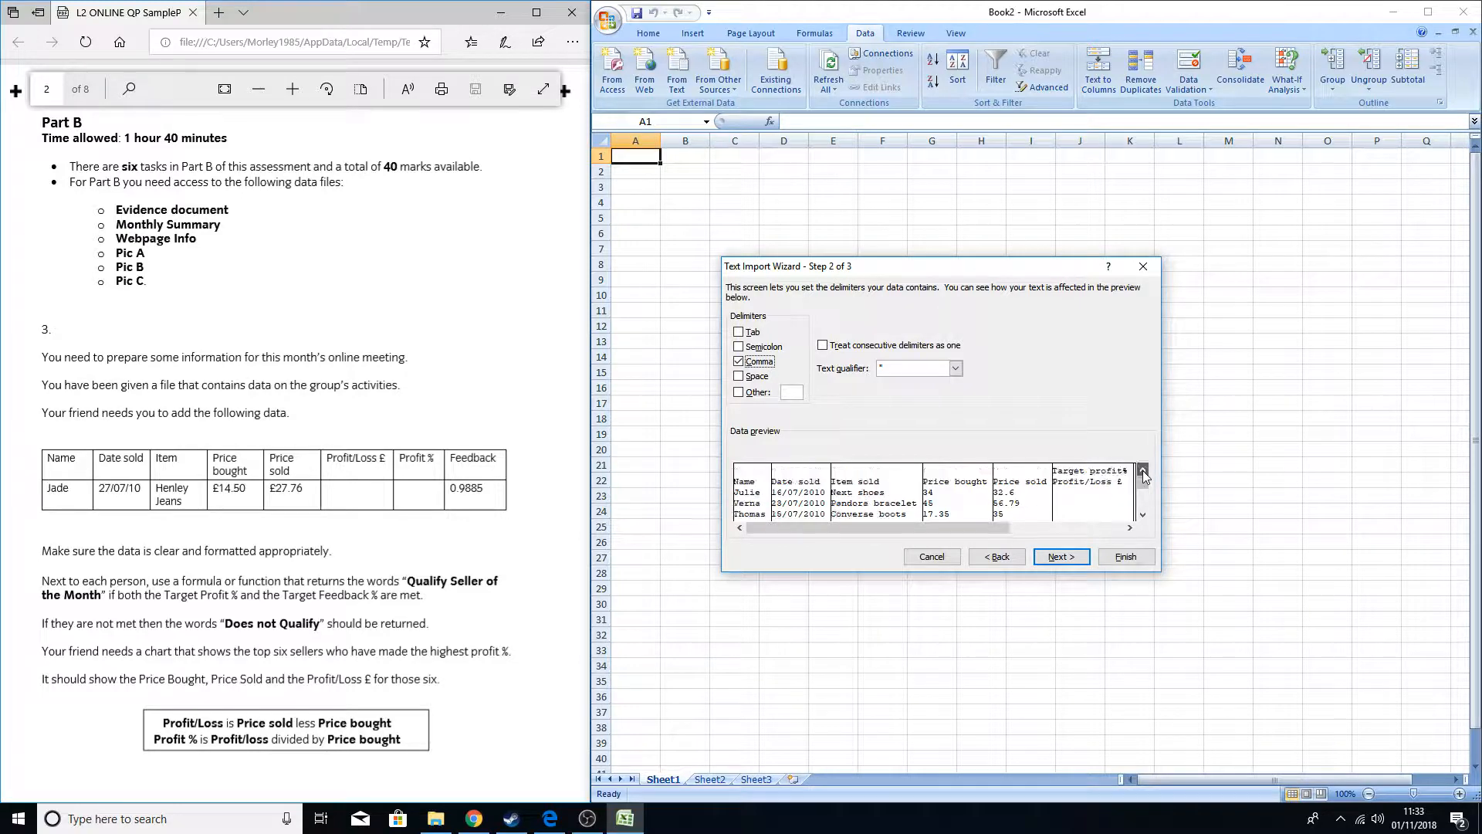
click(1124, 557)
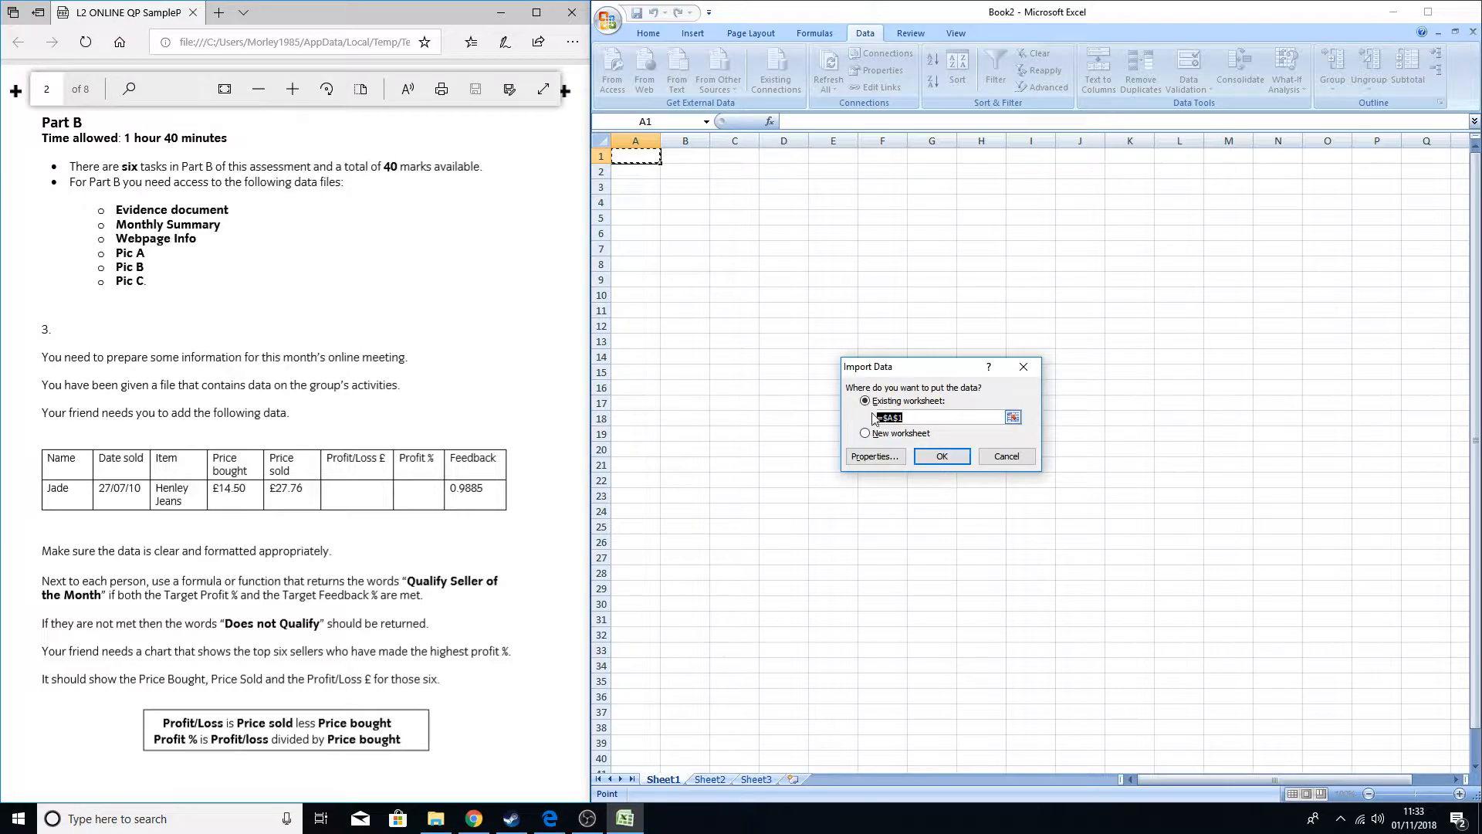
click(948, 458)
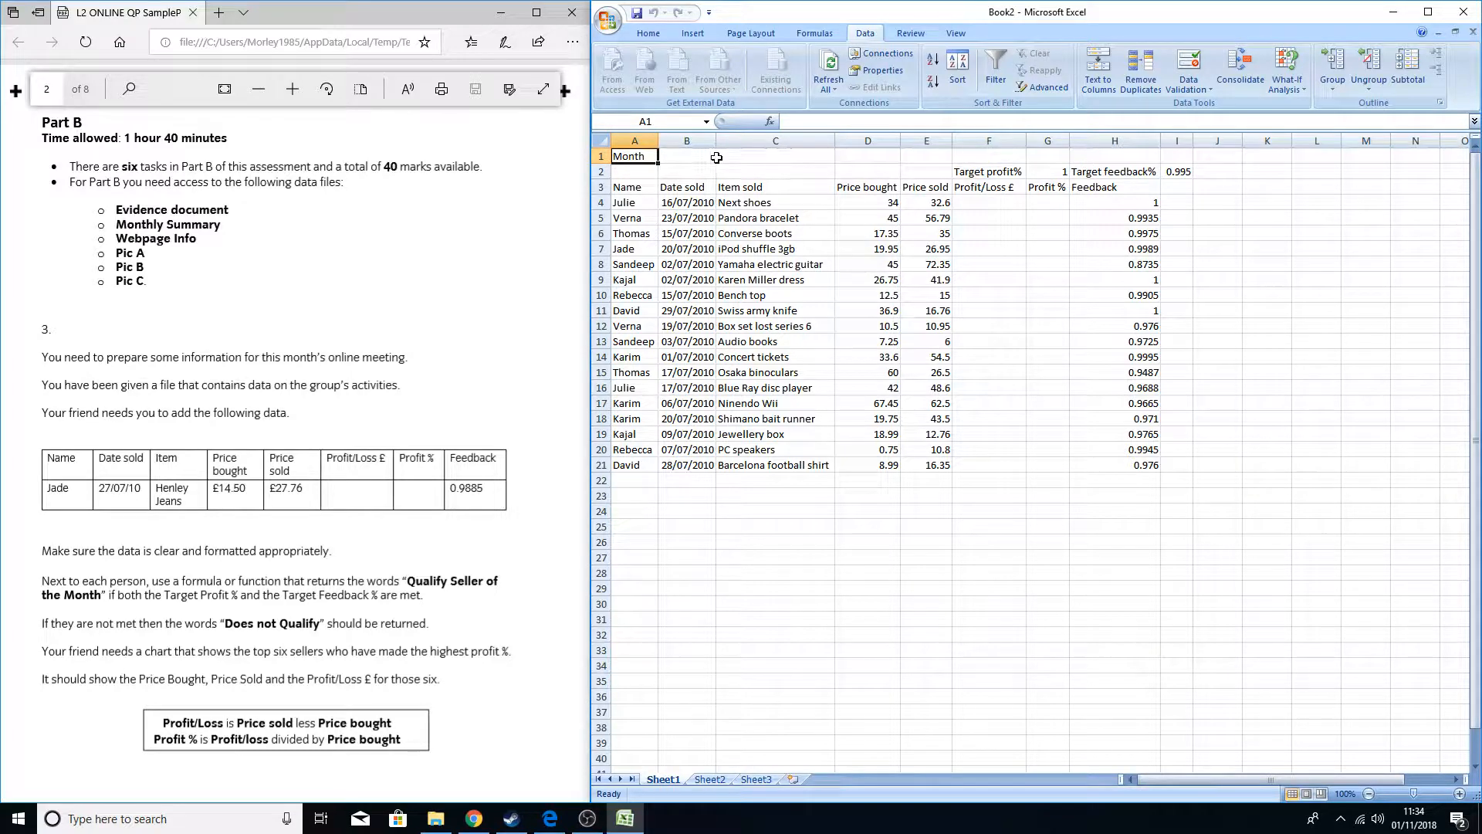
- Move the target profit and target feedback cells F2:I2 below the data, starting at cell E24
drag(1179, 173, 1017, 169)
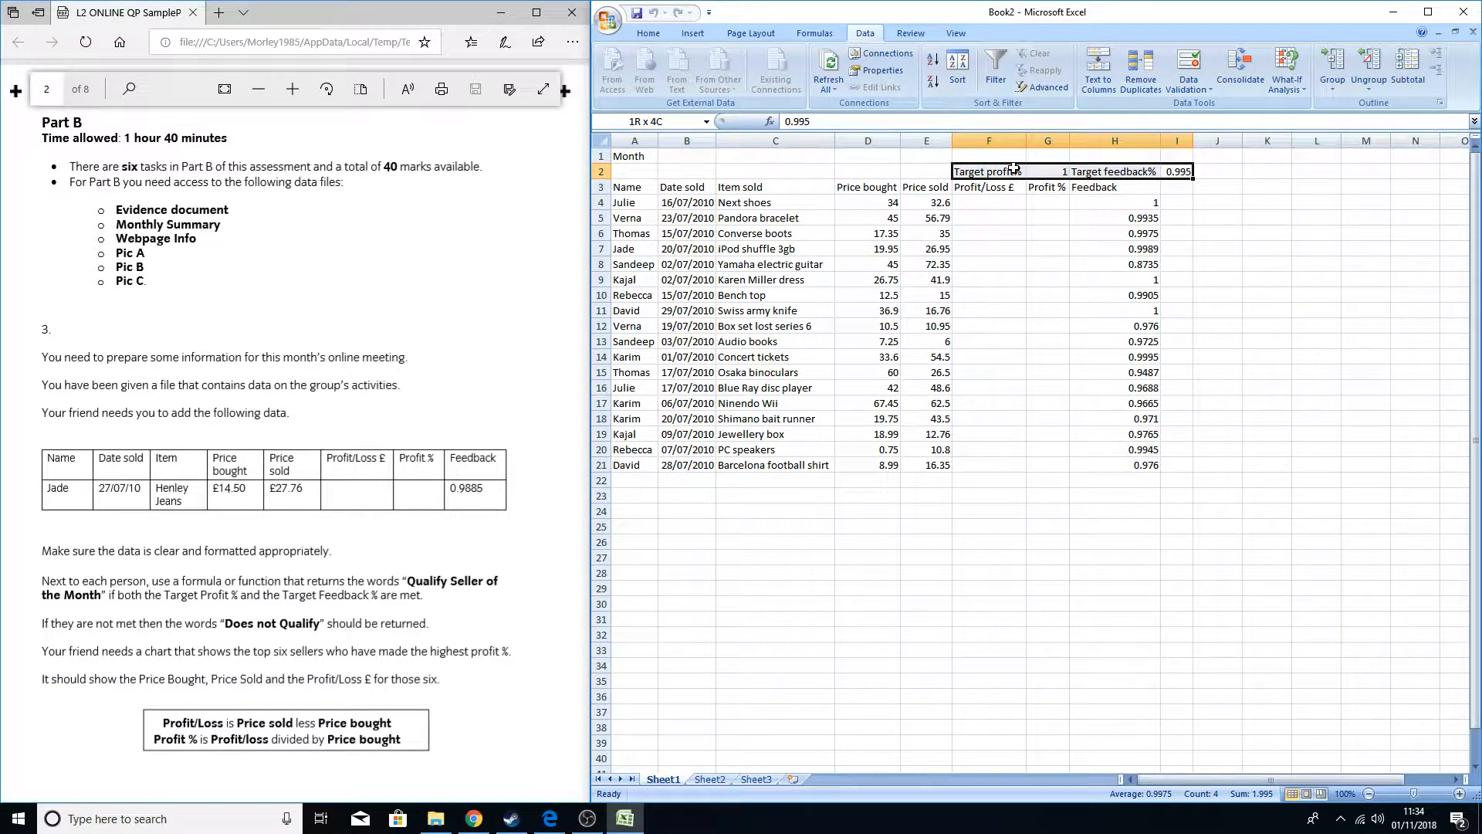
right_click(1005, 171)
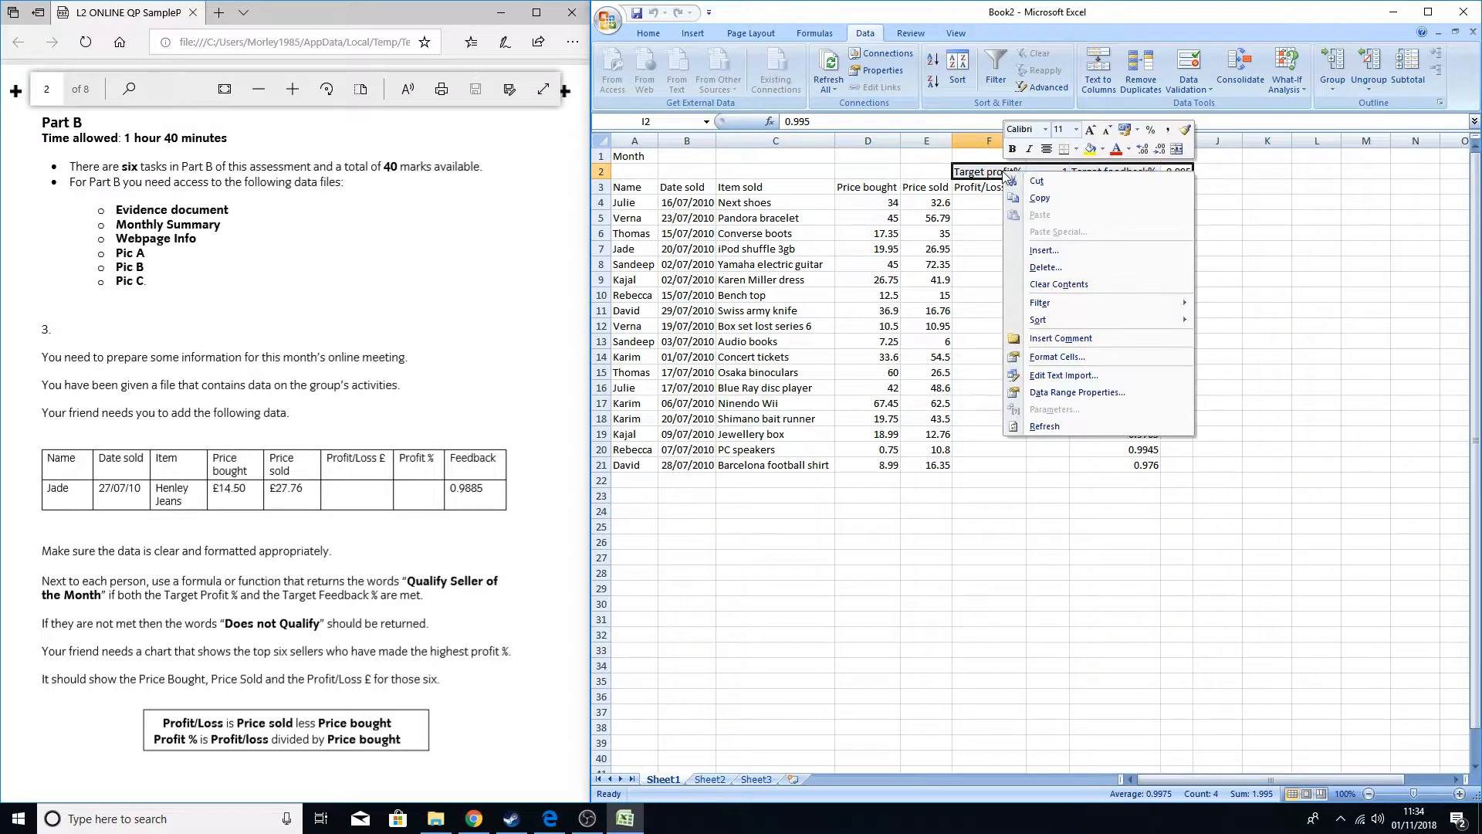
click(1037, 182)
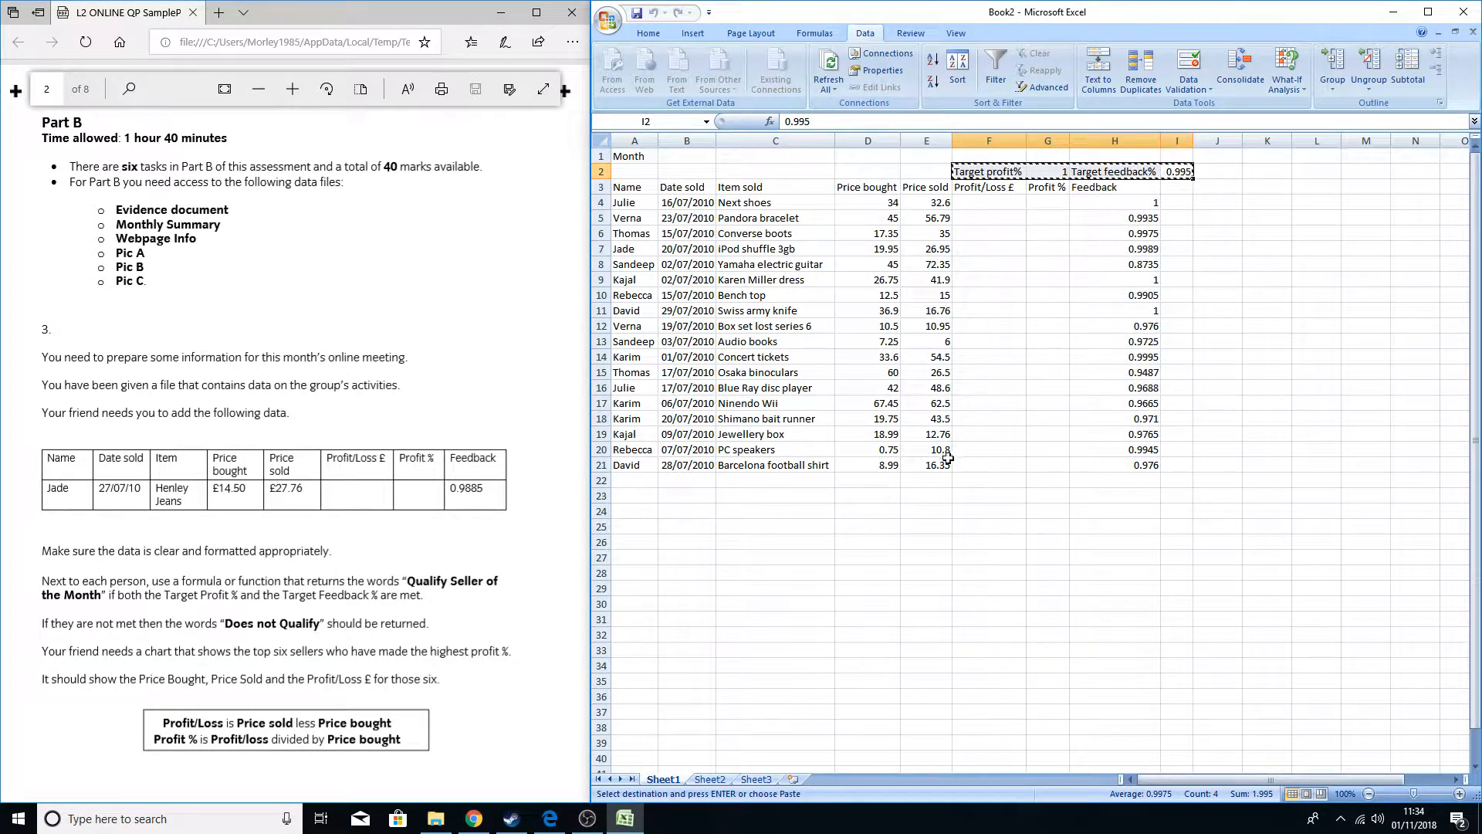
click(918, 515)
right_click(918, 515)
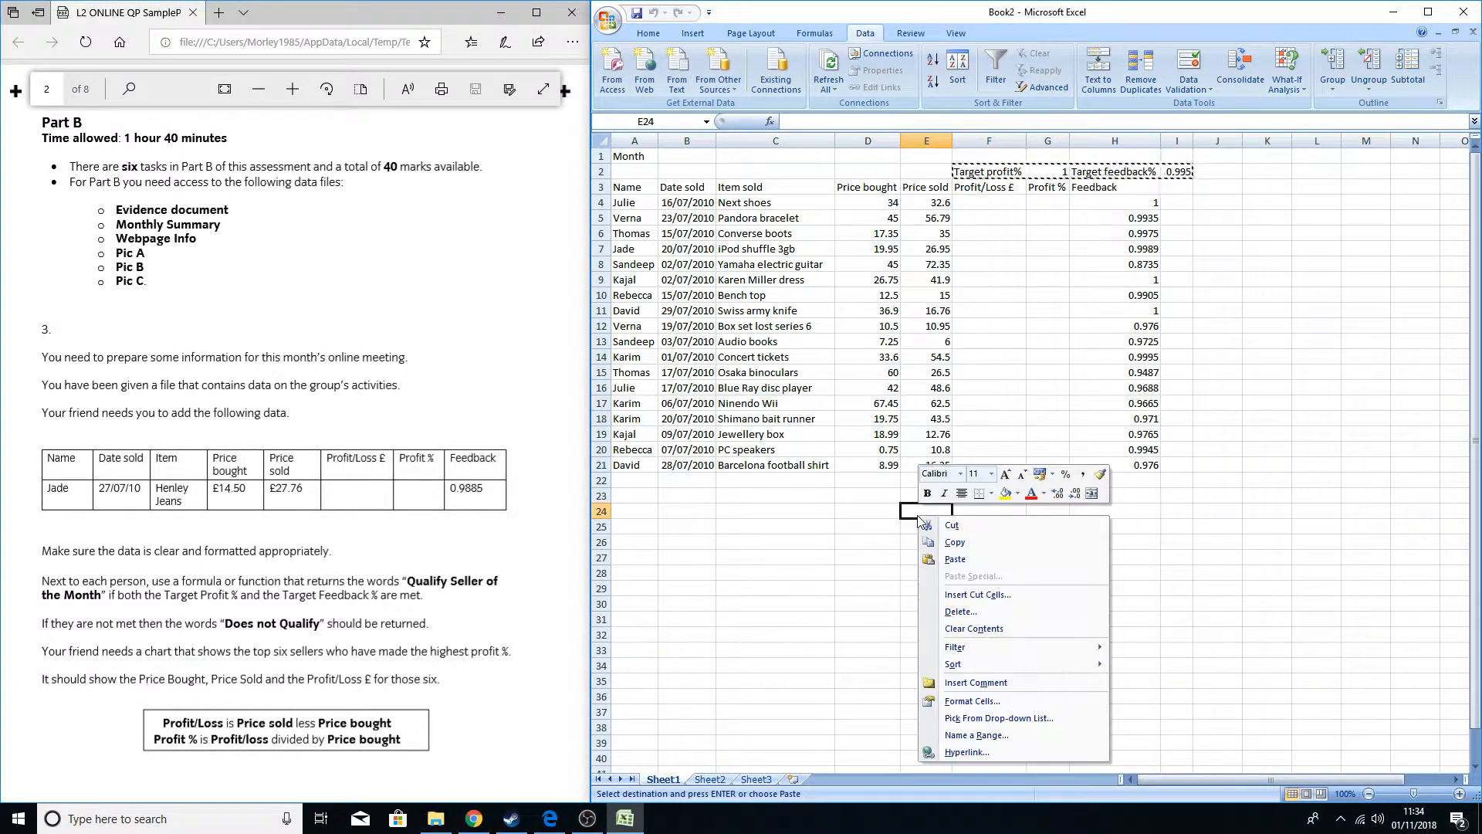
click(947, 547)
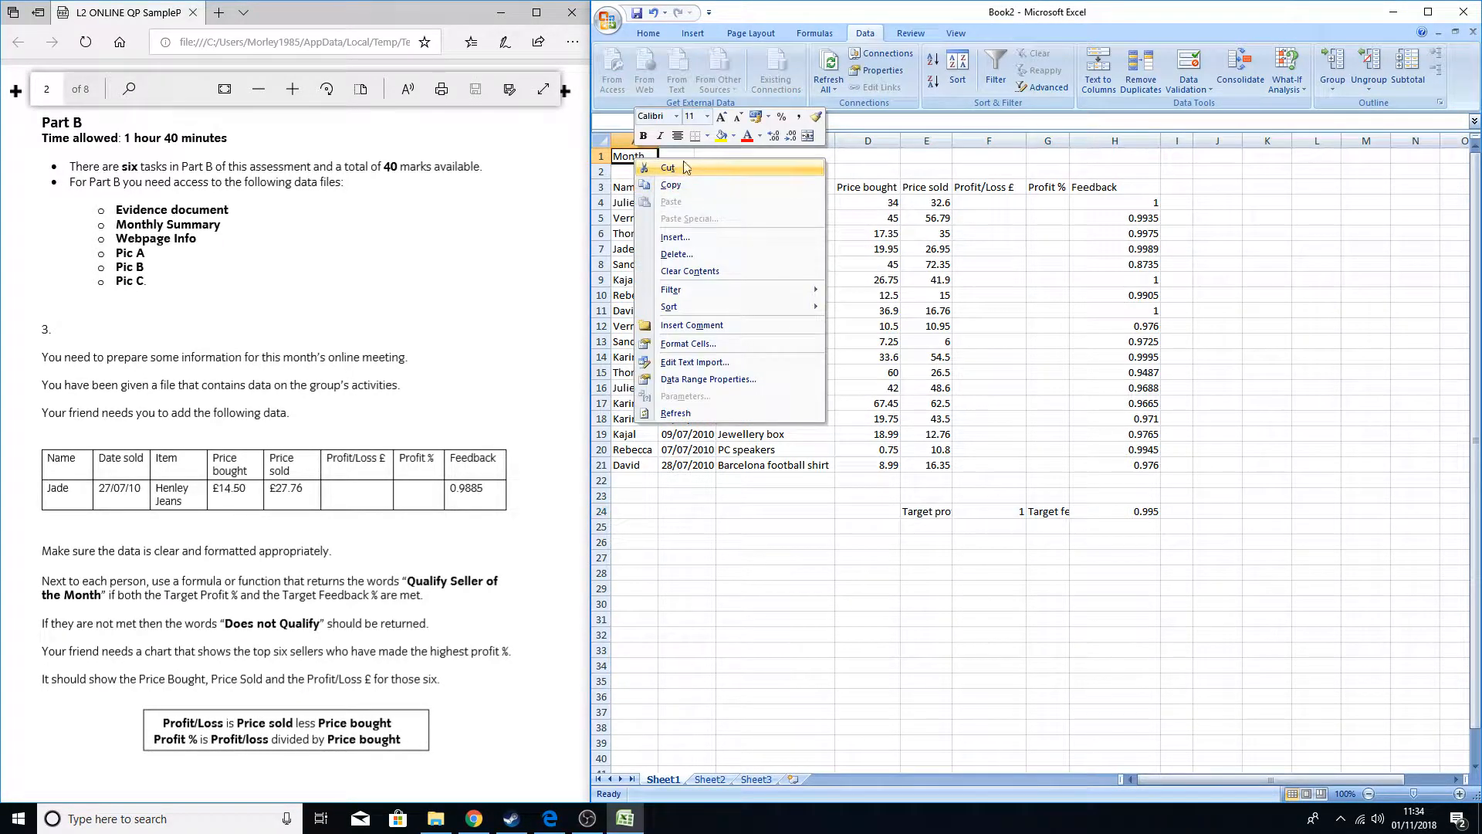
- Move the Month label from cell A1 to cell A24 below the data
click(682, 169)
right_click(642, 520)
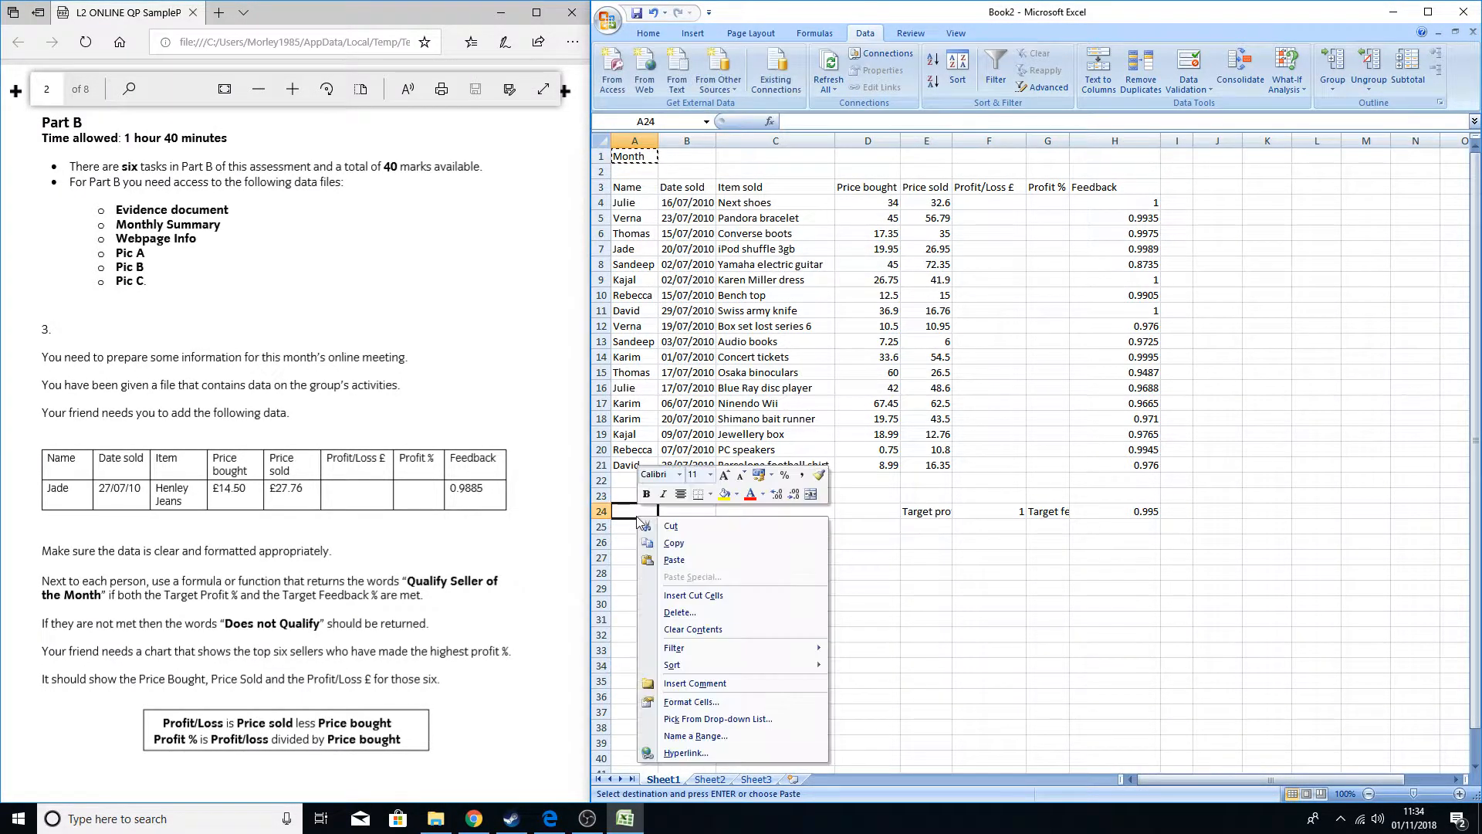
click(696, 561)
click(776, 561)
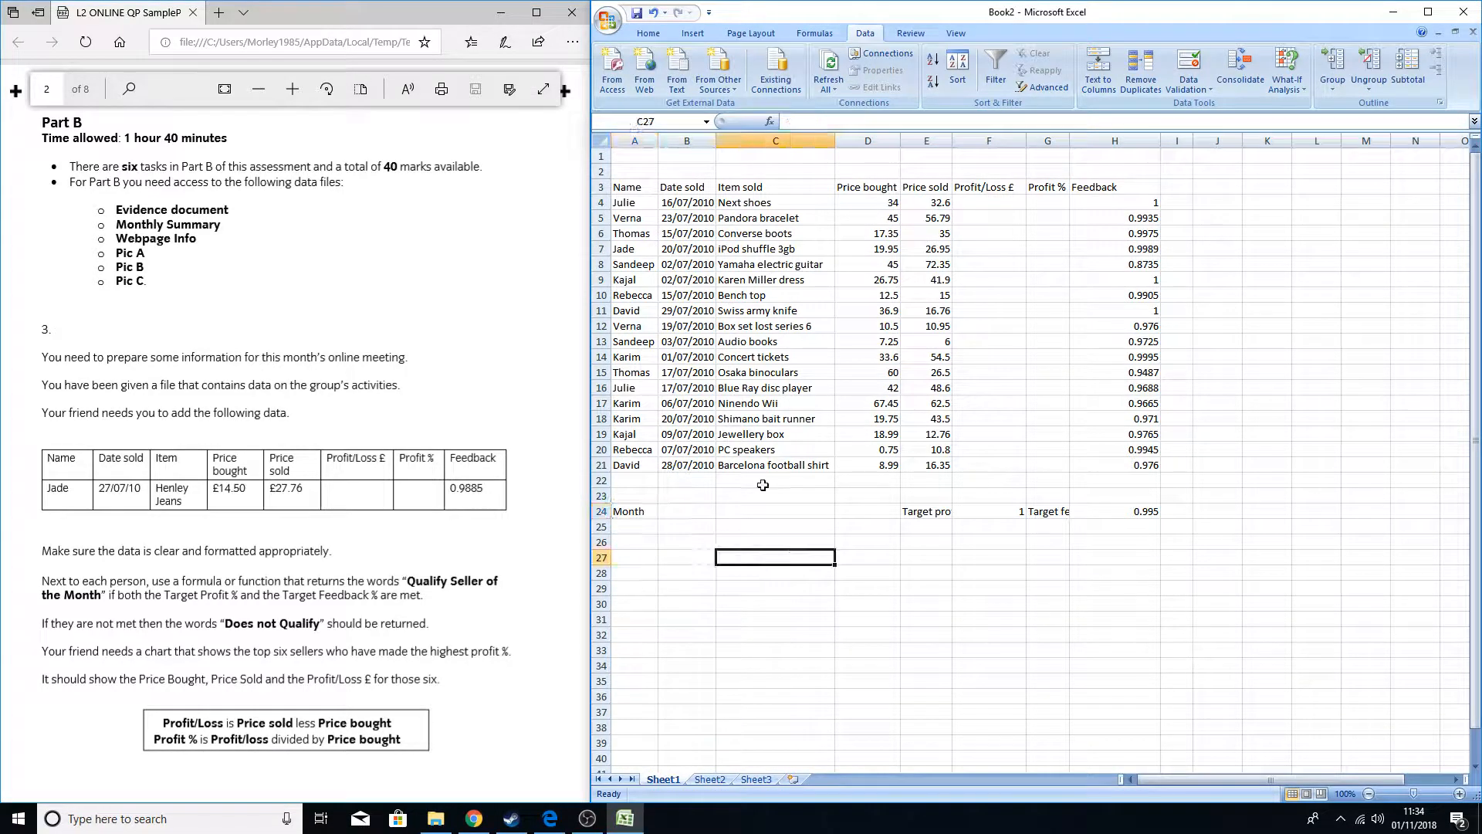
- Delete the empty rows 1 and 2 above the column headings
click(602, 157)
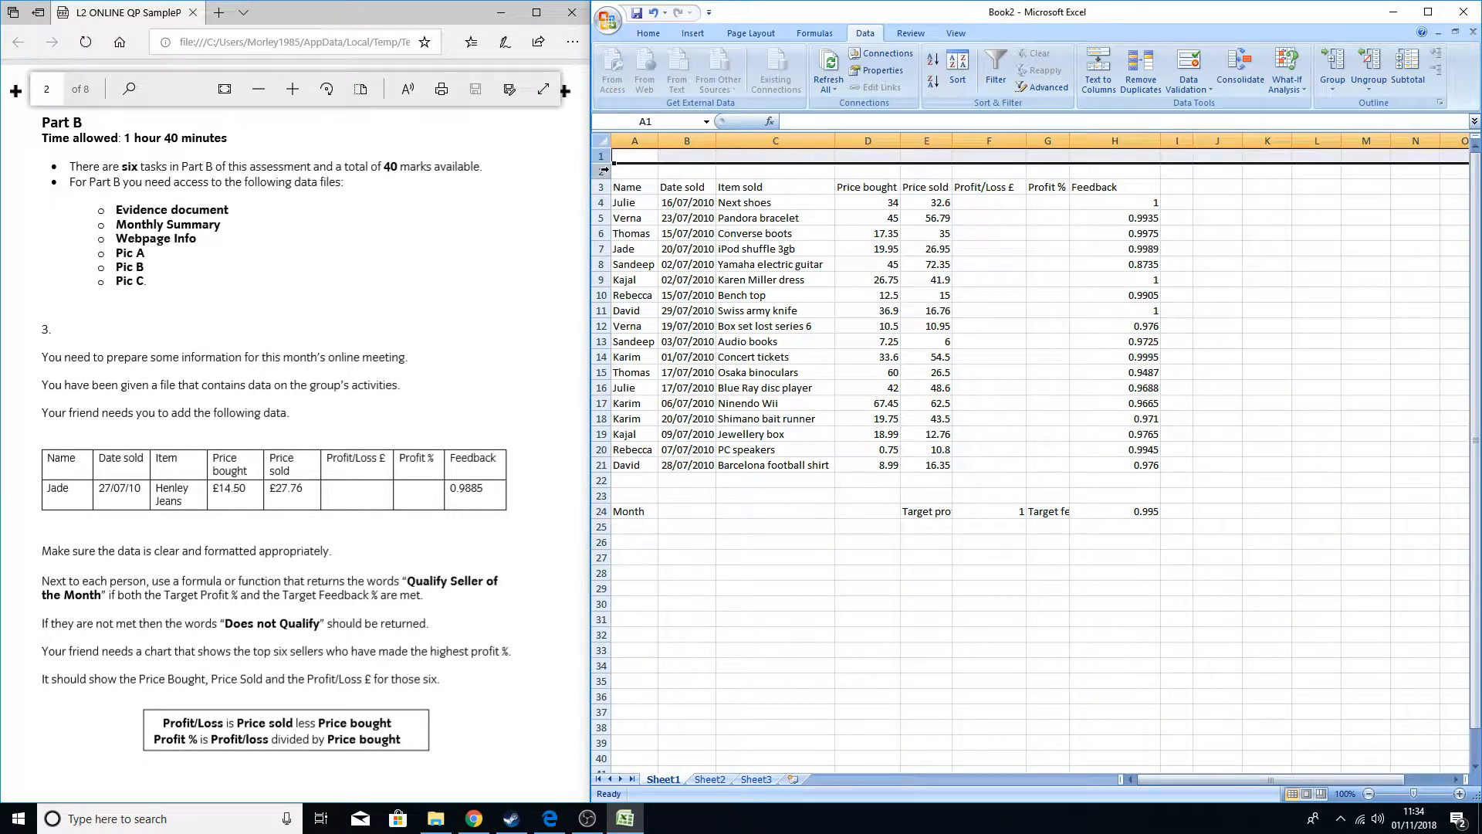
click(601, 171)
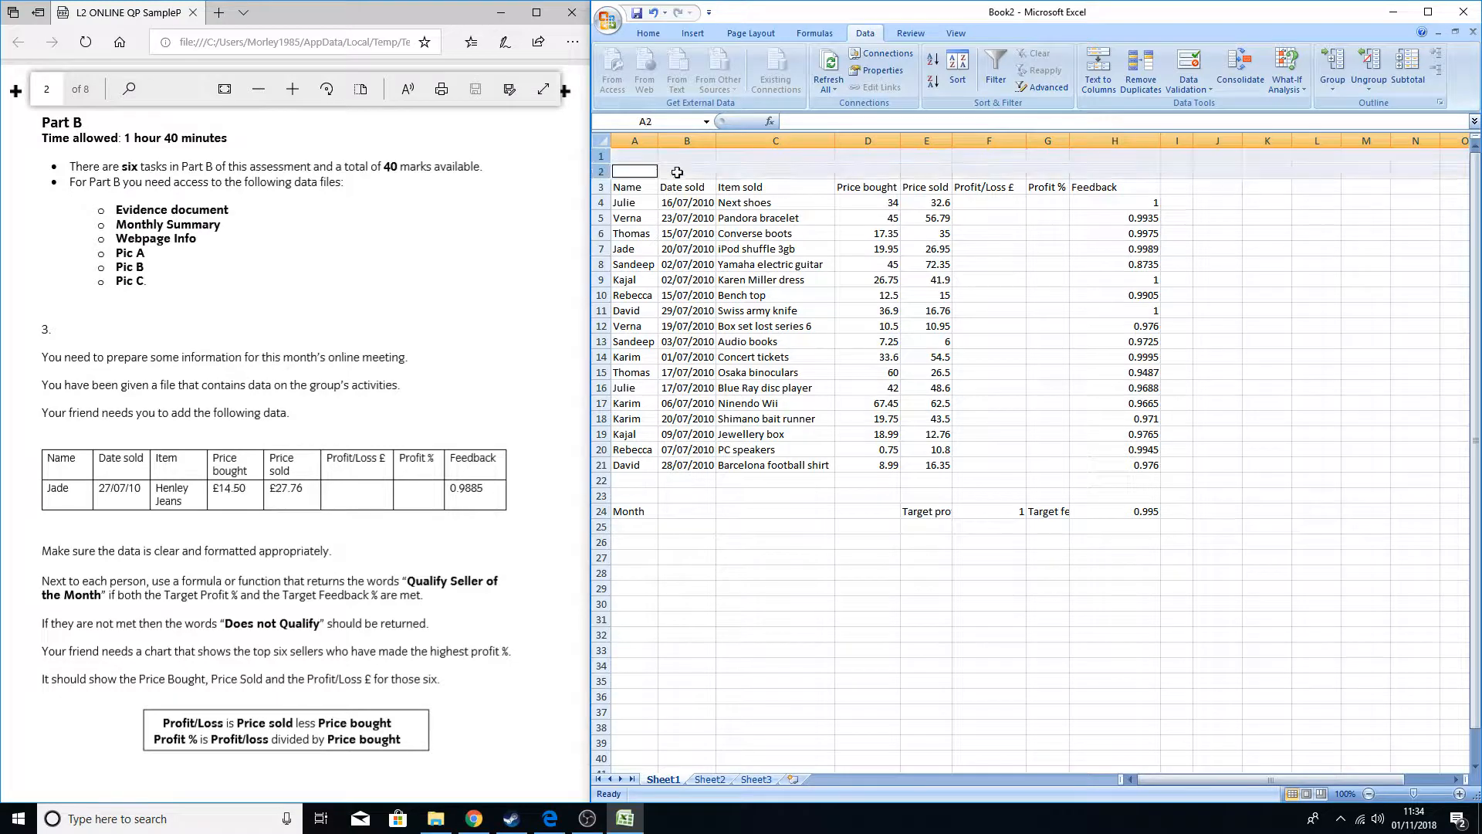
right_click(665, 164)
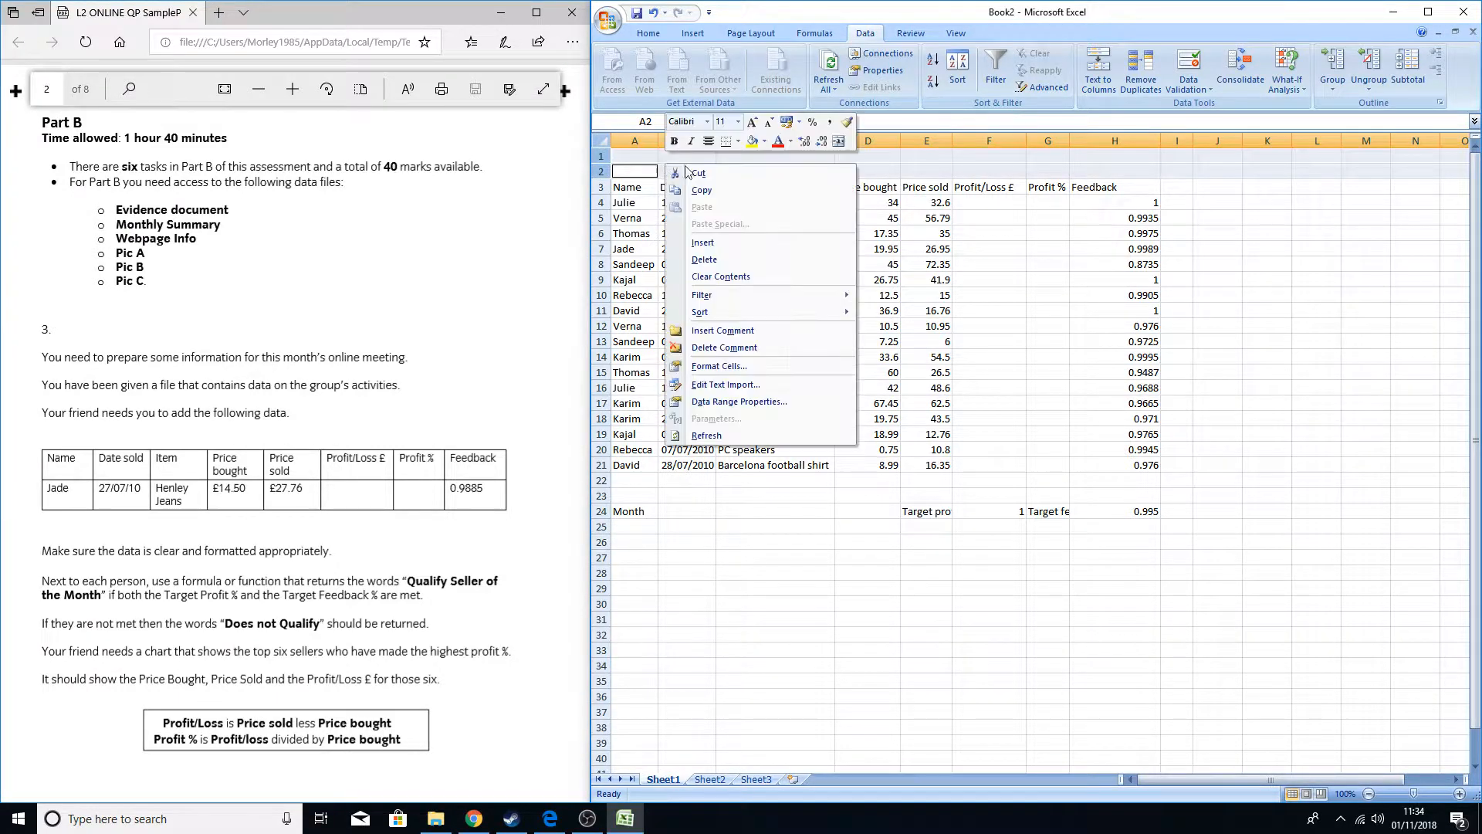
click(704, 260)
click(959, 574)
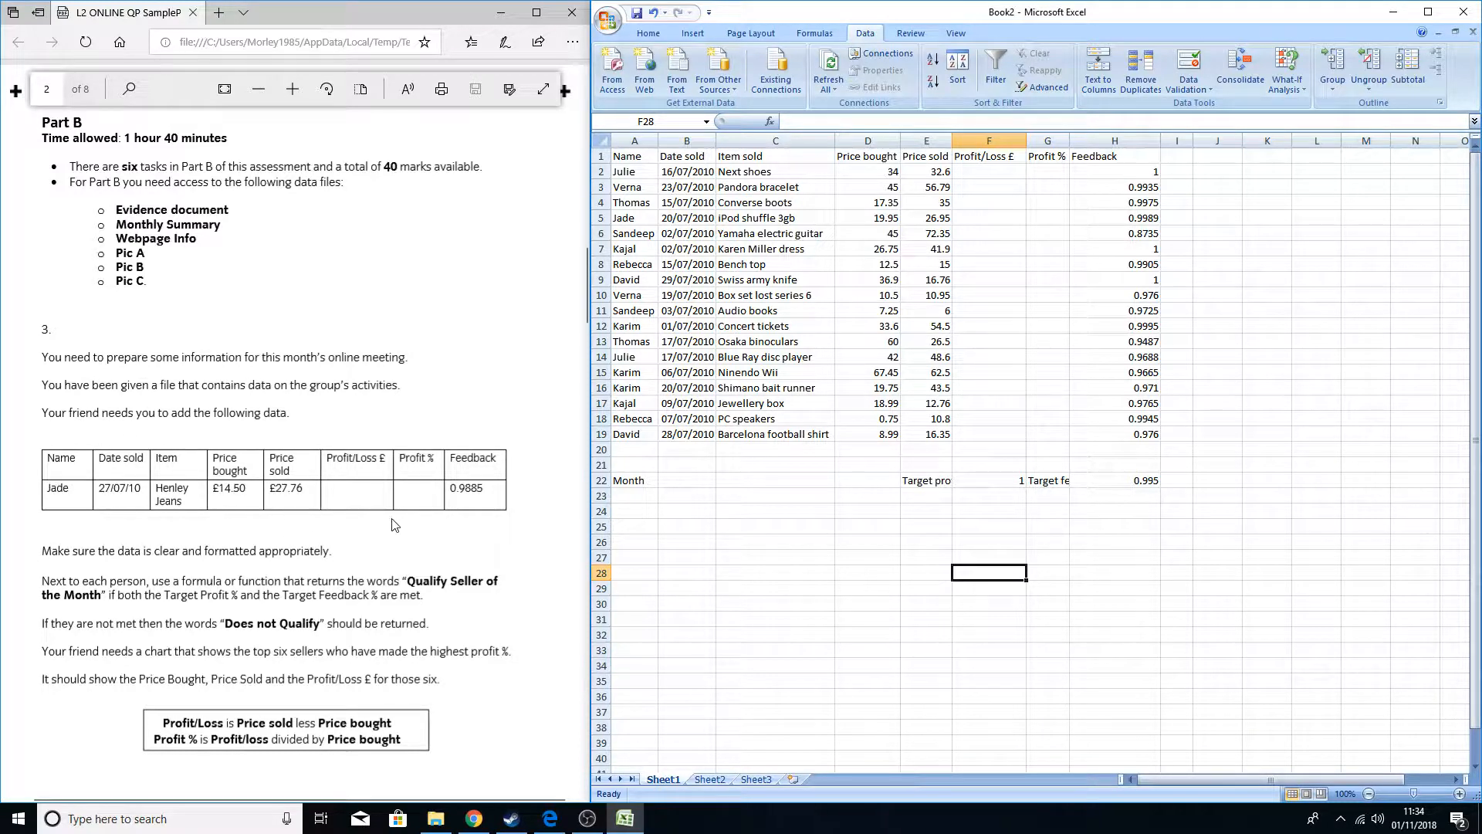
- Start a new record in row 20 with the given seller's name, date sold 27/07/2010 and item Henley Jeans
click(641, 454)
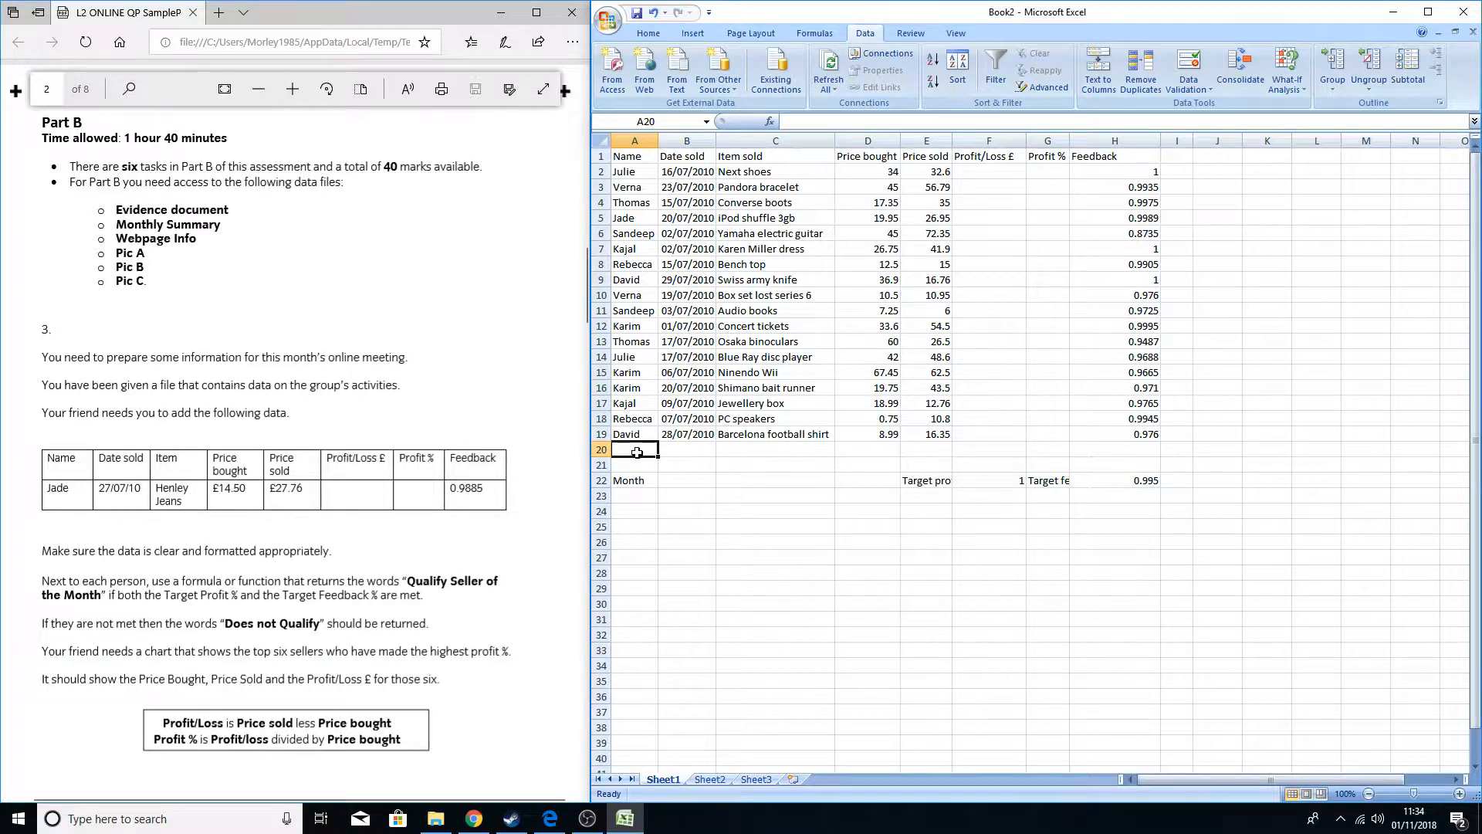
text(Jade)
key(Tab)
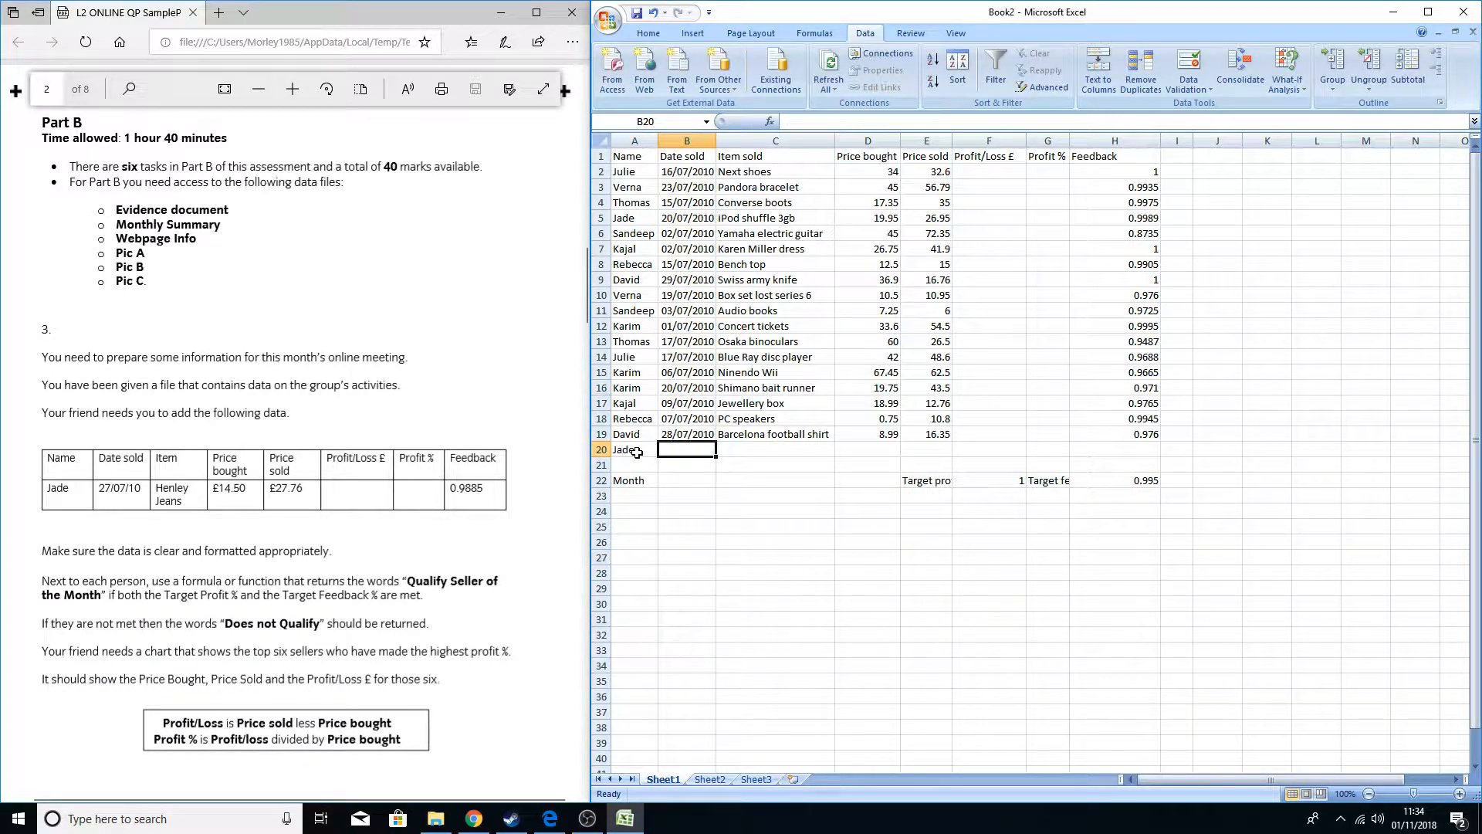
text(27/07)
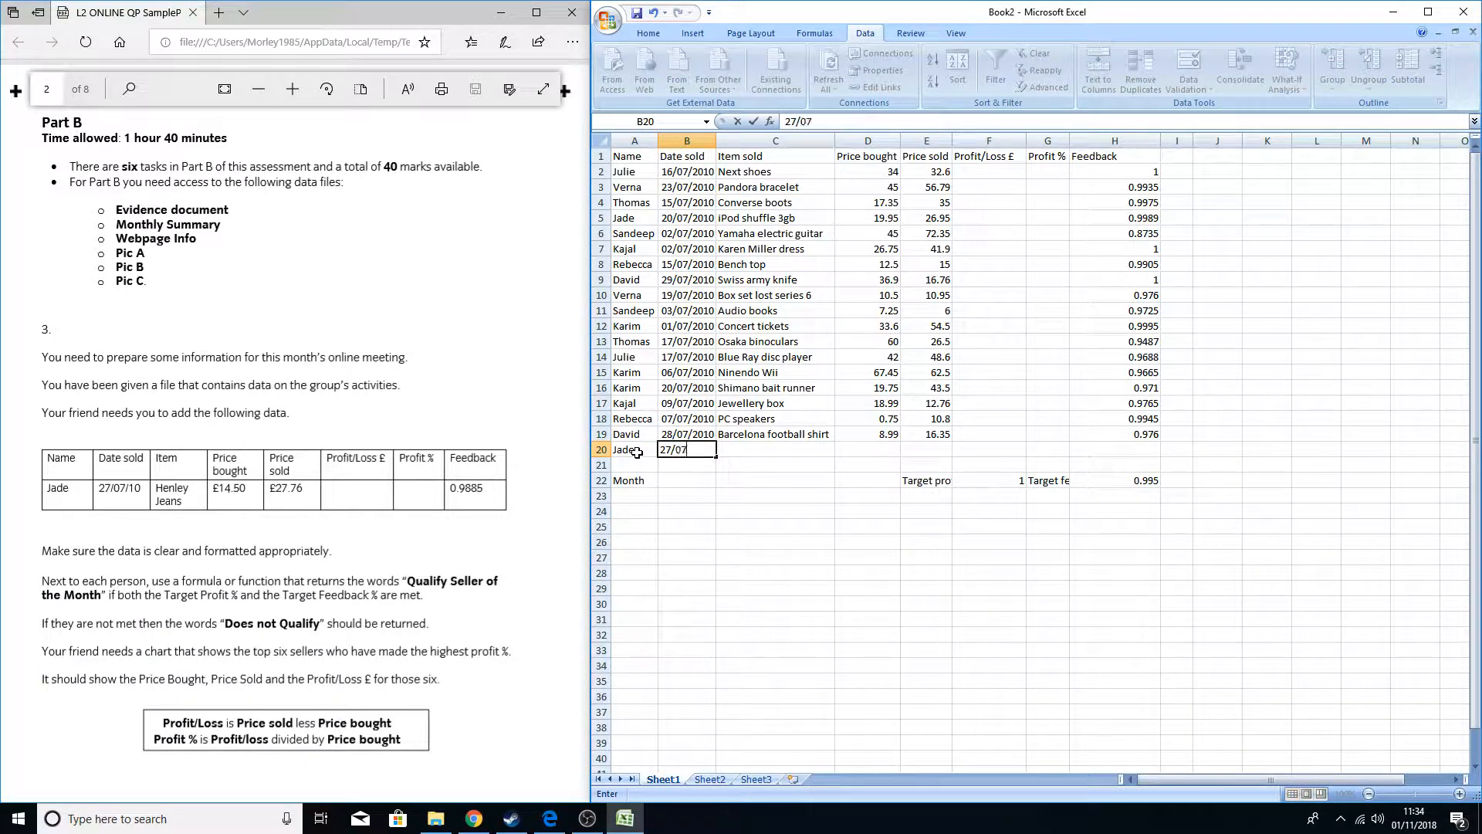
text(/2010)
key(Tab)
text(Hen)
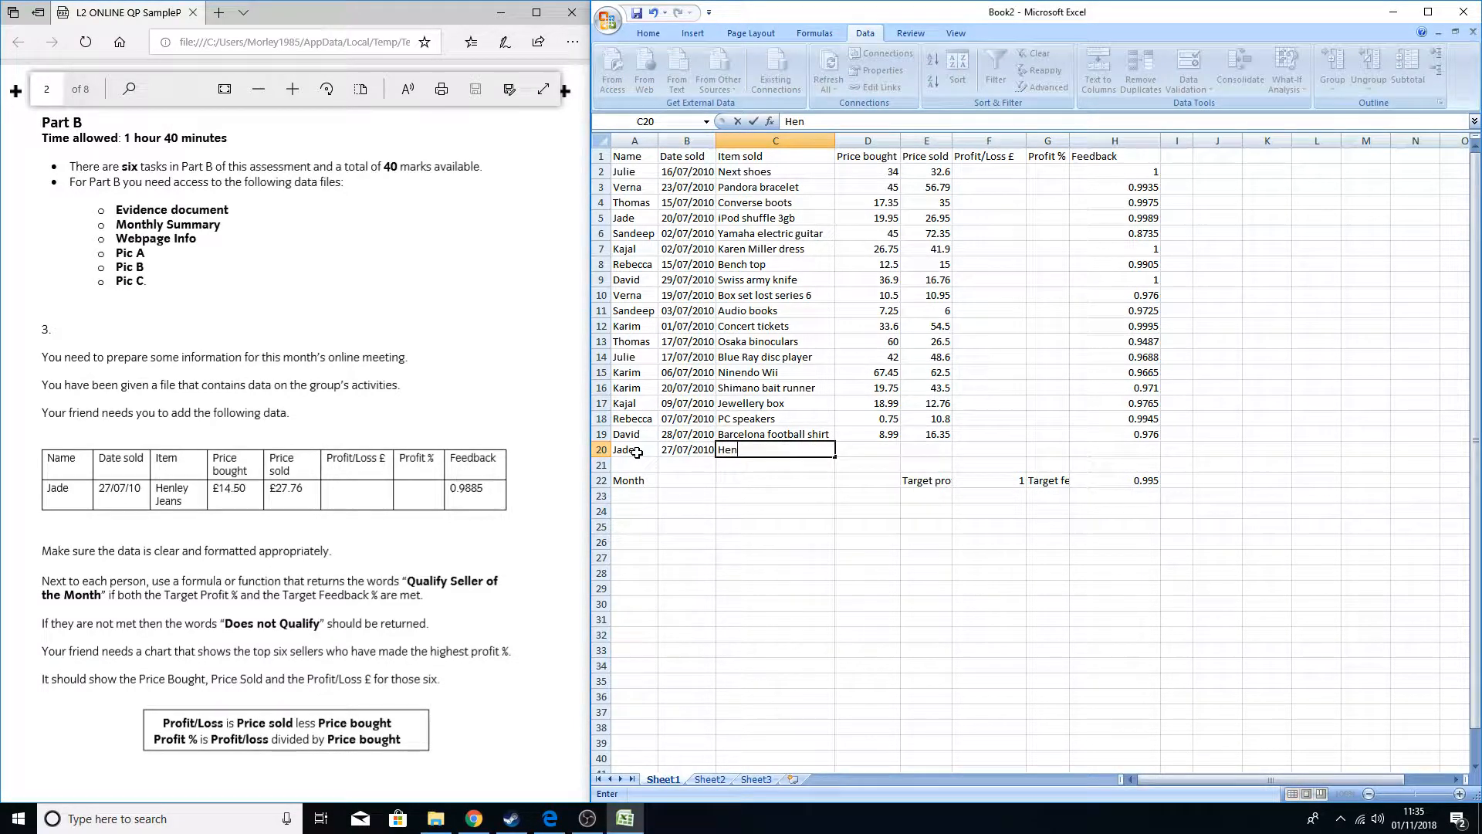
text(ley Jeans)
key(Tab)
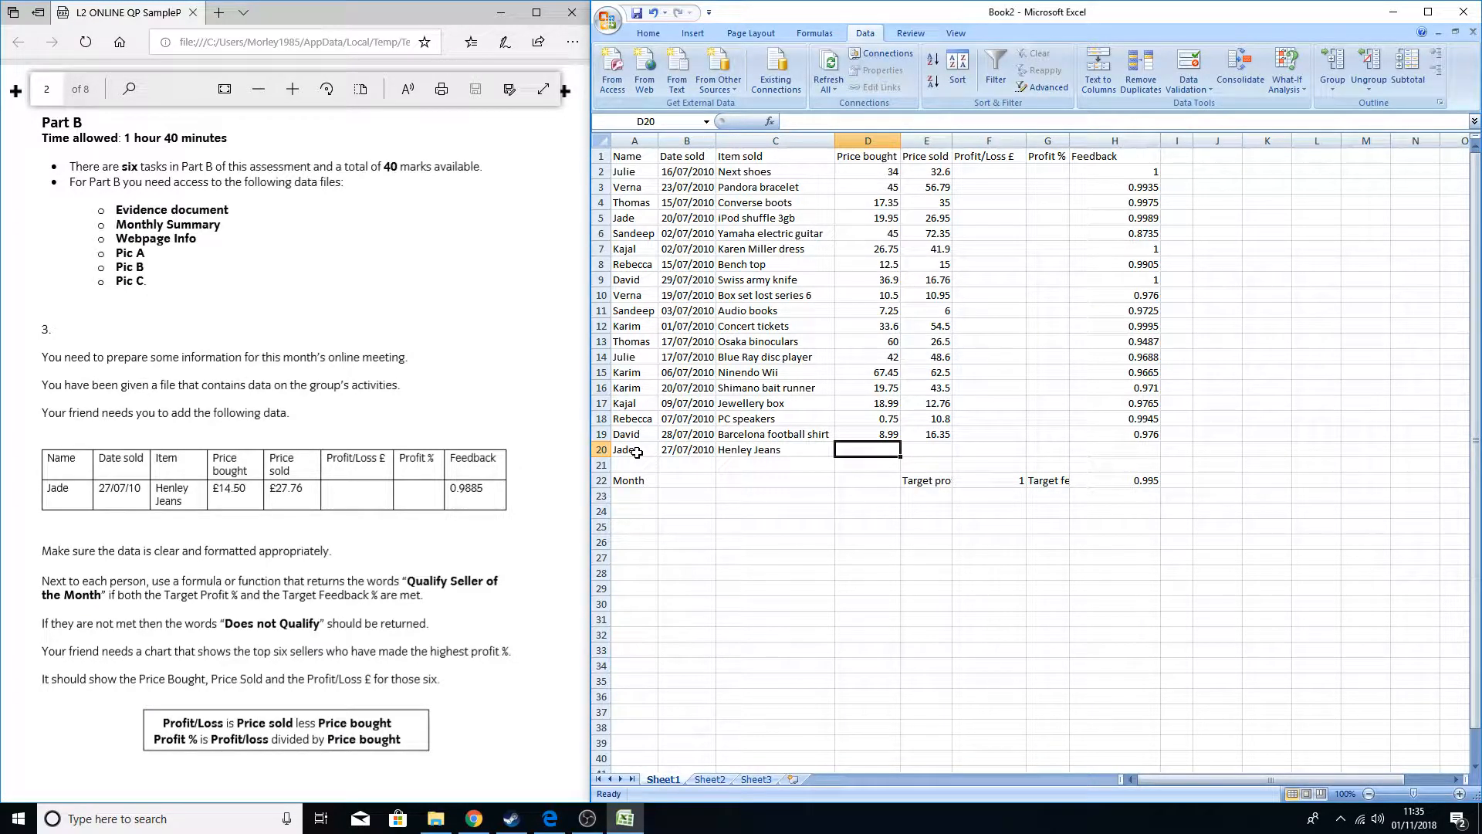
- Complete the row 20 record with price bought 14.50, price sold 27.76 and feedback 0.9885, leaving both profit cells blank
text(14.50)
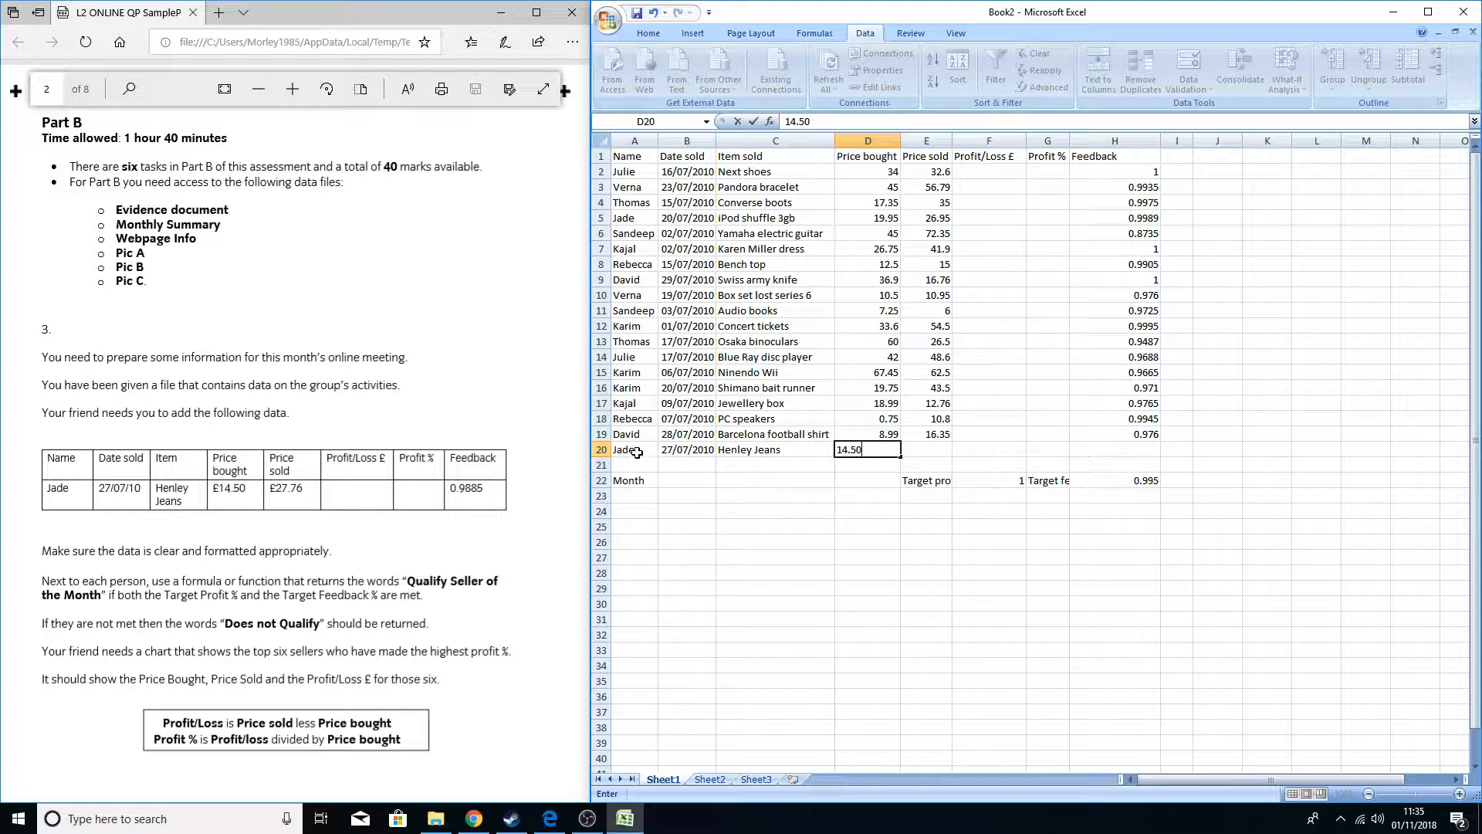
key(Tab)
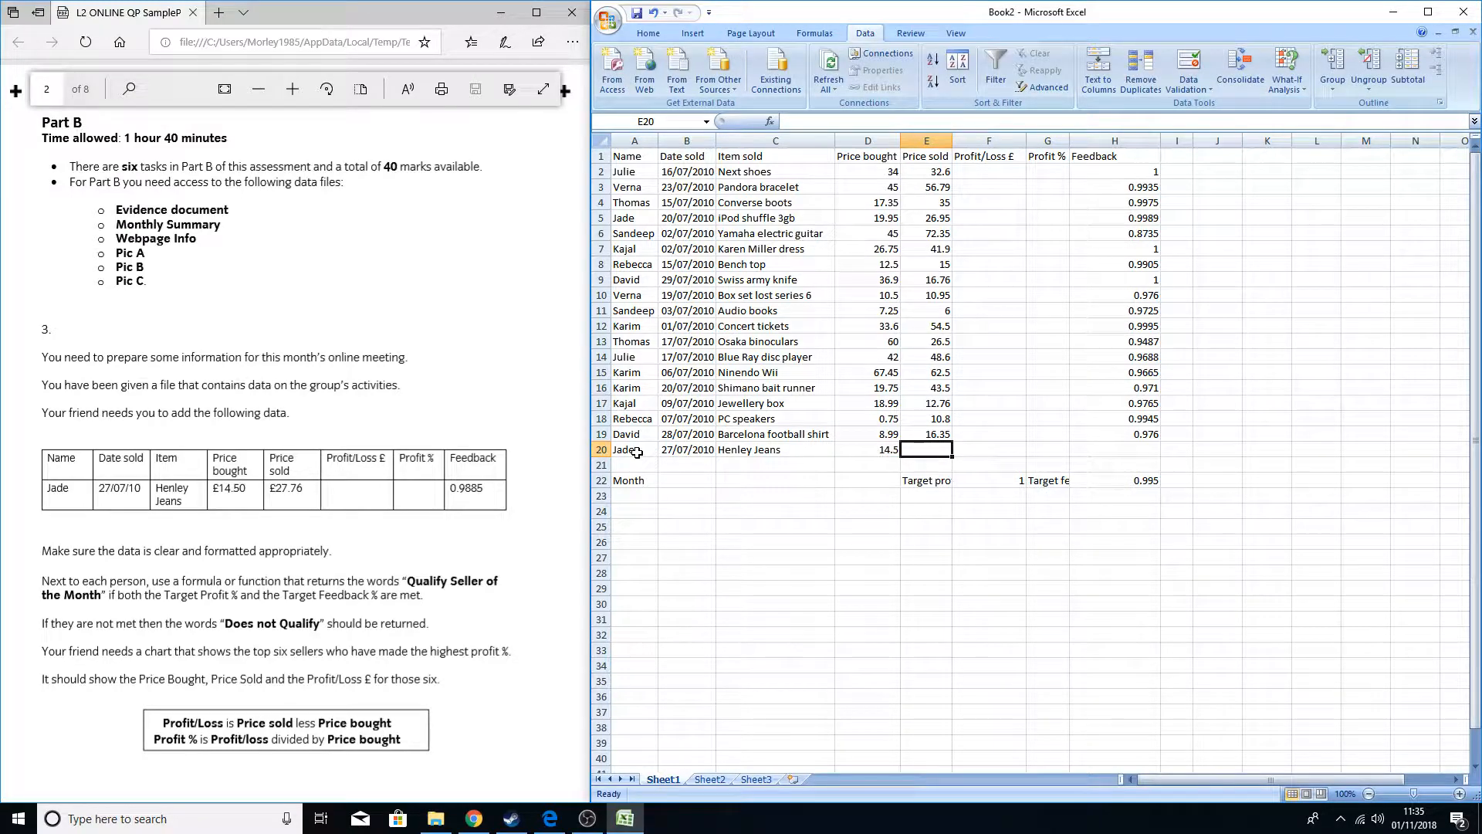
text(27)
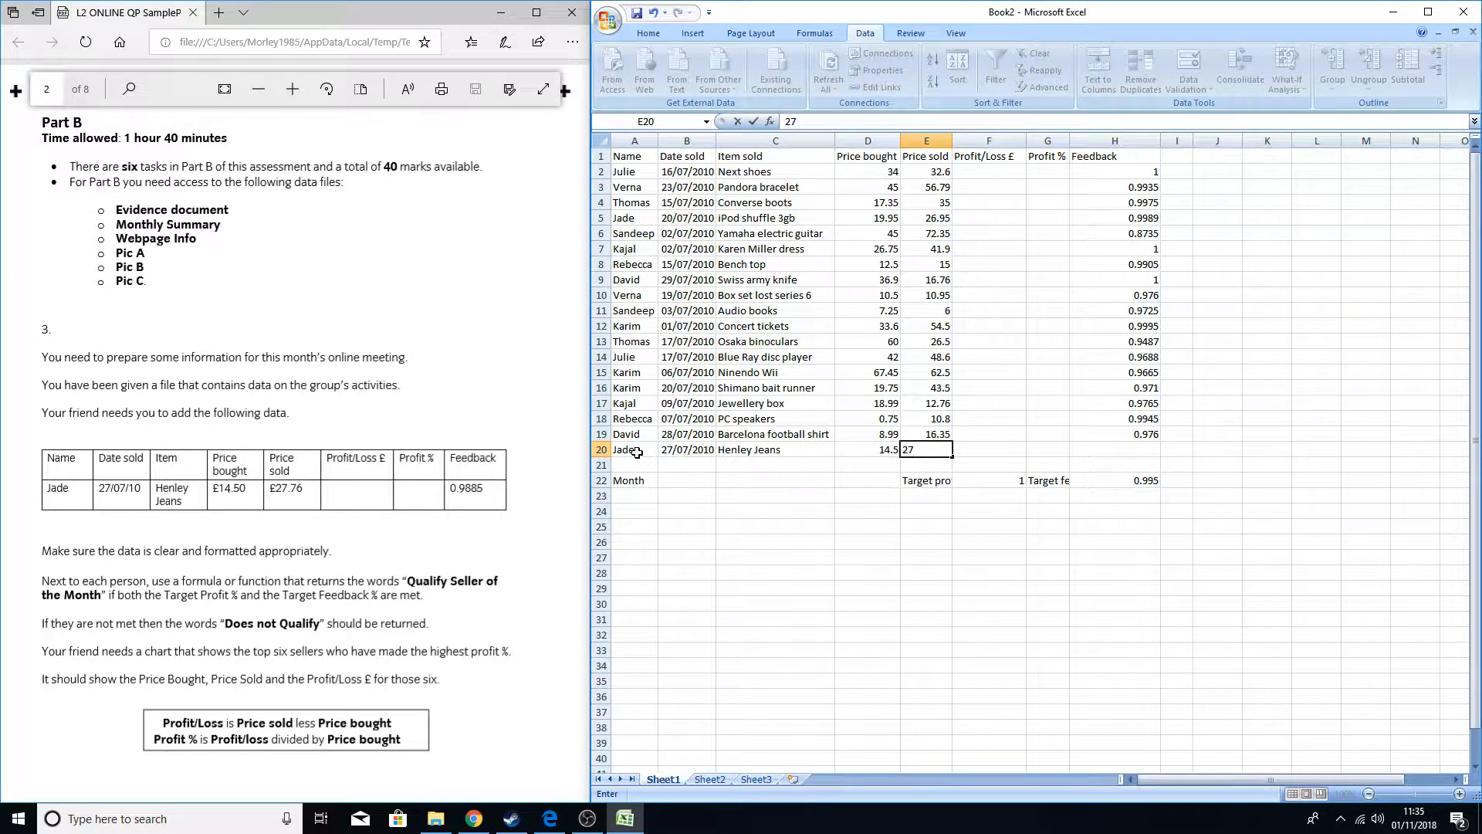
text(.76)
key(Tab)
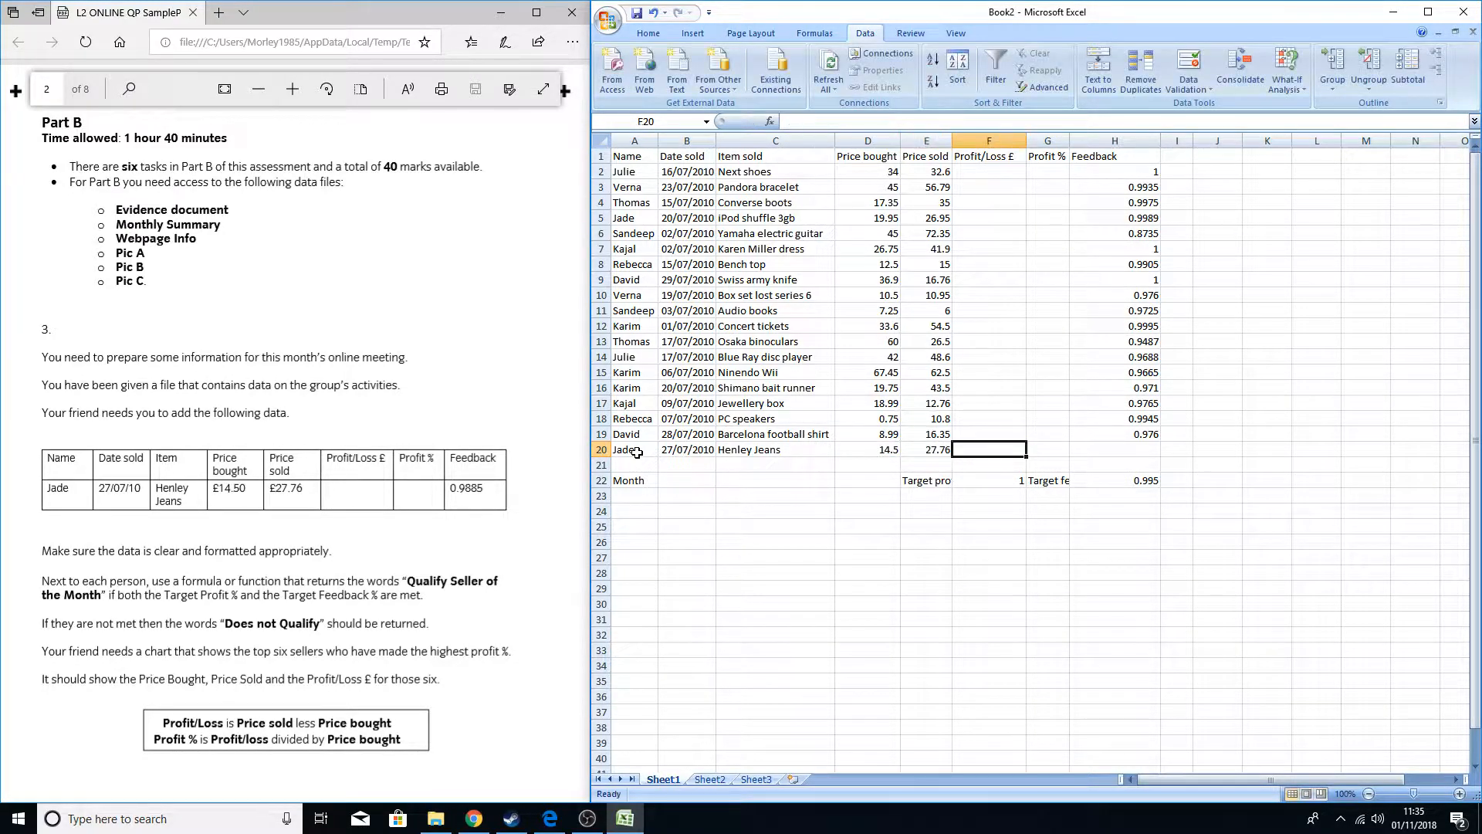
key(Tab)
key(Tab)
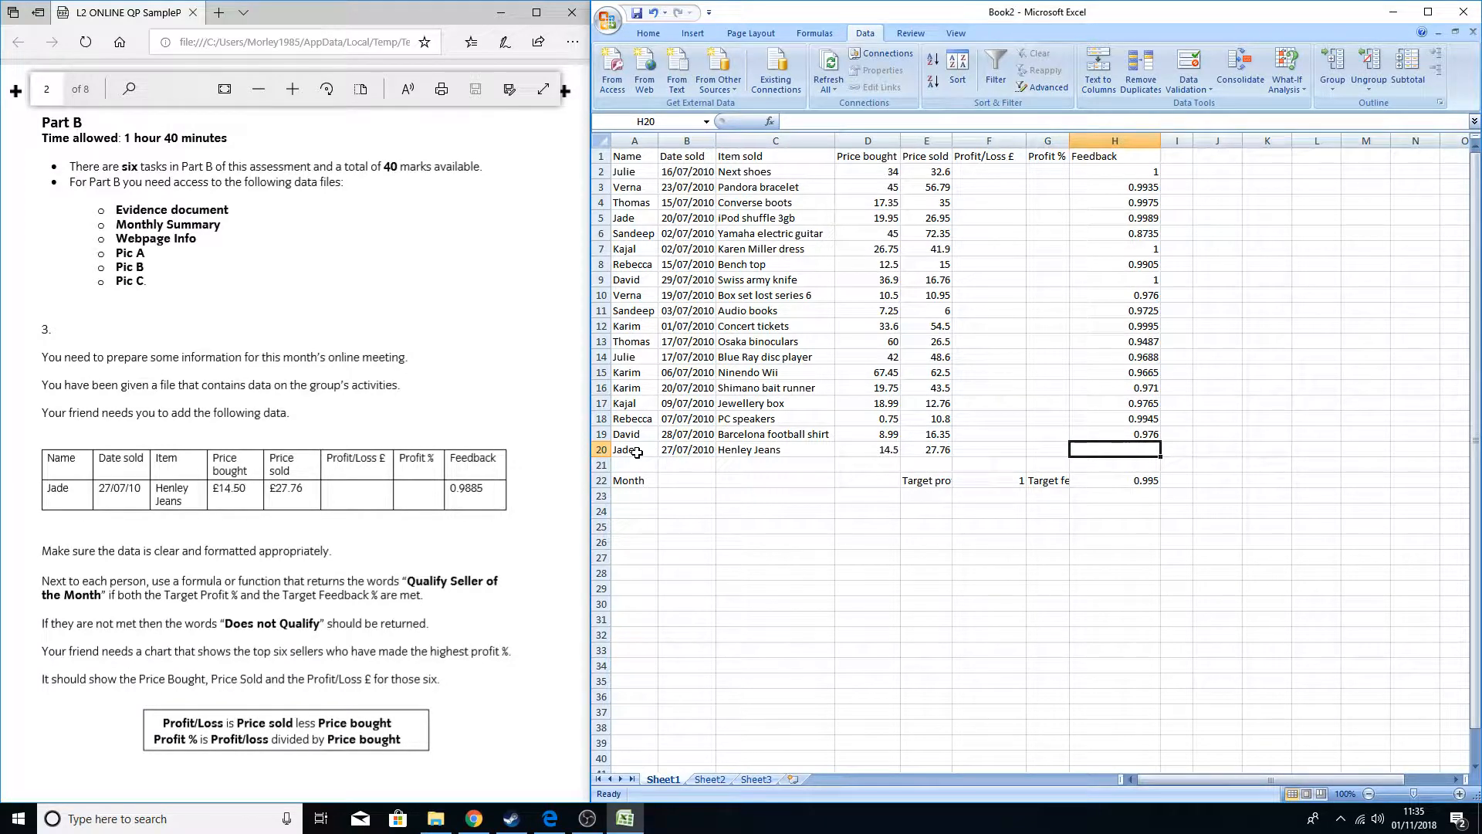
text(0.9885)
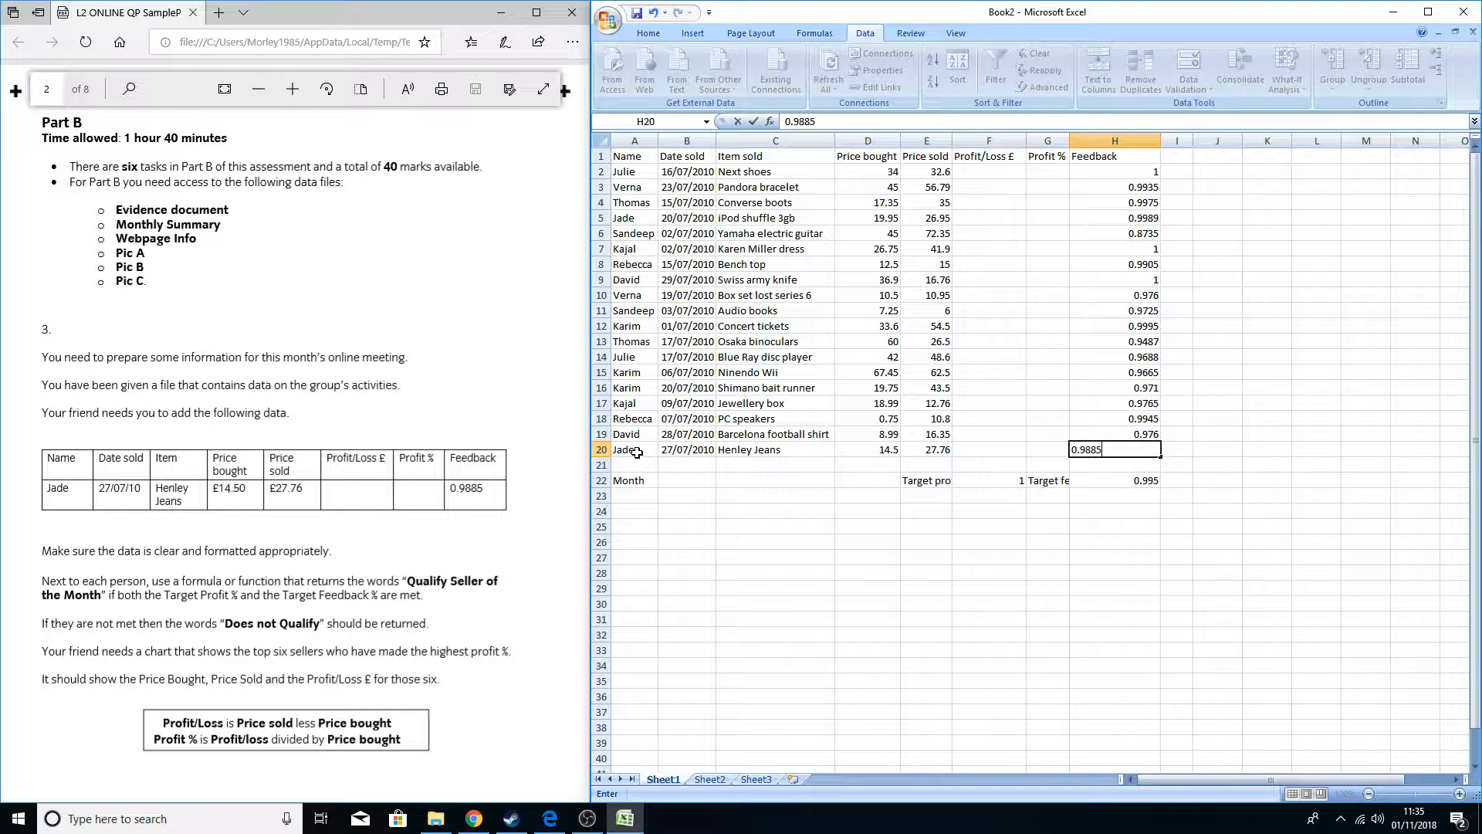
key(Return)
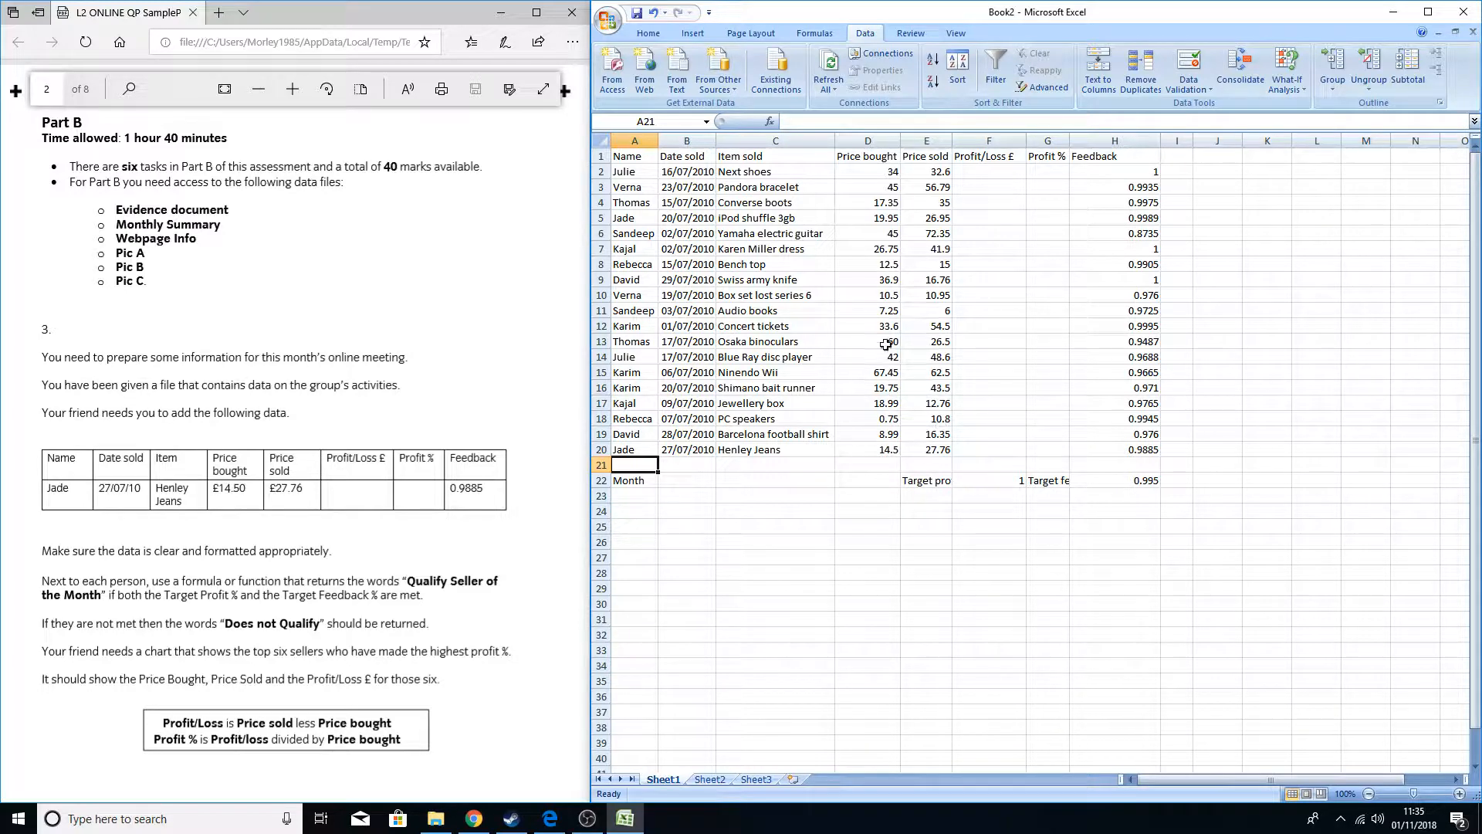
- Format the range A1:H20 as a table with Table Style Light 9, converting the data and removing its external connections
drag(630, 157, 1144, 455)
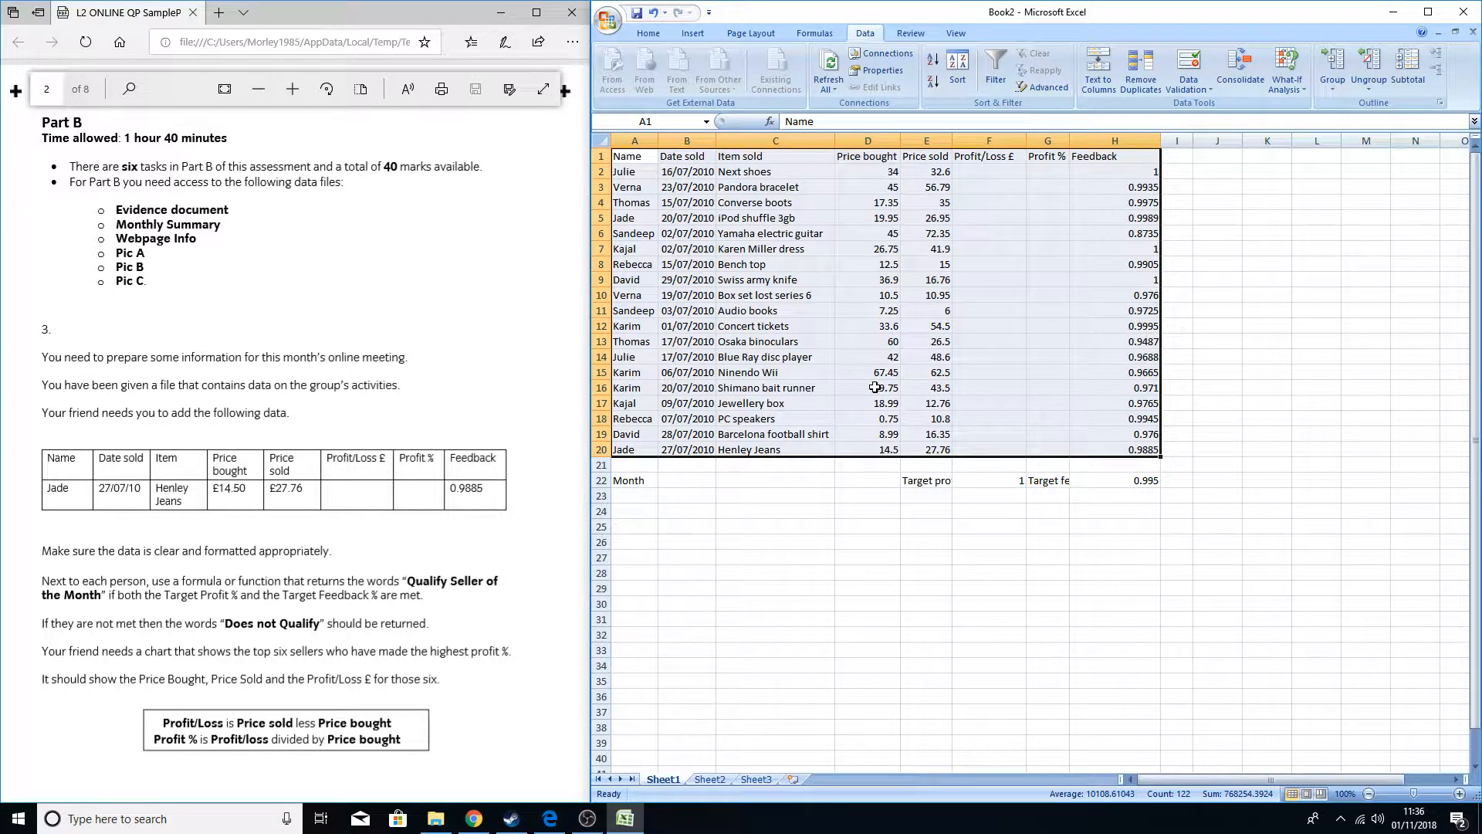
click(651, 33)
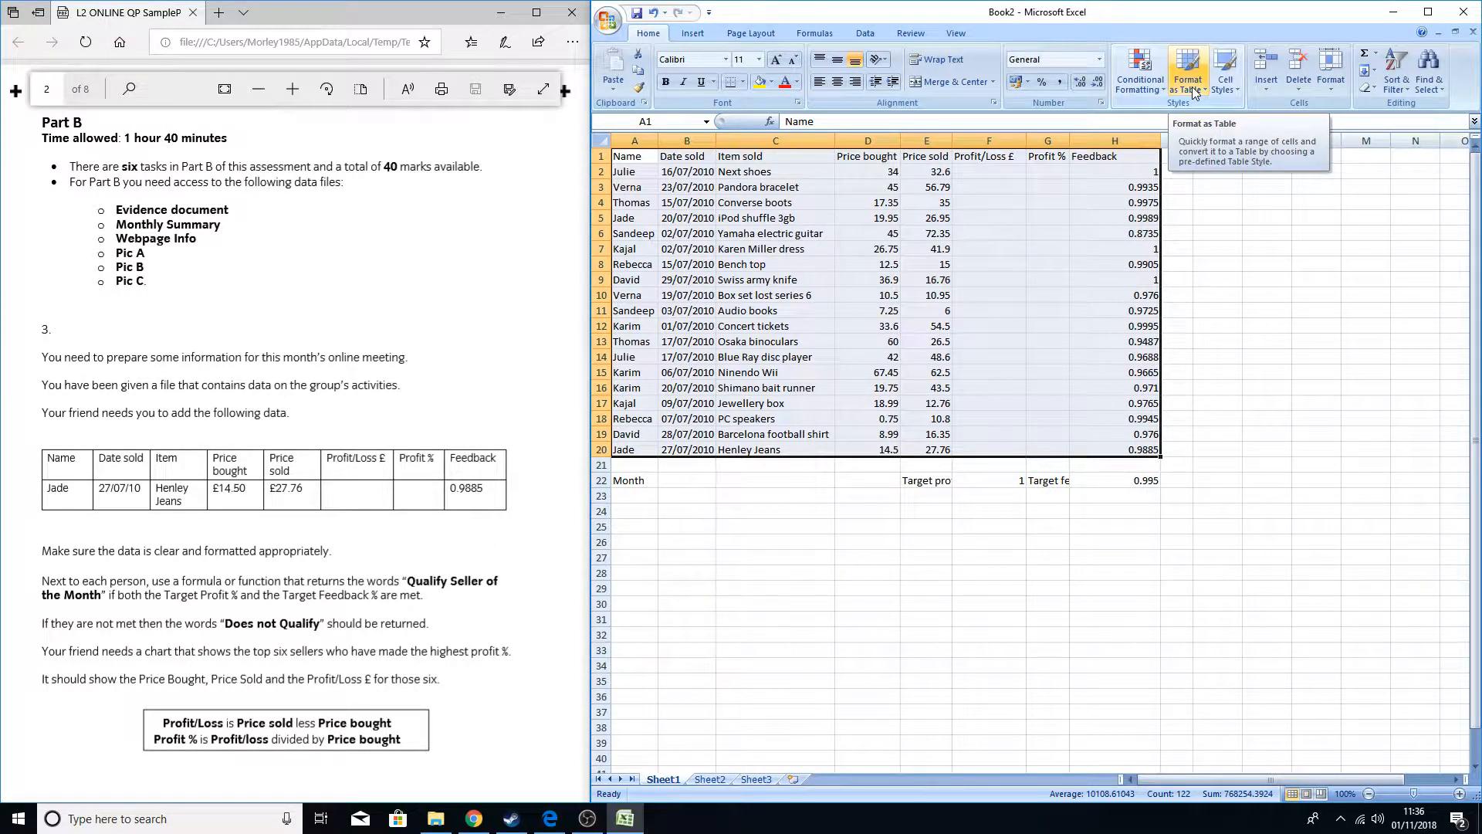
click(1194, 86)
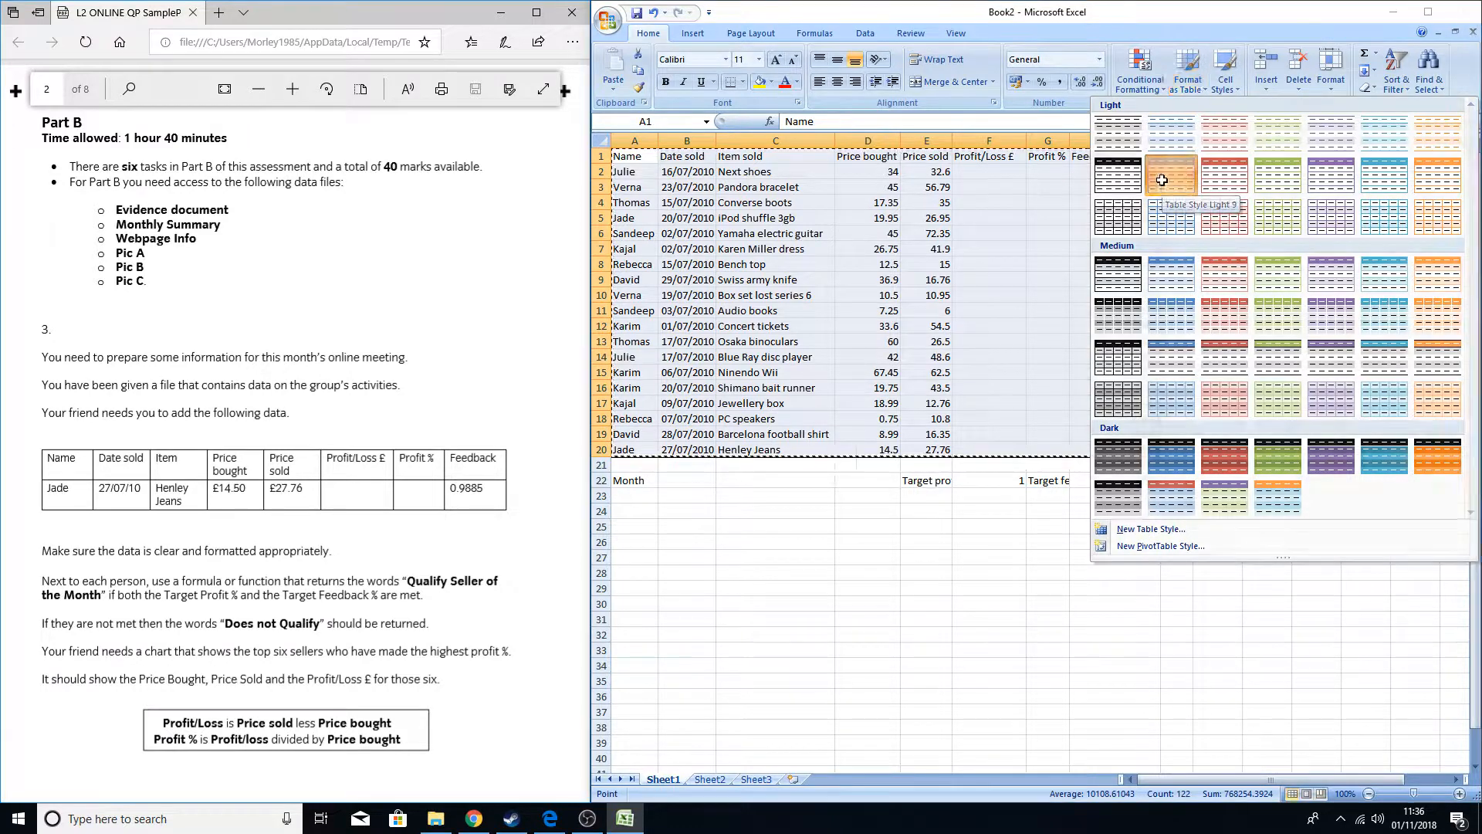
click(1166, 186)
click(923, 459)
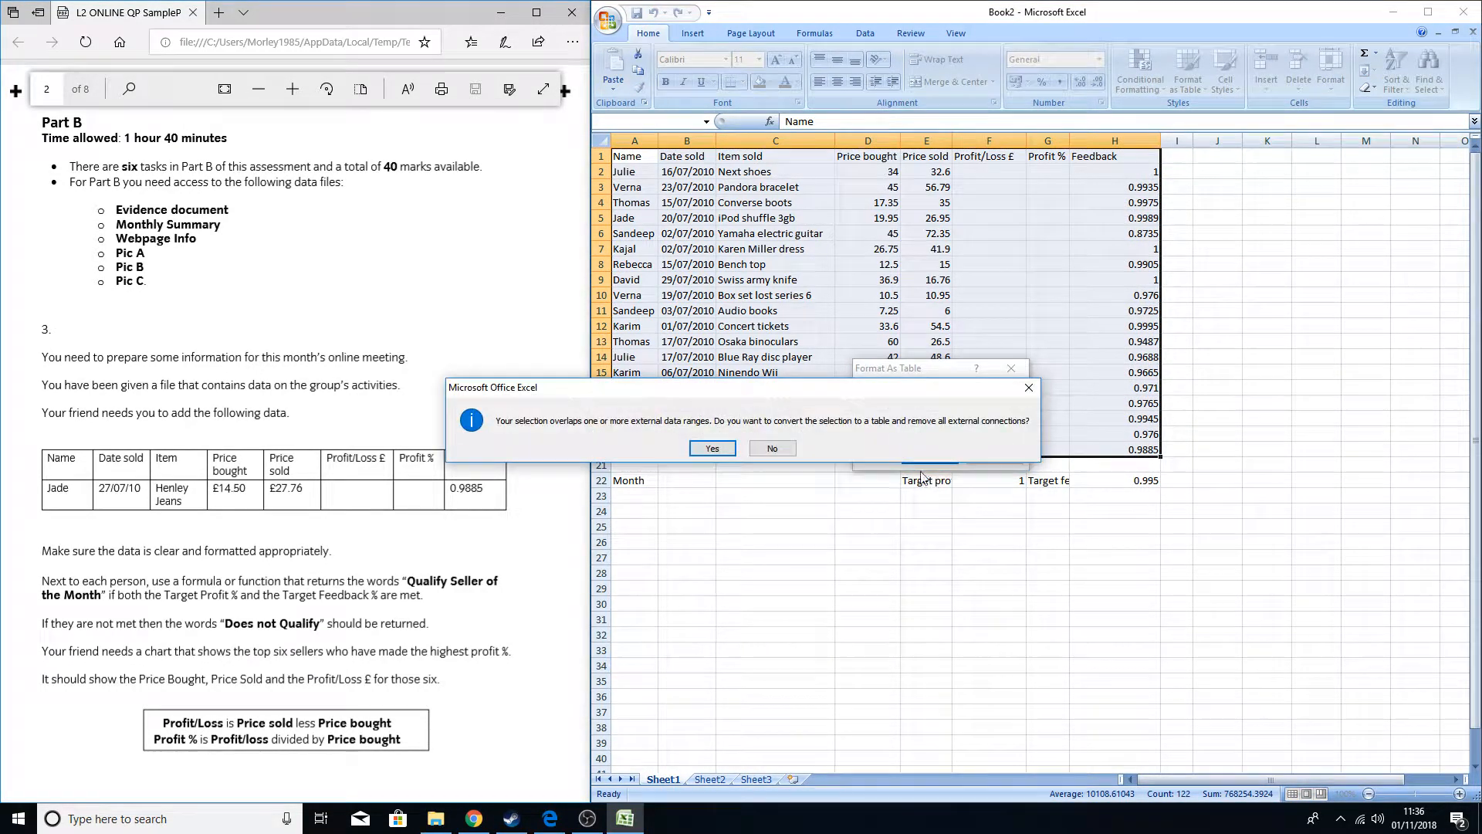
click(712, 449)
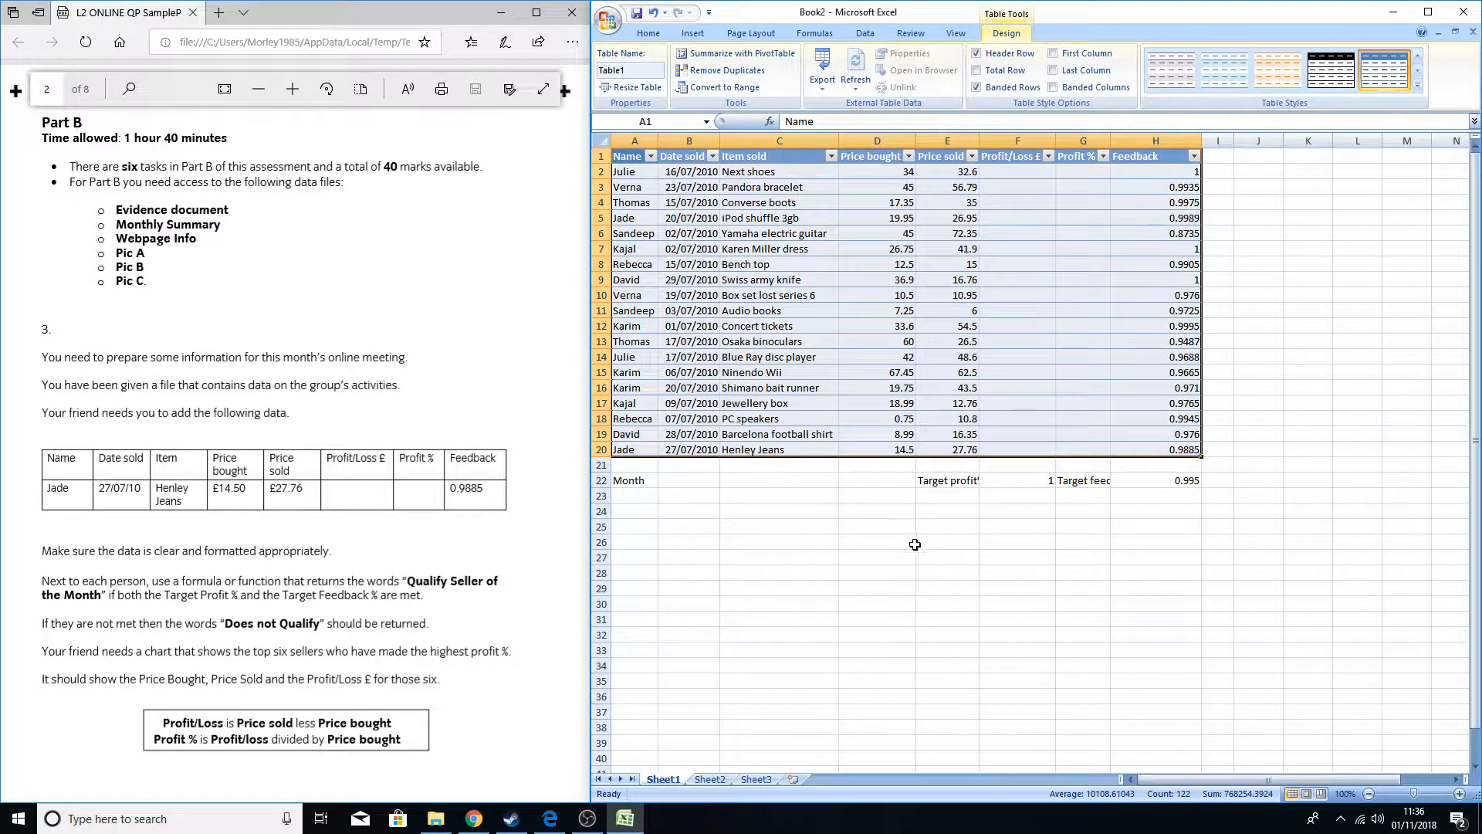
click(915, 545)
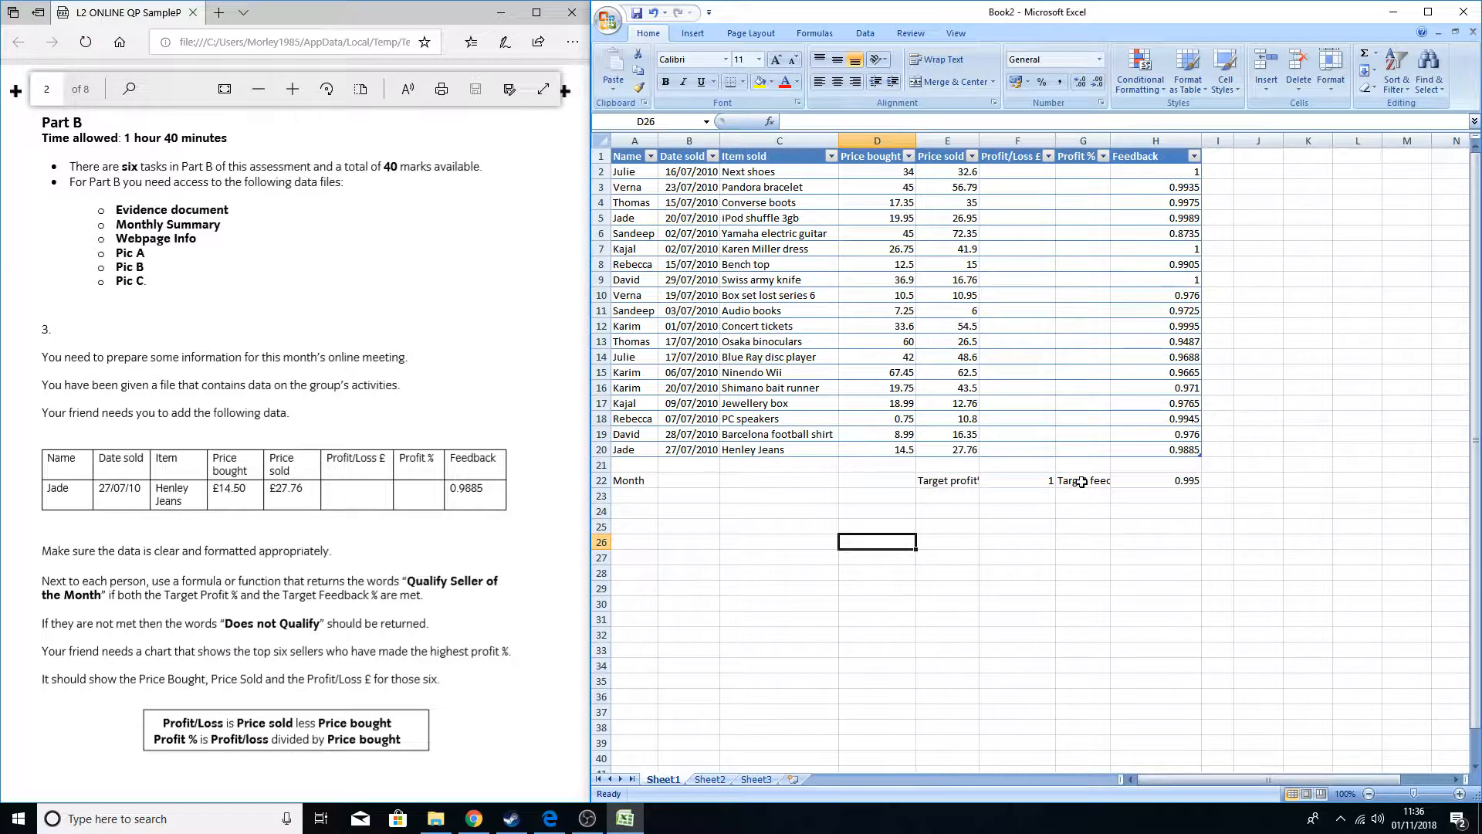
- AutoFit the width of all worksheet columns so the target profit and target feedback labels in row 22 fit
click(965, 480)
click(1093, 480)
click(964, 481)
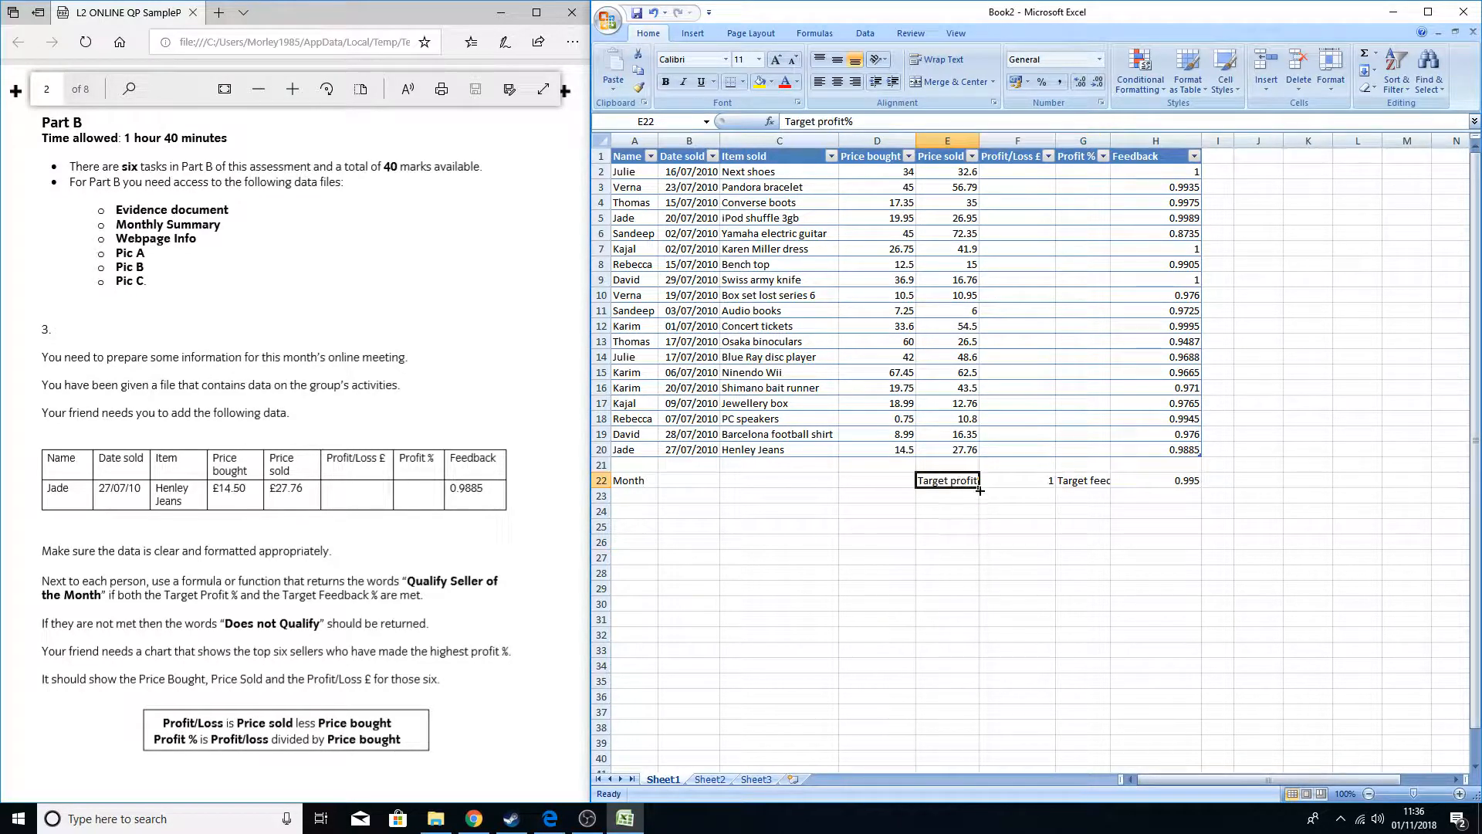
click(1104, 482)
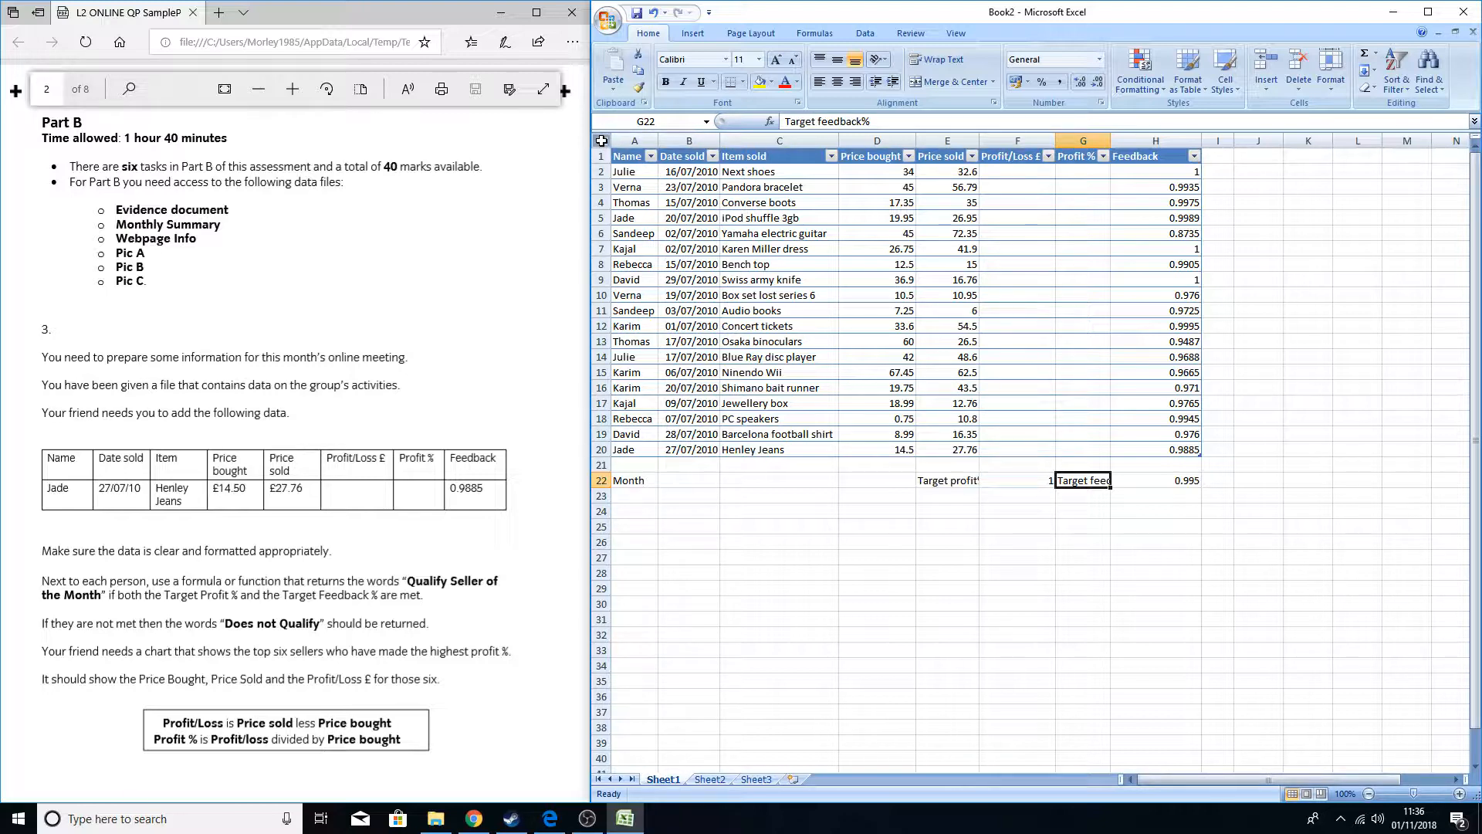
click(601, 140)
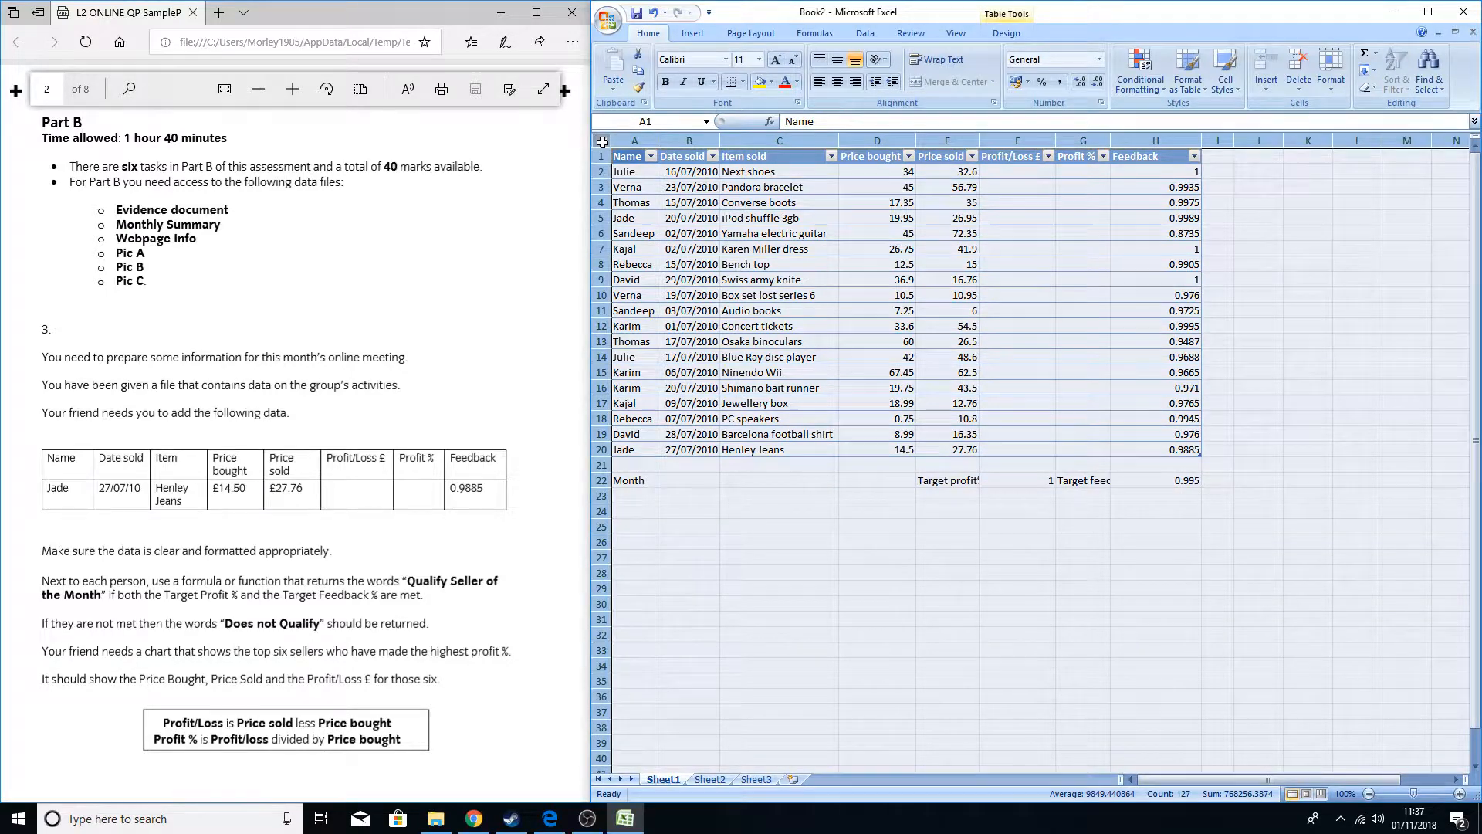
double_click(660, 139)
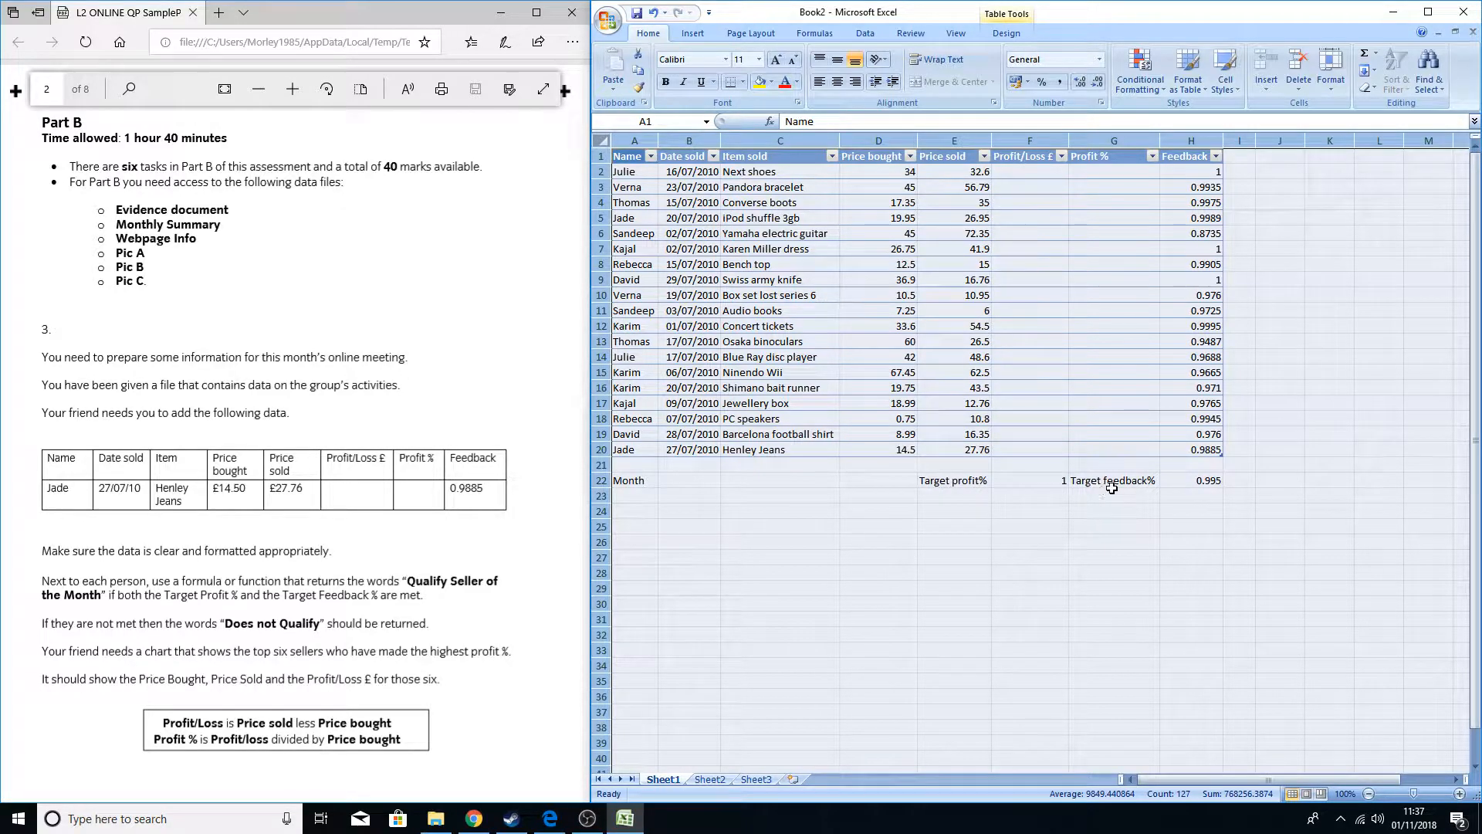
click(952, 515)
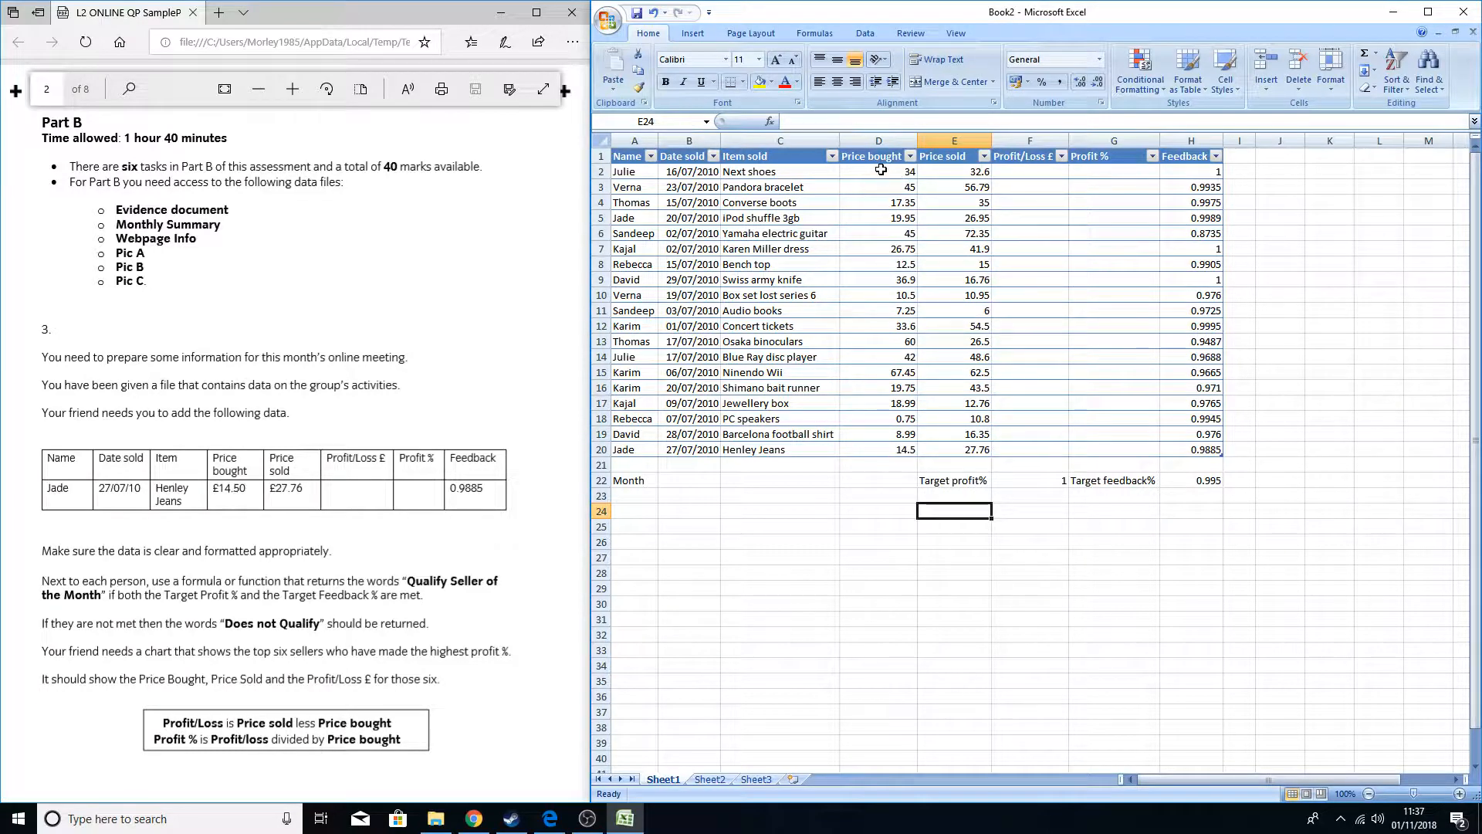
- Format the Price bought, Price sold and Profit/Loss cells D2:F20 as pound currency with two decimal places
drag(1042, 175, 886, 174)
click(1033, 206)
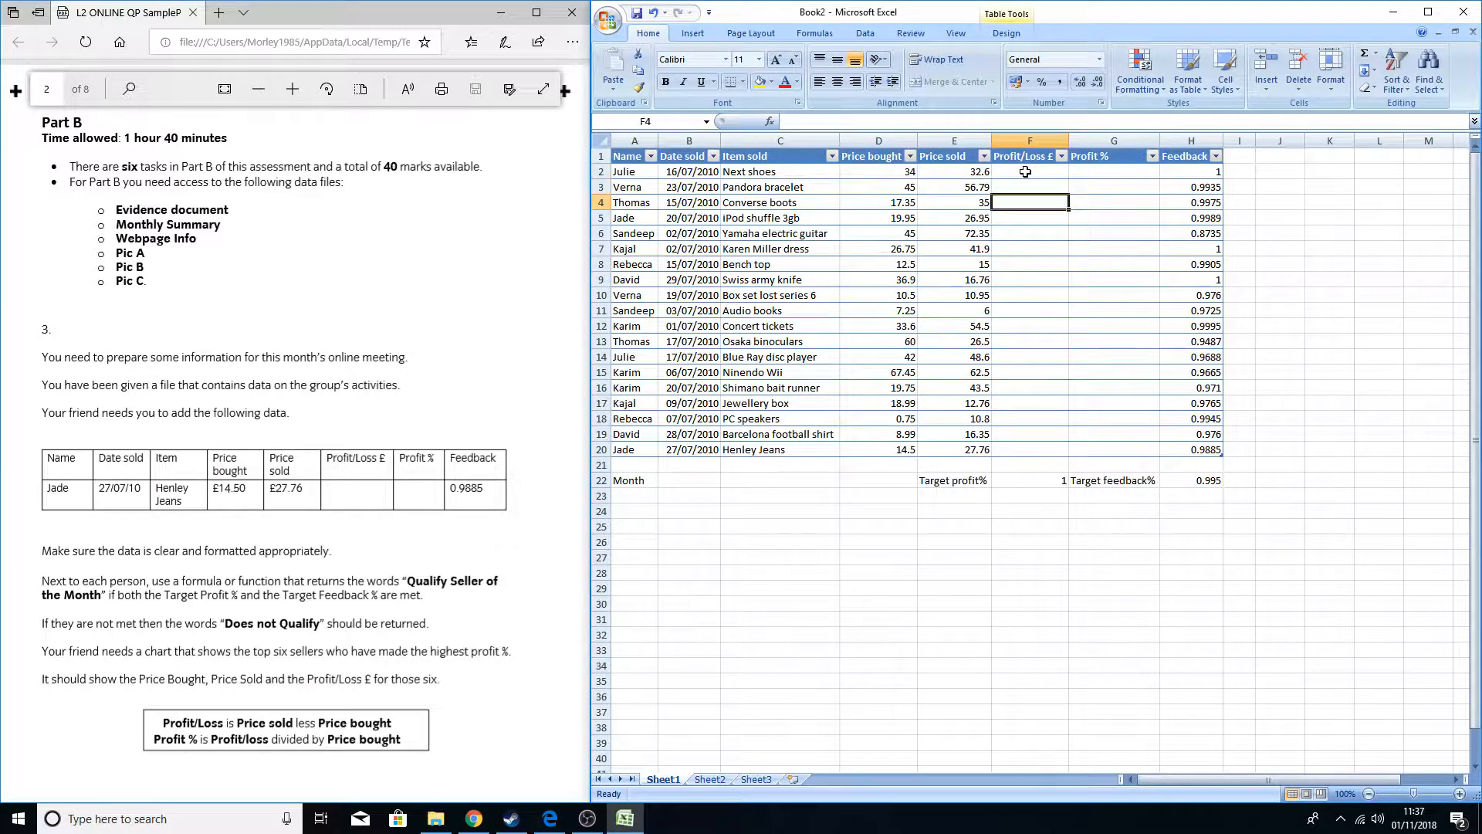
drag(1026, 172, 916, 448)
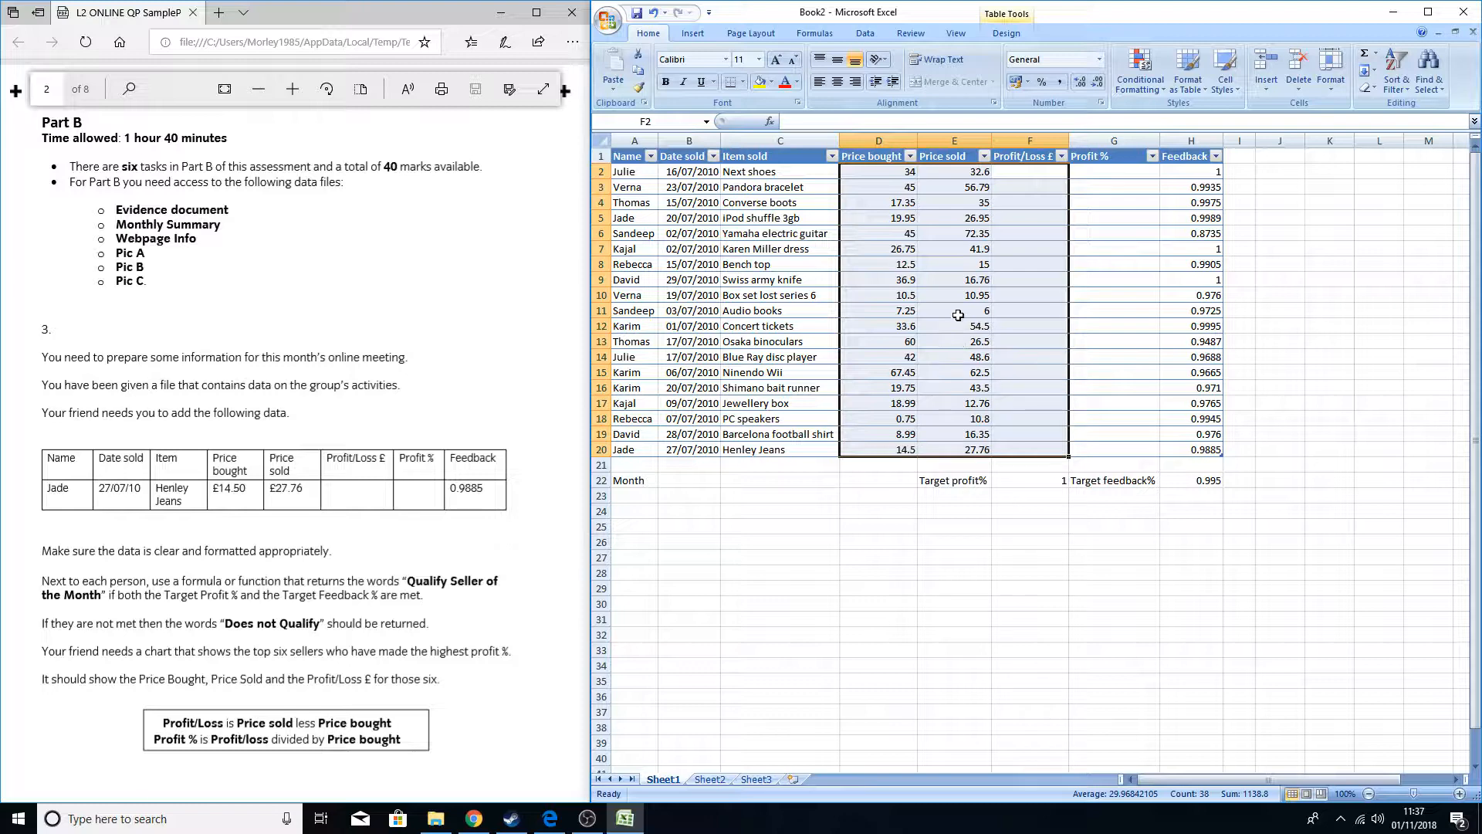
click(1020, 175)
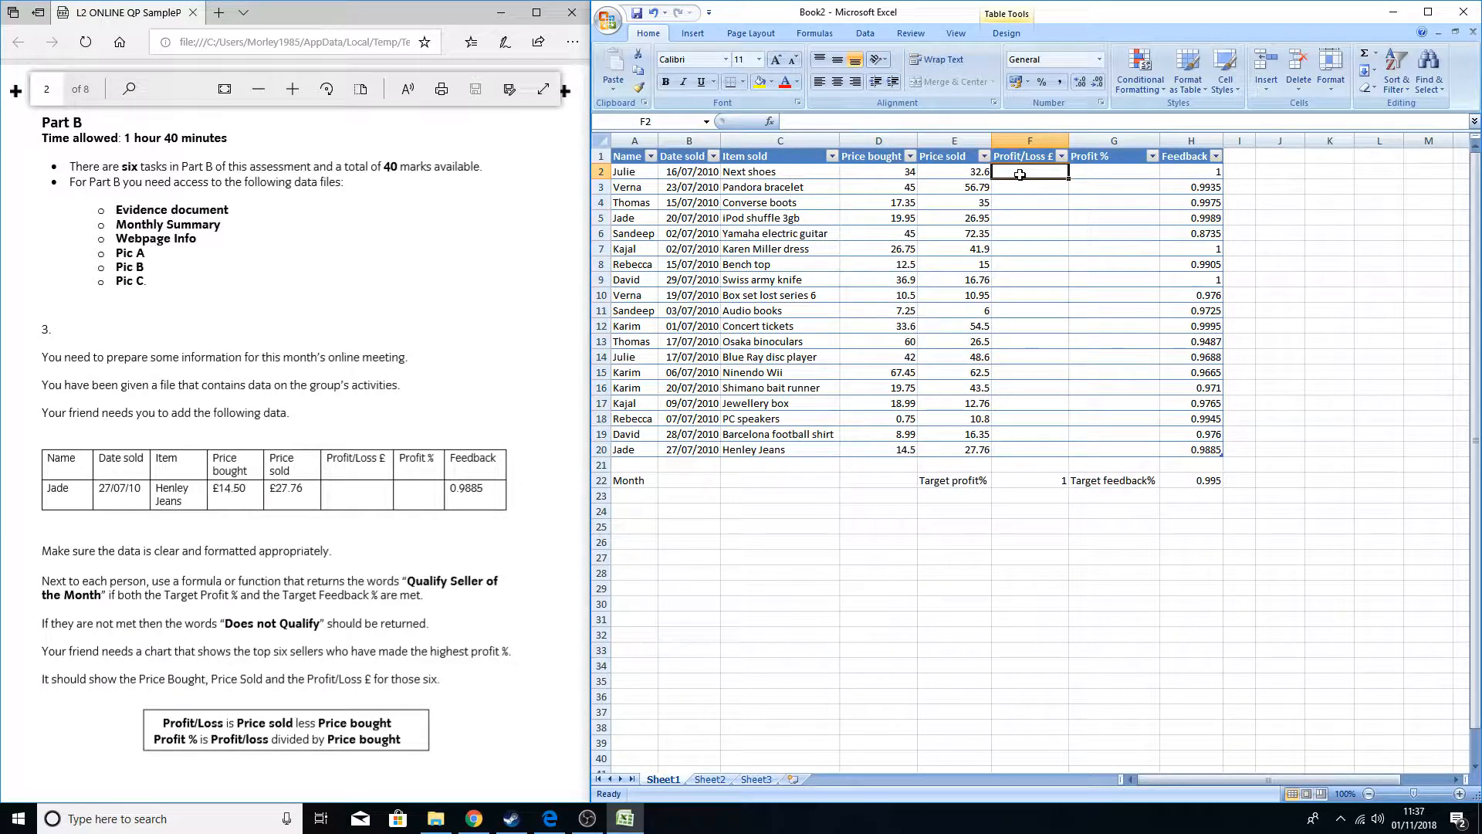
drag(1021, 175, 882, 449)
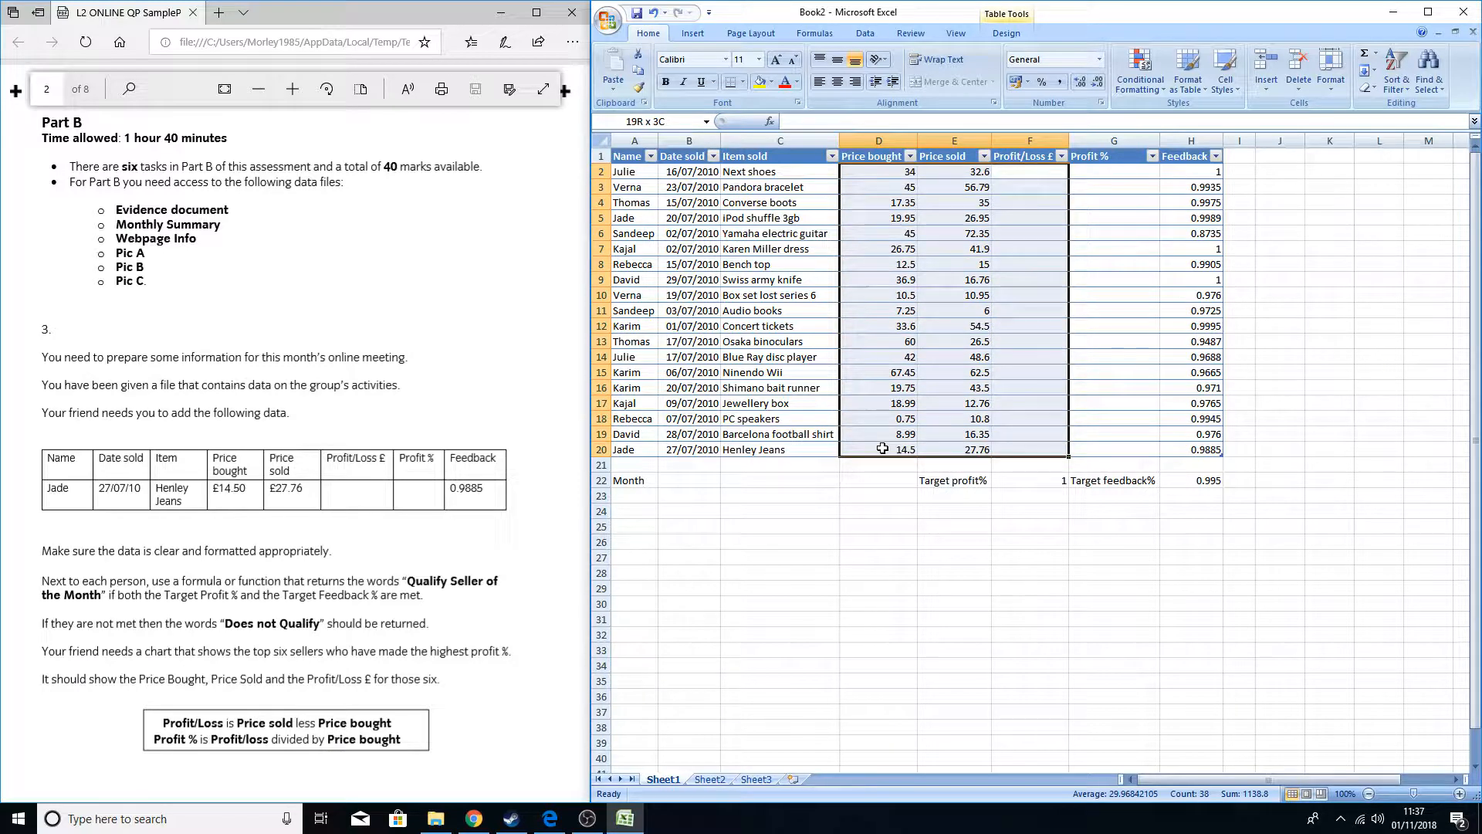
right_click(905, 277)
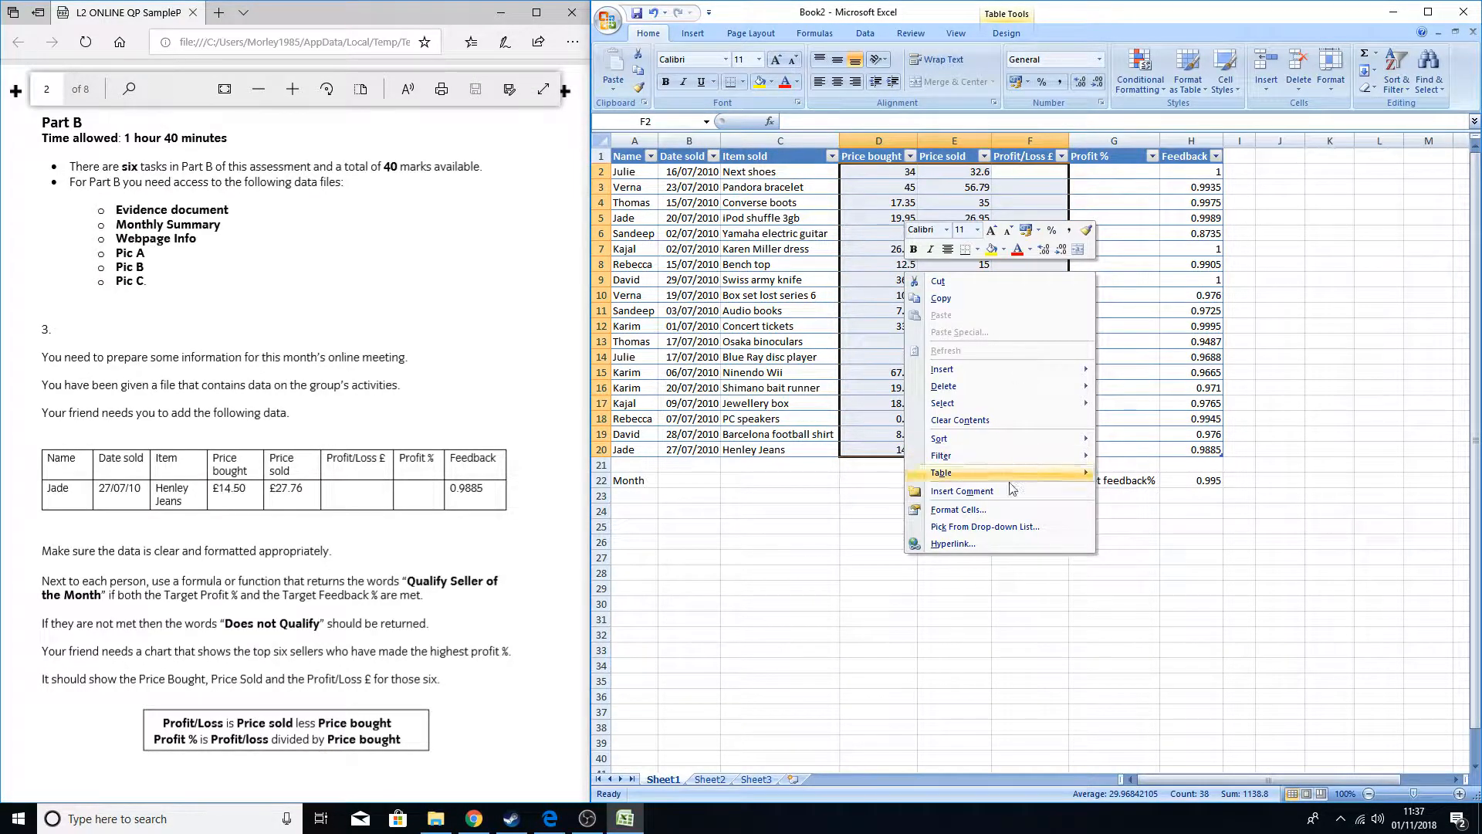
click(961, 513)
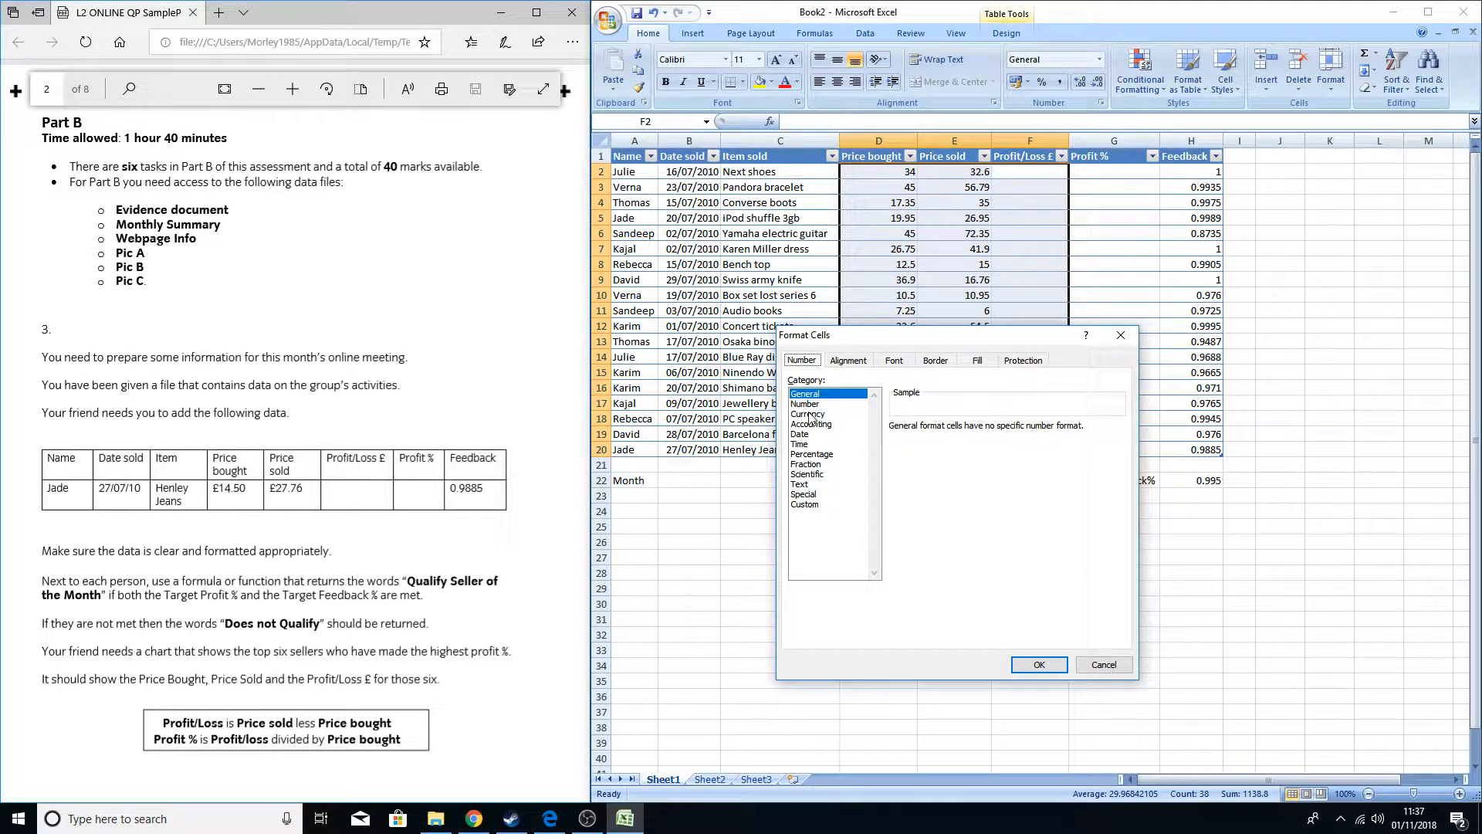
click(806, 414)
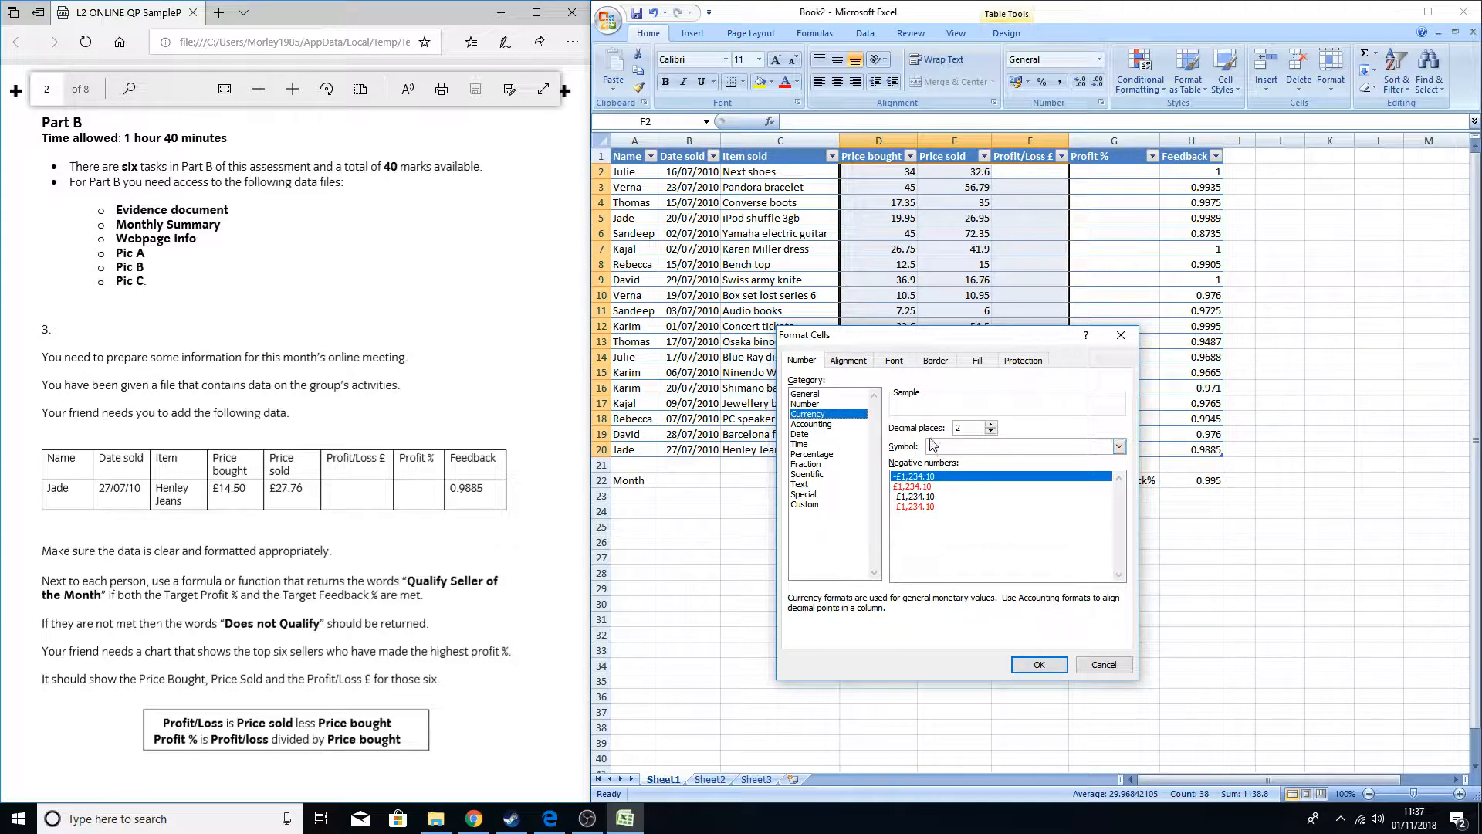
click(1039, 666)
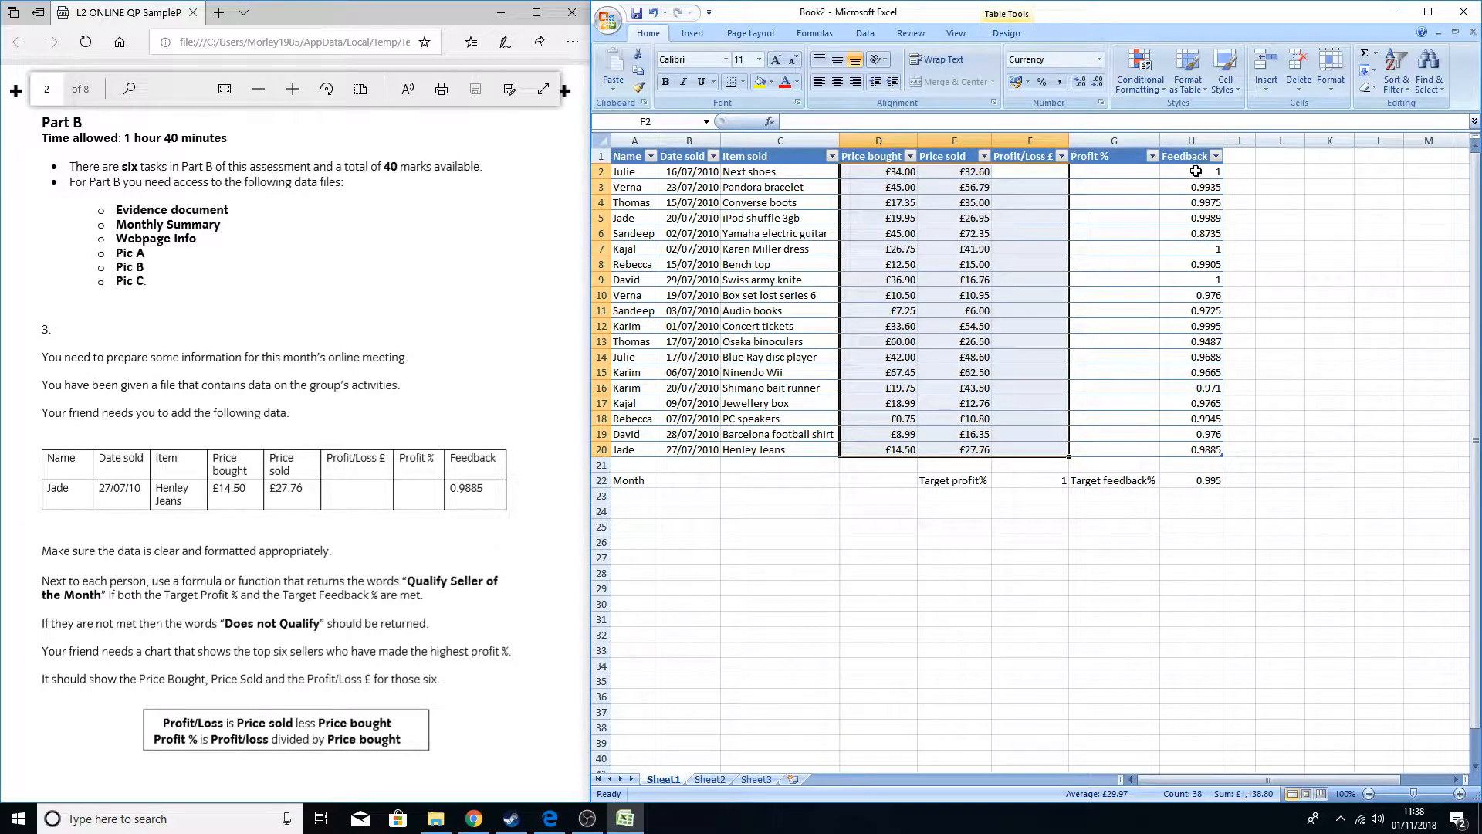
- Format the Profit % and Feedback cells G2:H20 as percentages with two decimal places
drag(1196, 173, 1118, 447)
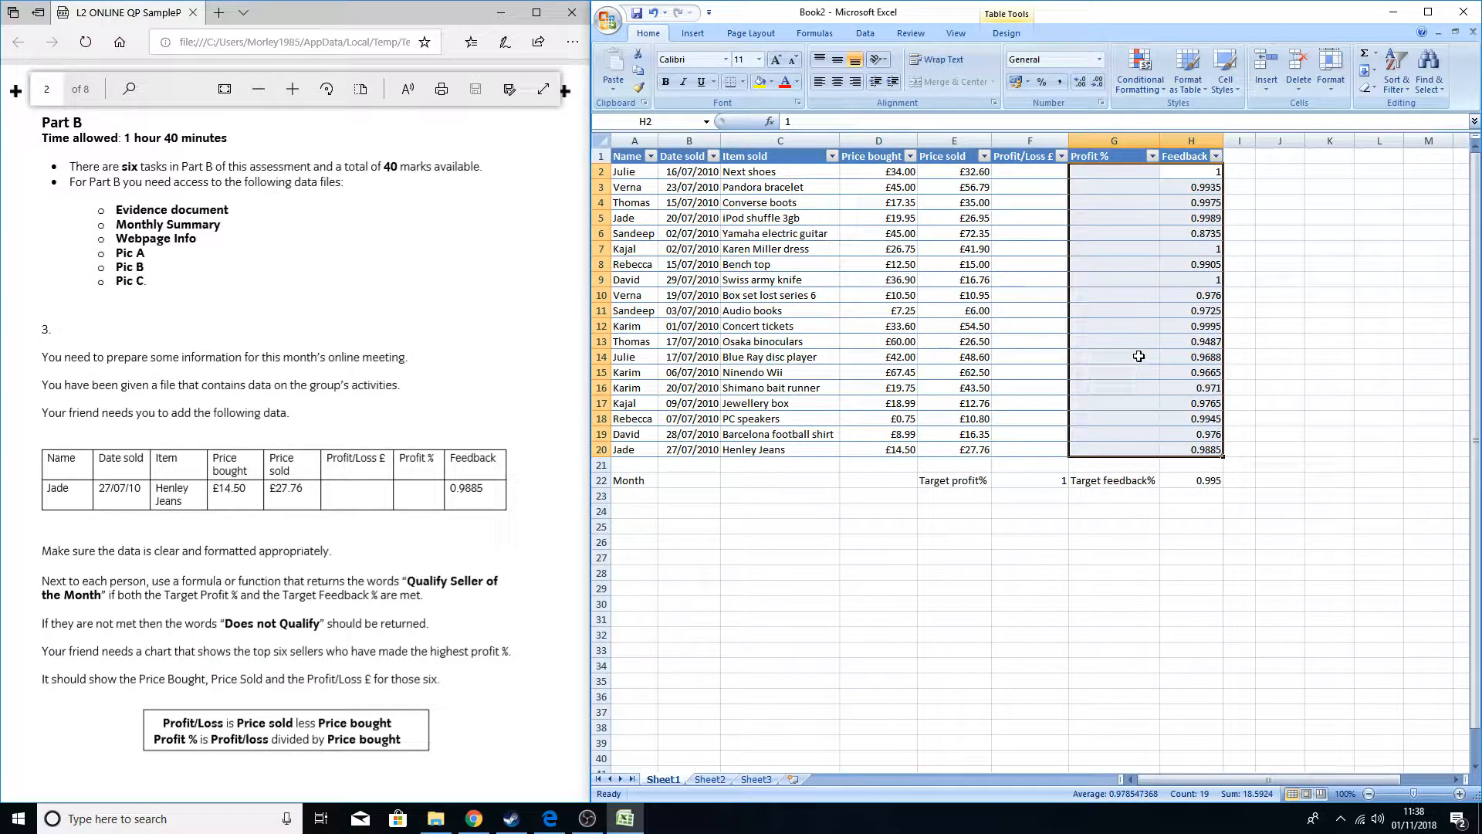
right_click(1138, 277)
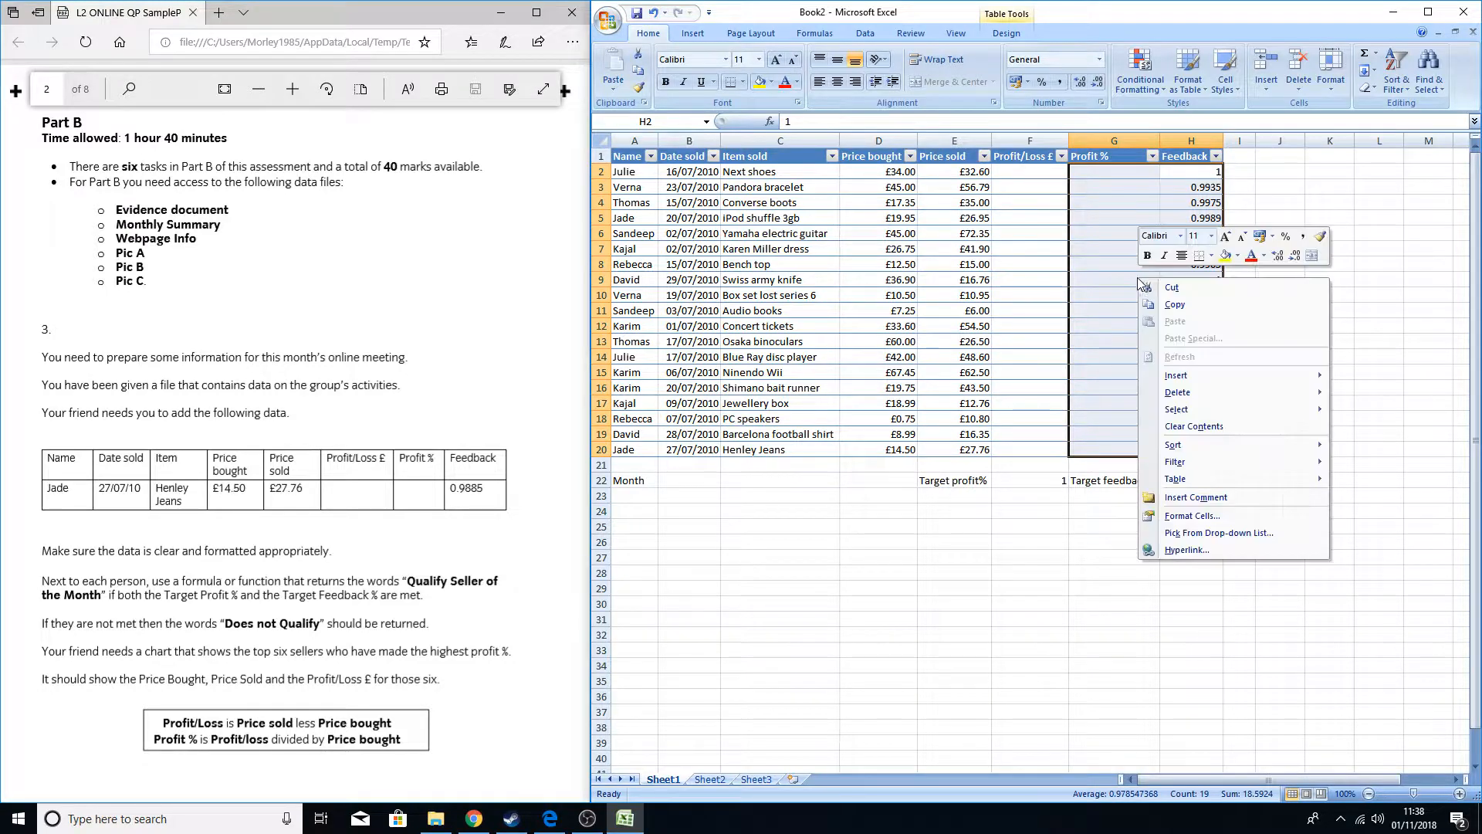
click(1256, 521)
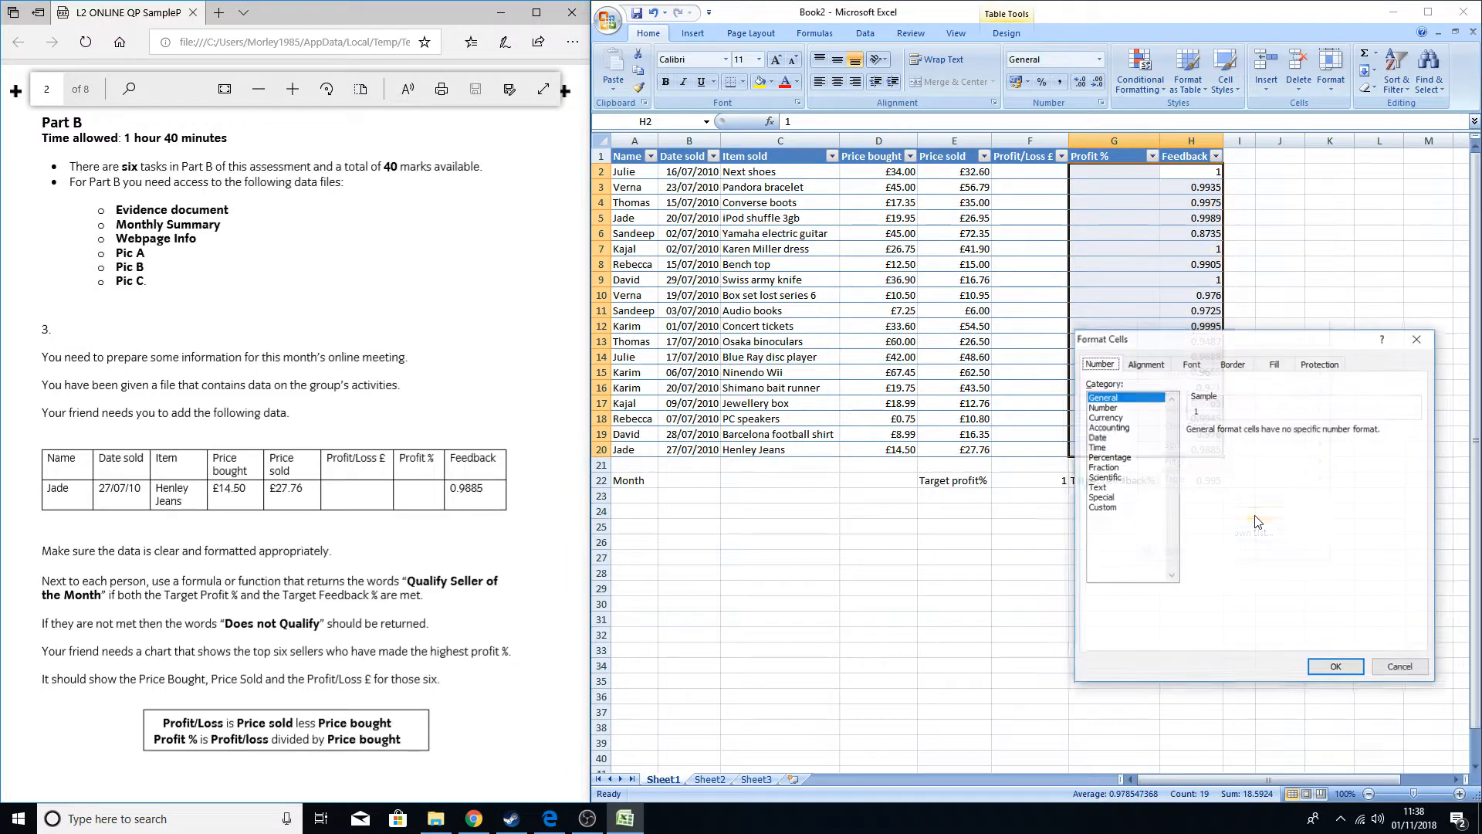
click(1107, 457)
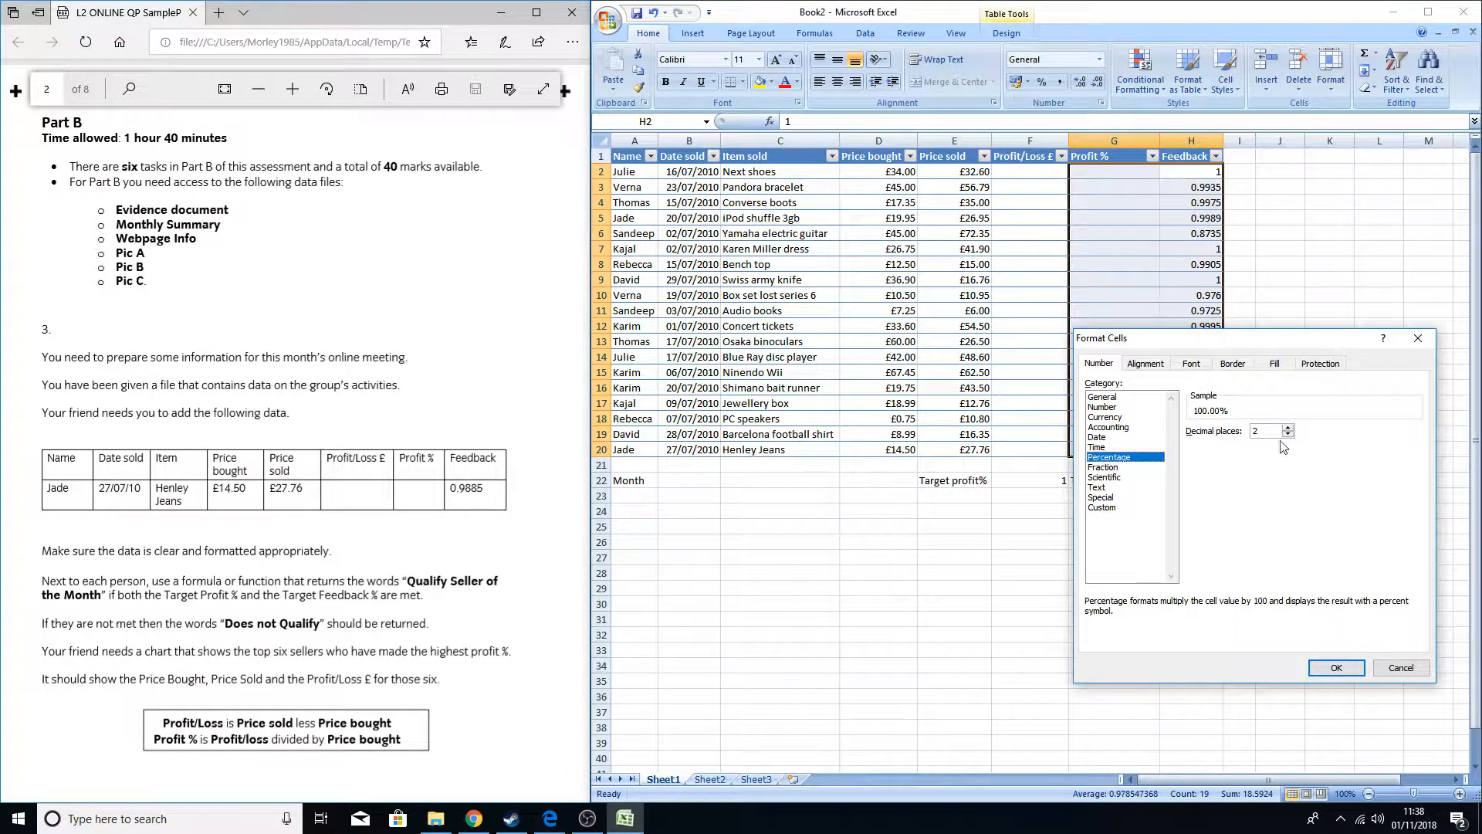
click(1336, 669)
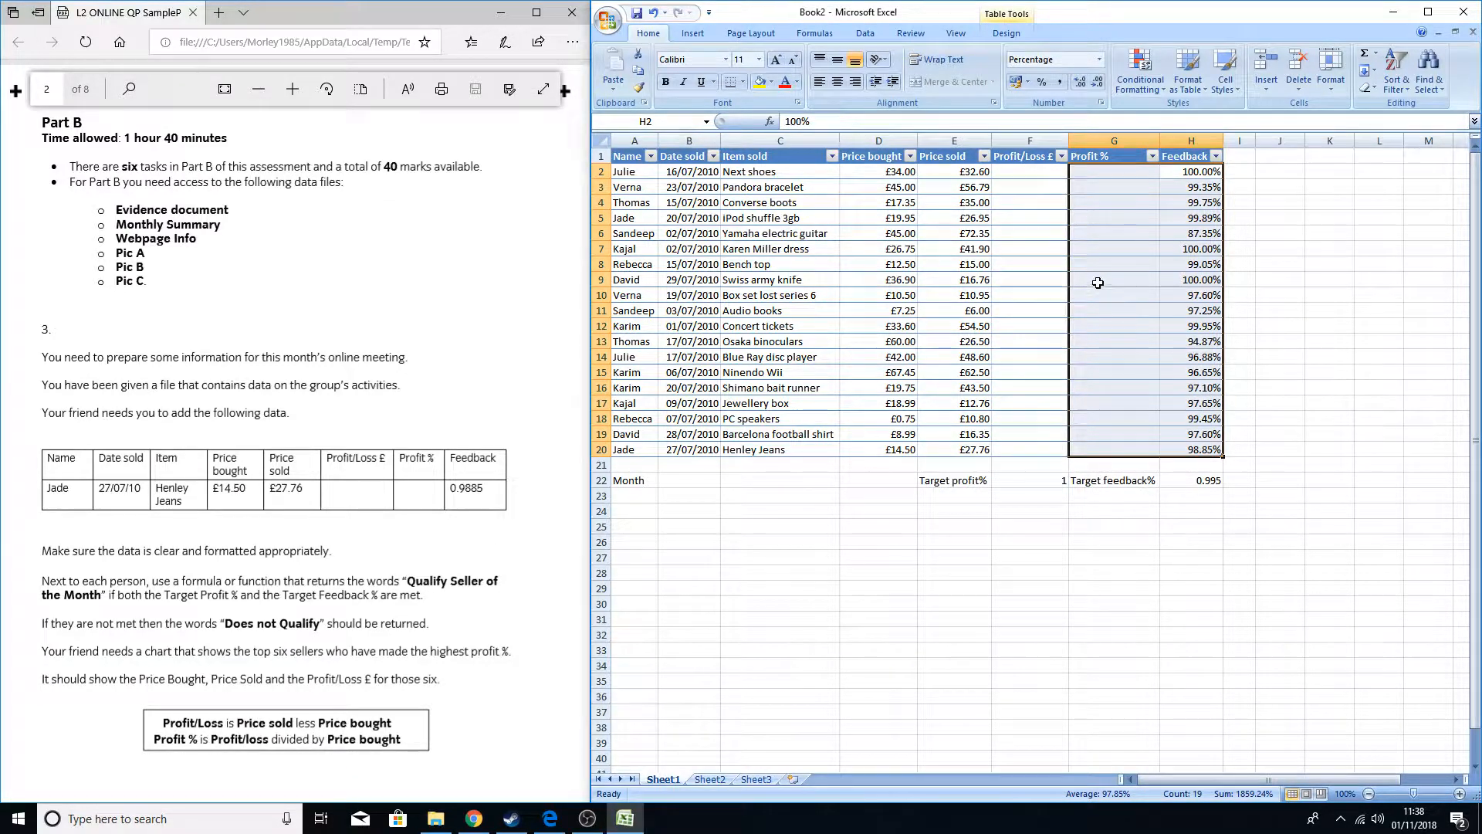
click(1098, 276)
click(1116, 344)
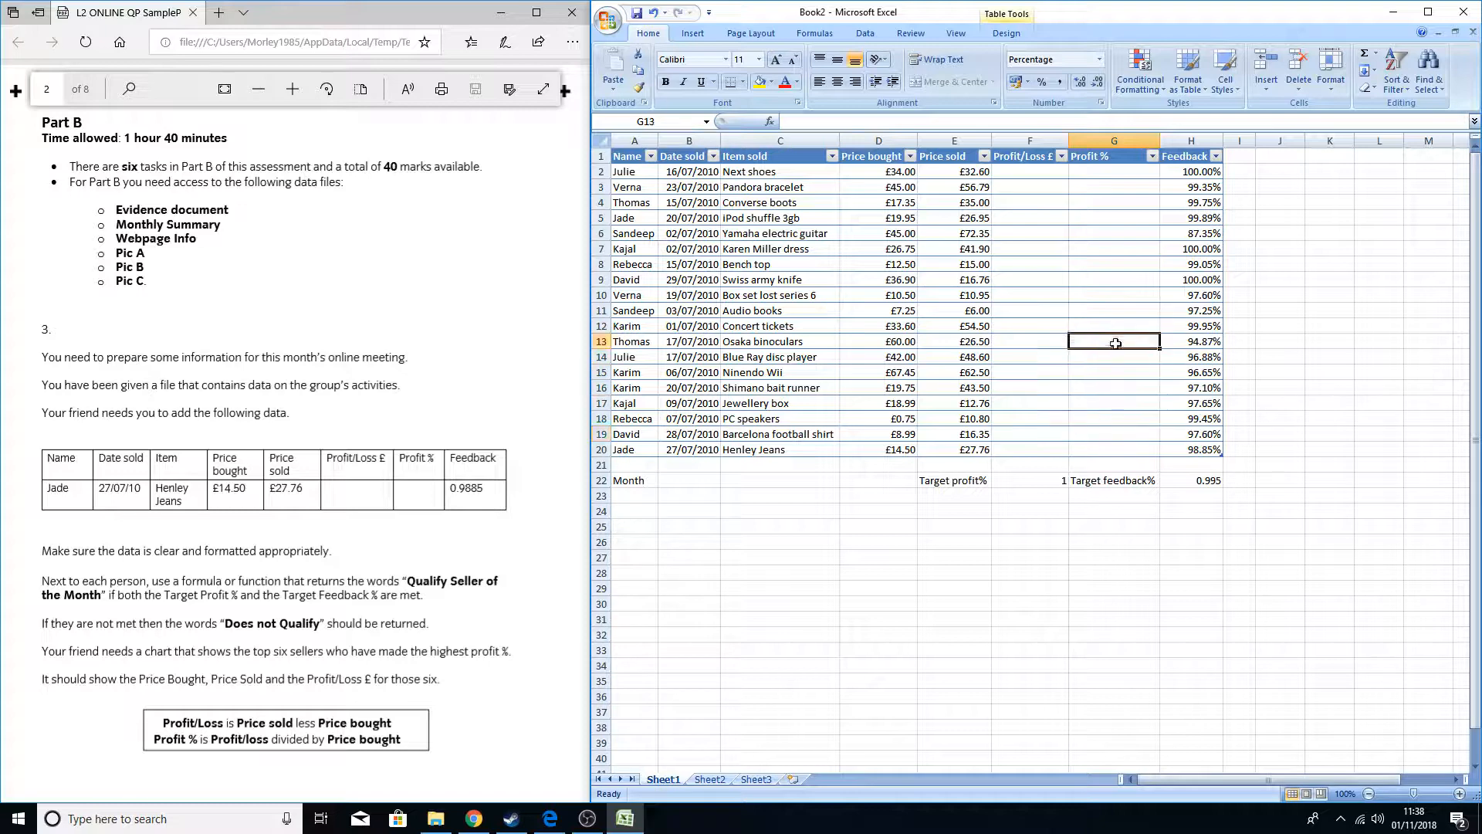
- Format the target feedback value in cell H22 as a percentage with two decimal places
click(1198, 482)
right_click(1182, 482)
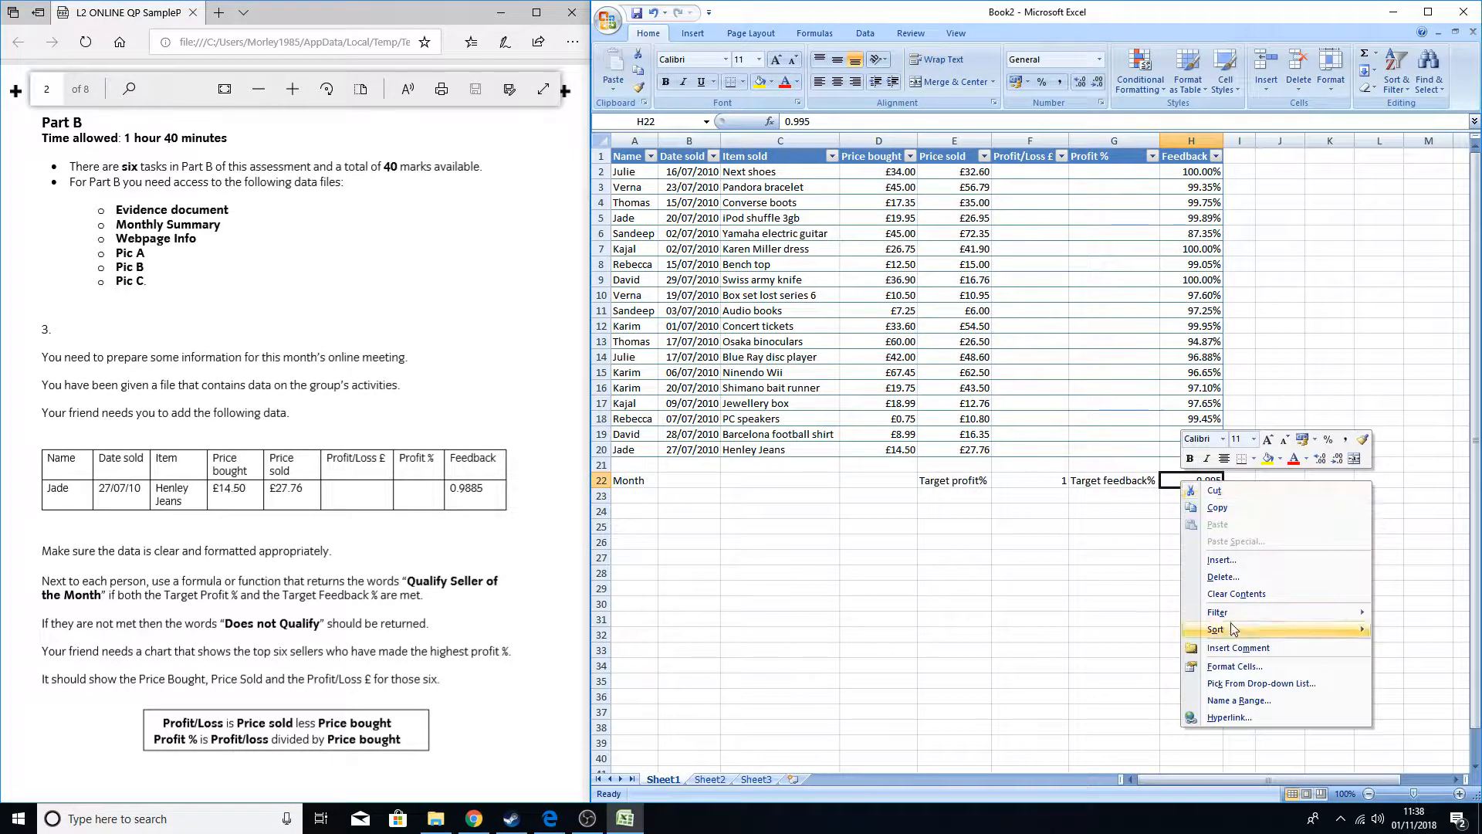
click(1243, 675)
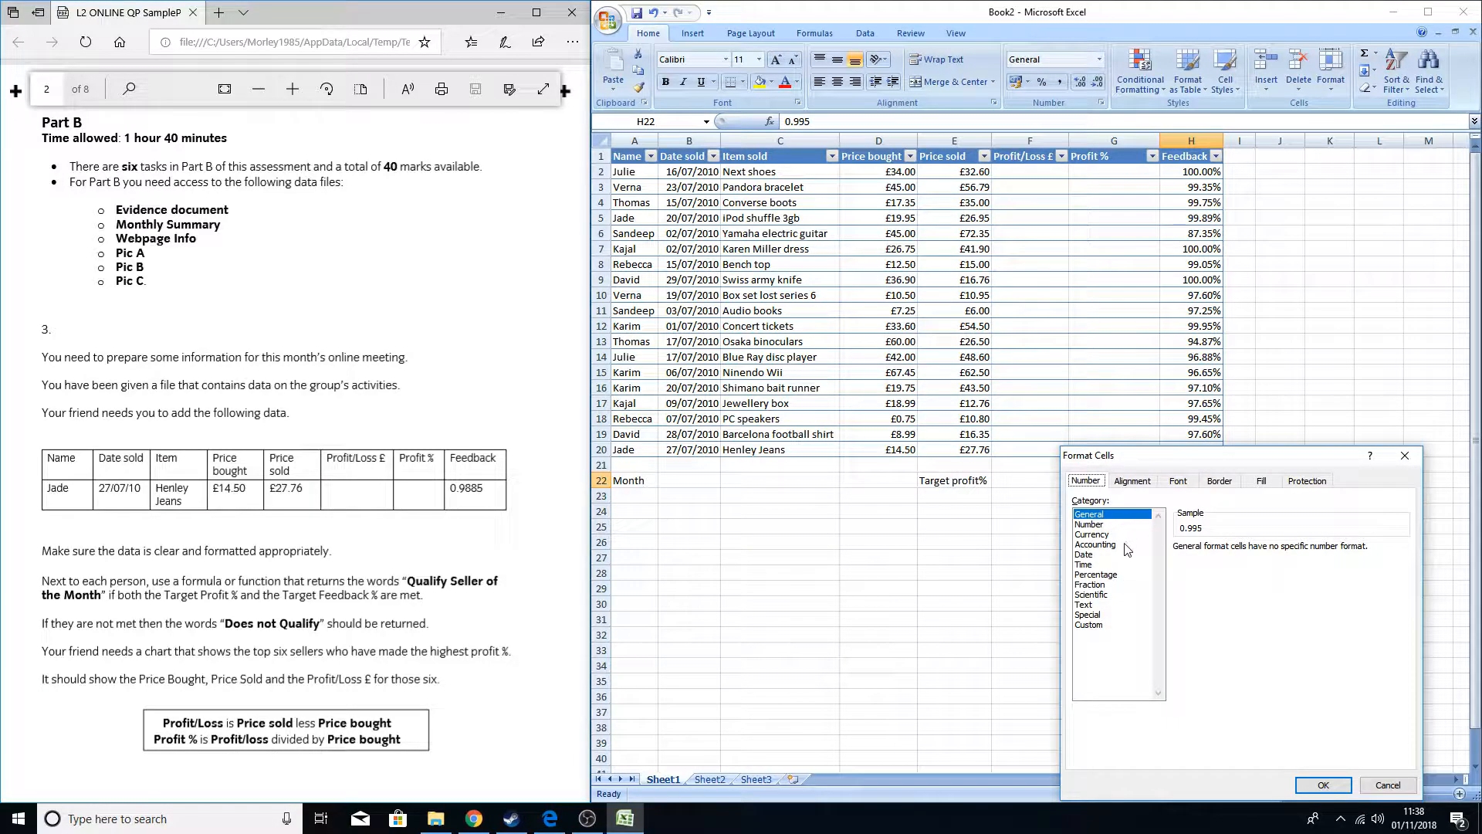
click(1096, 575)
click(1323, 785)
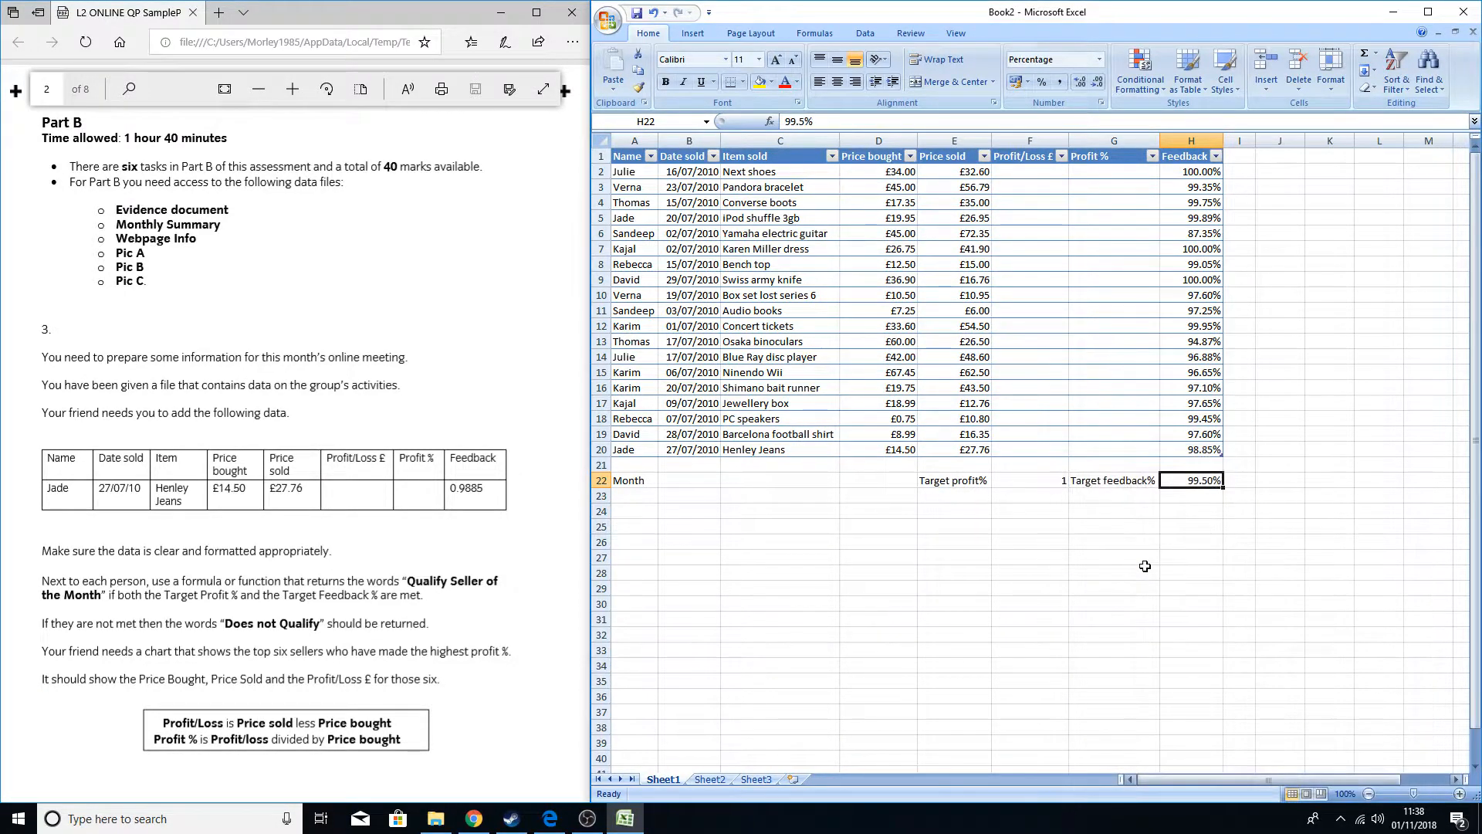
- Format the target profit value in cell F22 as a percentage with two decimal places
click(1040, 480)
right_click(1041, 479)
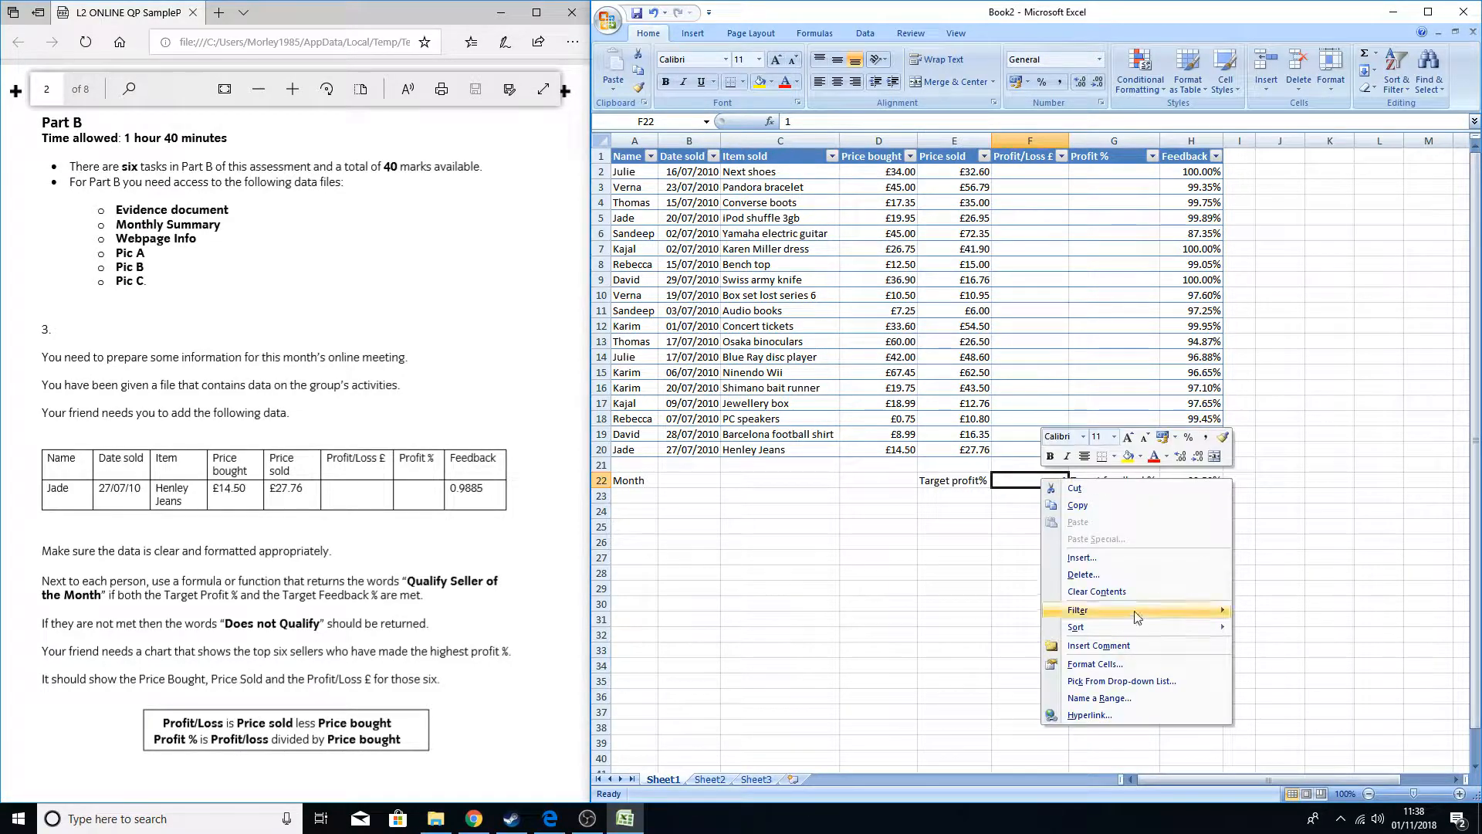
click(1123, 665)
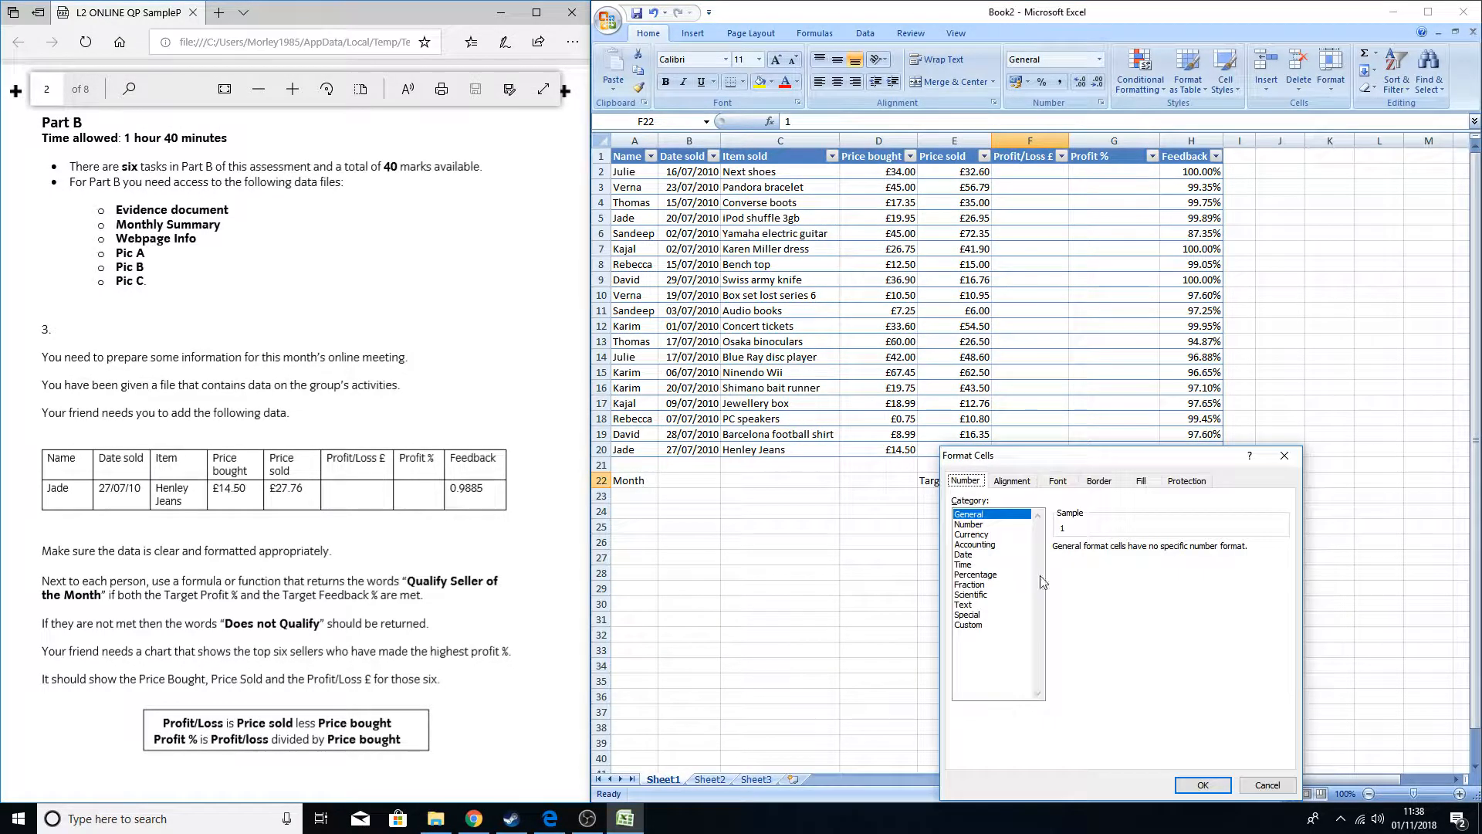
click(993, 576)
click(1203, 785)
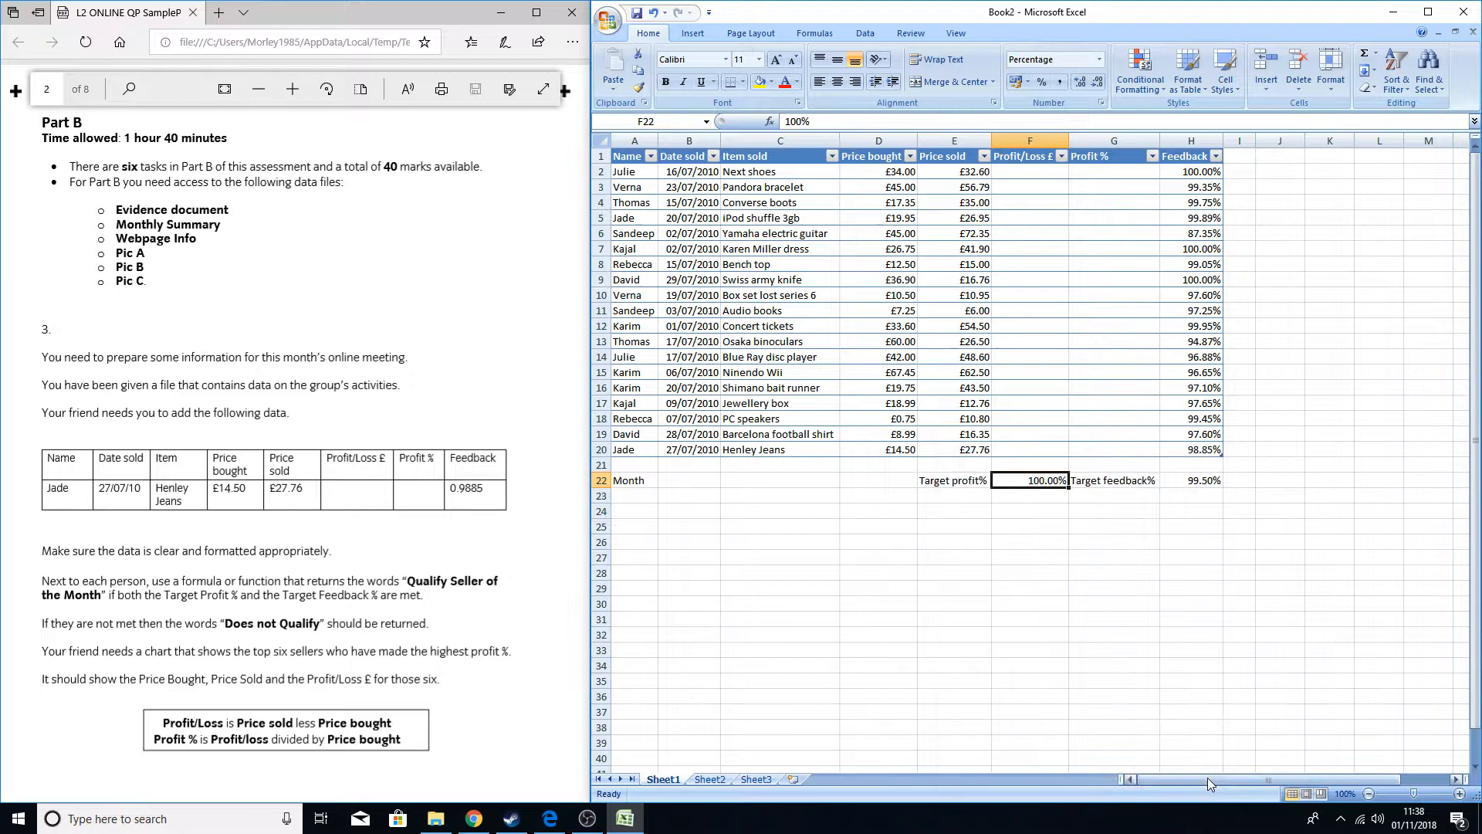
click(1119, 587)
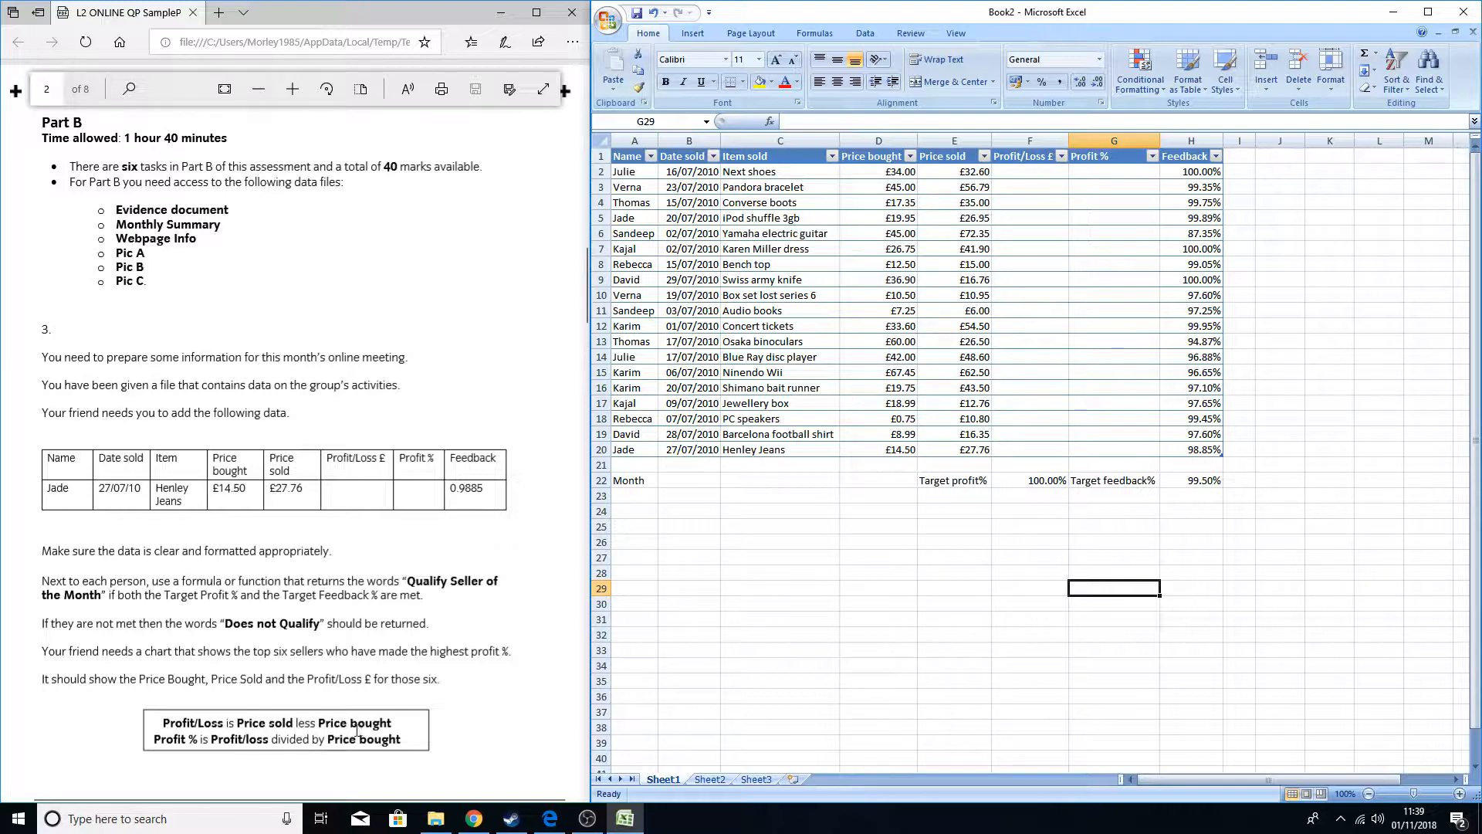
- Calculate the Profit/Loss £ column from cell F2 with the SUM function, price sold less price bought: =SUM(E2-D2)
click(1039, 174)
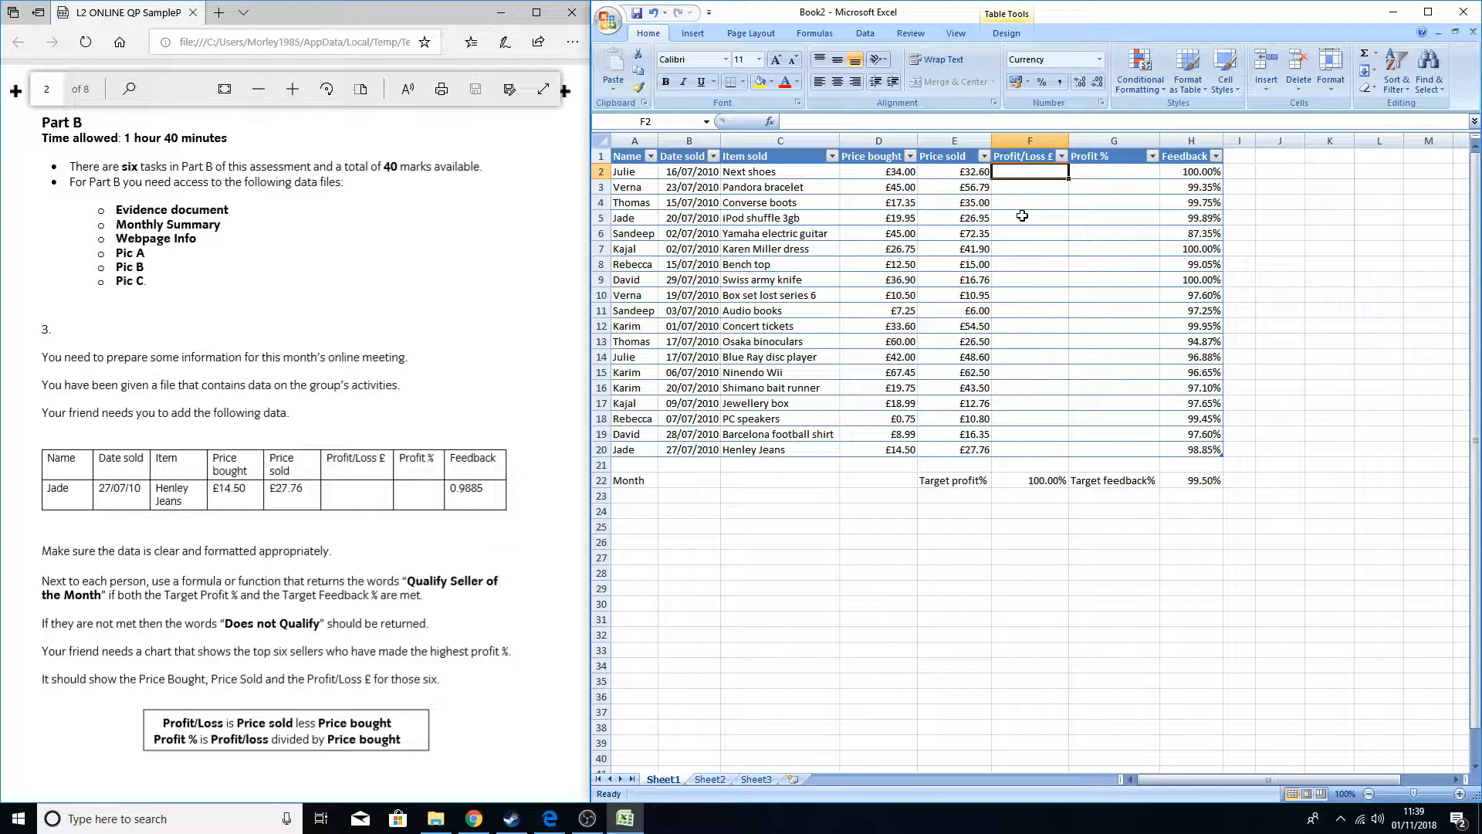
click(771, 122)
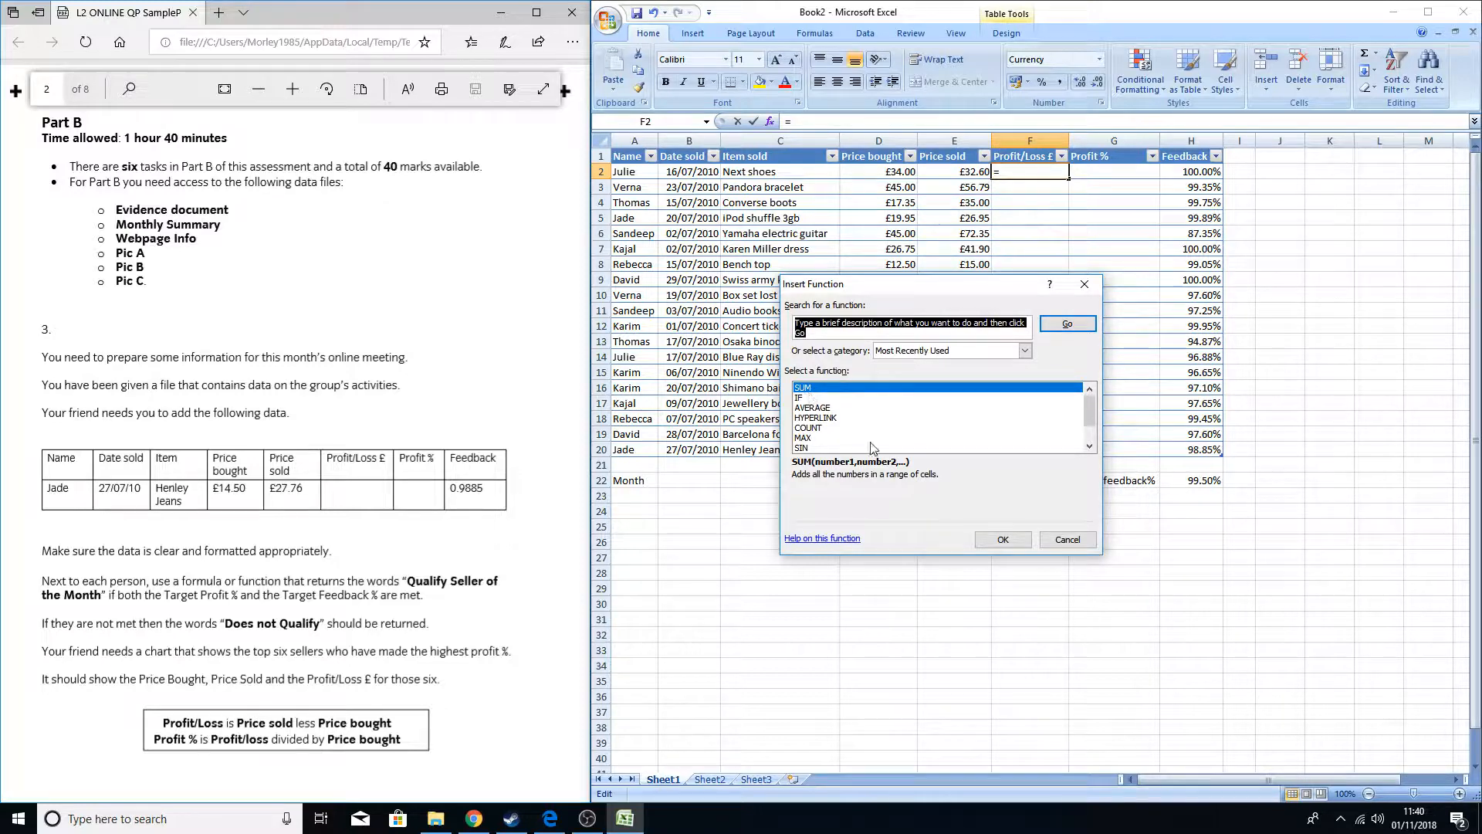
click(823, 394)
double_click(823, 388)
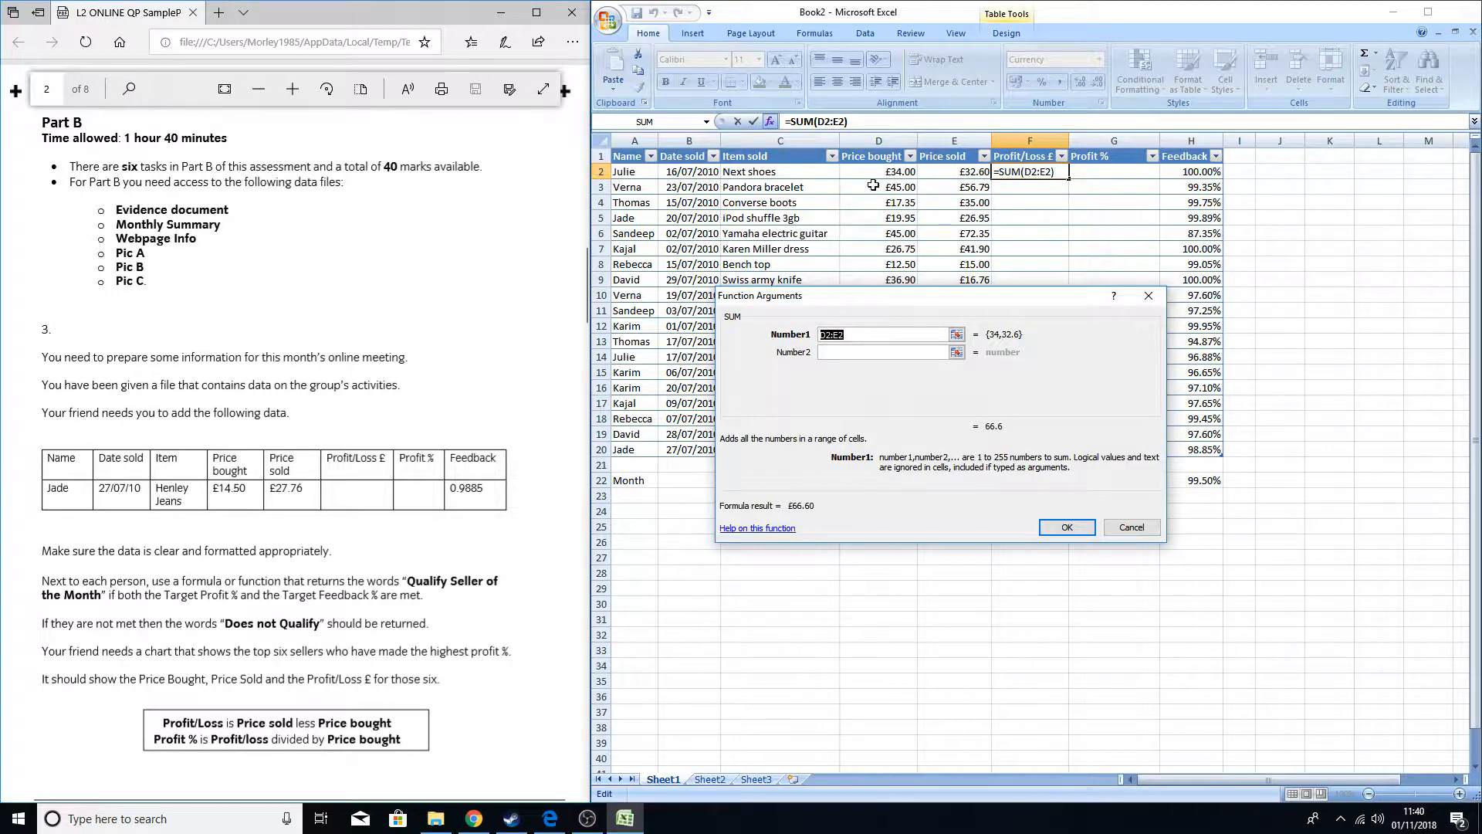
click(935, 178)
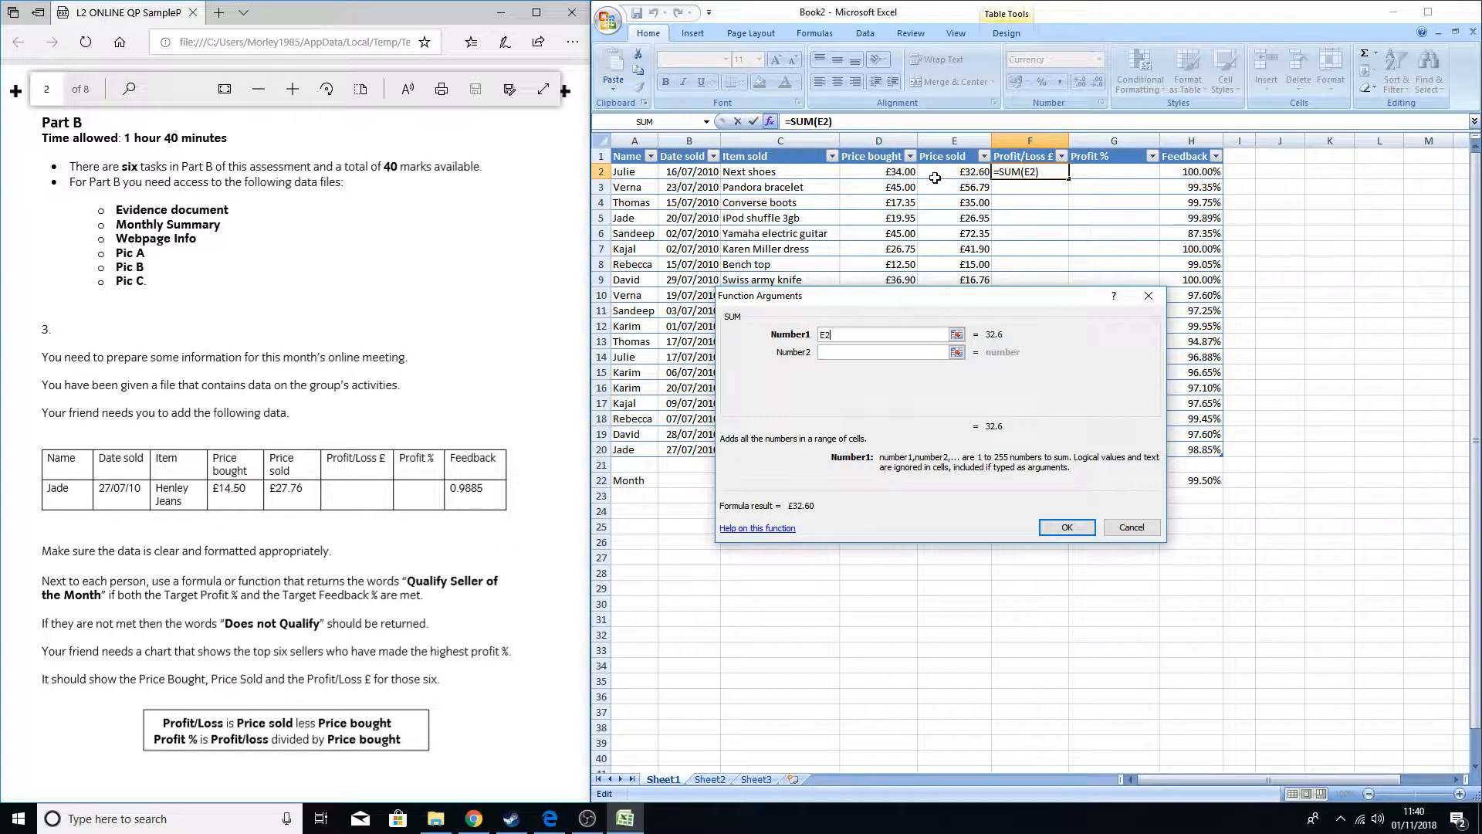
text(-)
click(881, 173)
click(1067, 528)
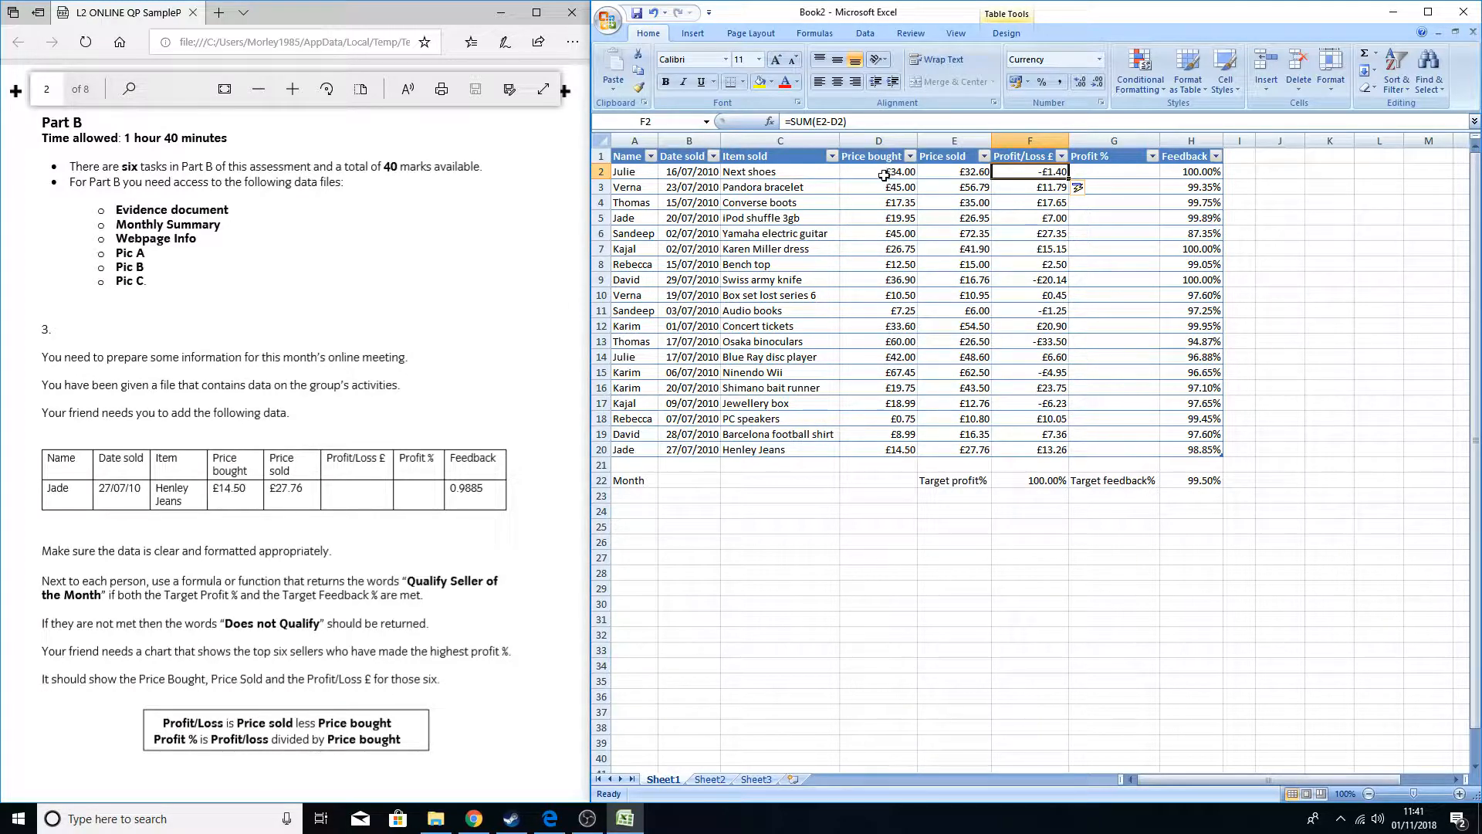
- Calculate the Profit % column from cell G2 with the SUM function, profit/loss divided by price bought: =SUM(F2/D2)
click(1107, 171)
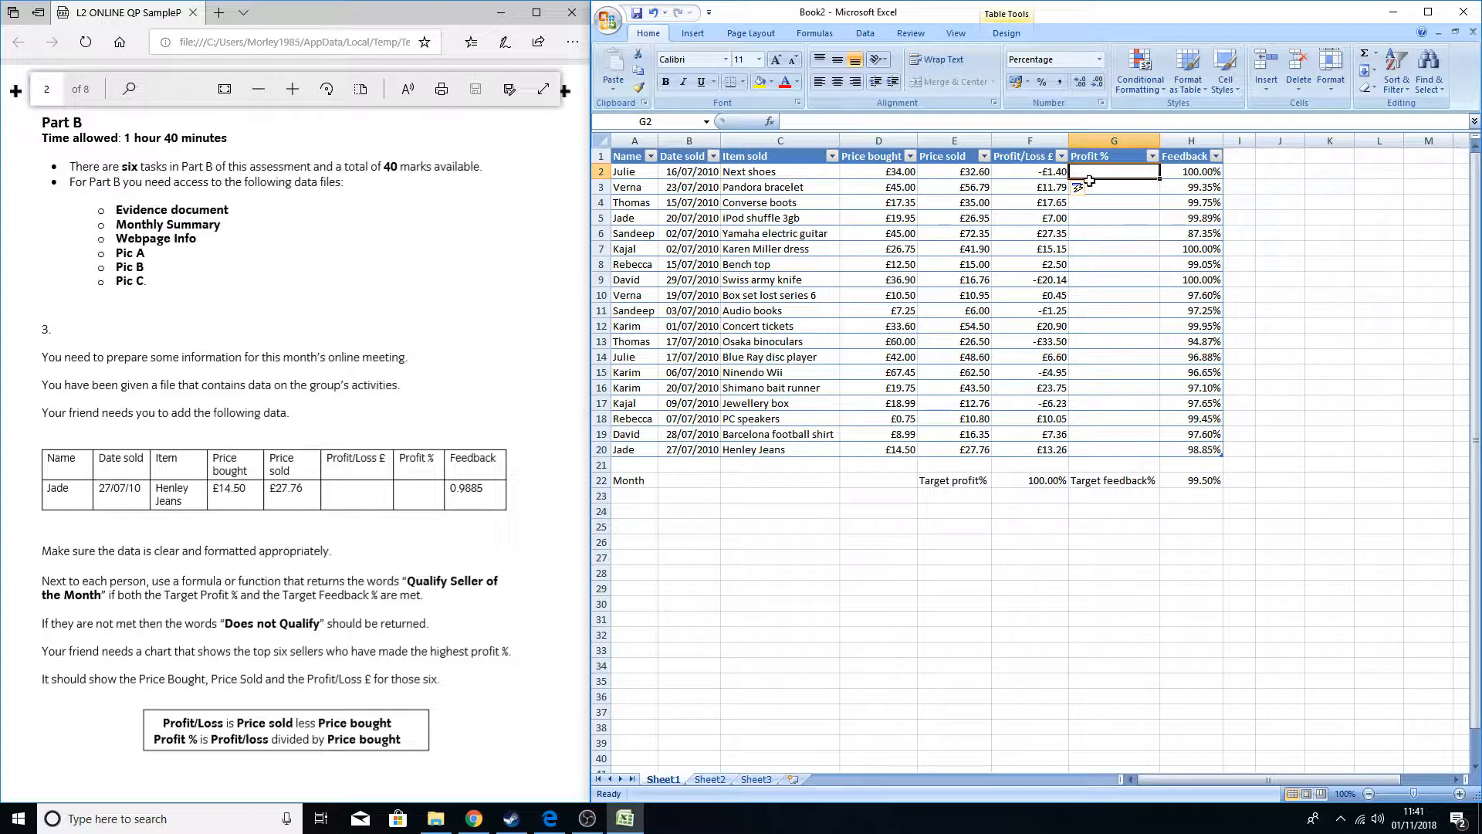
click(772, 121)
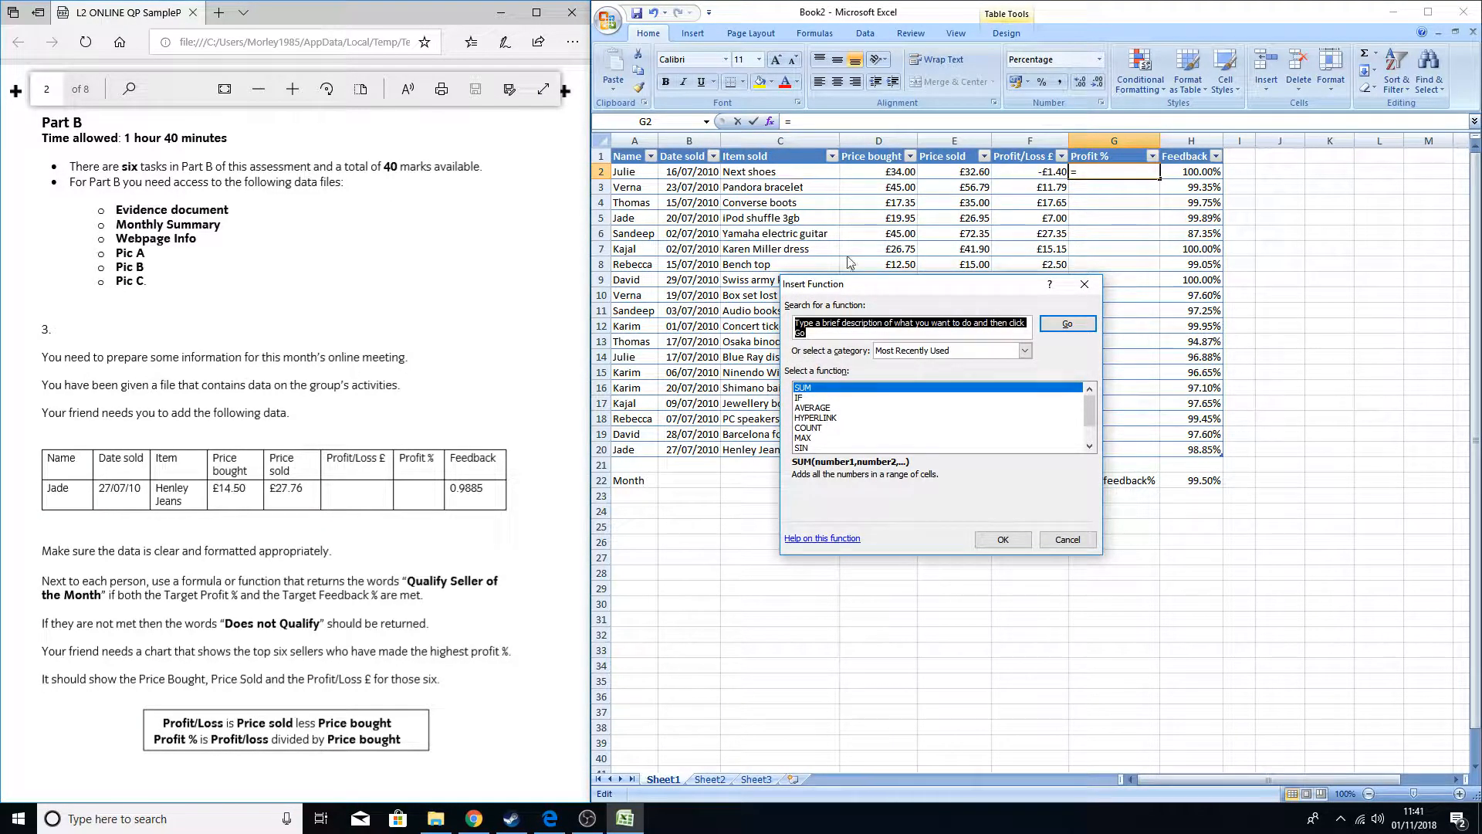
drag(875, 291, 767, 294)
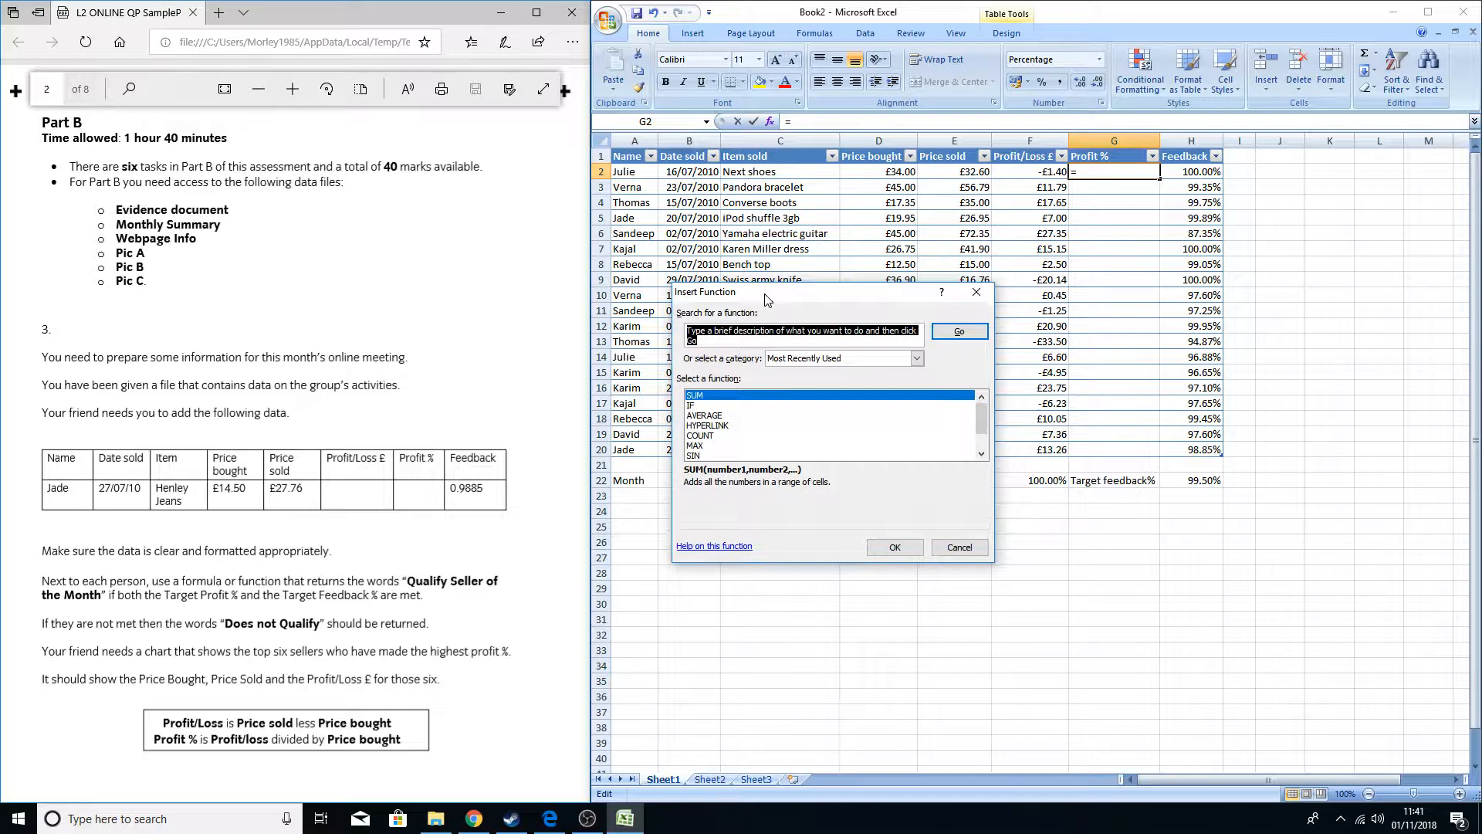
click(895, 548)
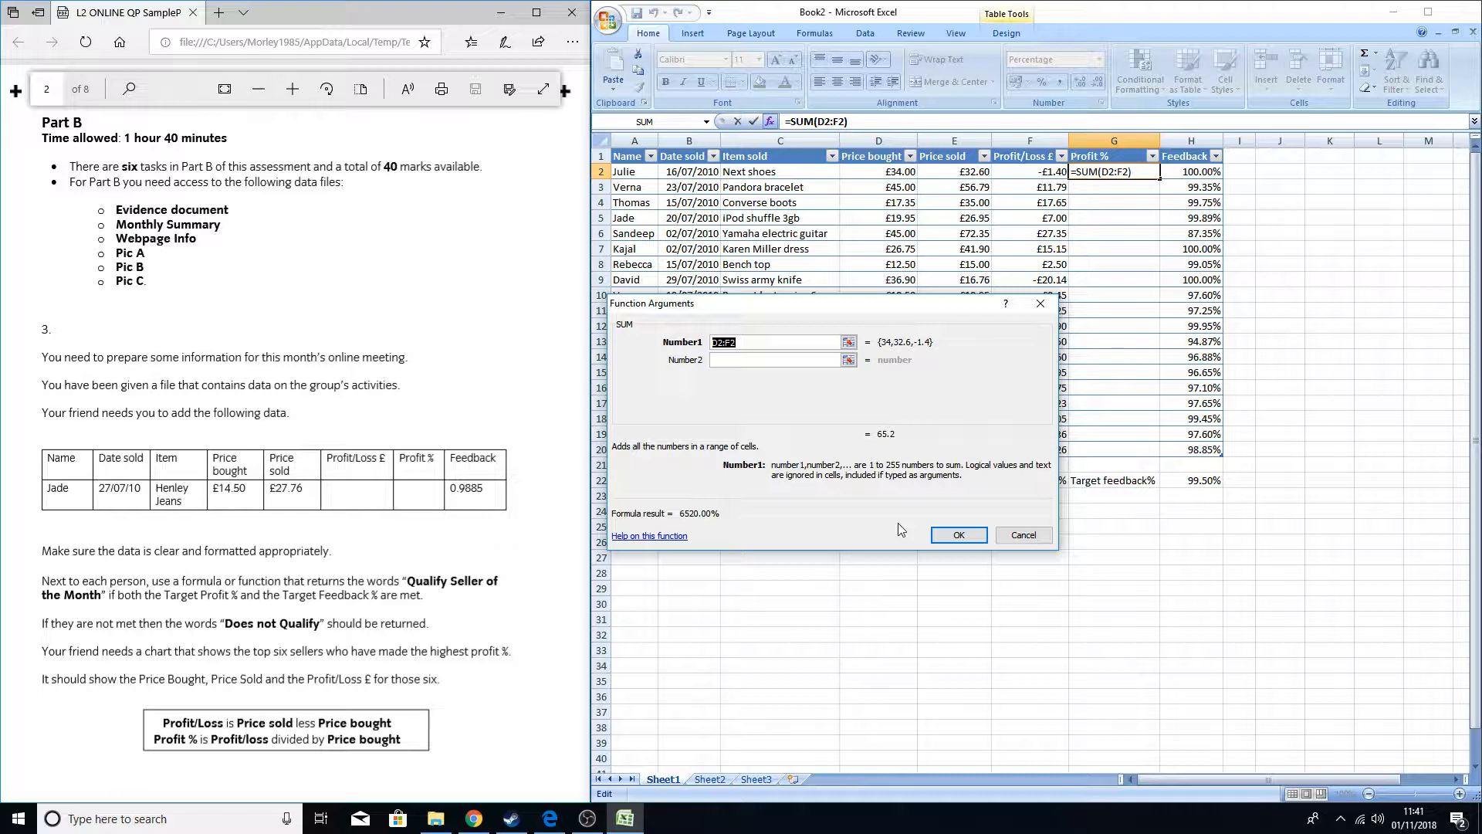
text(F)
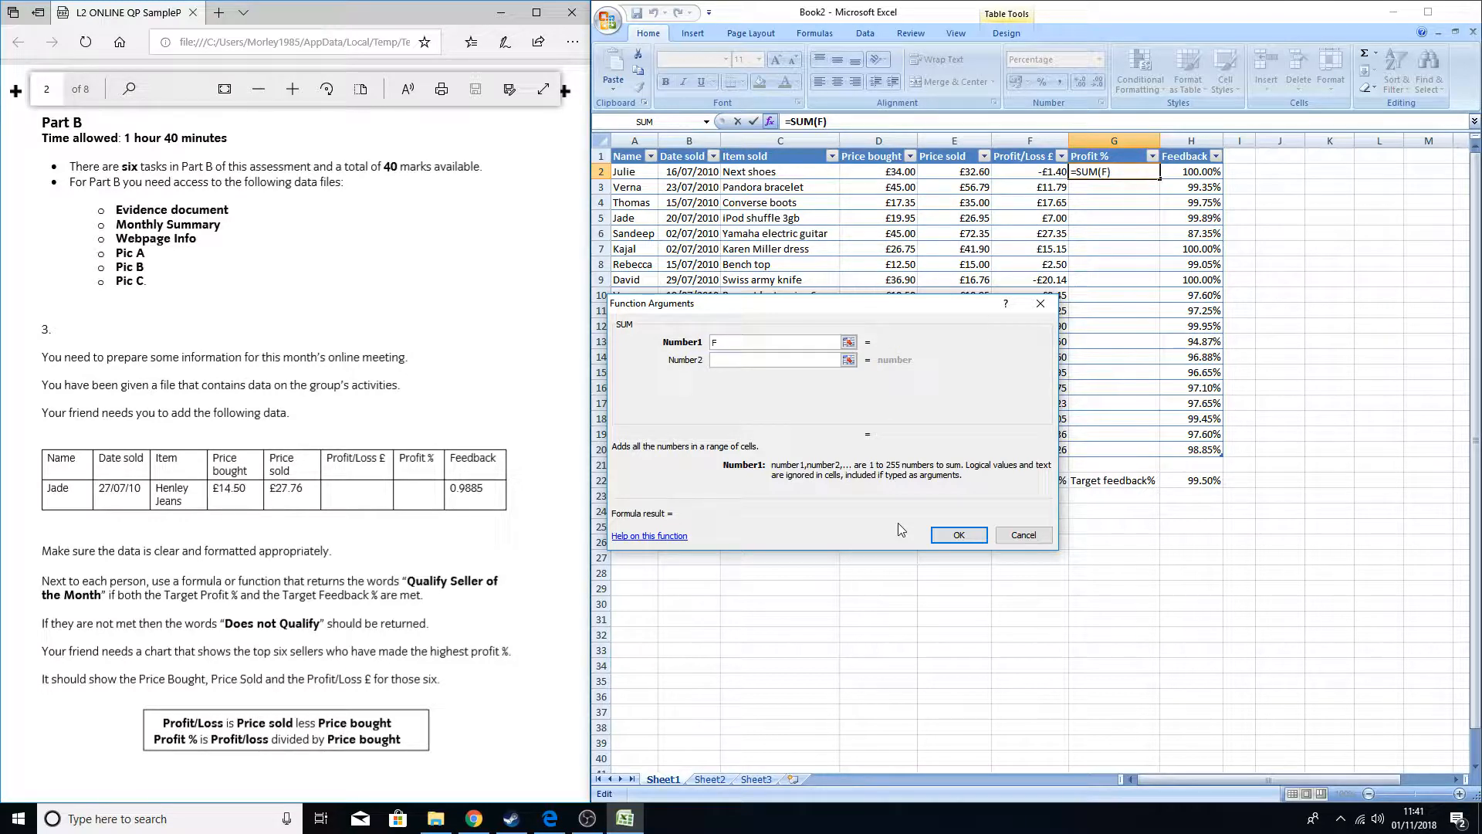
text(2/D2)
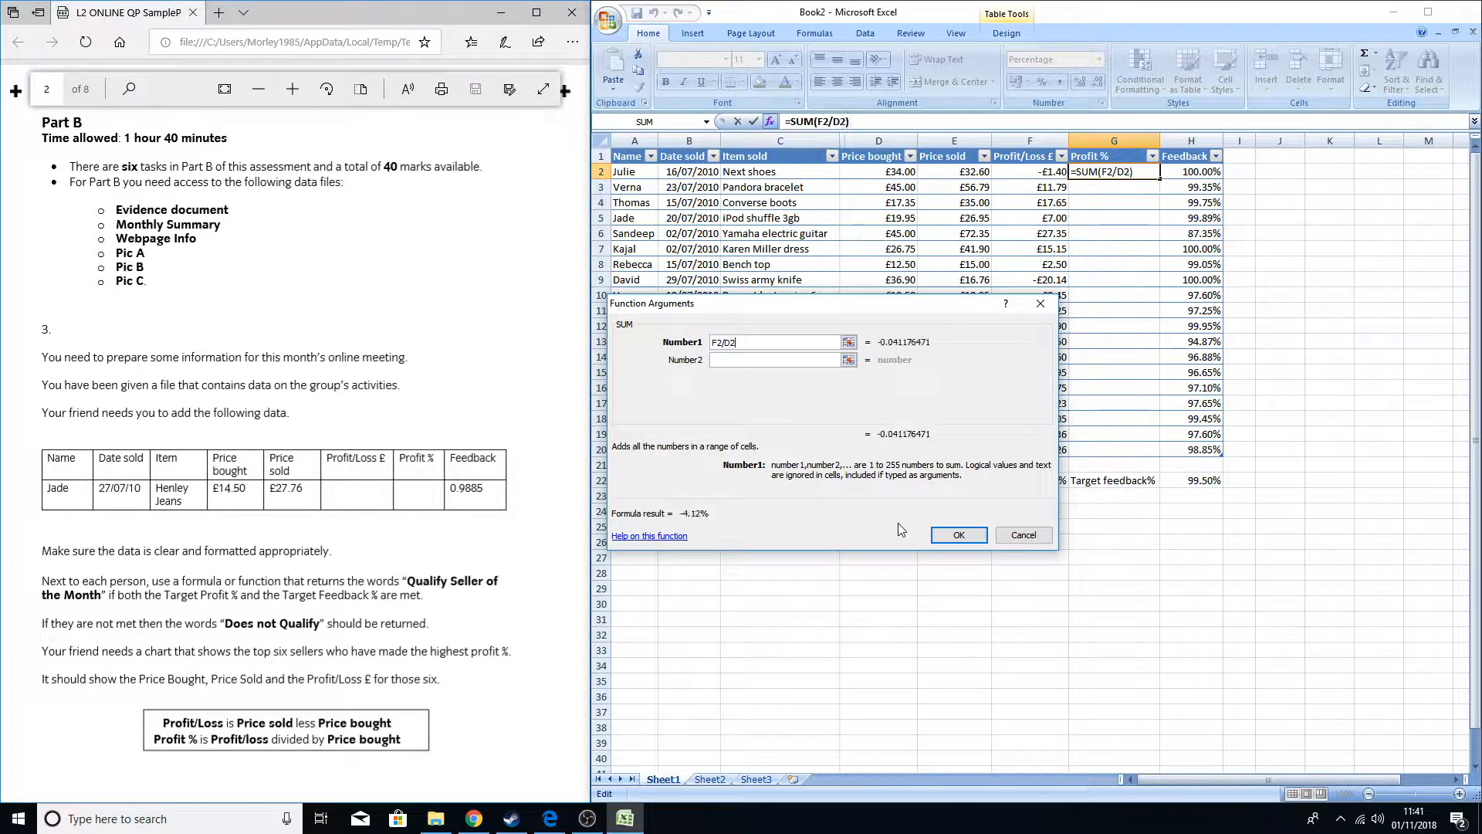
click(954, 533)
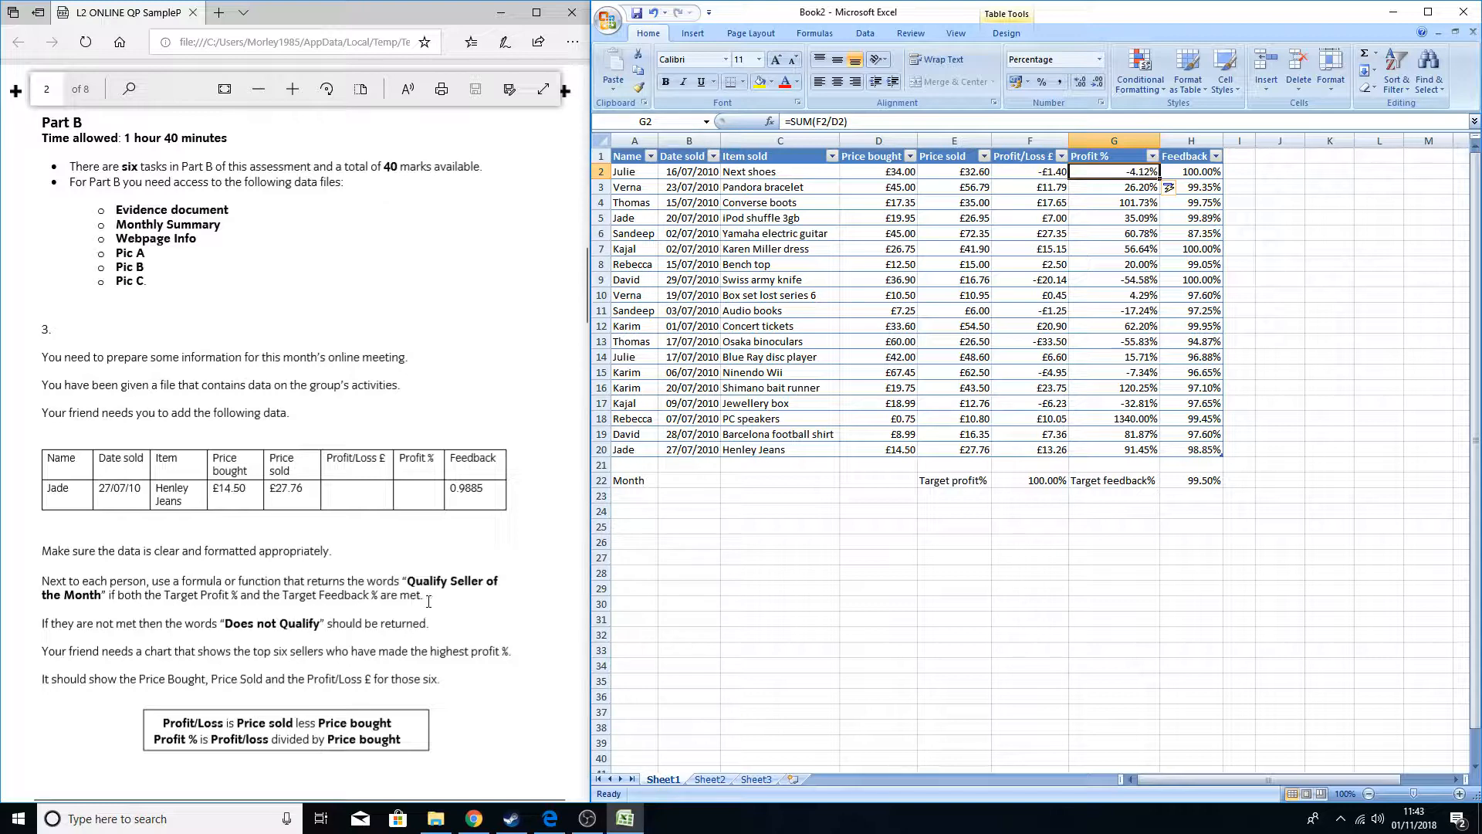
mouse_move(427, 596)
mouse_down()
mouse_move(63, 593)
mouse_move(429, 609)
mouse_up()
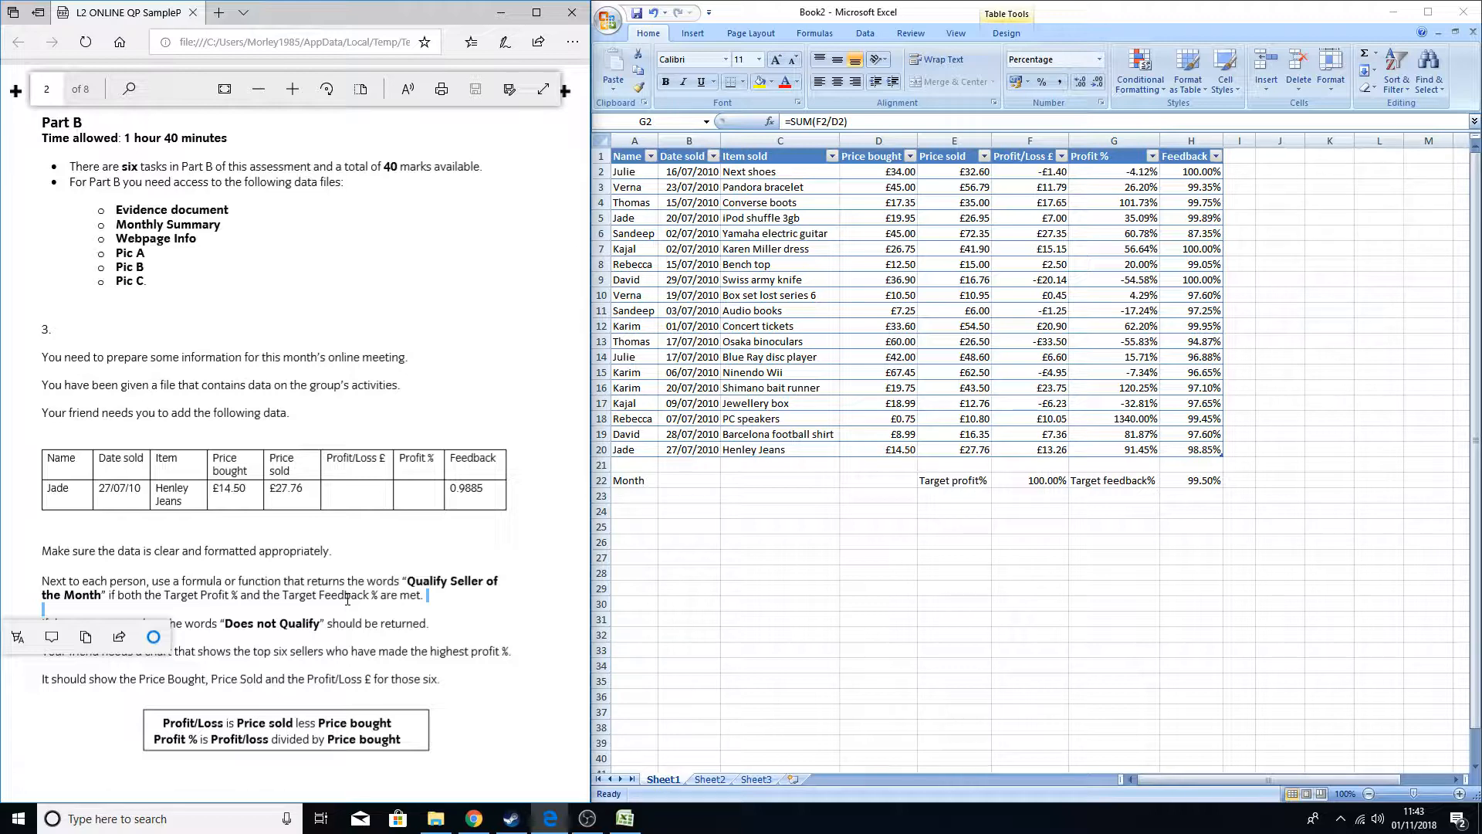
click(337, 552)
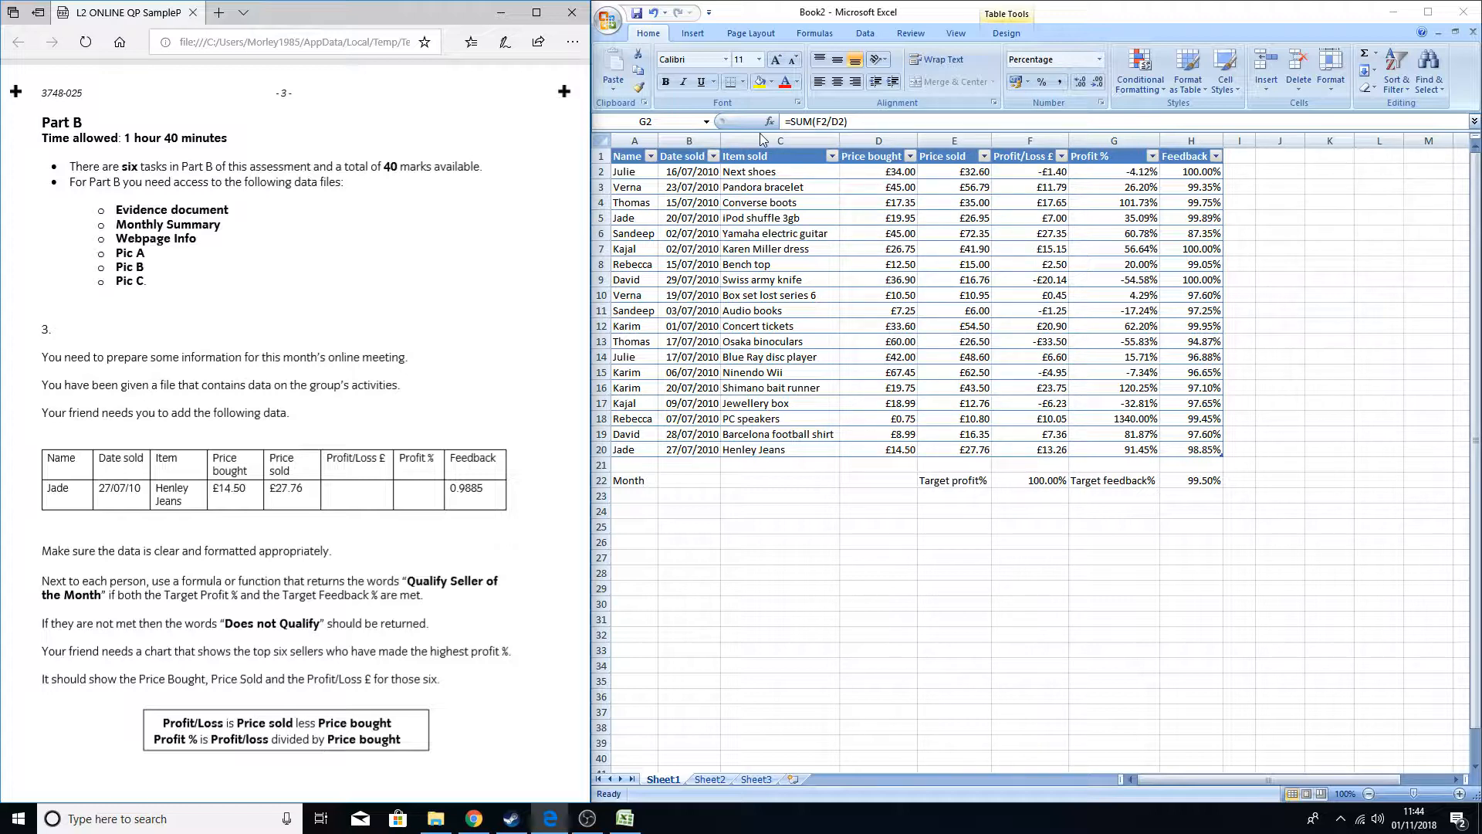
- Add a table column headed "Seller of the month?" in cell I1 and AutoFit the width of column I
click(1240, 155)
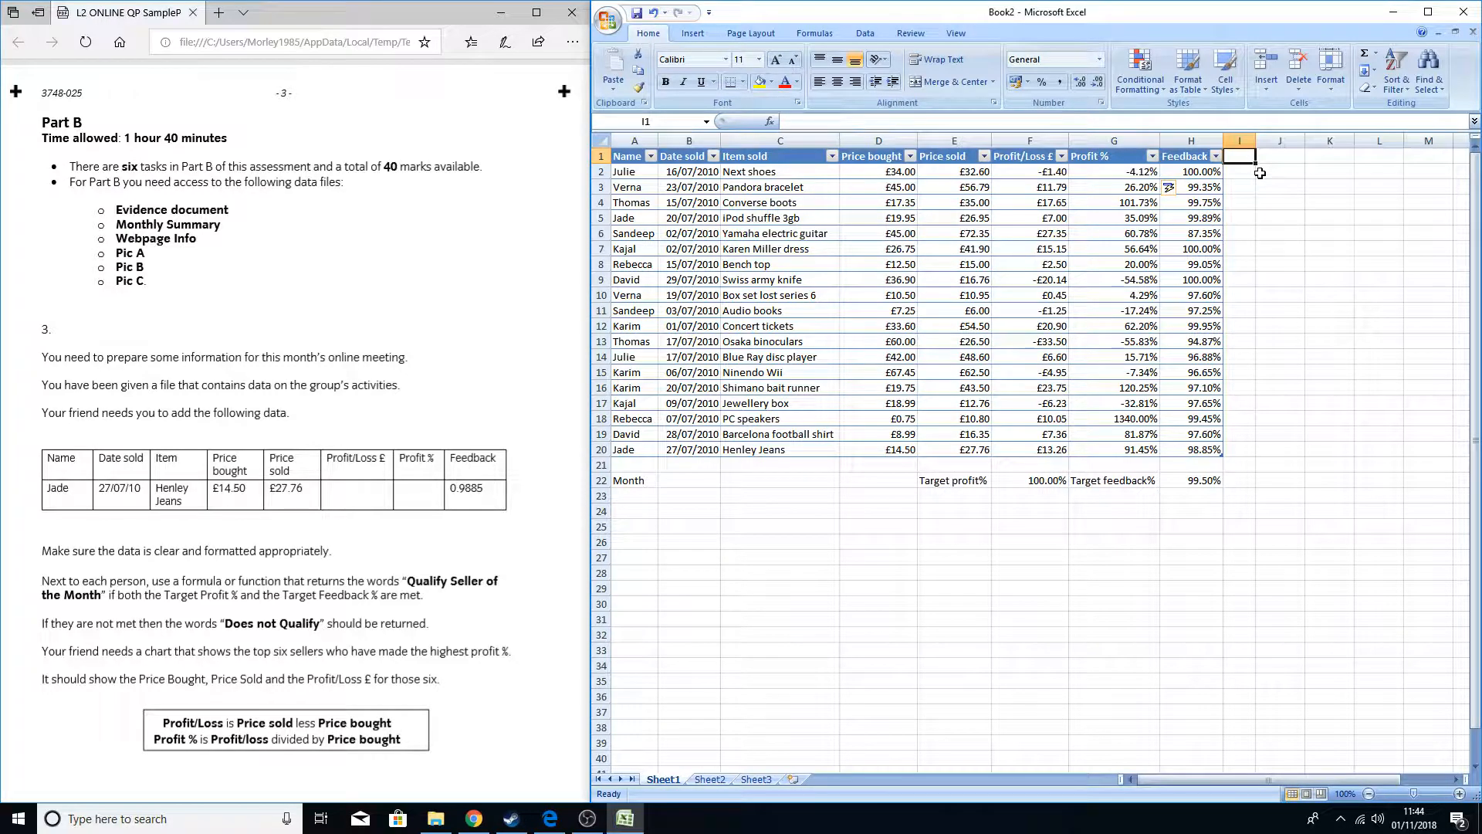
text(Se)
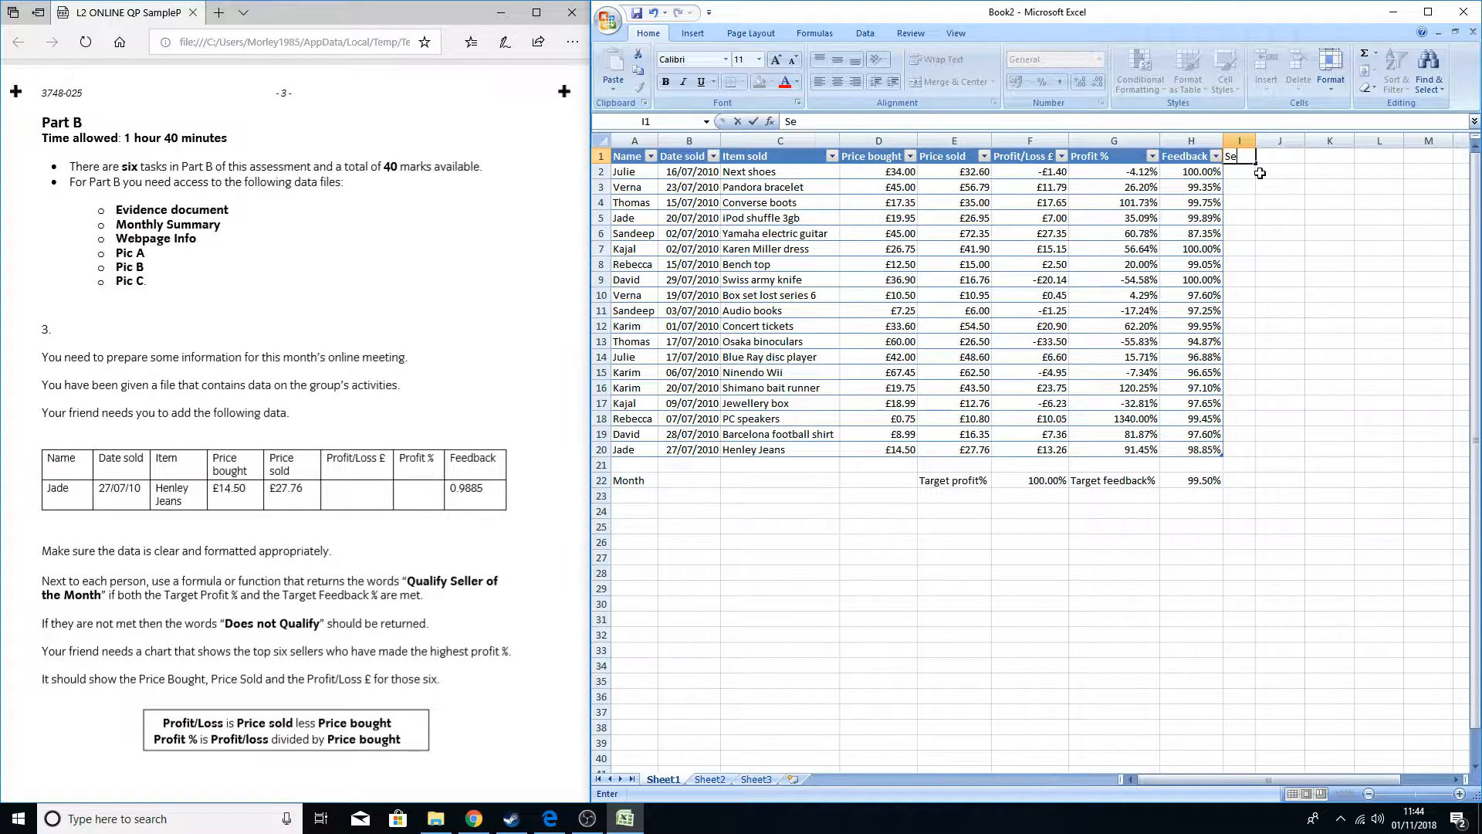
text(ller of the month?)
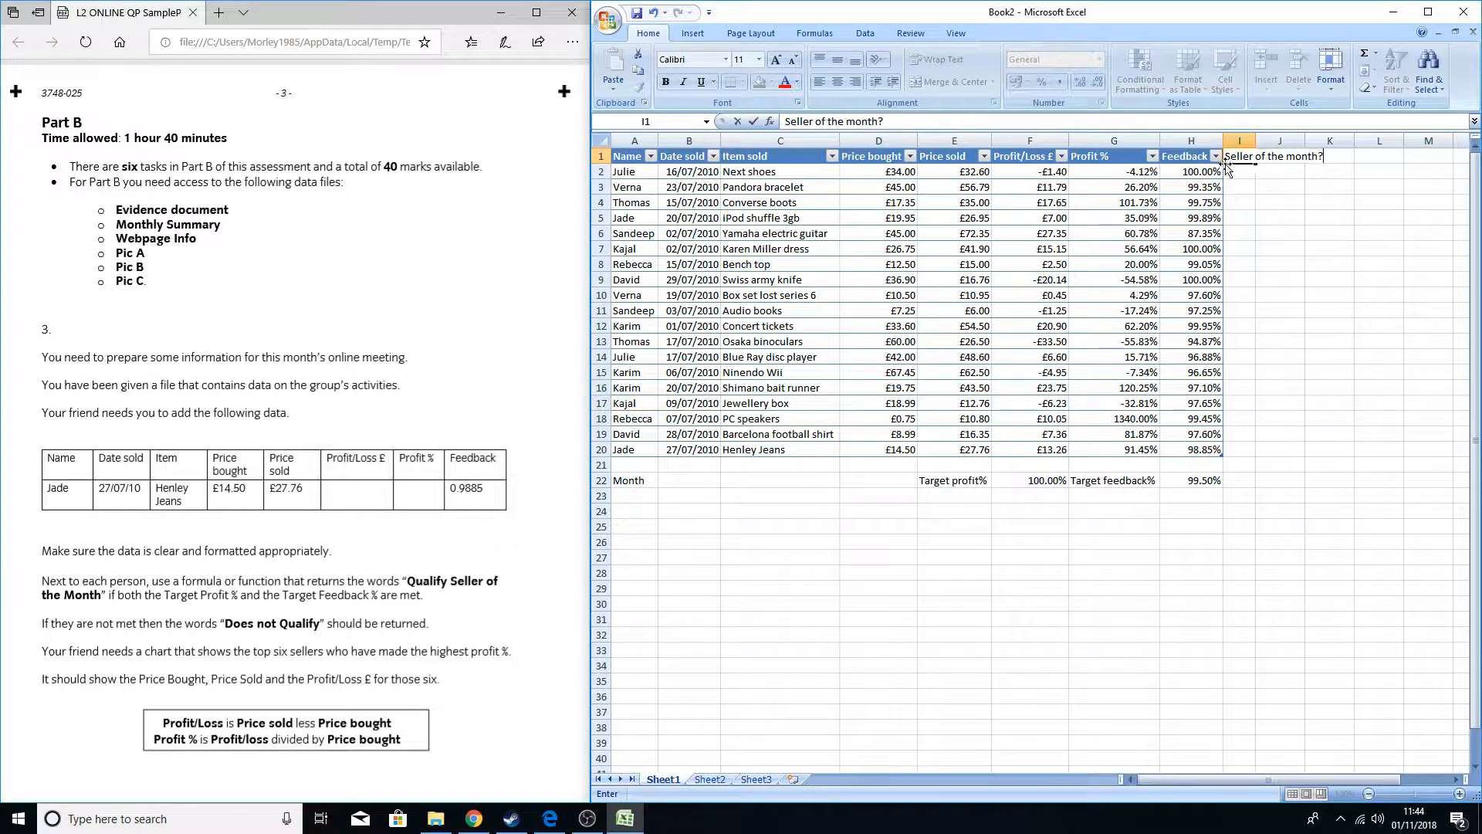
double_click(1256, 138)
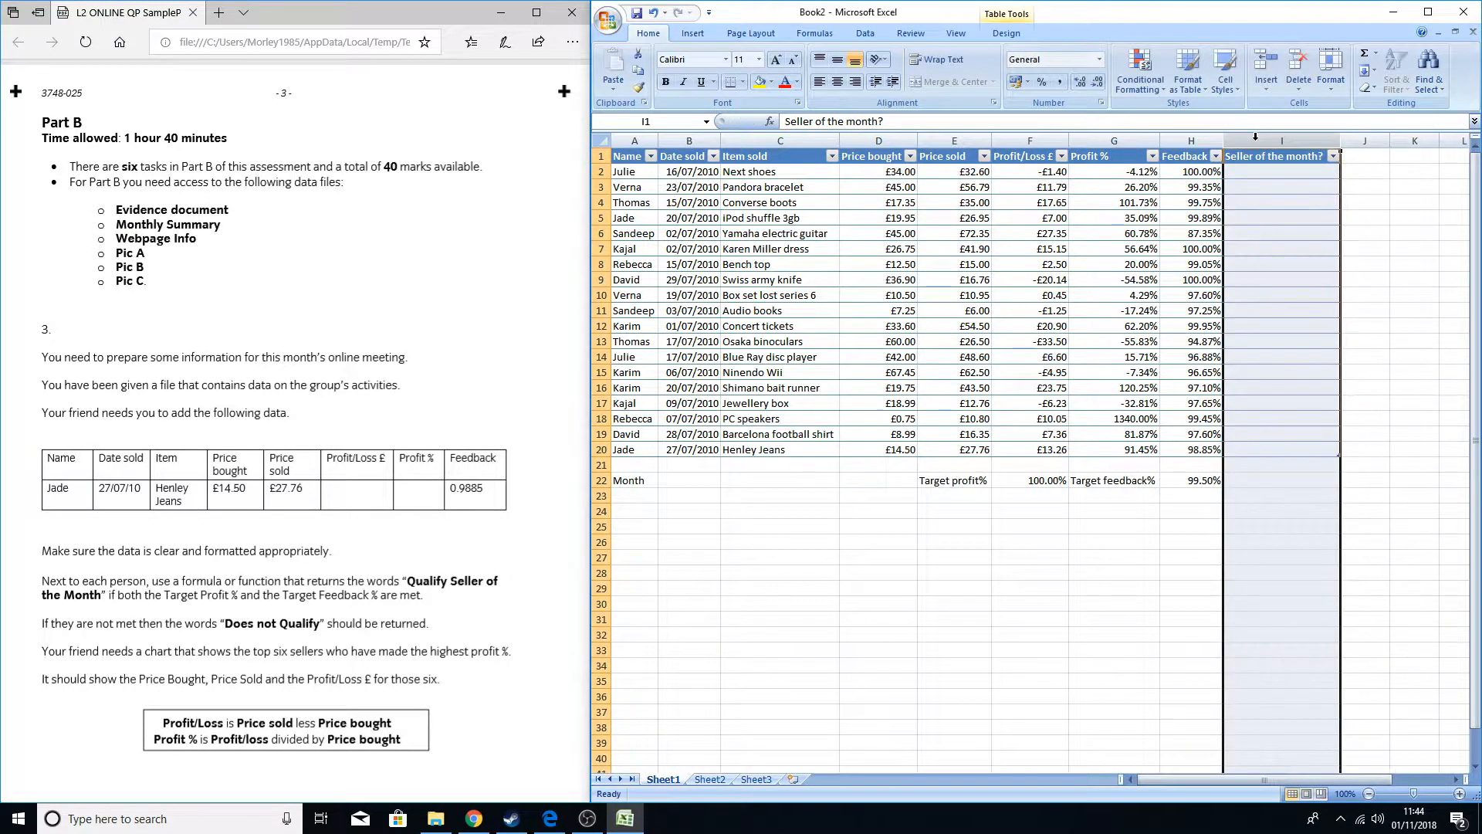
click(1285, 202)
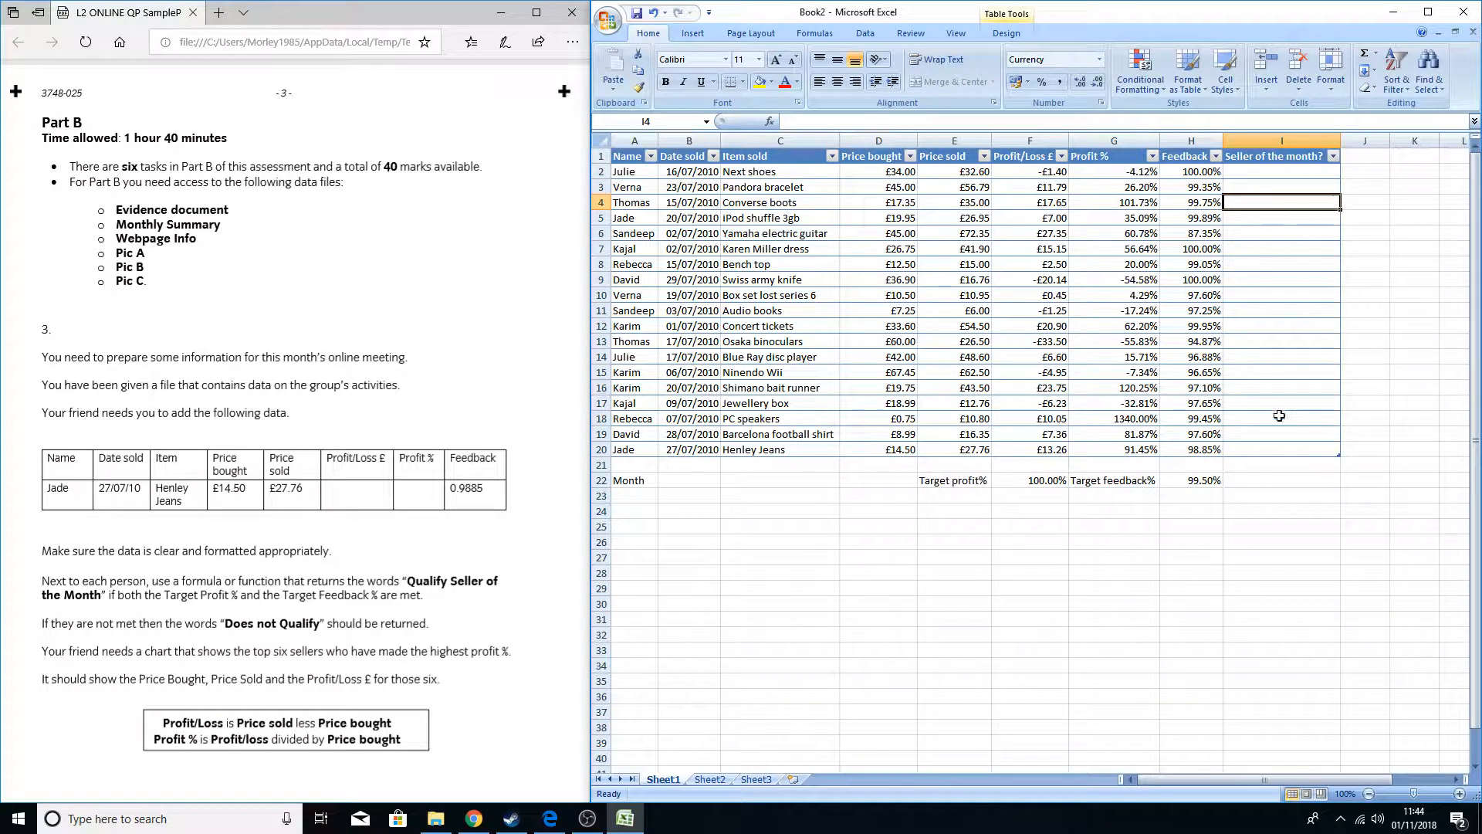
- Insert an IF function in cell I2 with the logical test G2>=F22, comparing Profit % with the target profit
click(1252, 170)
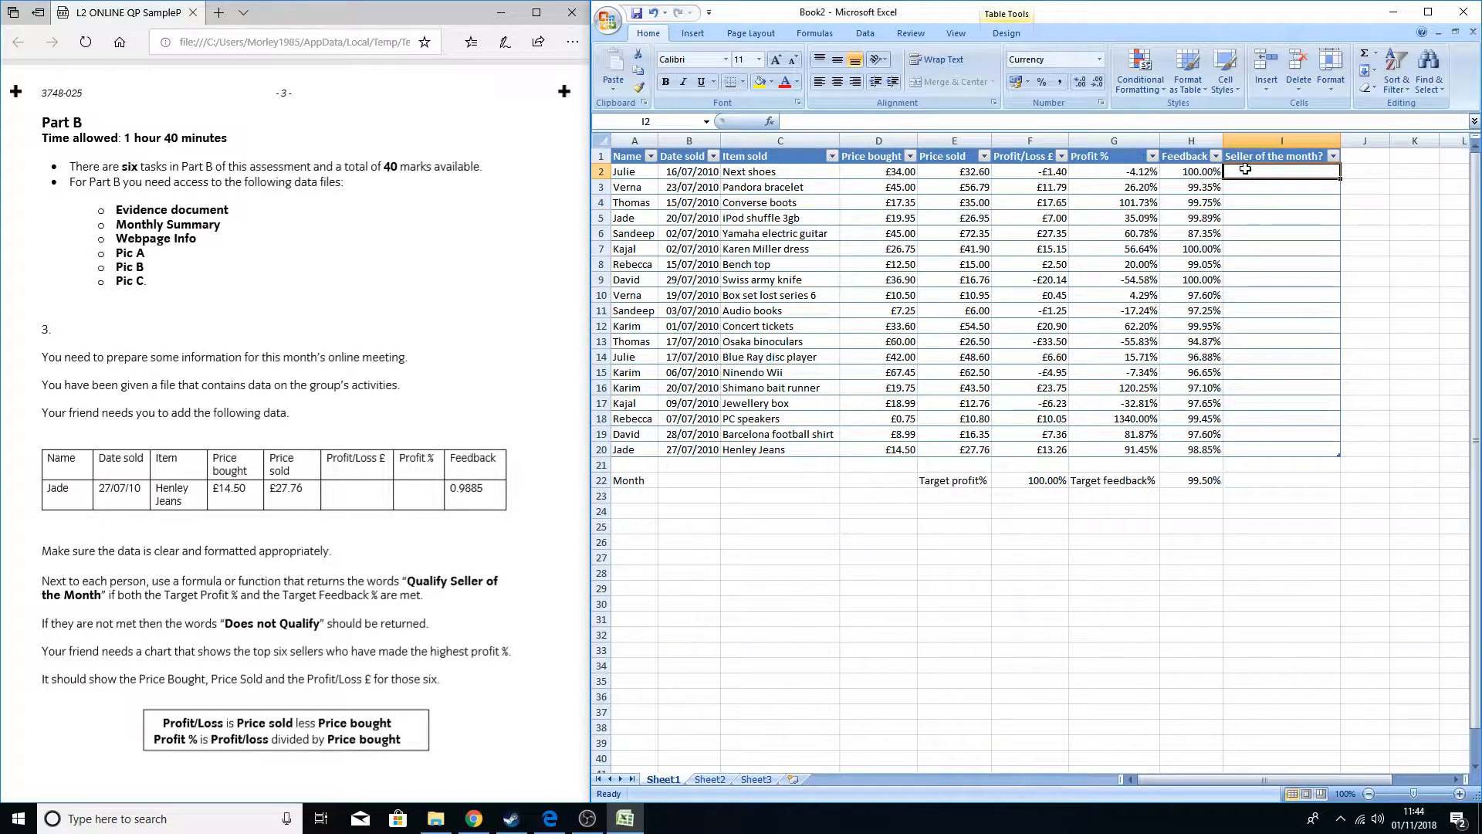
click(769, 121)
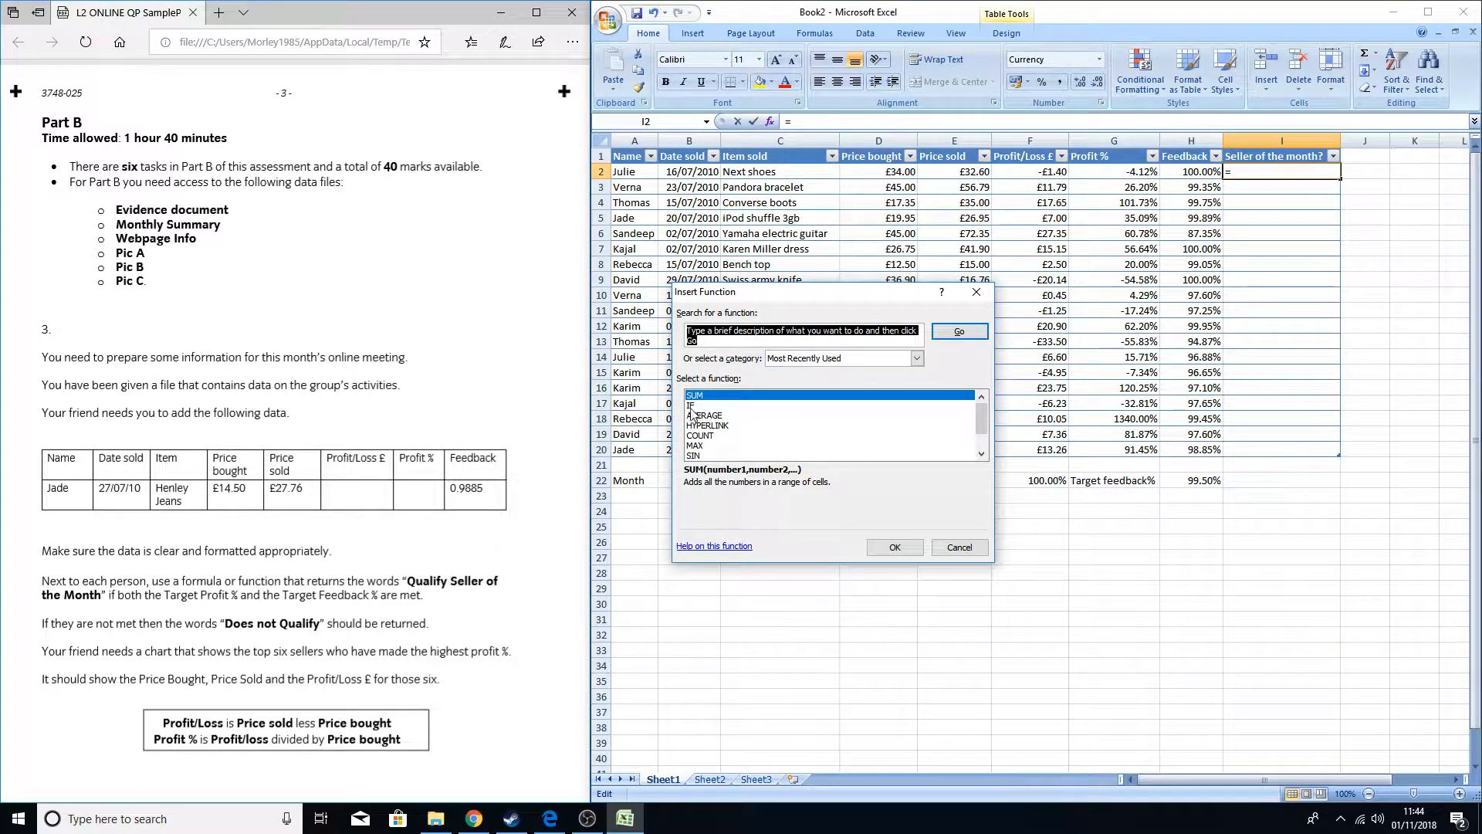
double_click(692, 405)
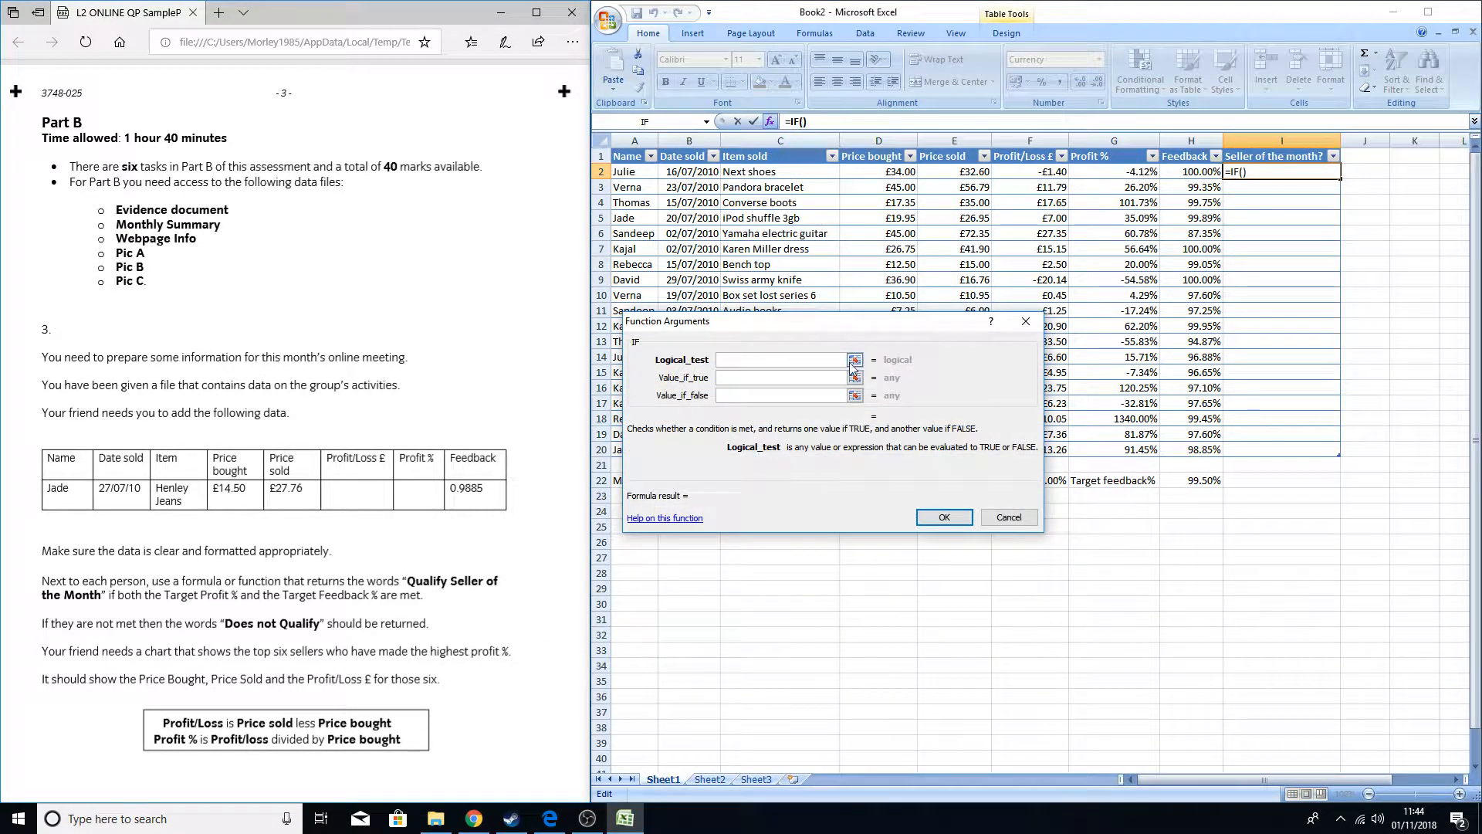
drag(845, 323, 941, 474)
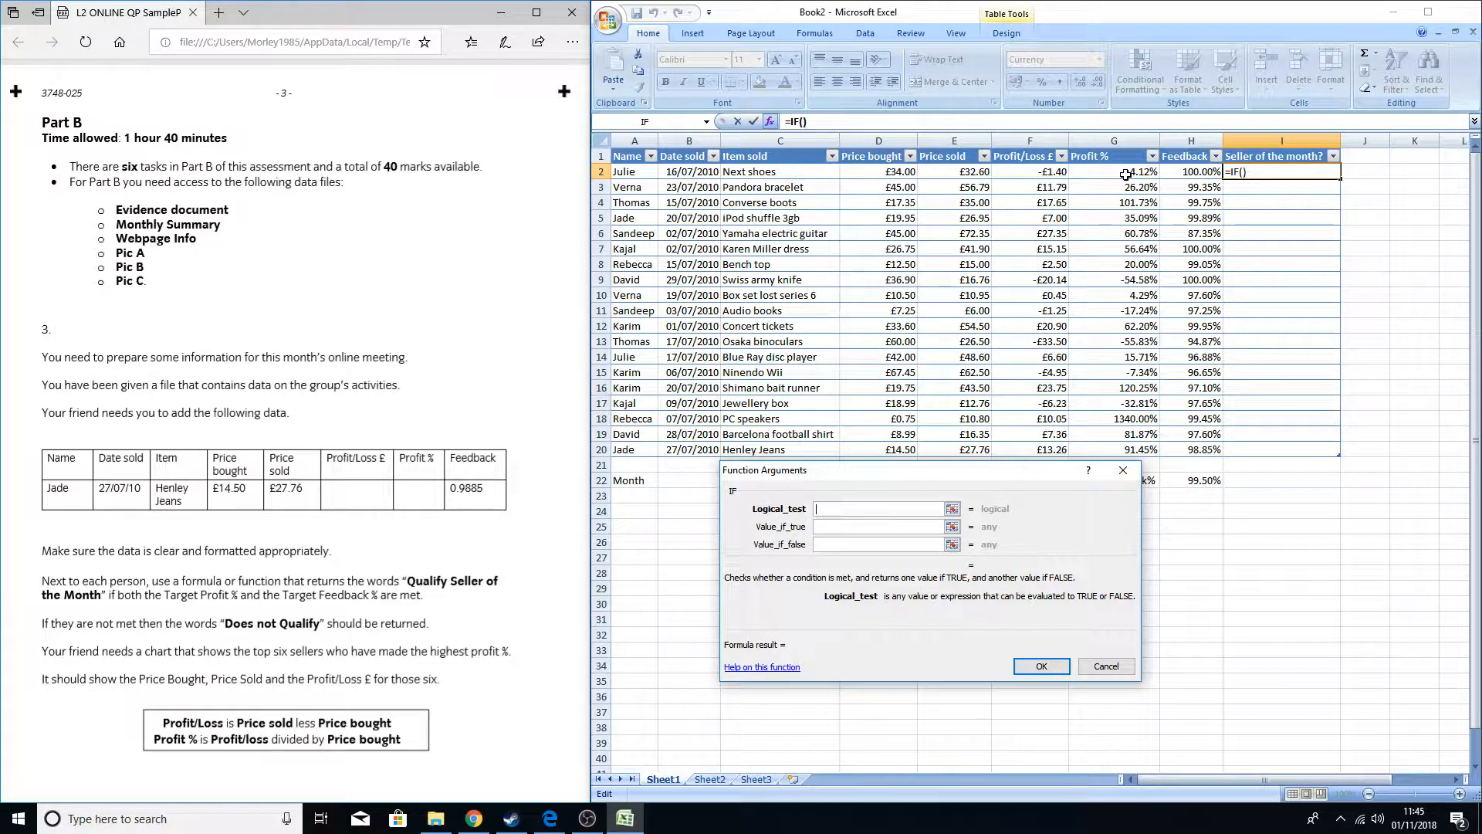
drag(1000, 471, 1016, 542)
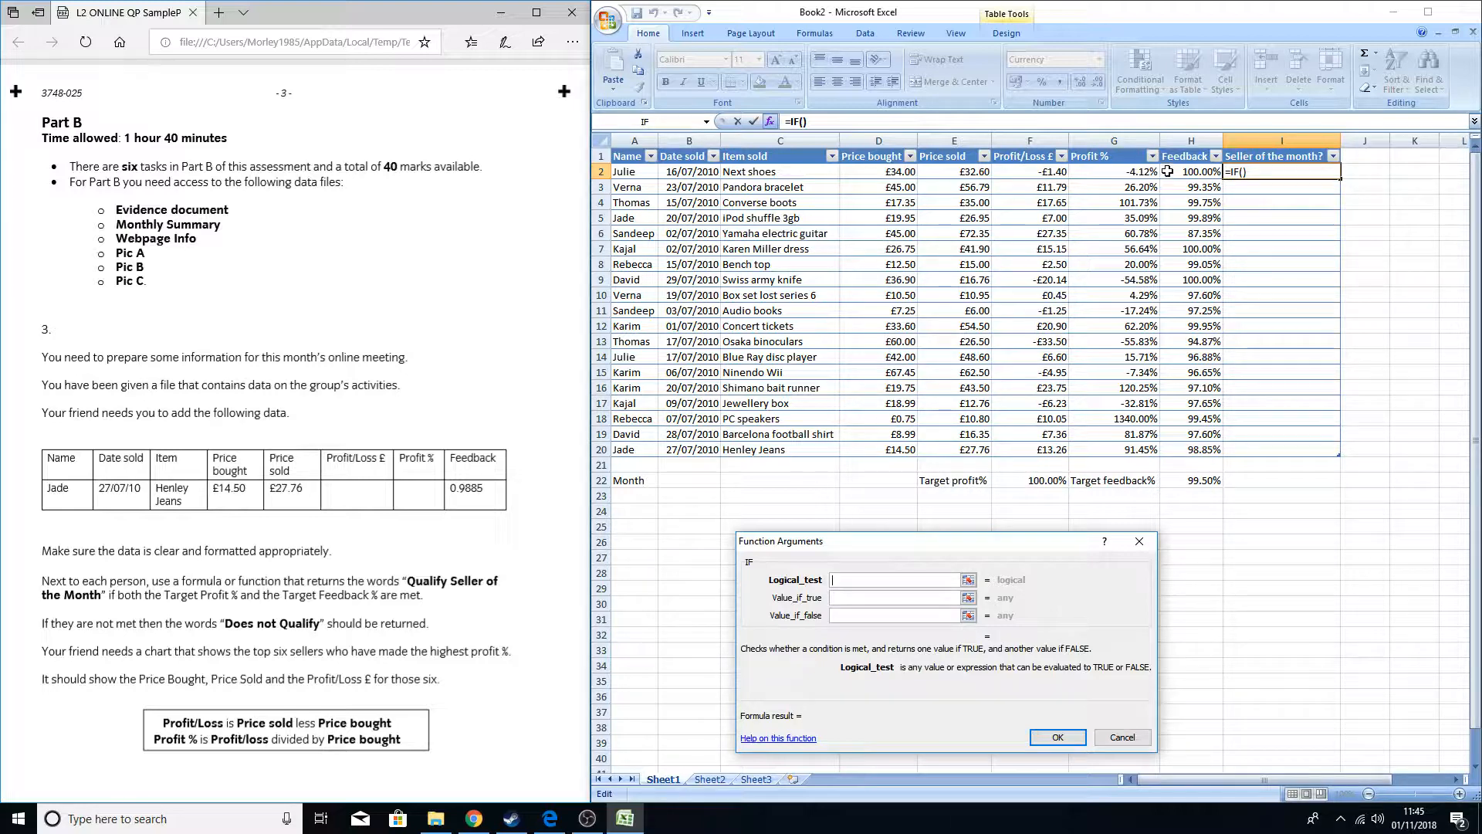
click(1104, 173)
text(>=)
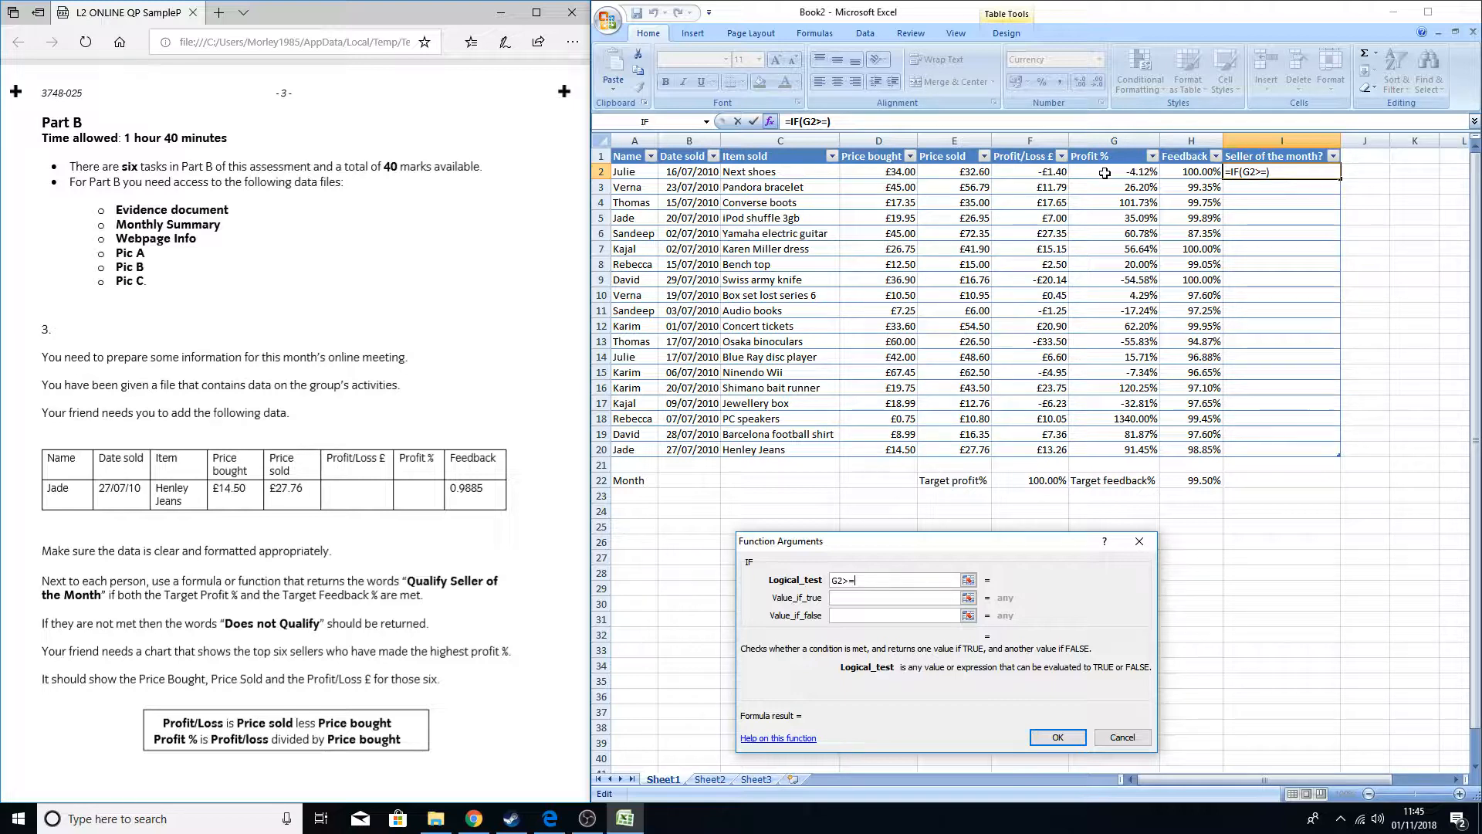
text(F22)
- Complete the IF function with "Qualify Seller Of The Month" if true and "Does Not Qualify" if false
click(869, 598)
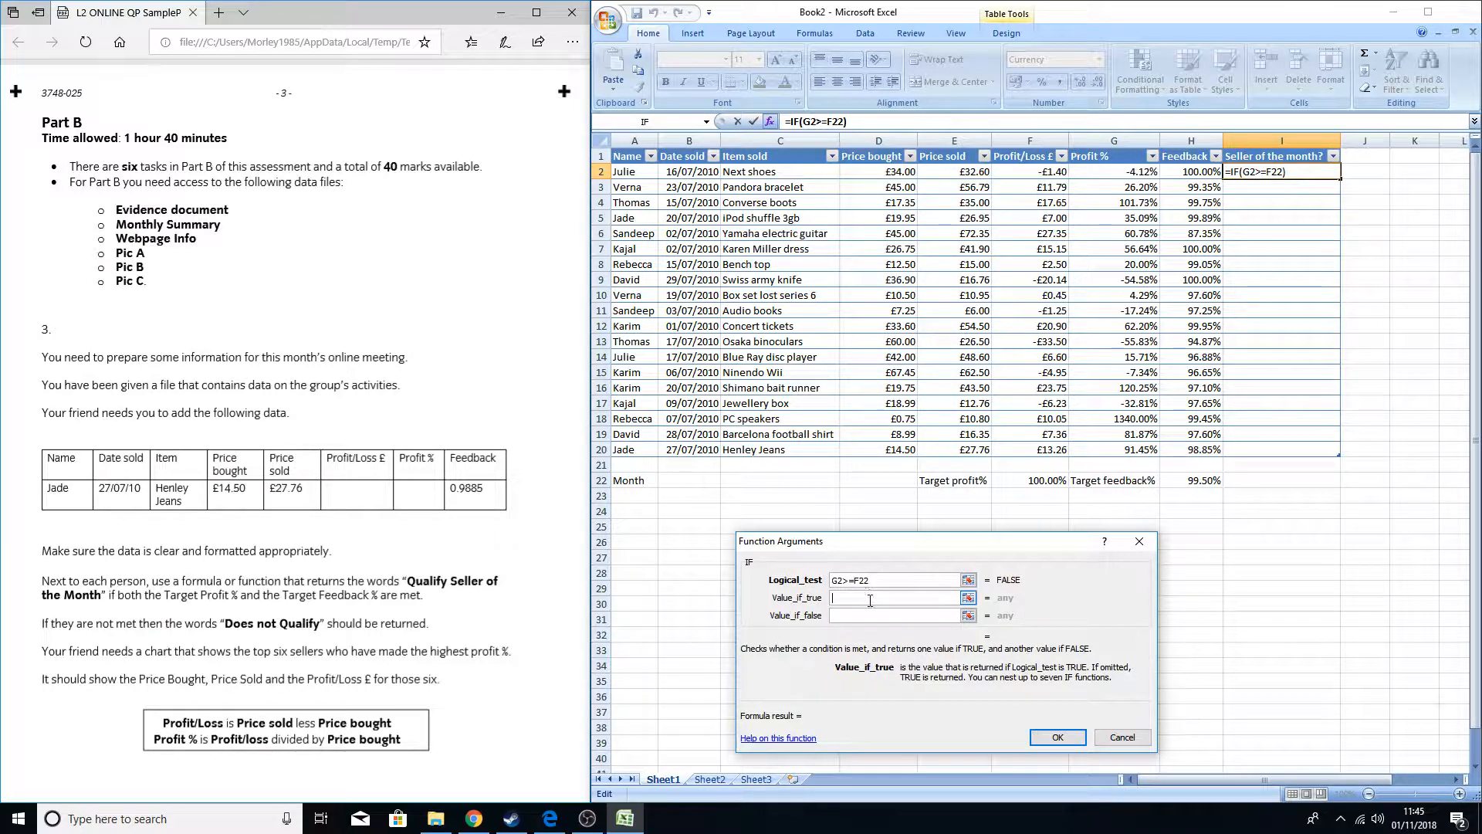
text(Qualify)
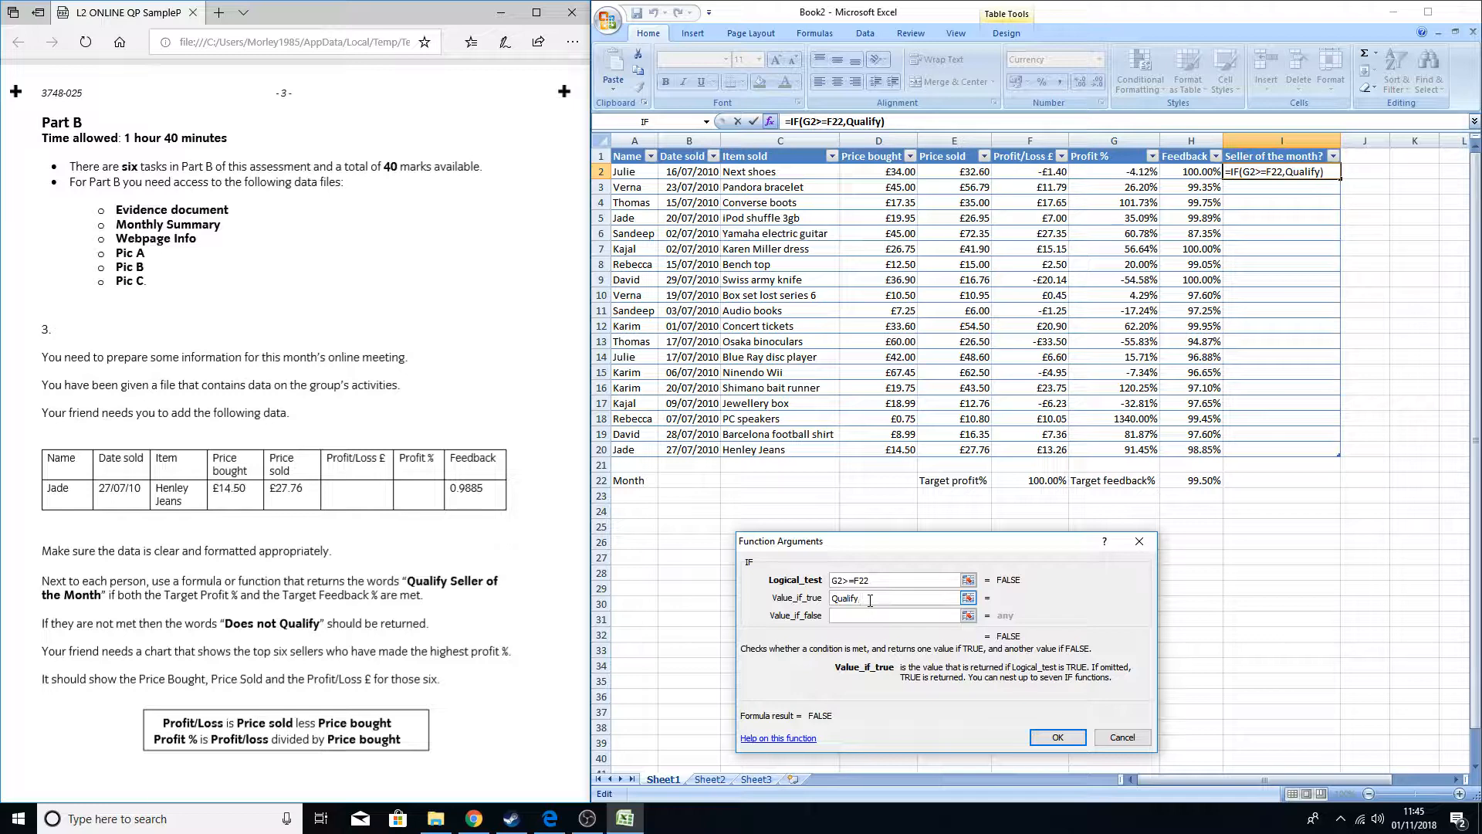
text( Seller)
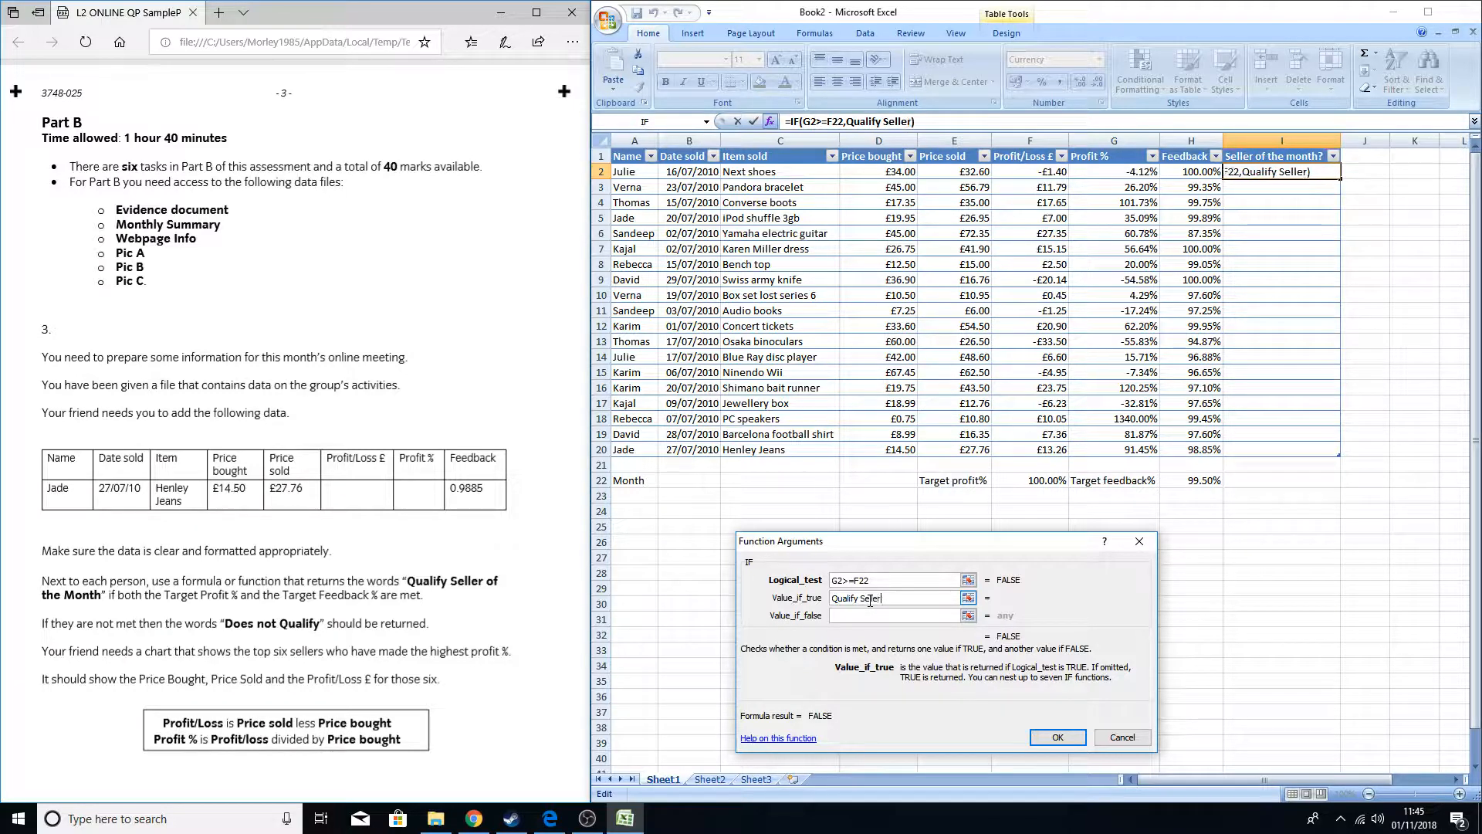
text( Of The Mo)
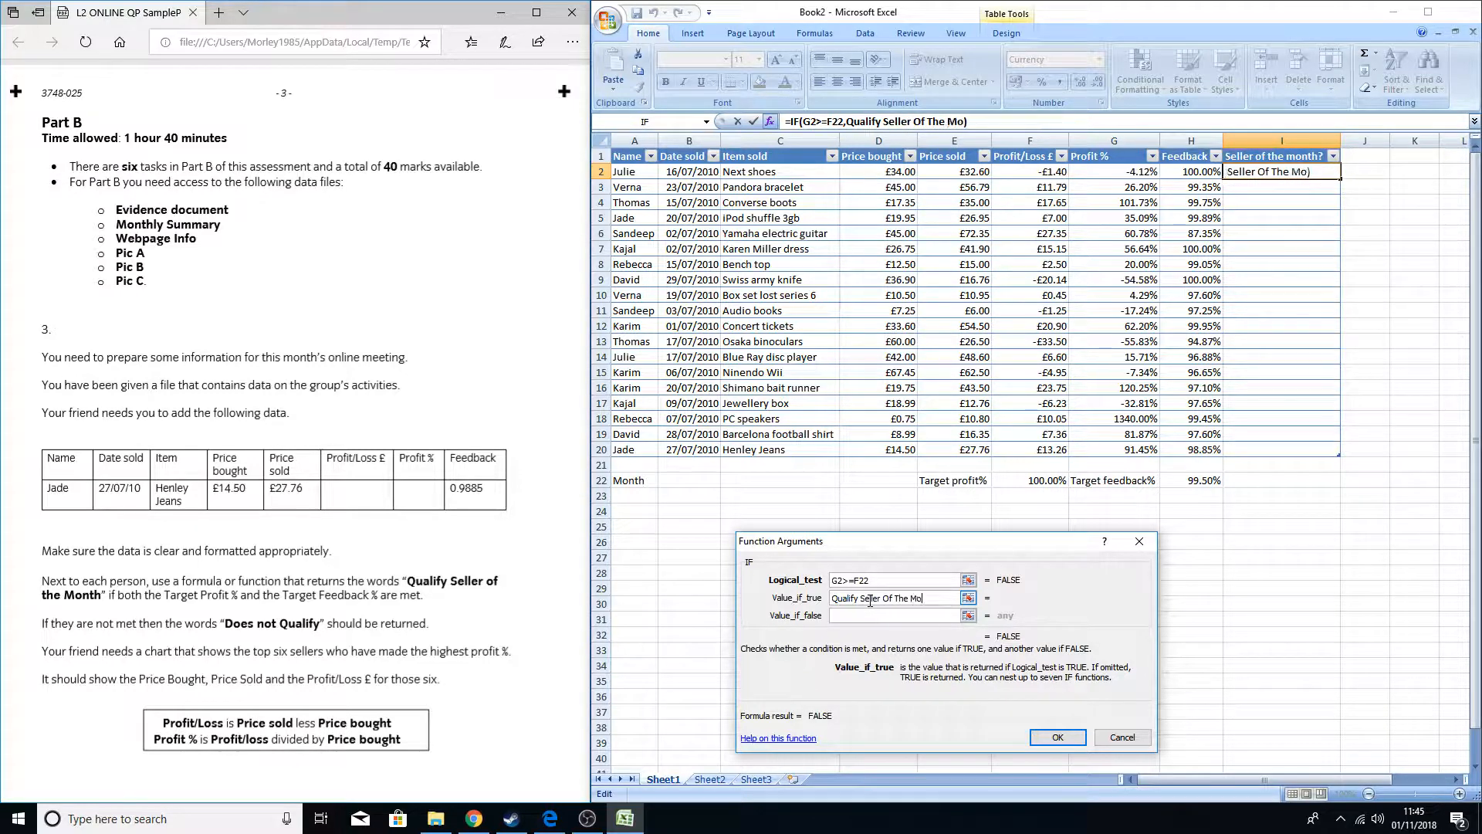
text(nth)
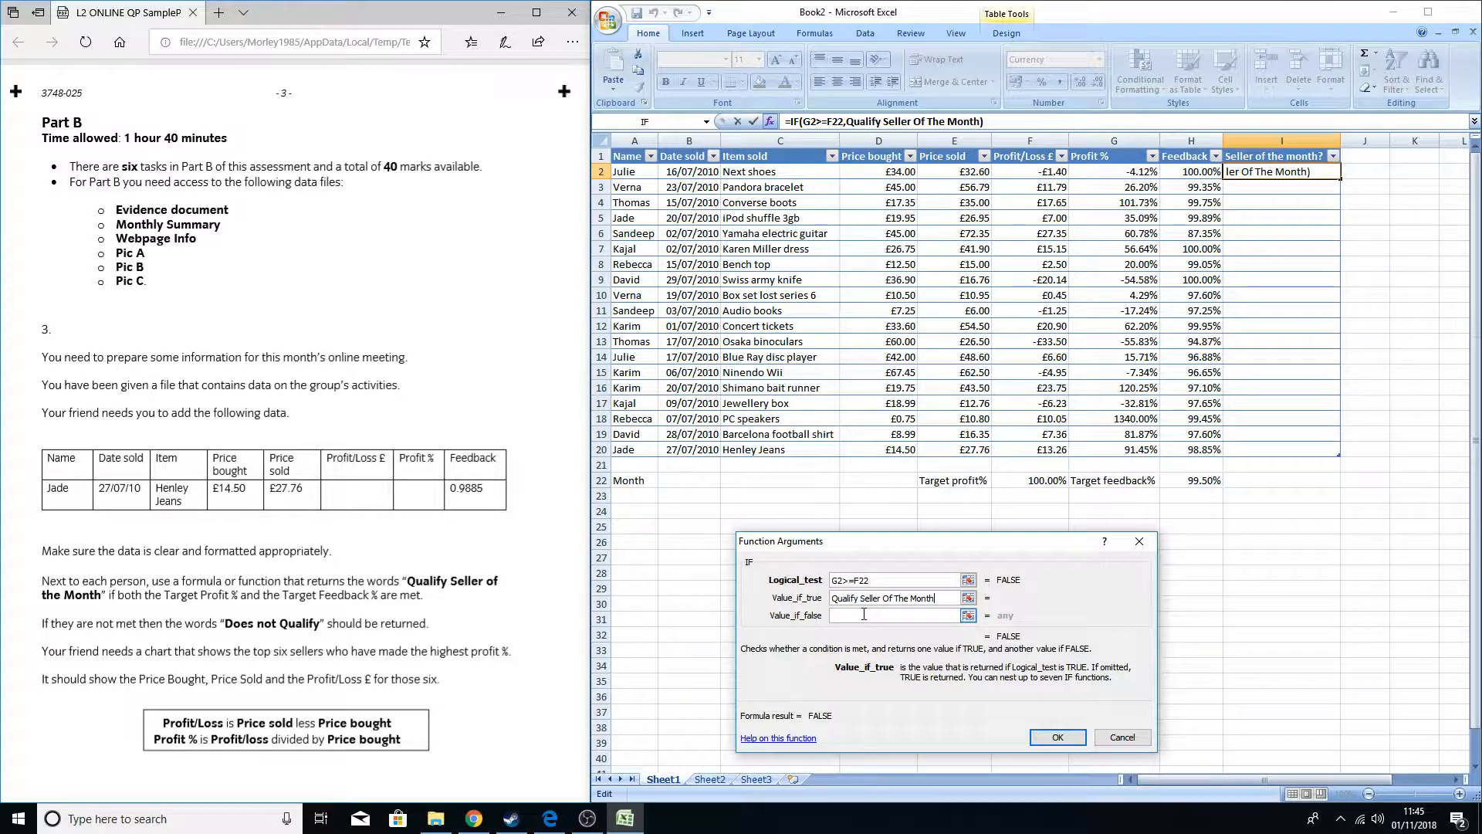
click(864, 615)
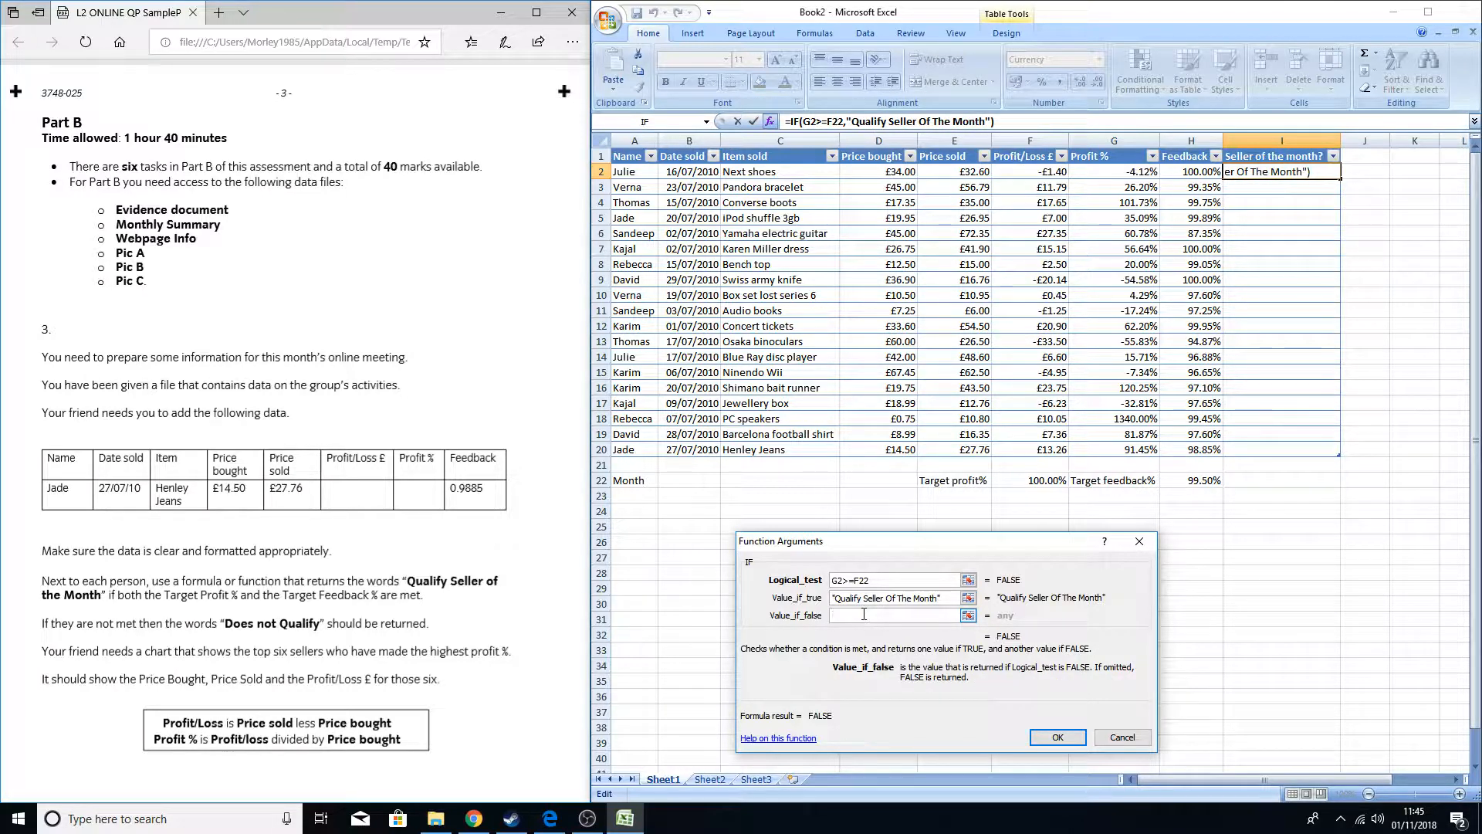
text(Does Not )
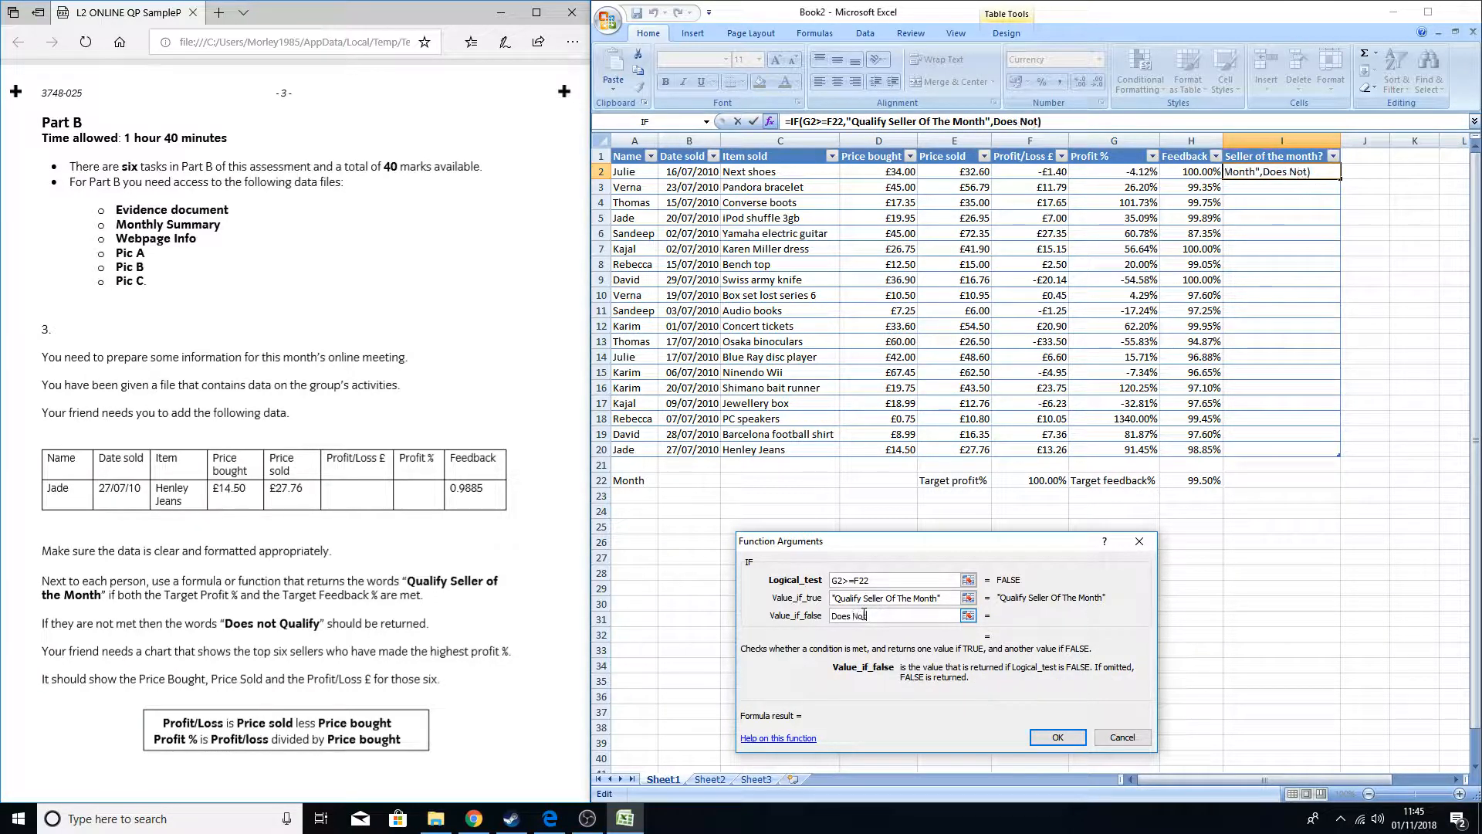
text(Qualify)
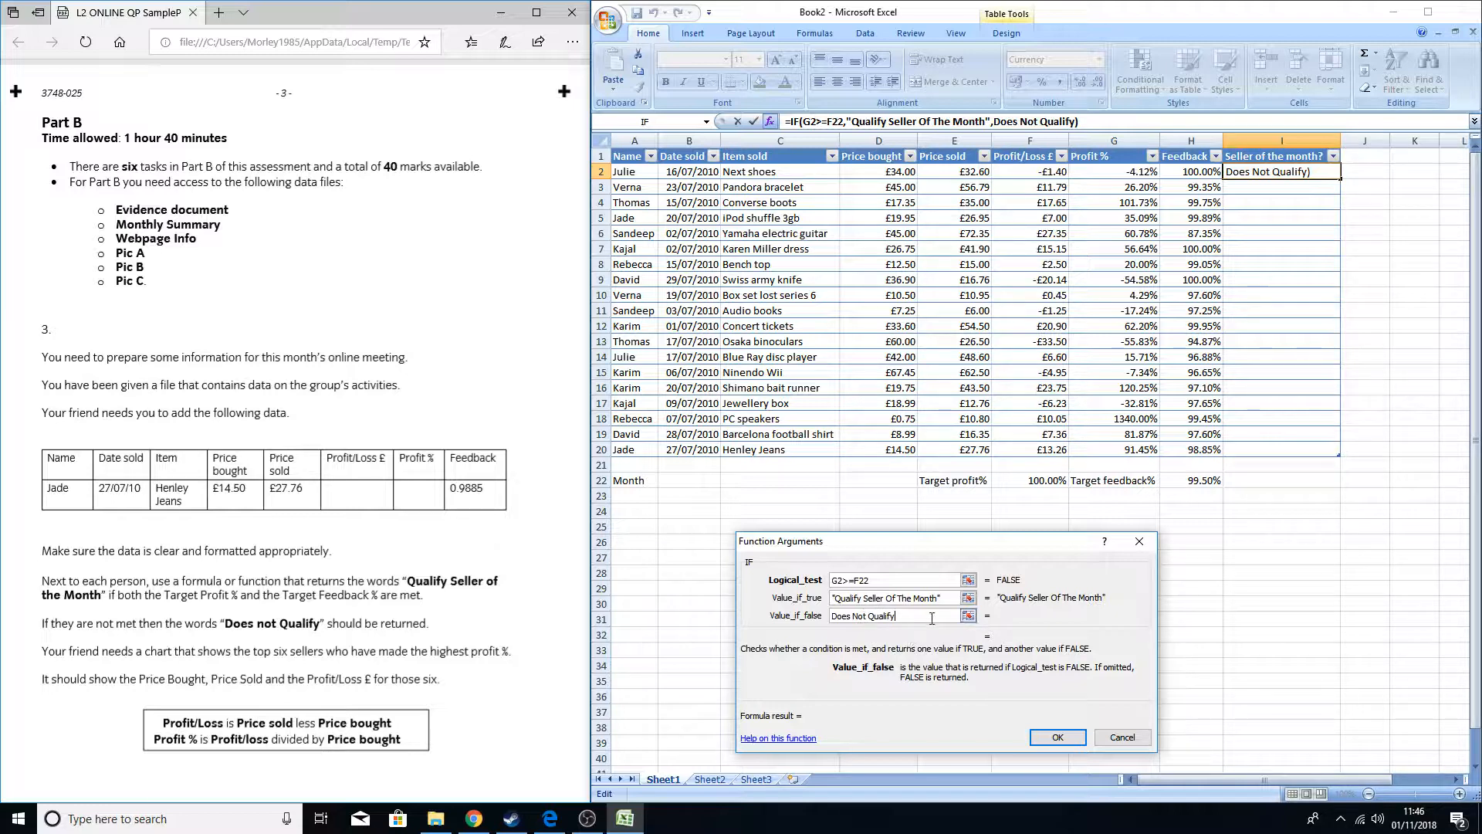
click(1058, 738)
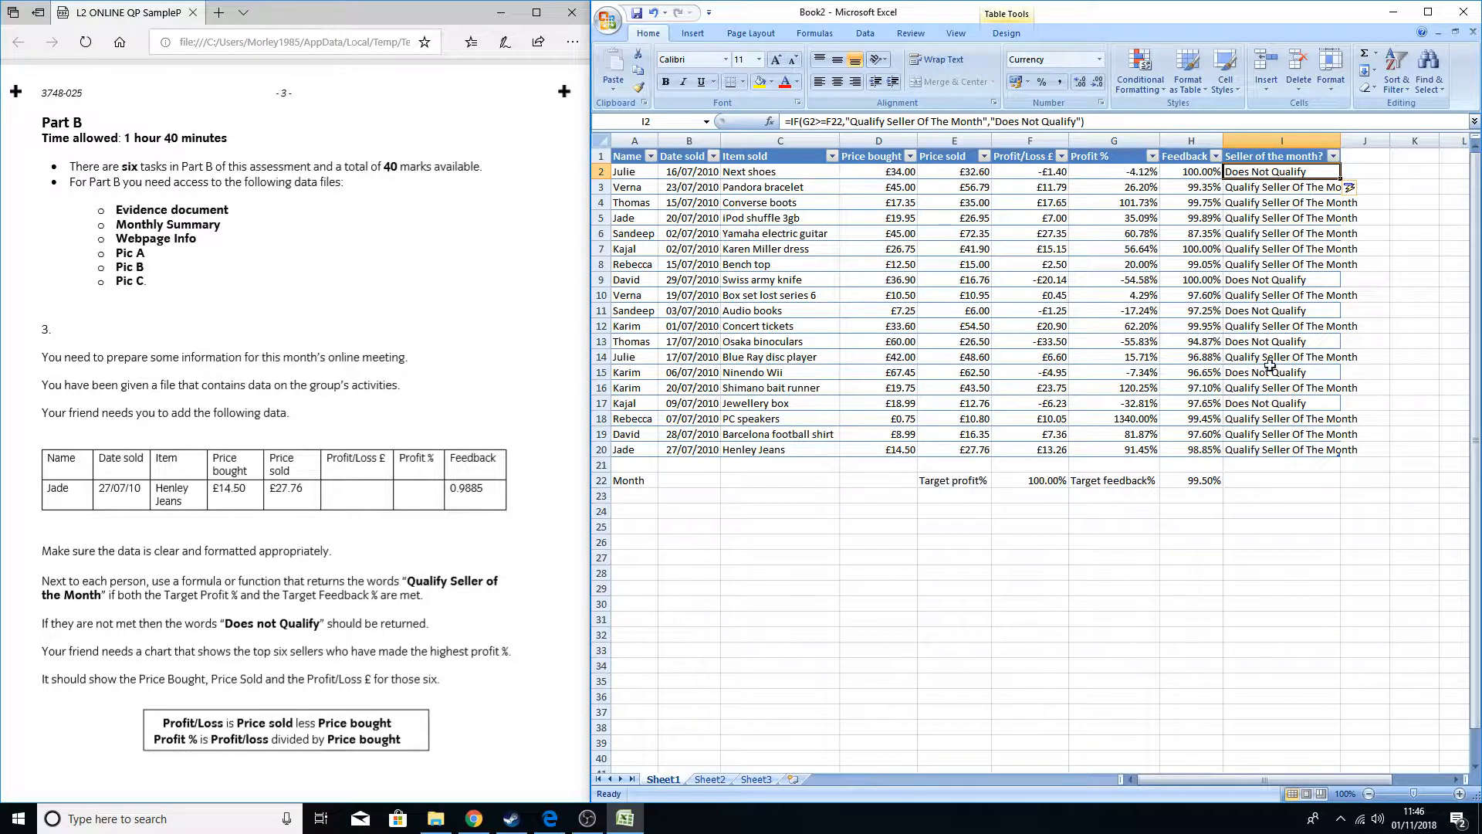
- Examine the IF formulas in cells I2 to I7 and which target profit cell each one references
click(1288, 193)
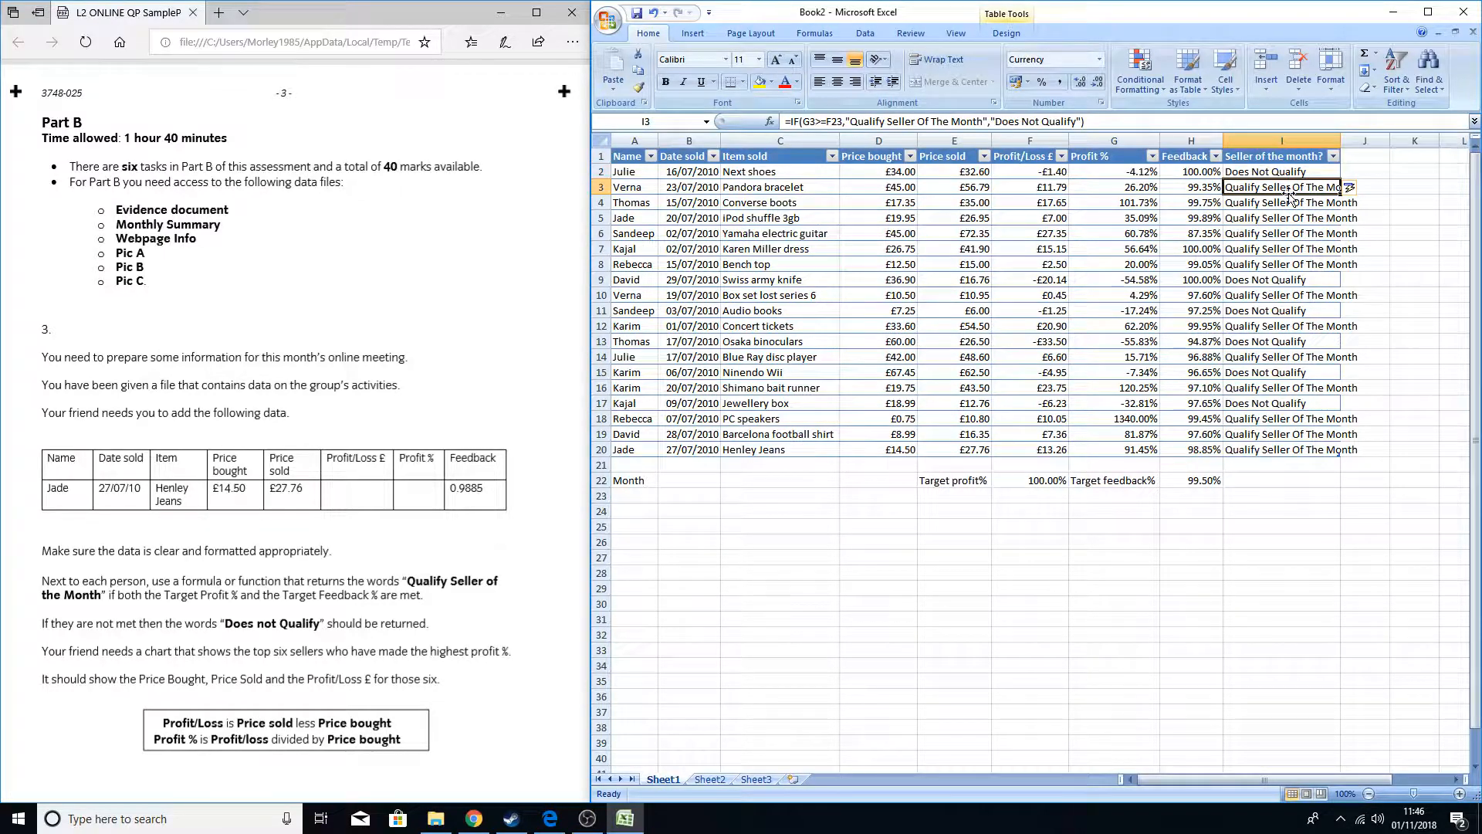
key(Up)
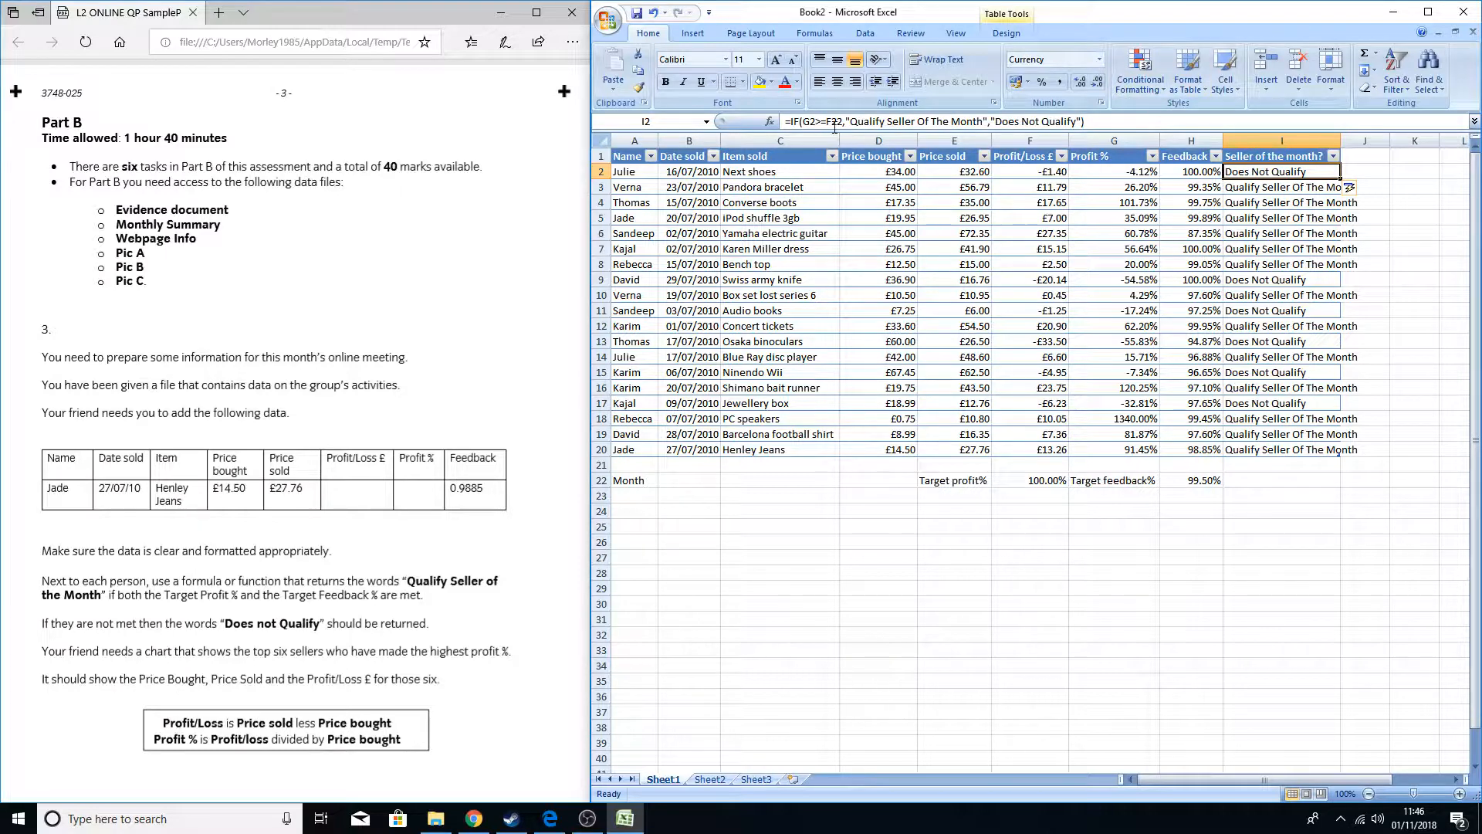
click(1022, 480)
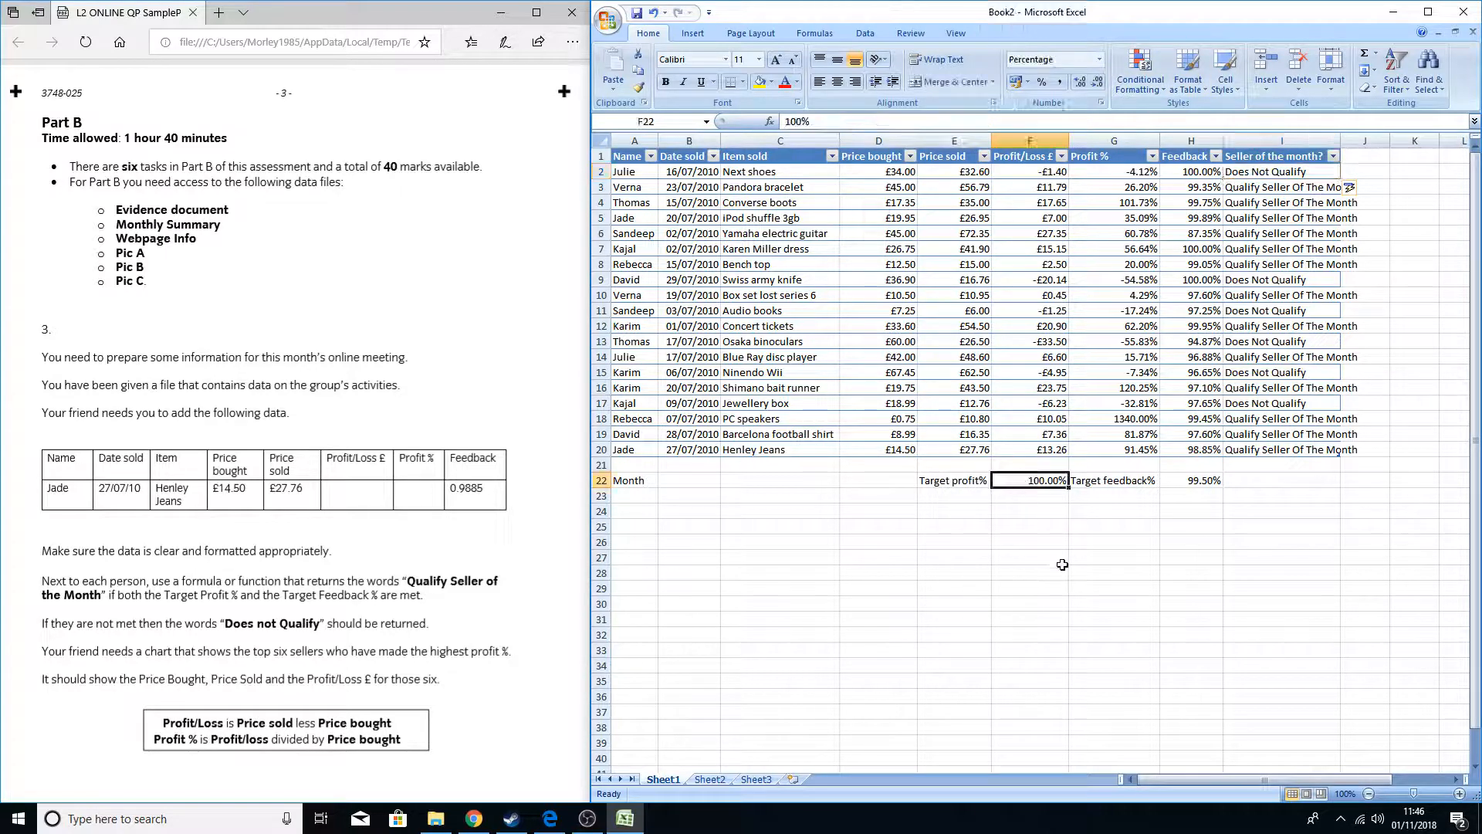
click(1262, 171)
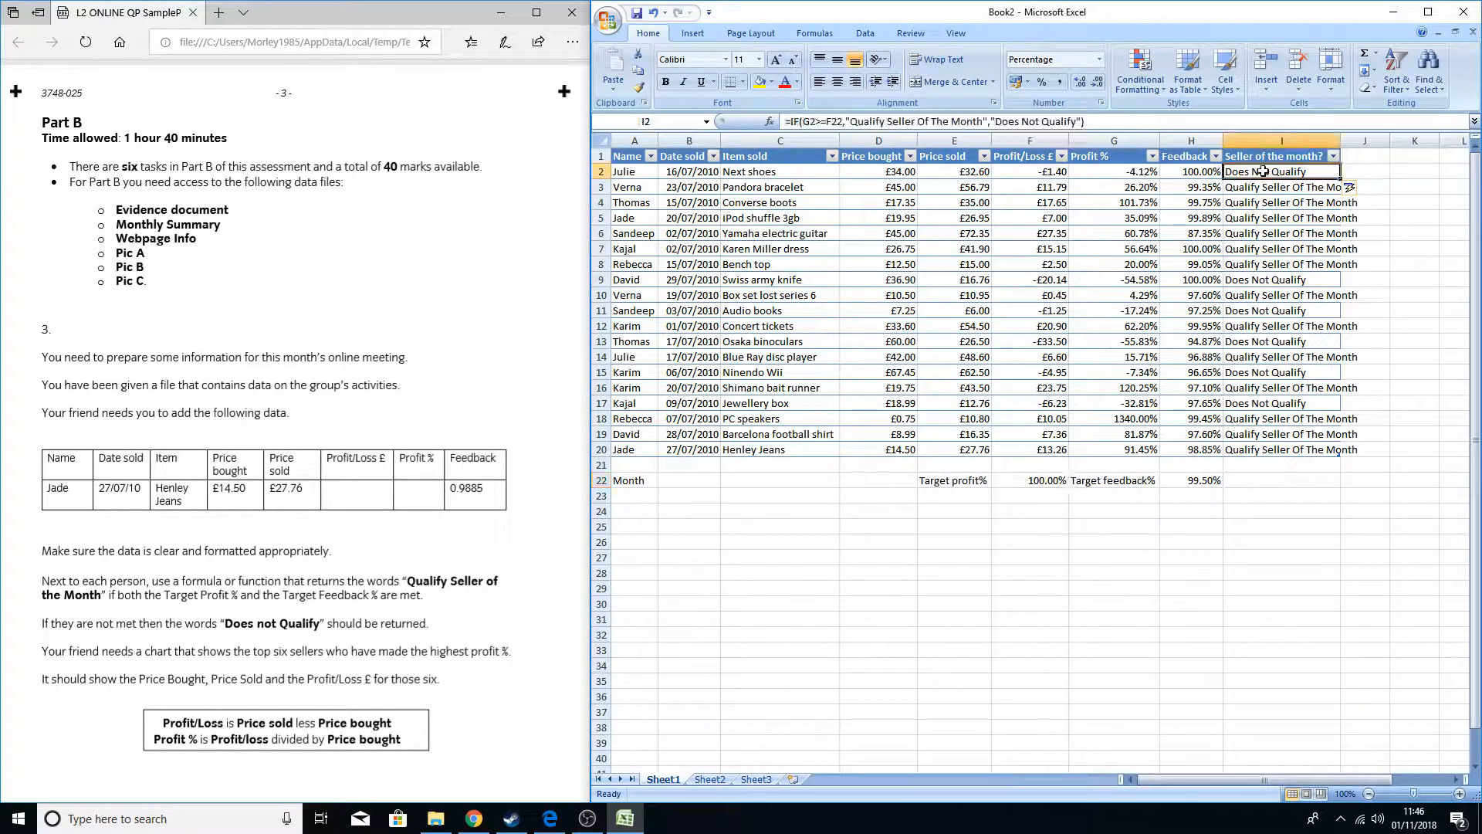
click(1266, 182)
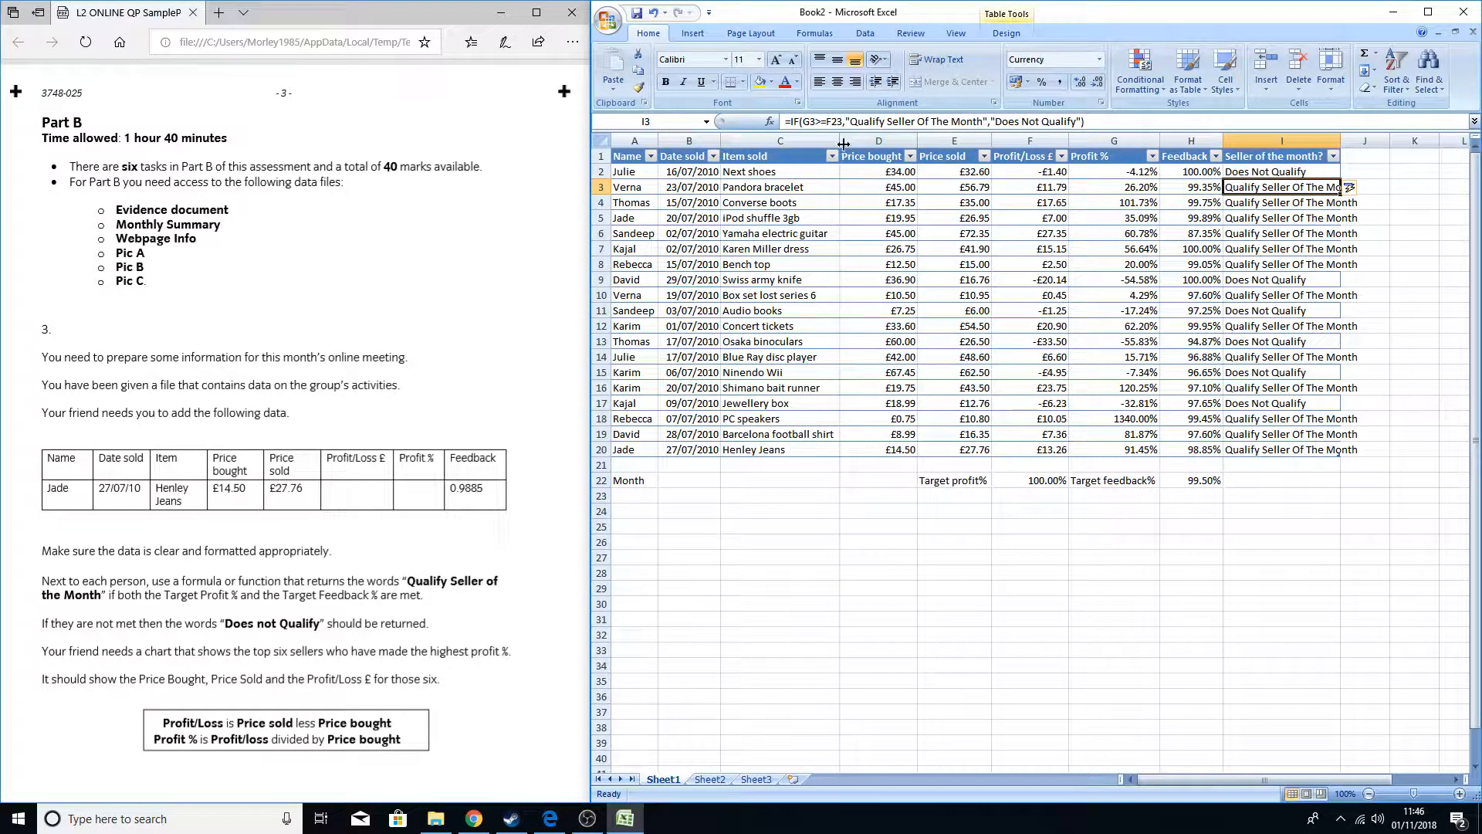
key(Down)
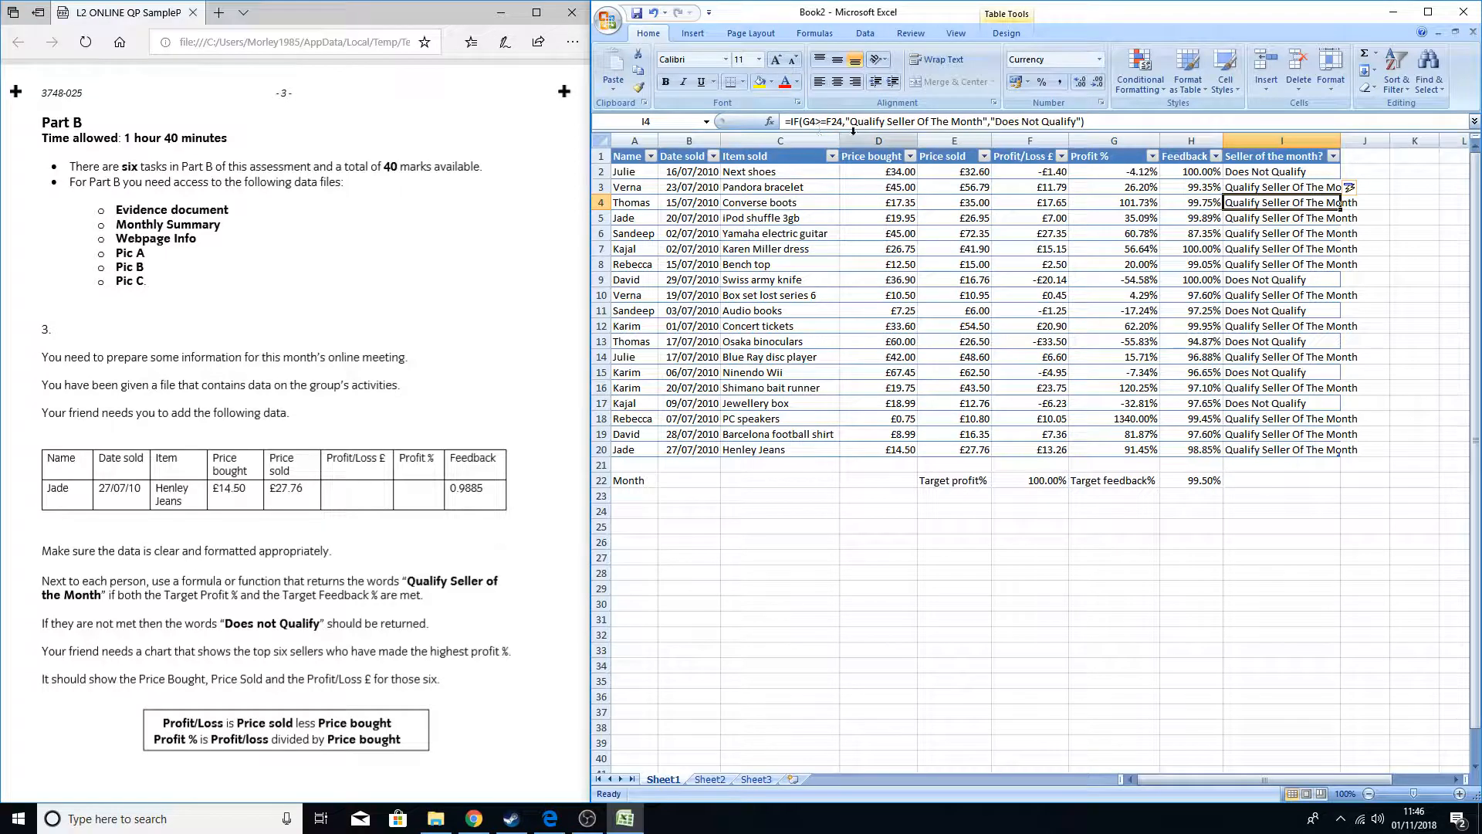
key(Down)
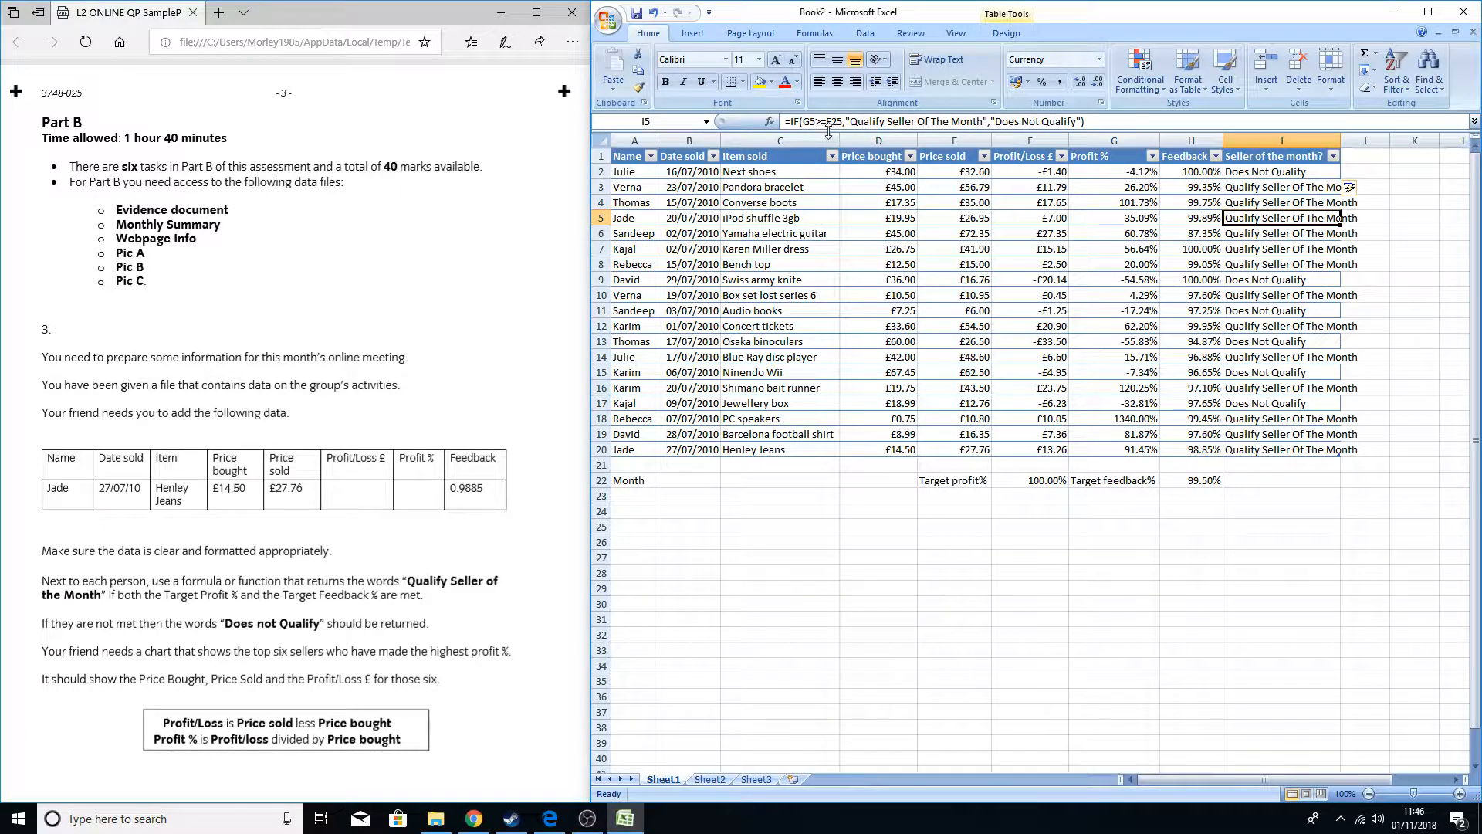
key(Down)
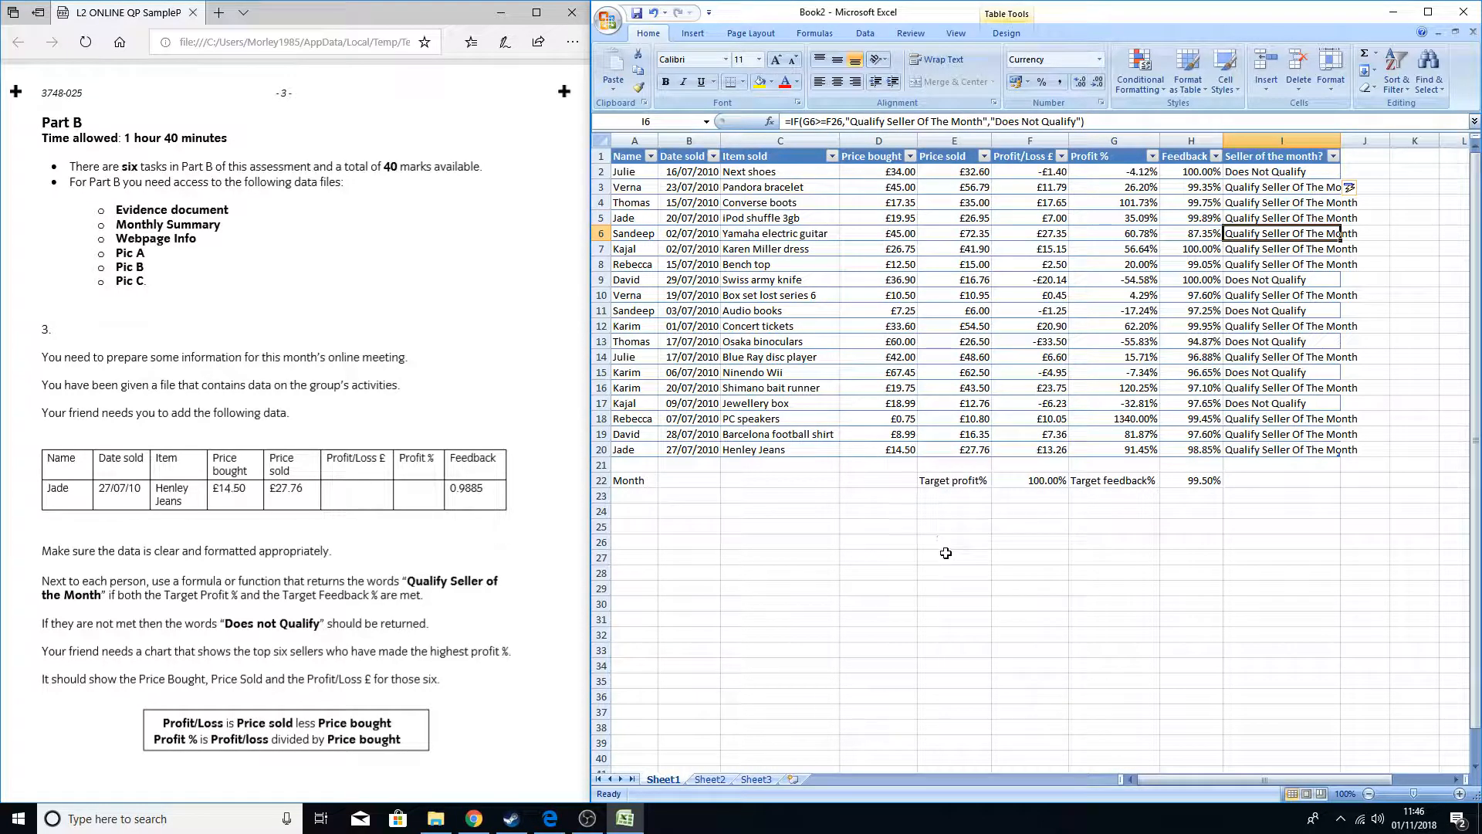
key(Down)
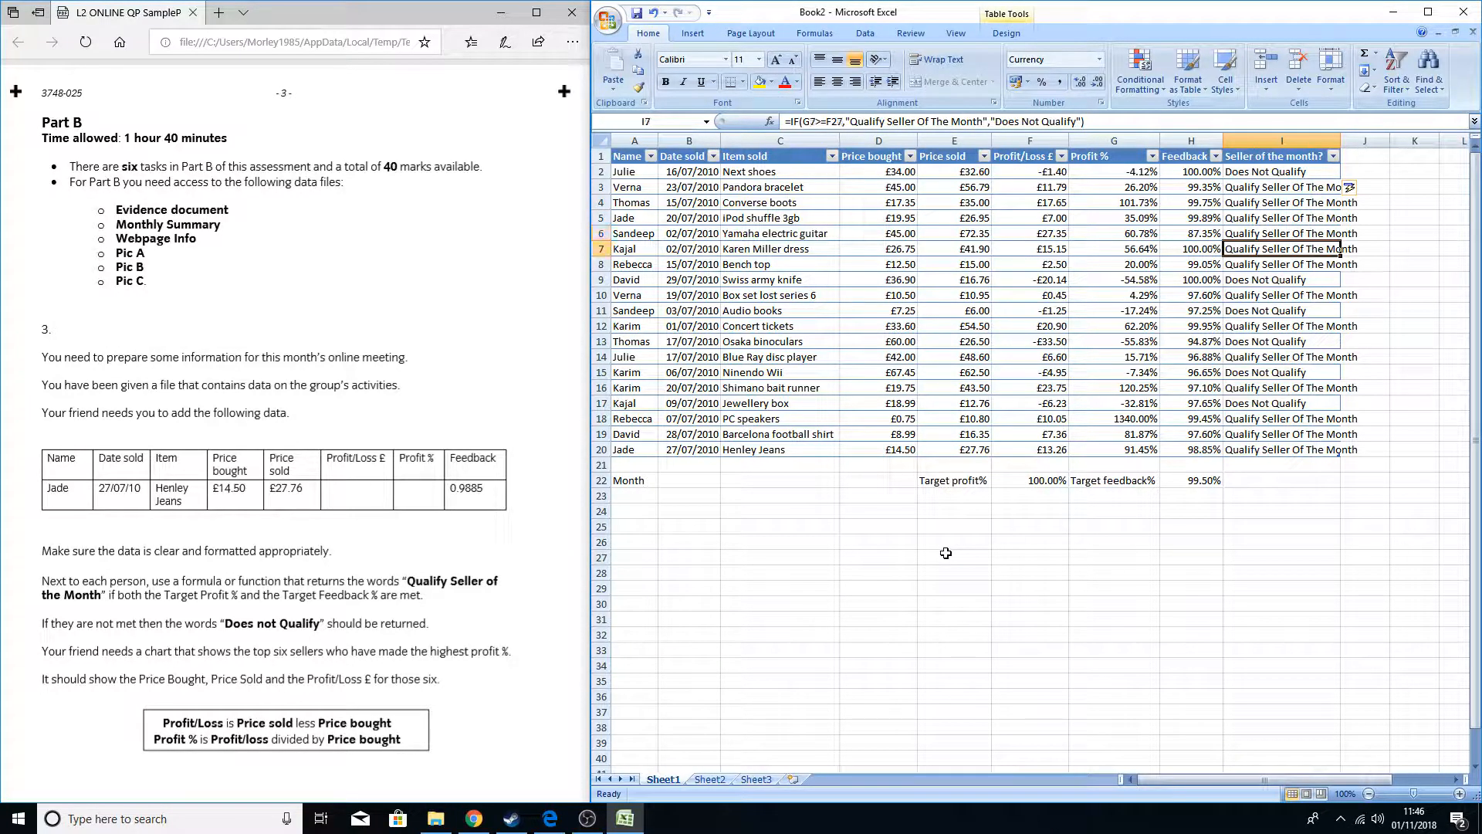
- Make the target profit reference in cell I2's IF formula absolute, so its logical test reads G2>=$F$22
click(1248, 173)
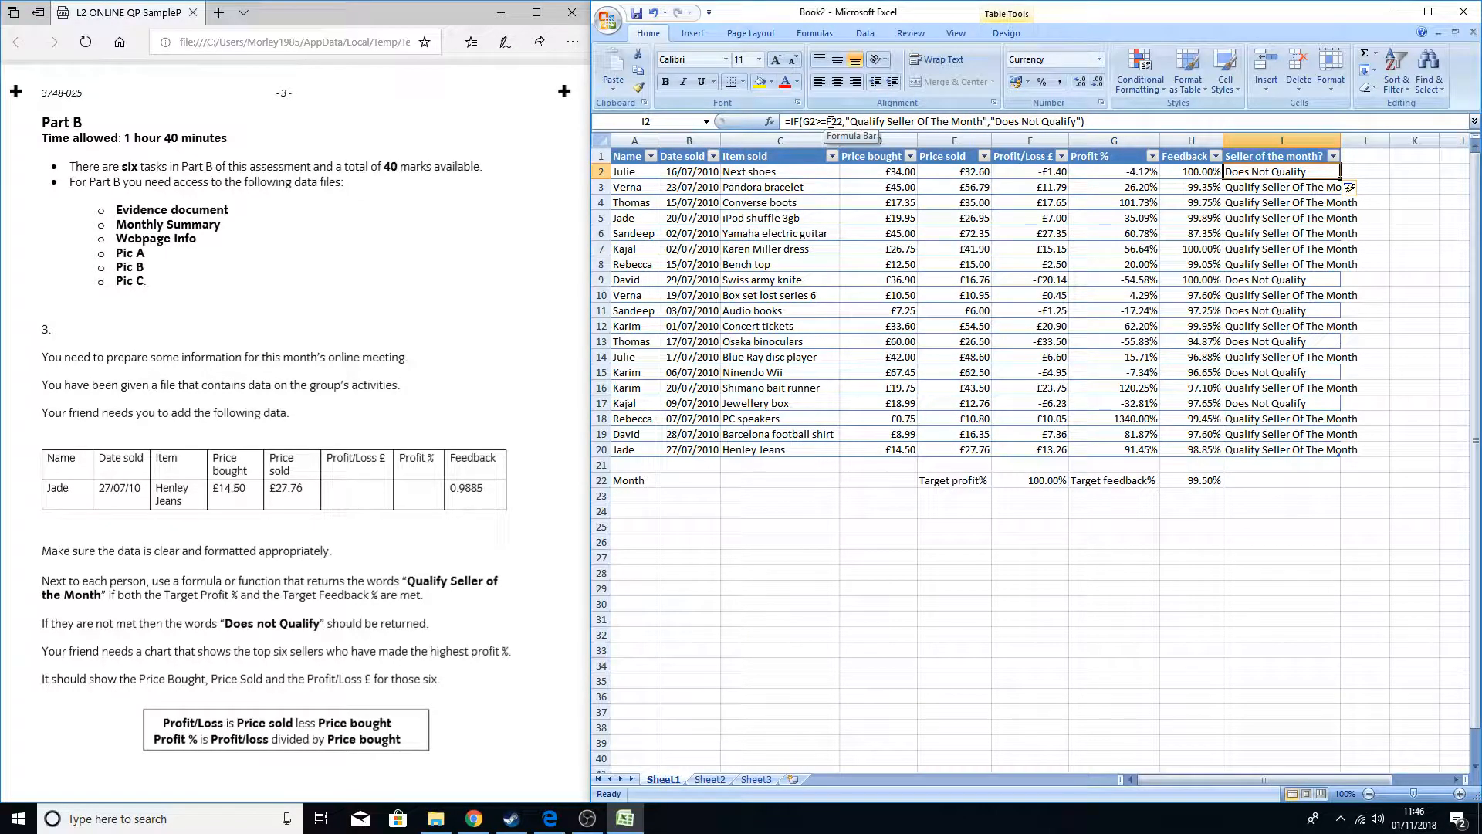
click(826, 121)
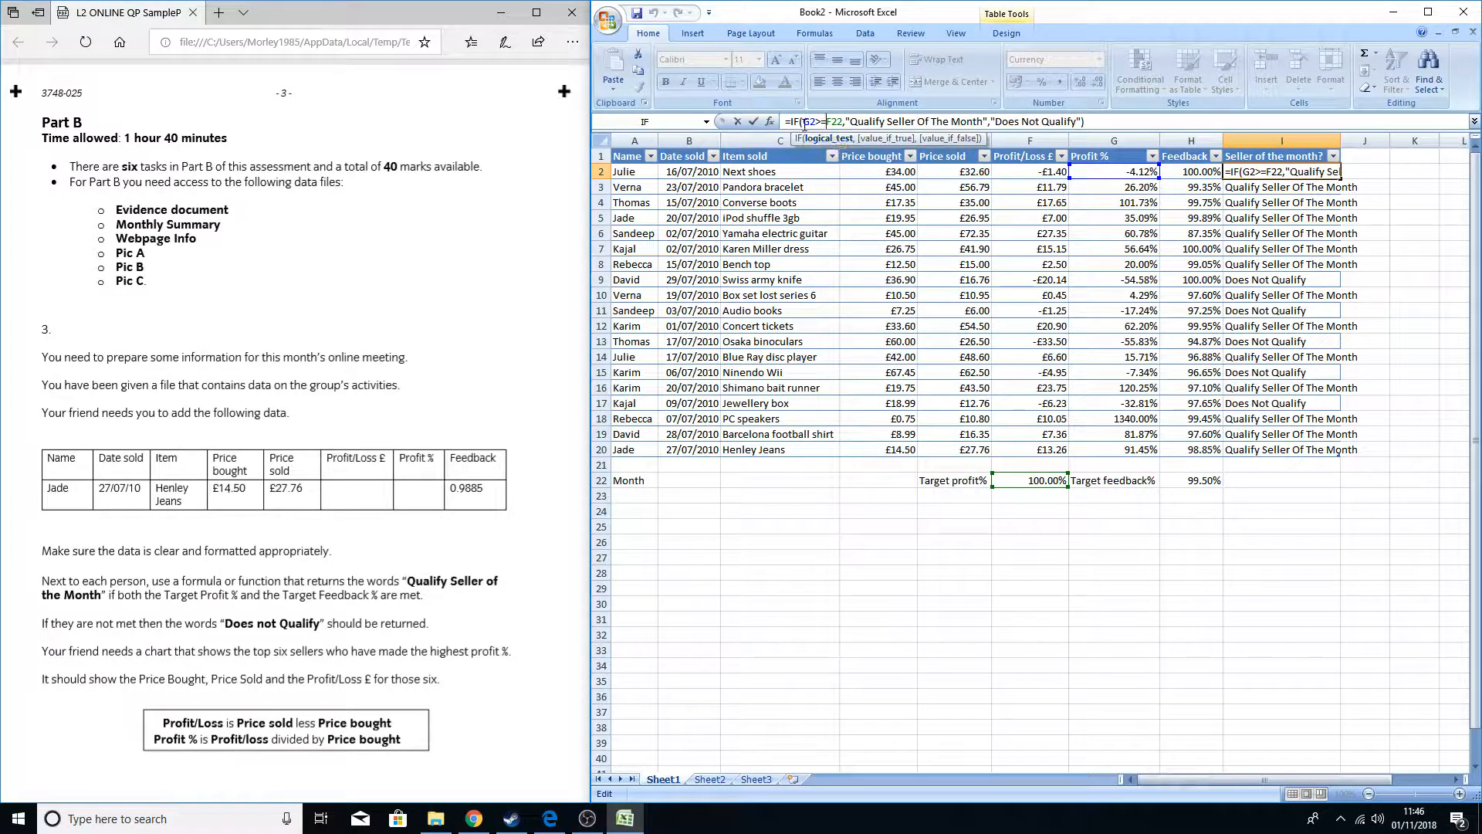
click(770, 121)
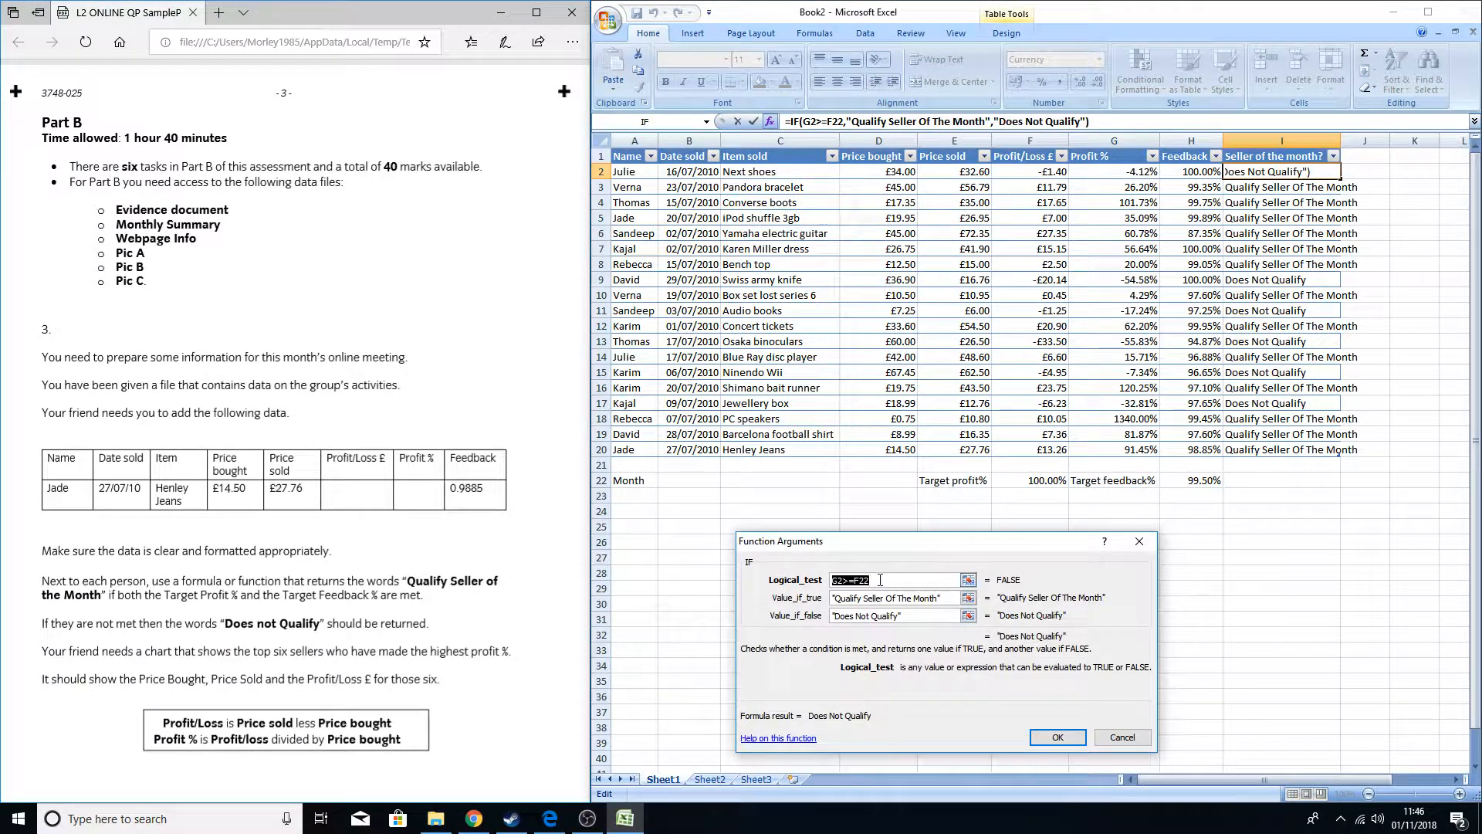
drag(888, 548, 926, 354)
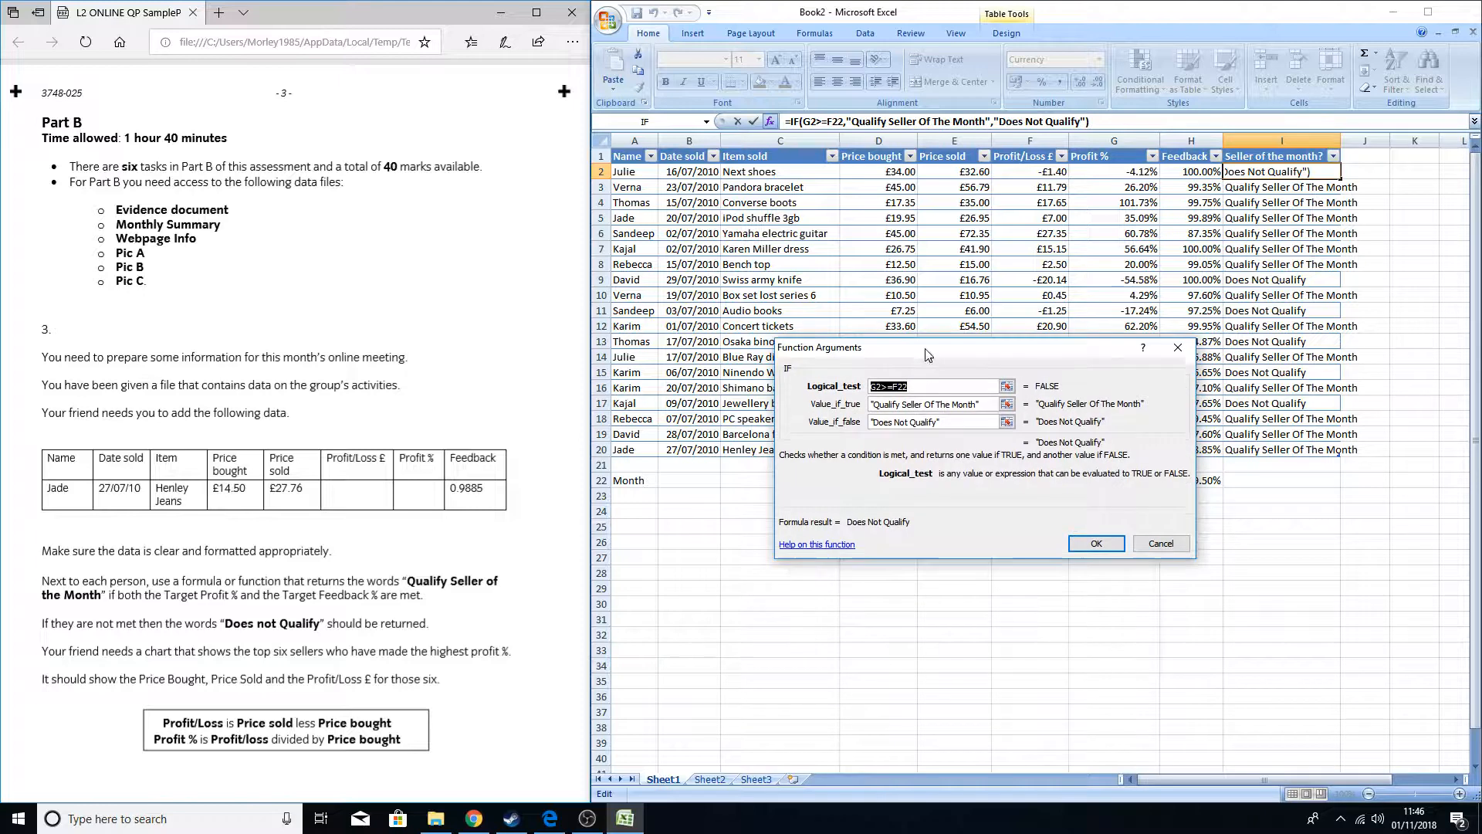
click(894, 388)
text($F$)
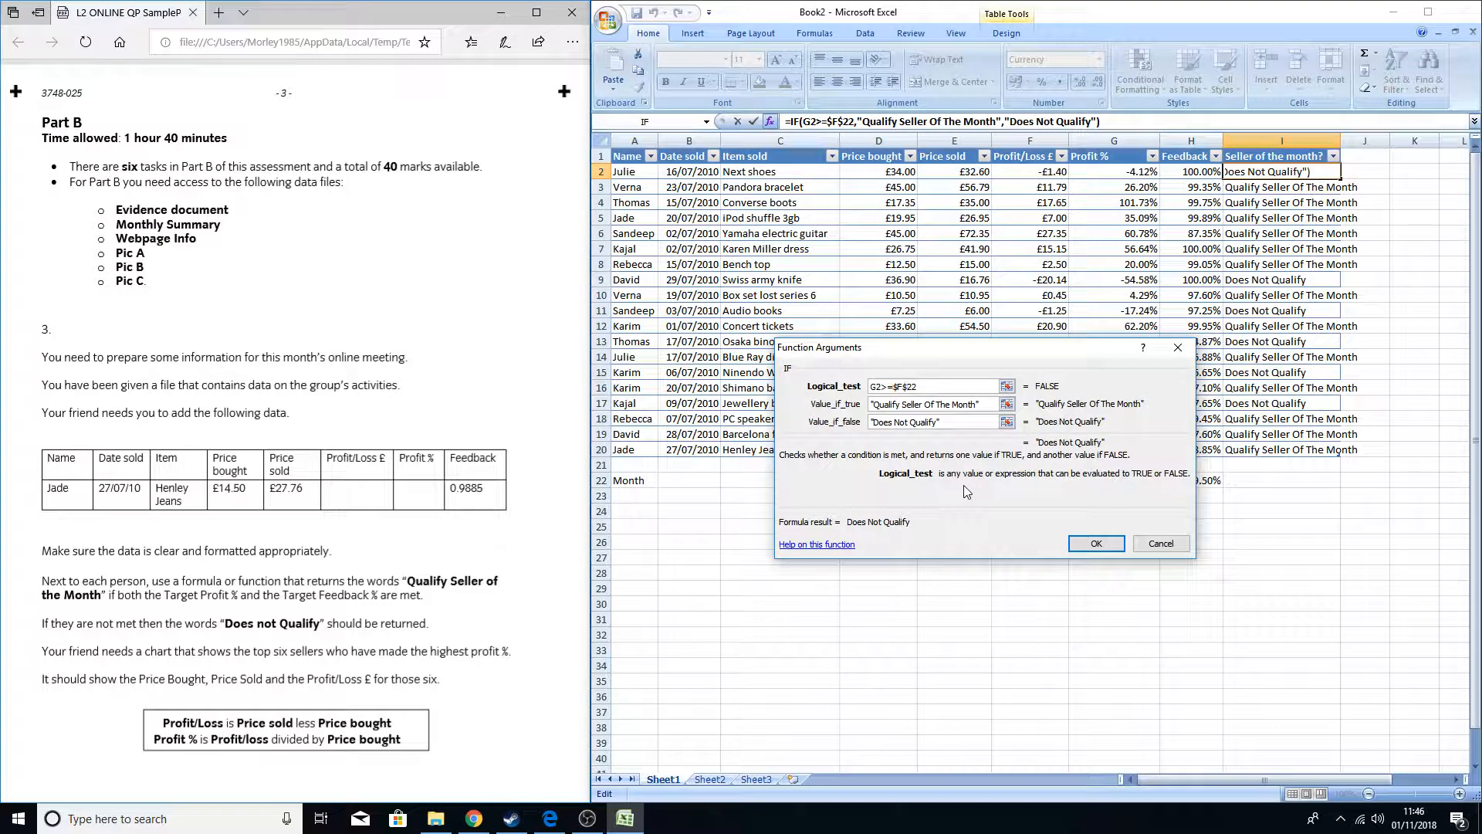
click(900, 387)
text($)
click(1096, 546)
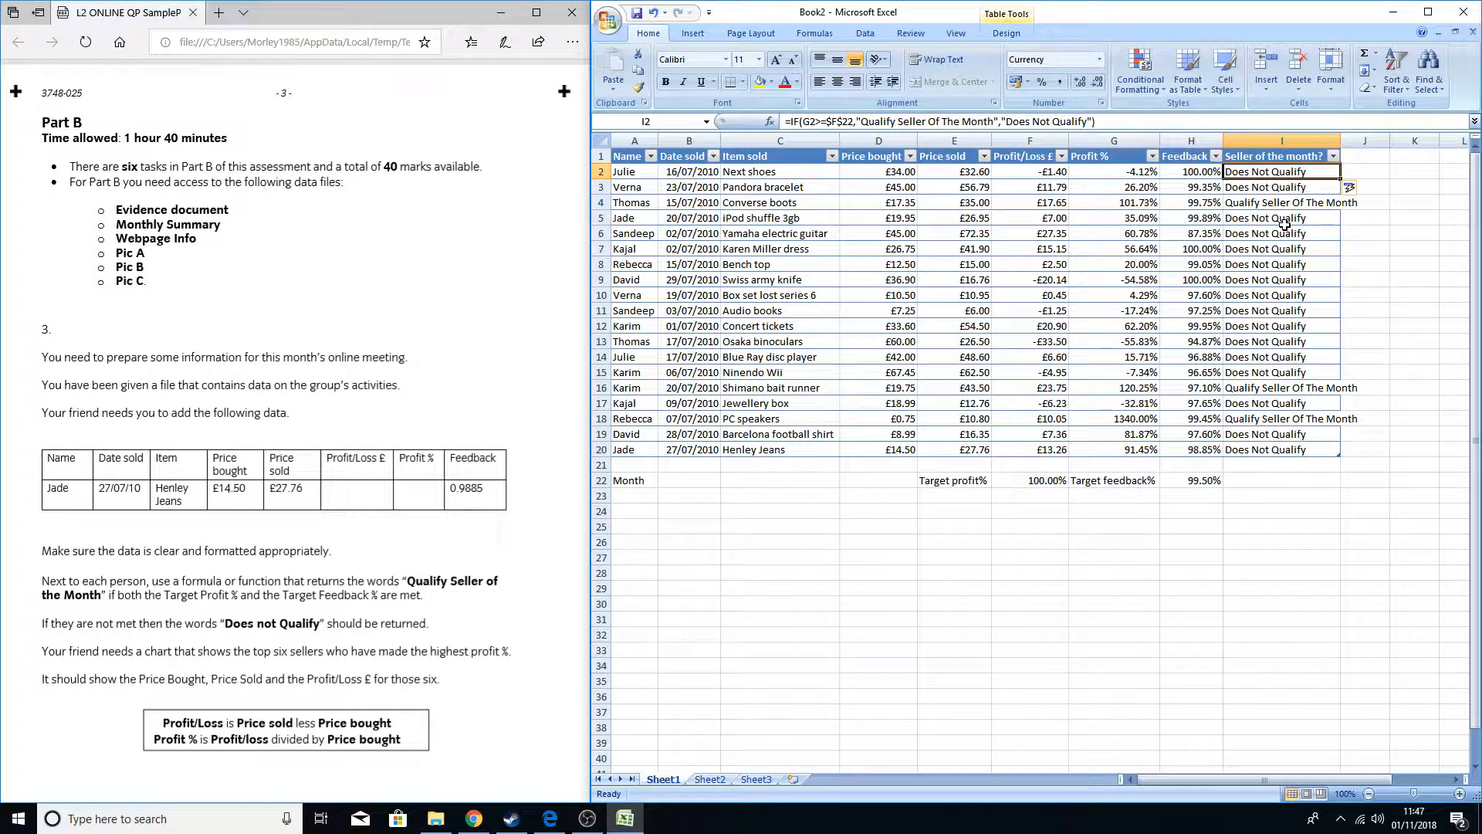
- Check the cell references of the IF formulas row by row down the "Seller of the month?" column
key(Down)
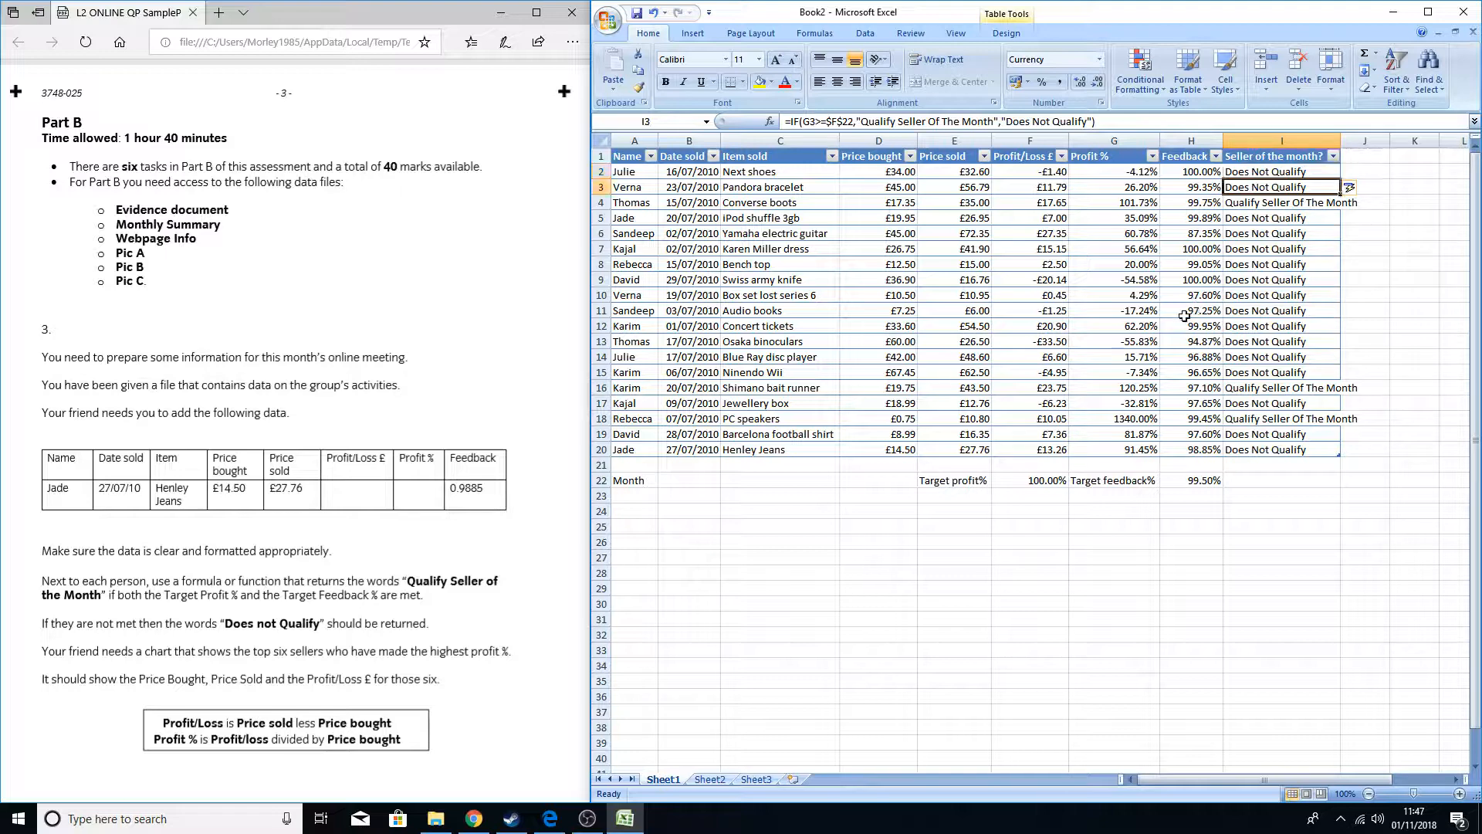
key(Down)
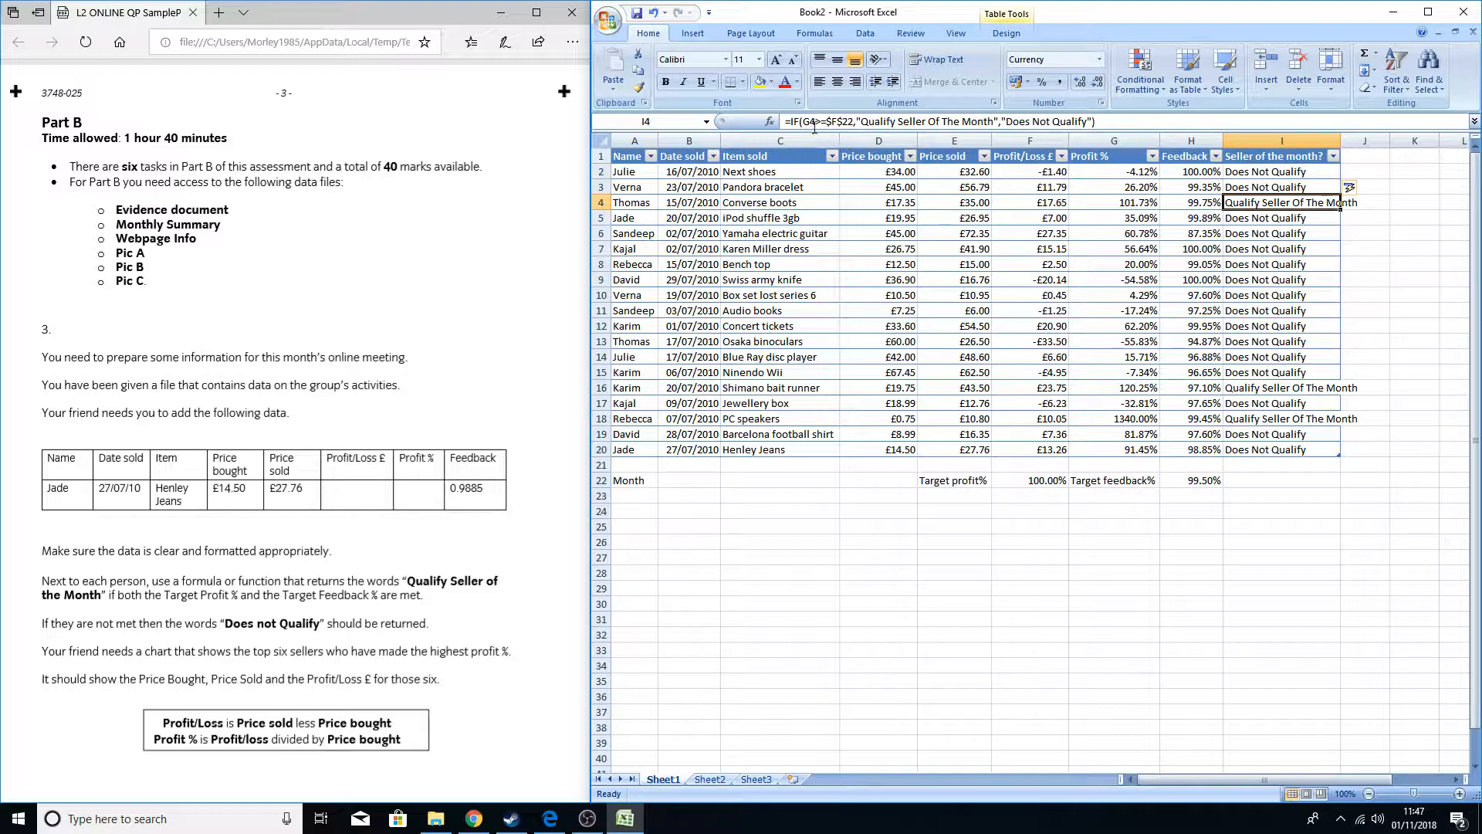
key(Down)
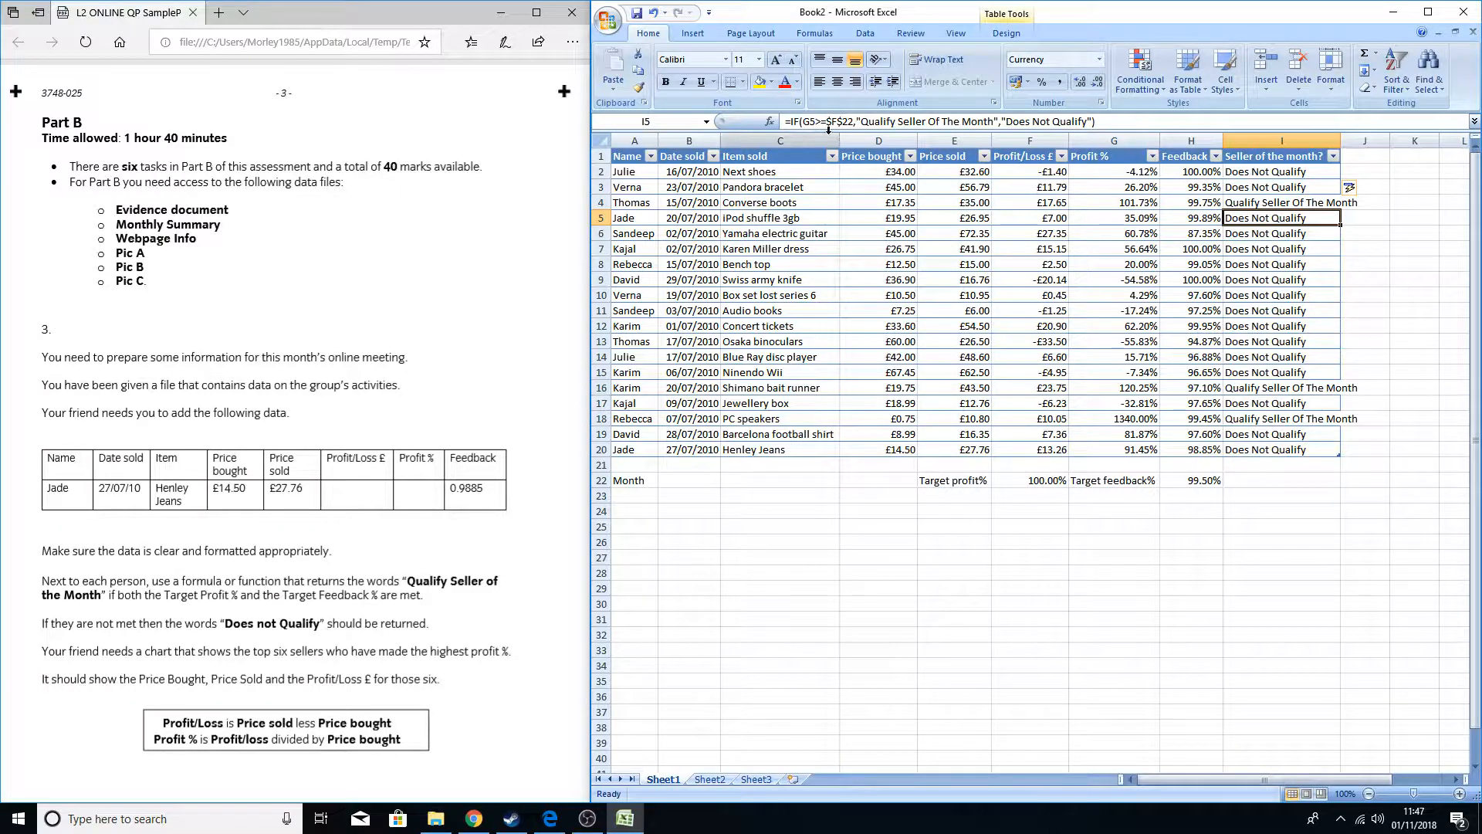
key(Down)
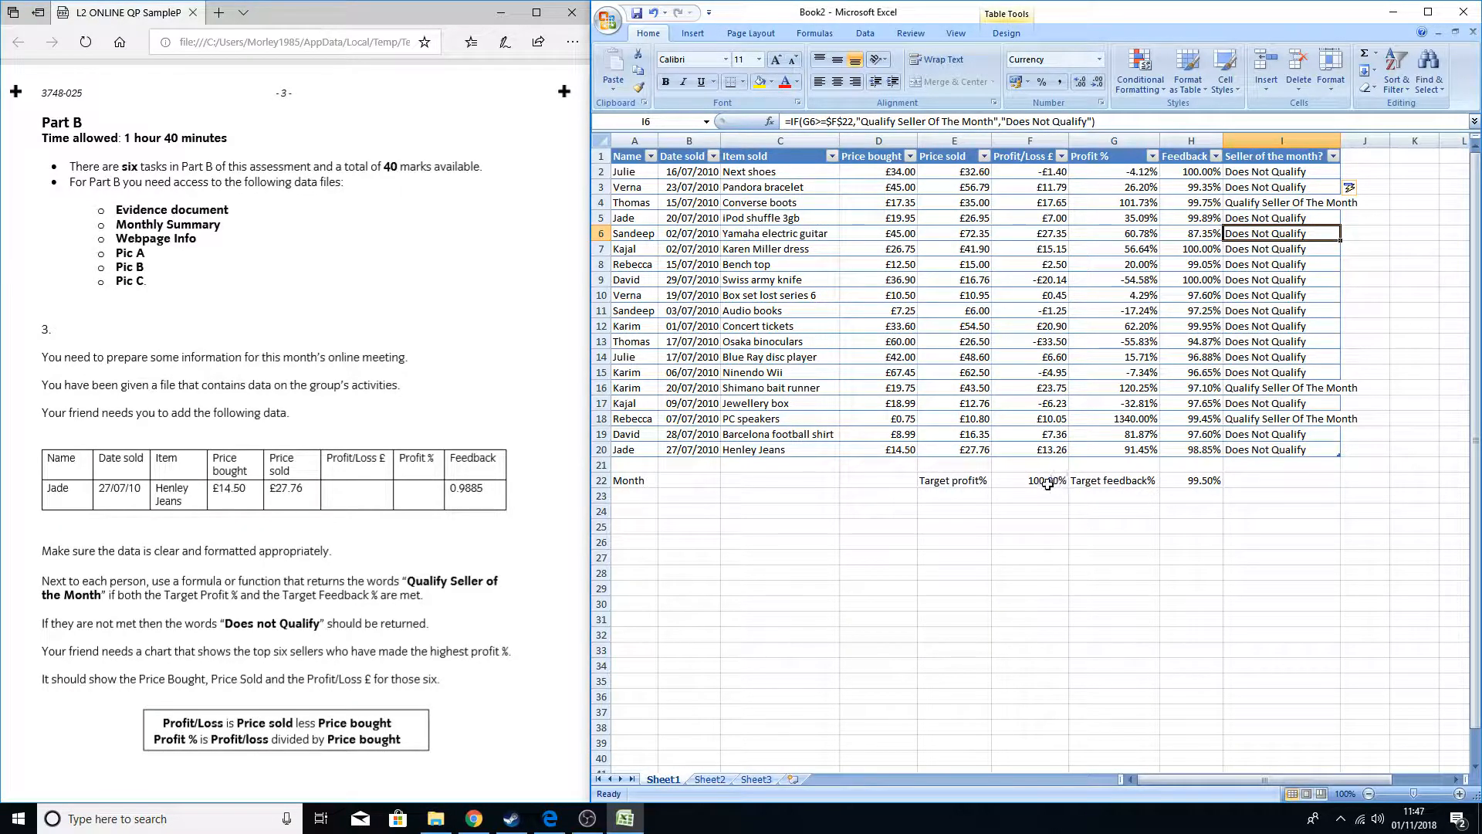
key(Down)
key(Down)
key(Down)
key(Down)
key(Down)
key(Down)
key(Down)
key(Down)
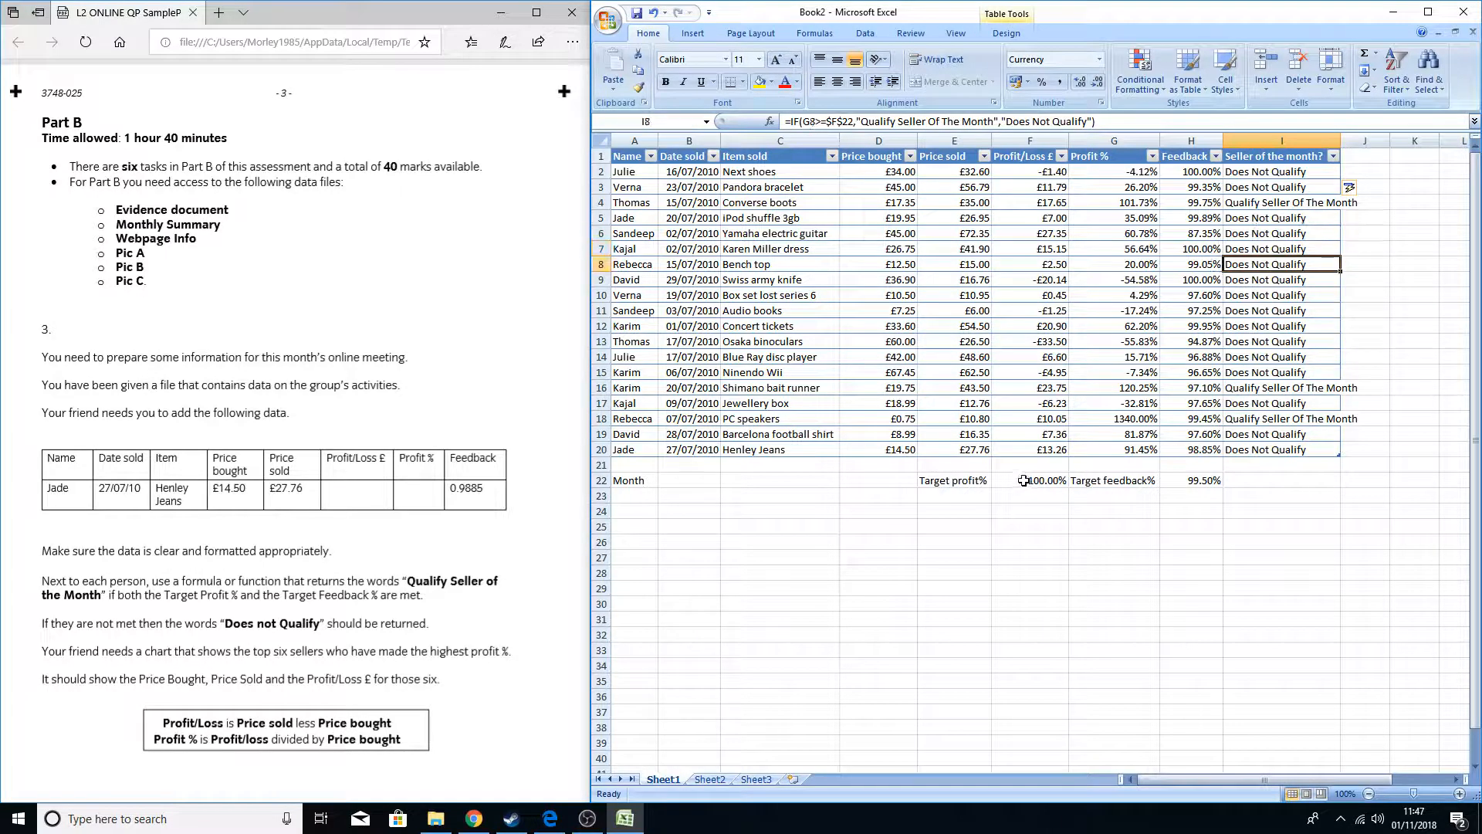
- Examine the IF formulas from cell I8 down to I16 and back up to I2, comparing each one's absolute reference to $F$22
key(Down)
key(Down)
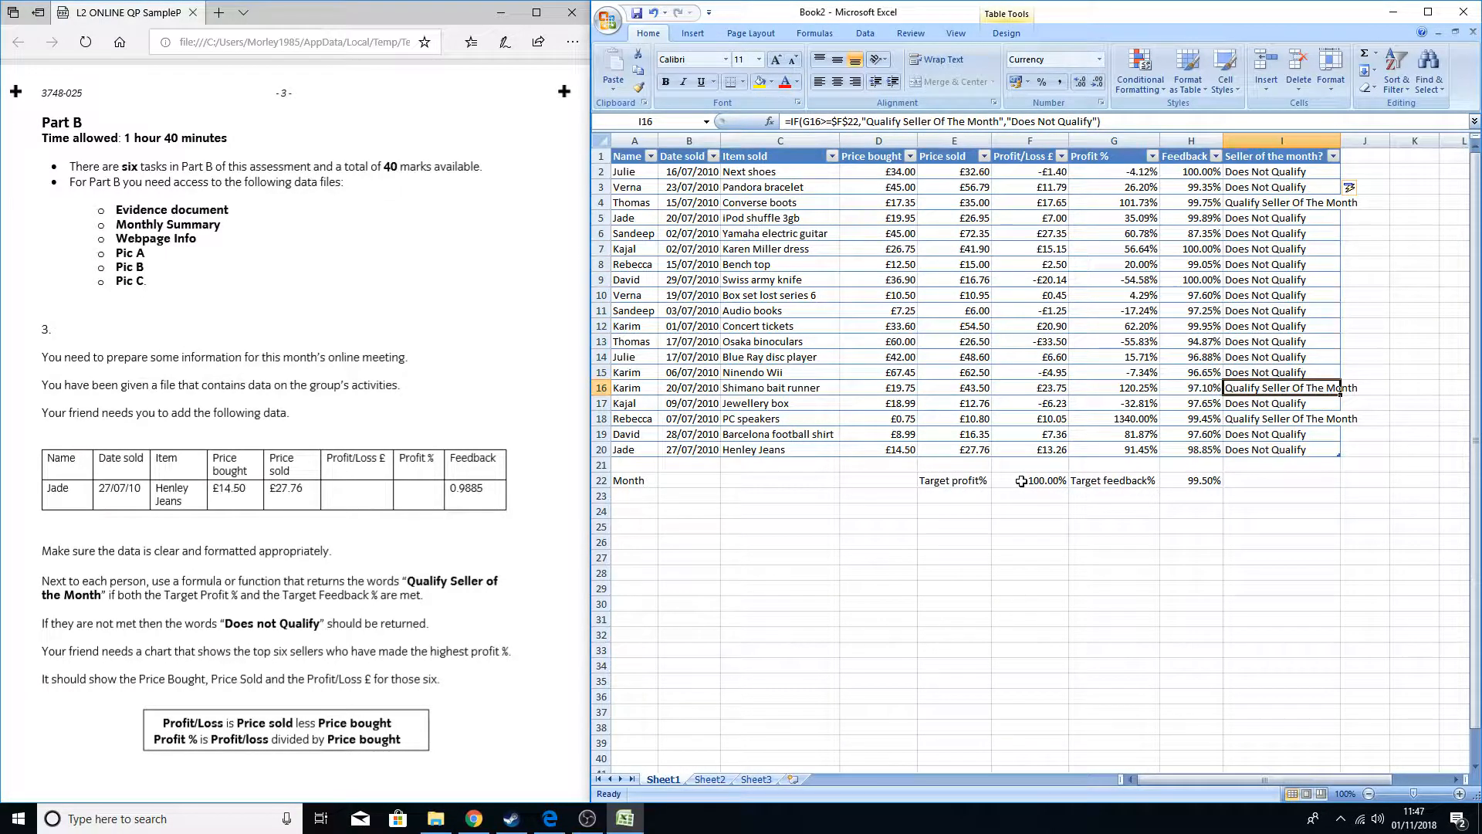
key(Up)
key(Up)
key(Up)
key(Up)
key(Up)
key(Up)
key(Up)
key(Up)
key(Up)
key(Up)
key(Up)
key(Up)
key(Up)
key(Up)
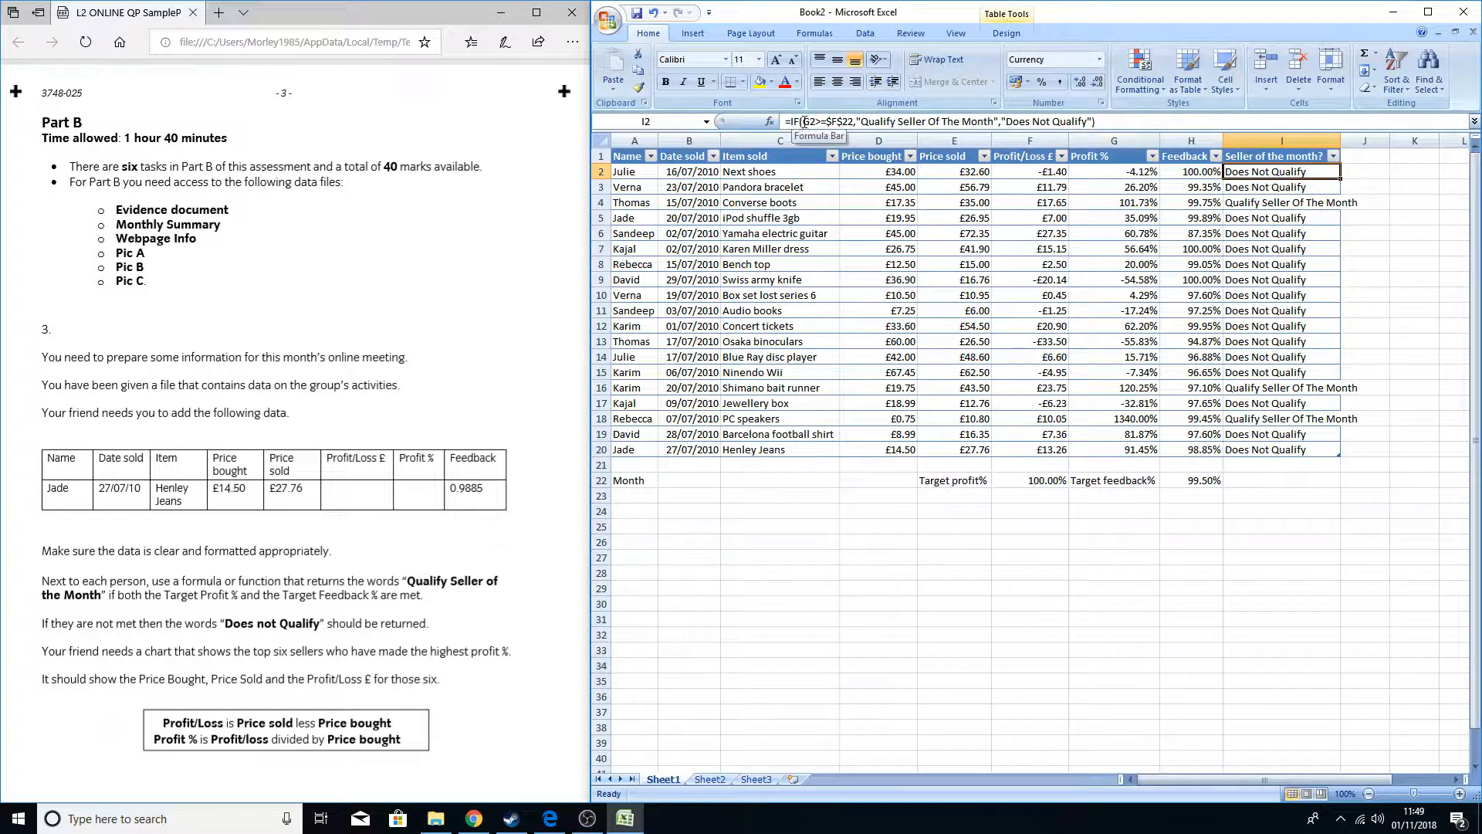
- Insert an AND function at the start of the IF logical test in cell I2, with G2>=$F$22 as its first condition
drag(804, 121, 1092, 125)
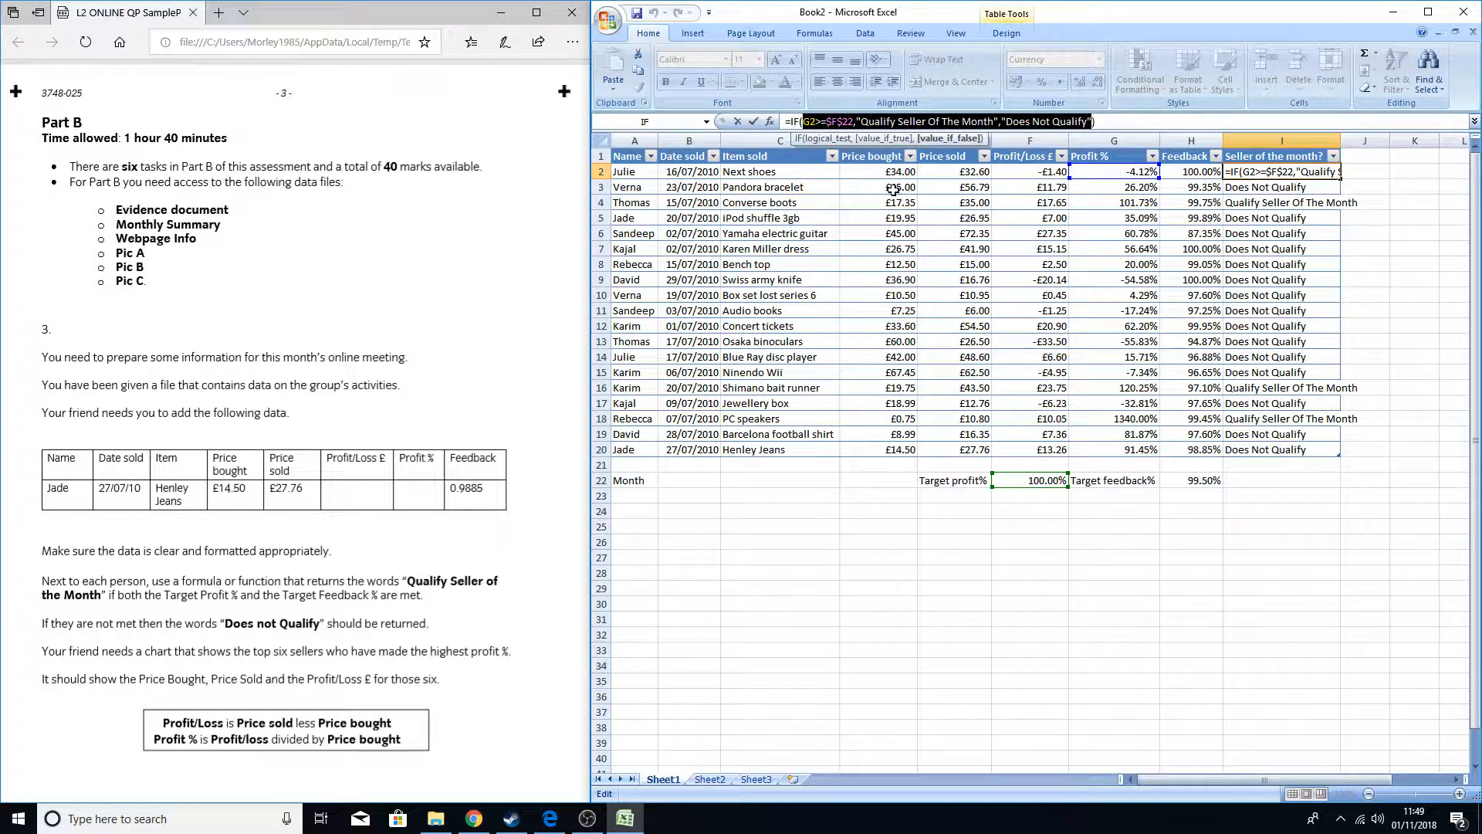
key(Left)
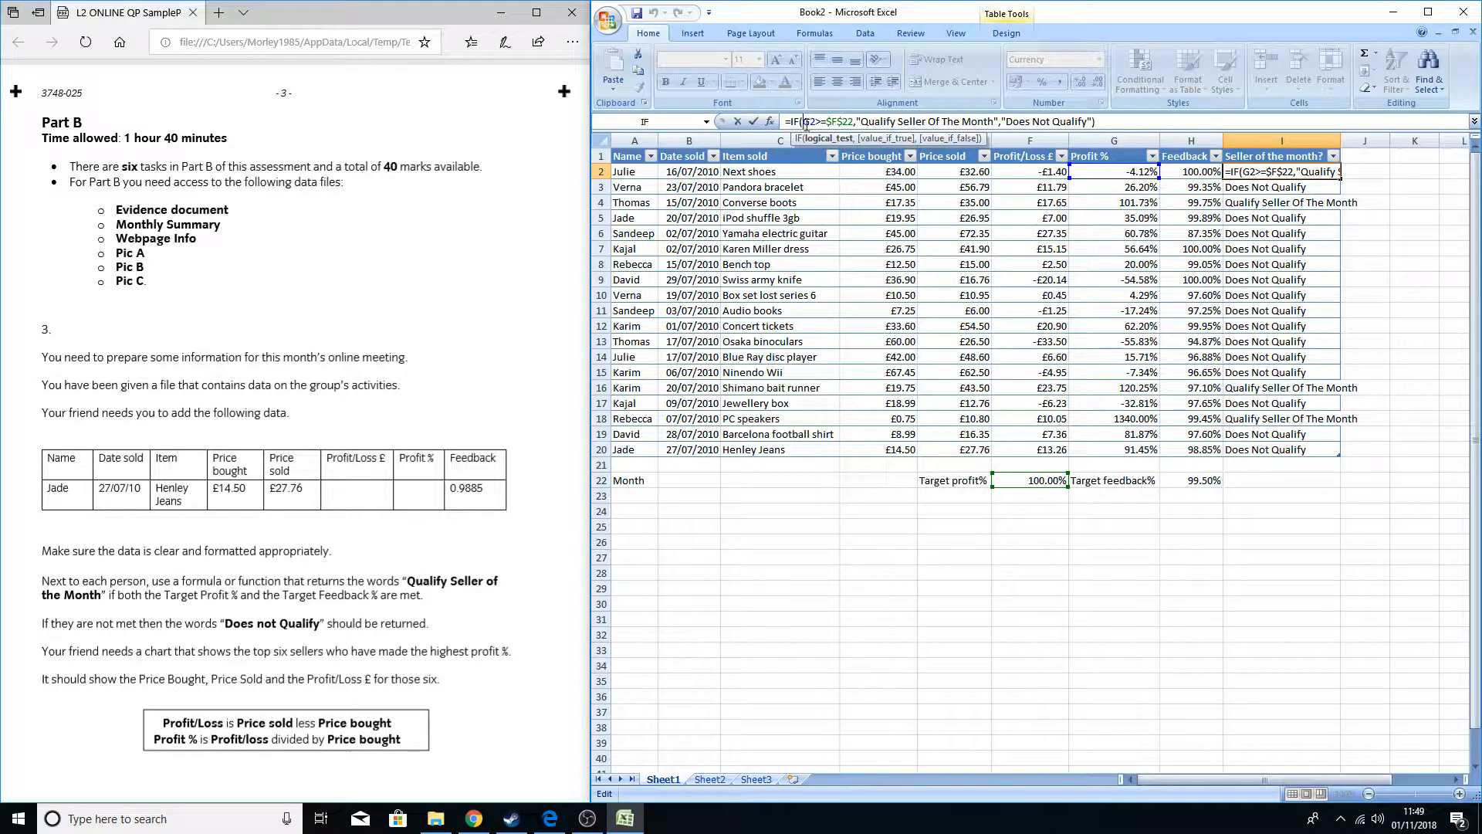
text(AND)
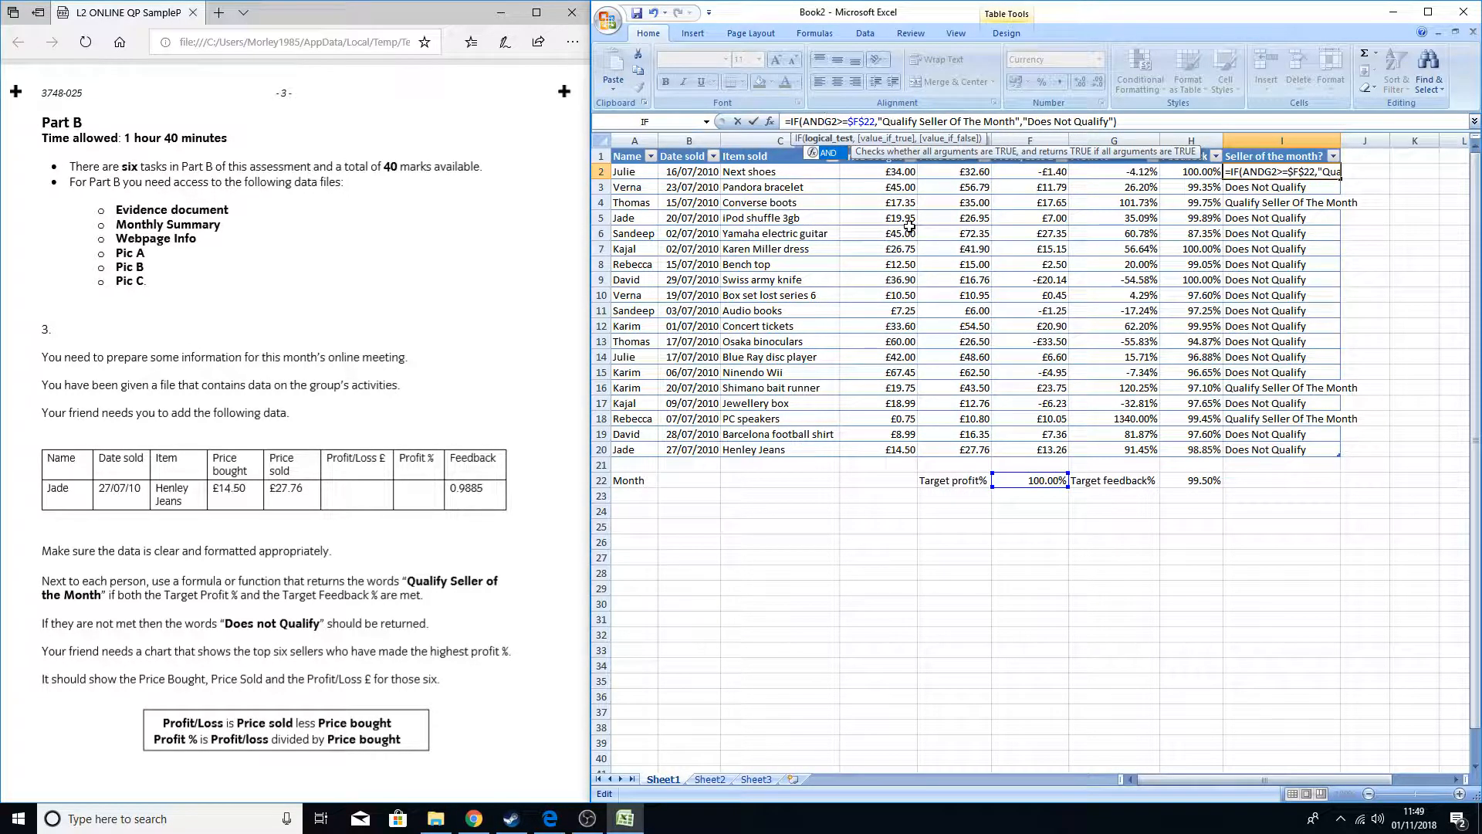
text(()
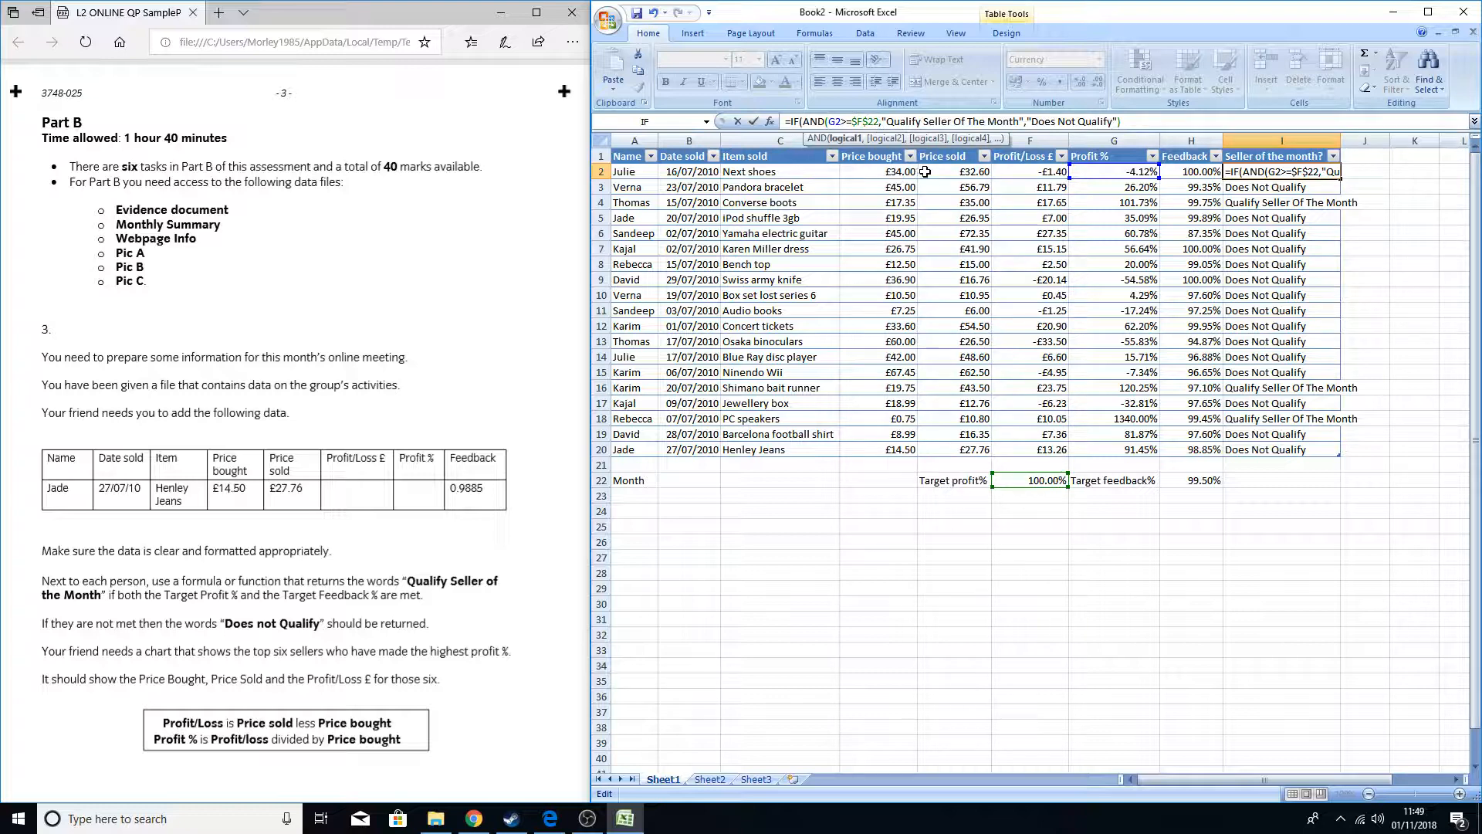
- Add H2>=$H$22 as the AND function's second condition in cell I2, close its bracket and commit the formula
key(Right)
text(H2>)
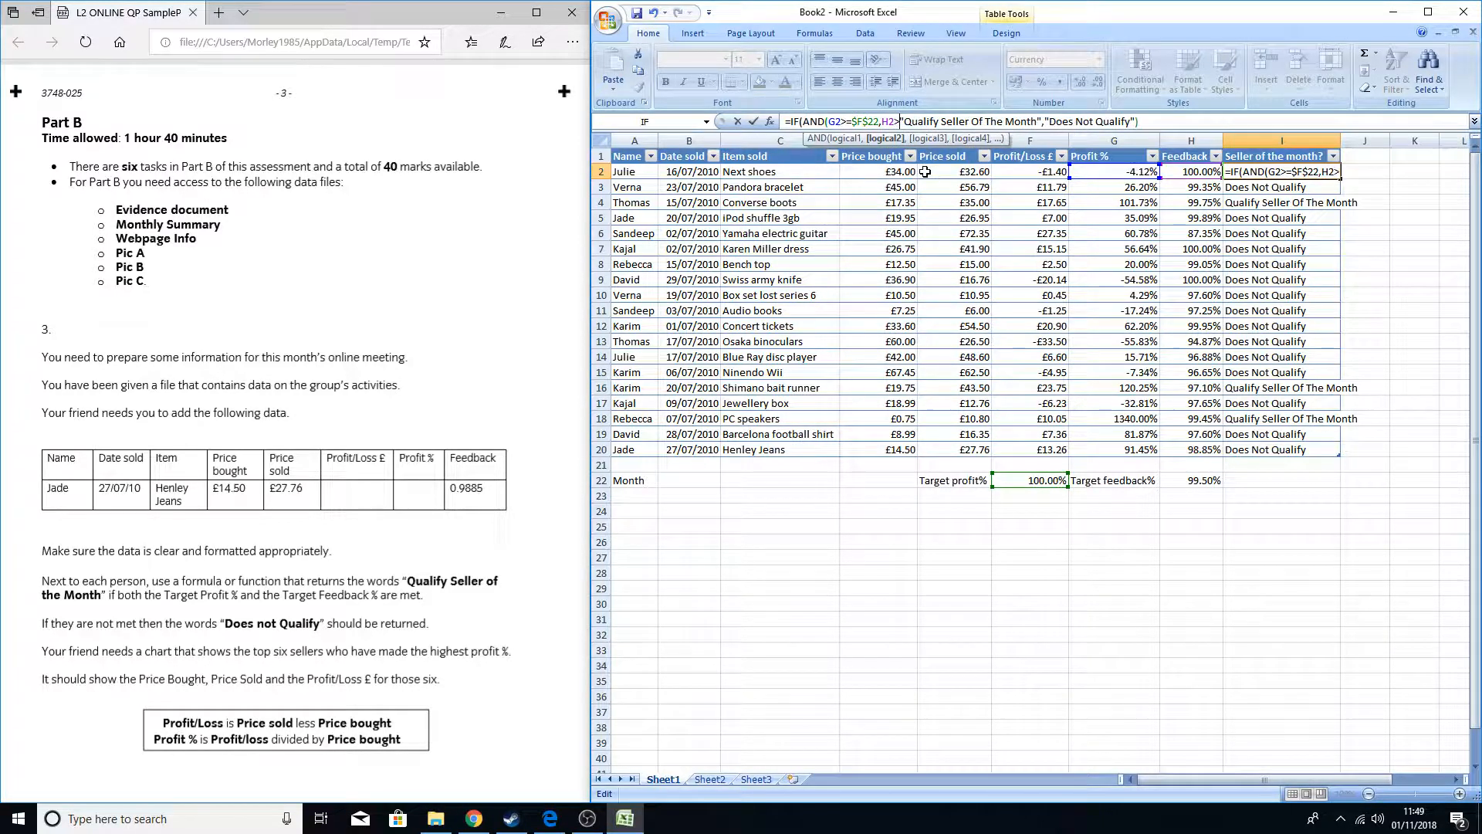
text(=)
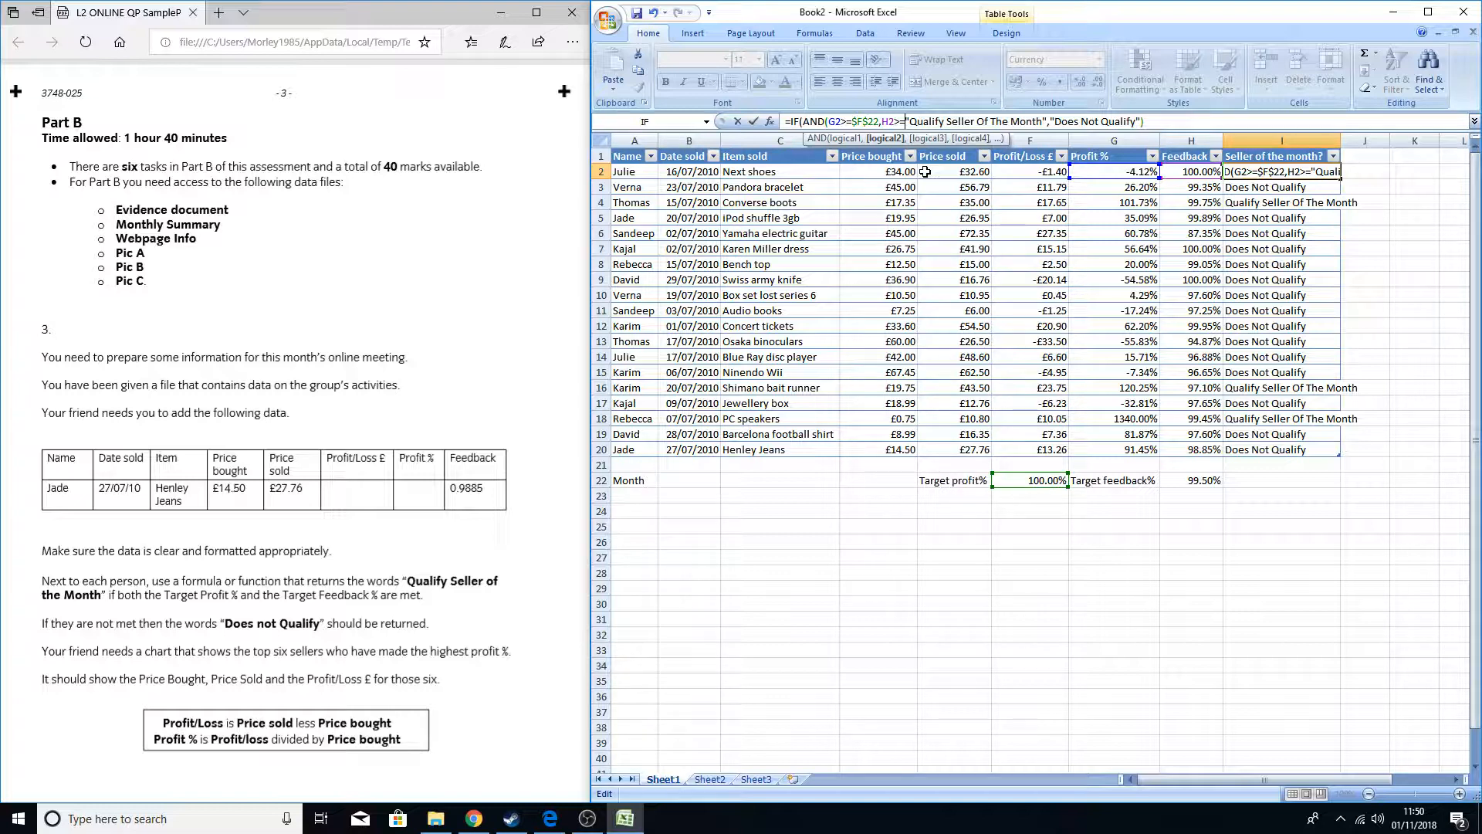
text($H)
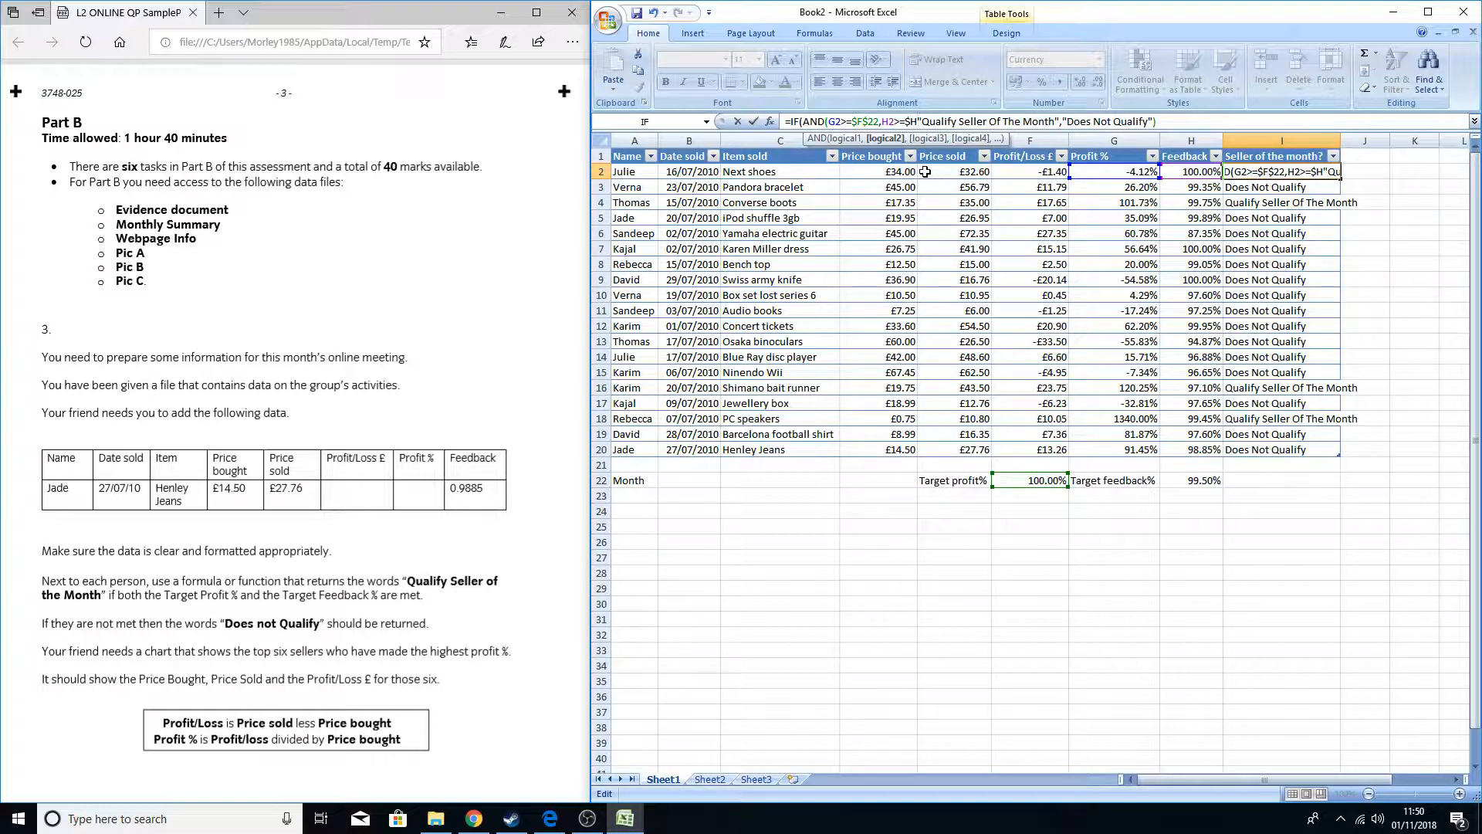
text($22)
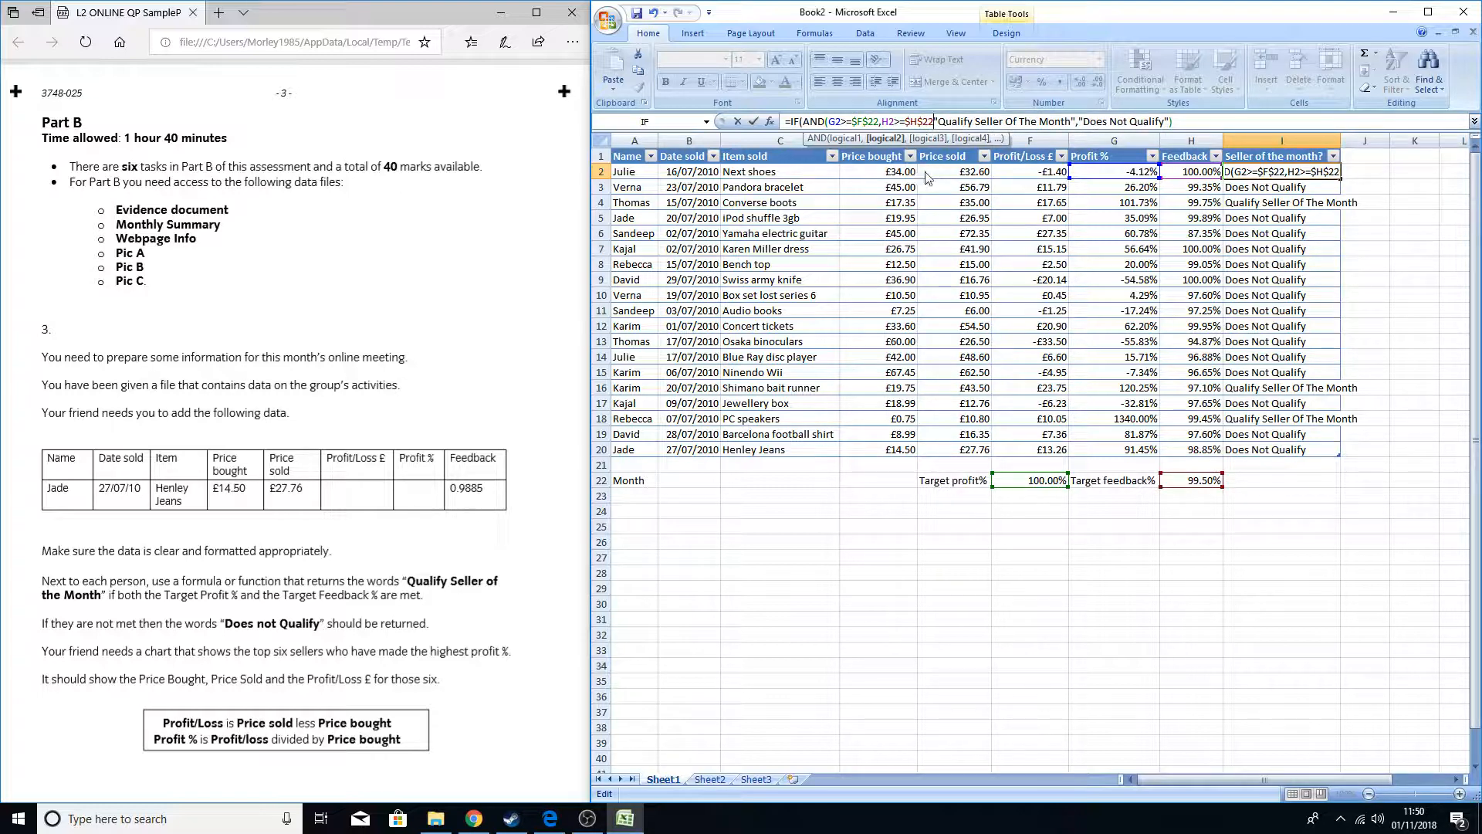
text())
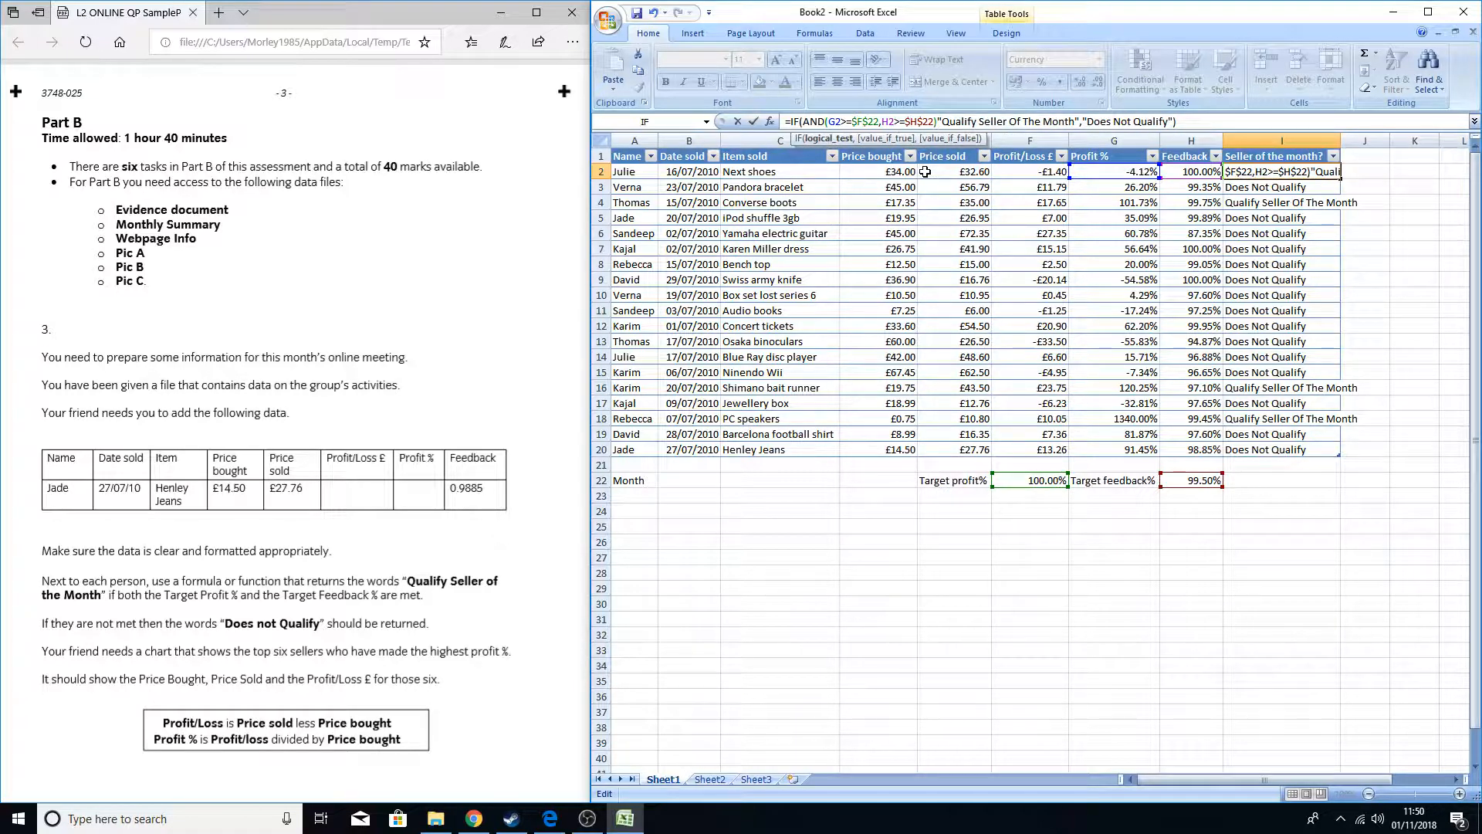
text(,)
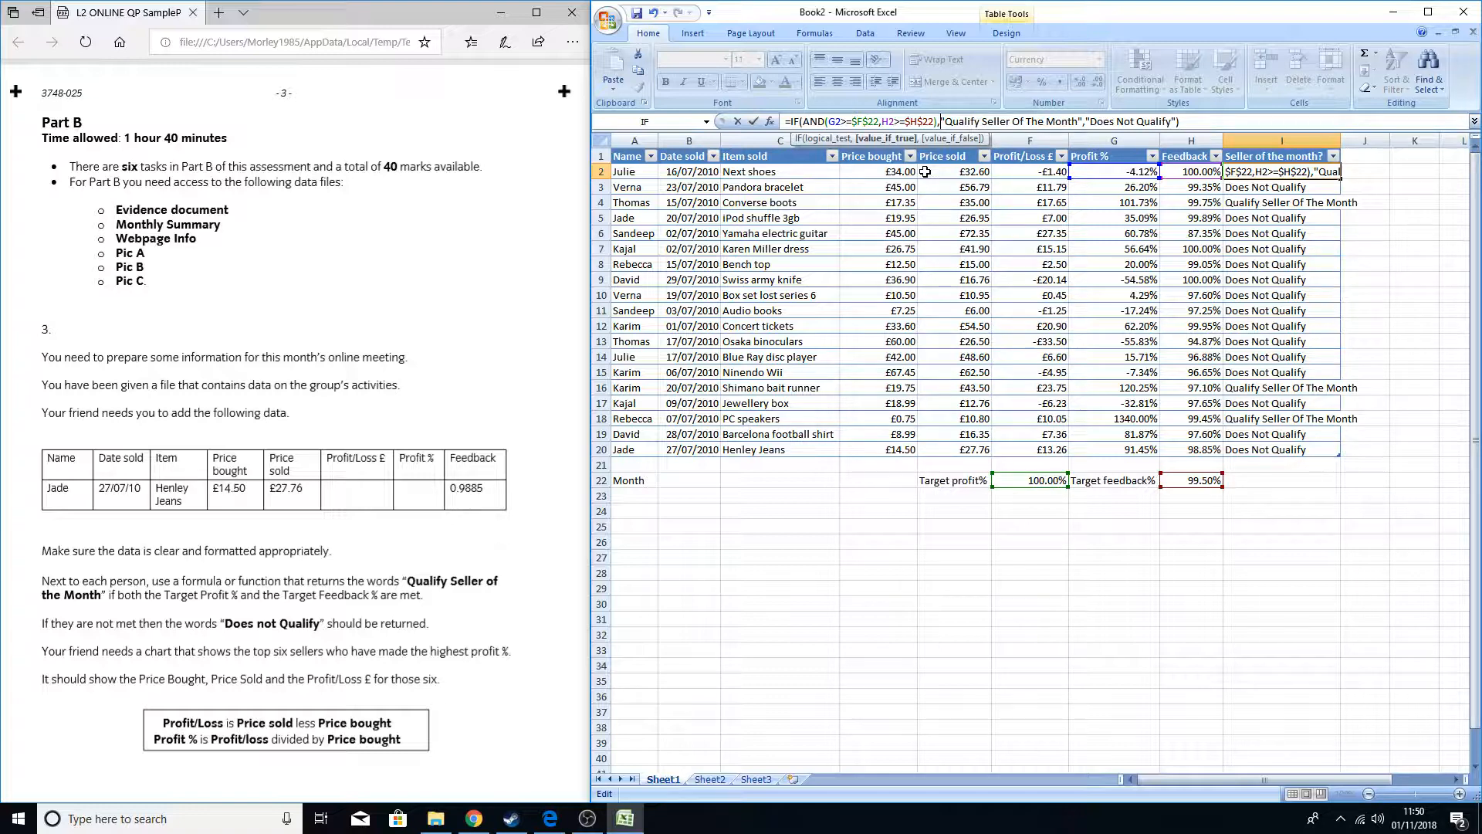
key(Return)
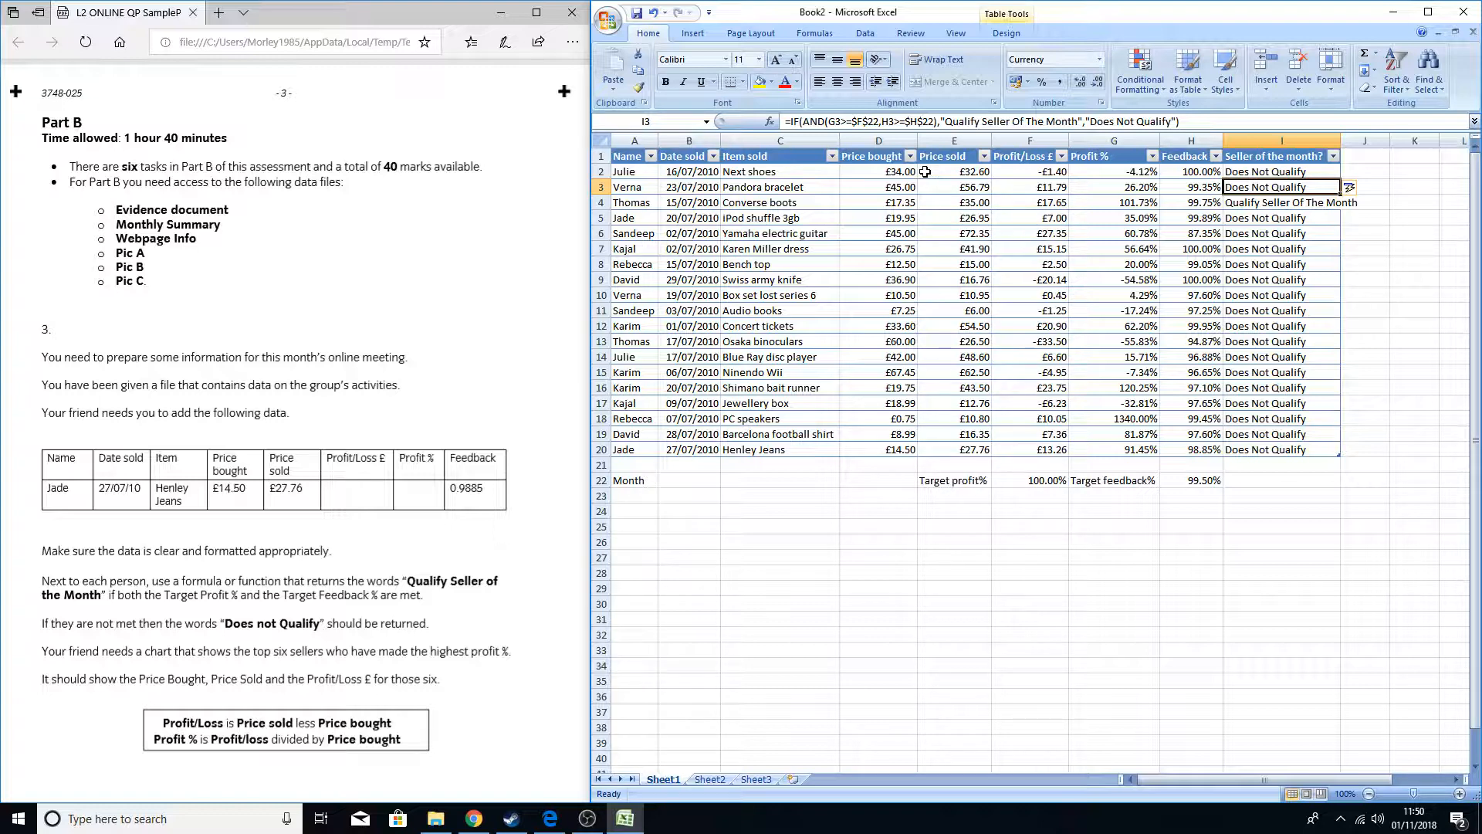
- Review the IF and AND formulas in cells I2 to I6, checking that both target references stay fixed in each row
key(Up)
key(Down)
key(Down)
key(Down)
key(Down)
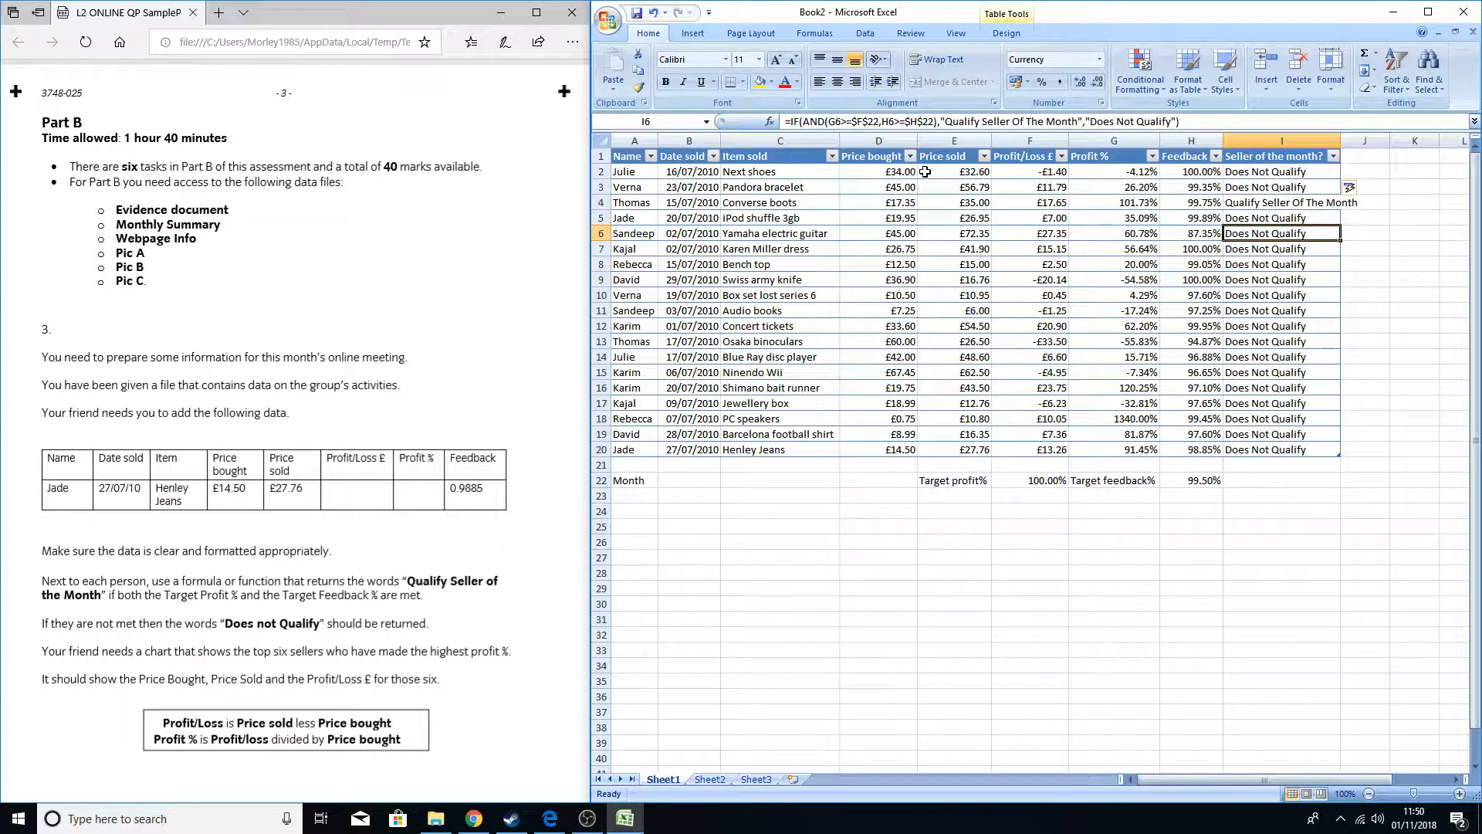
key(Up)
key(Up)
key(Up)
key(Up)
key(Down)
key(Down)
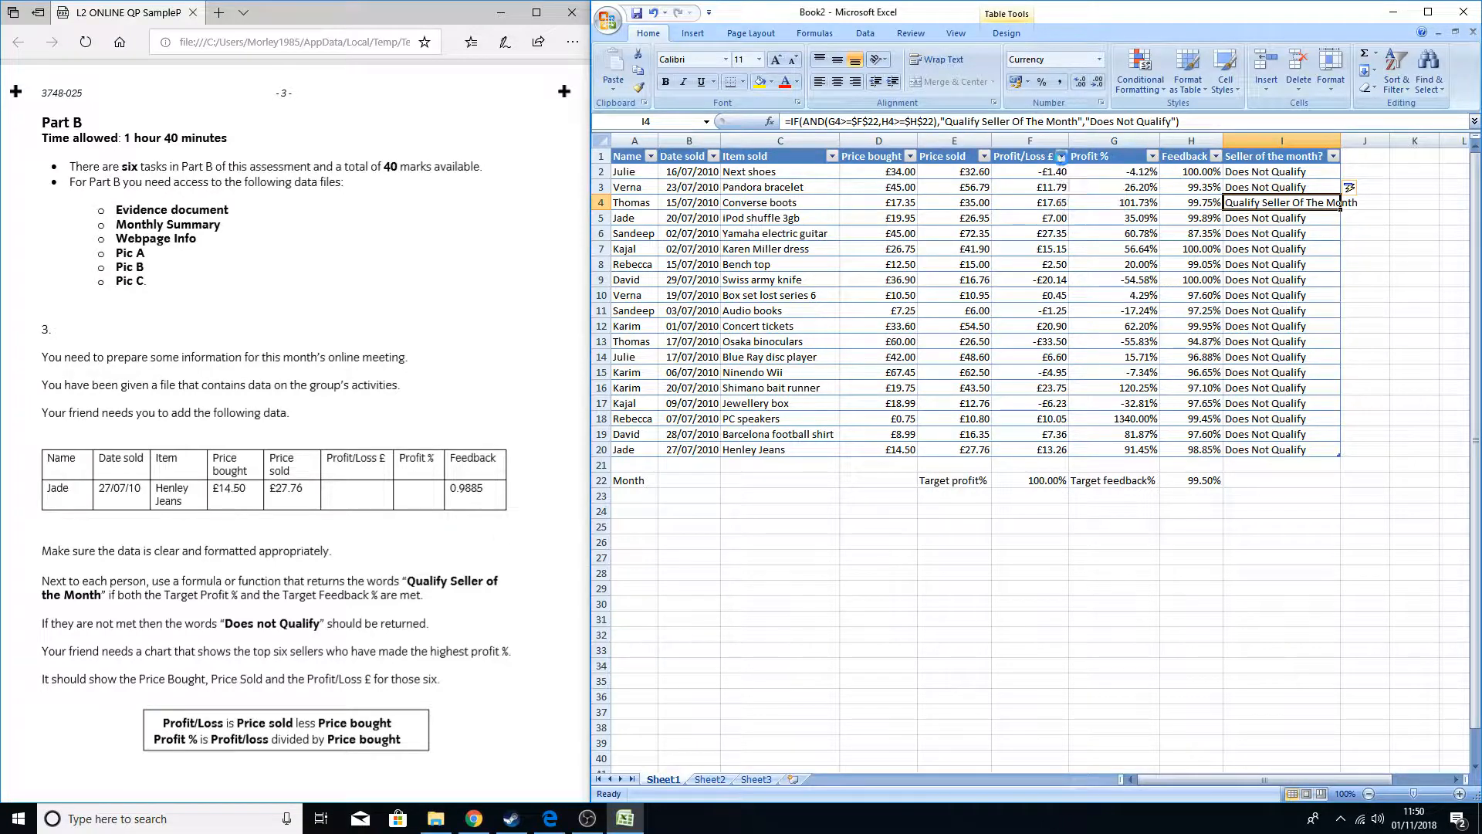
click(1061, 157)
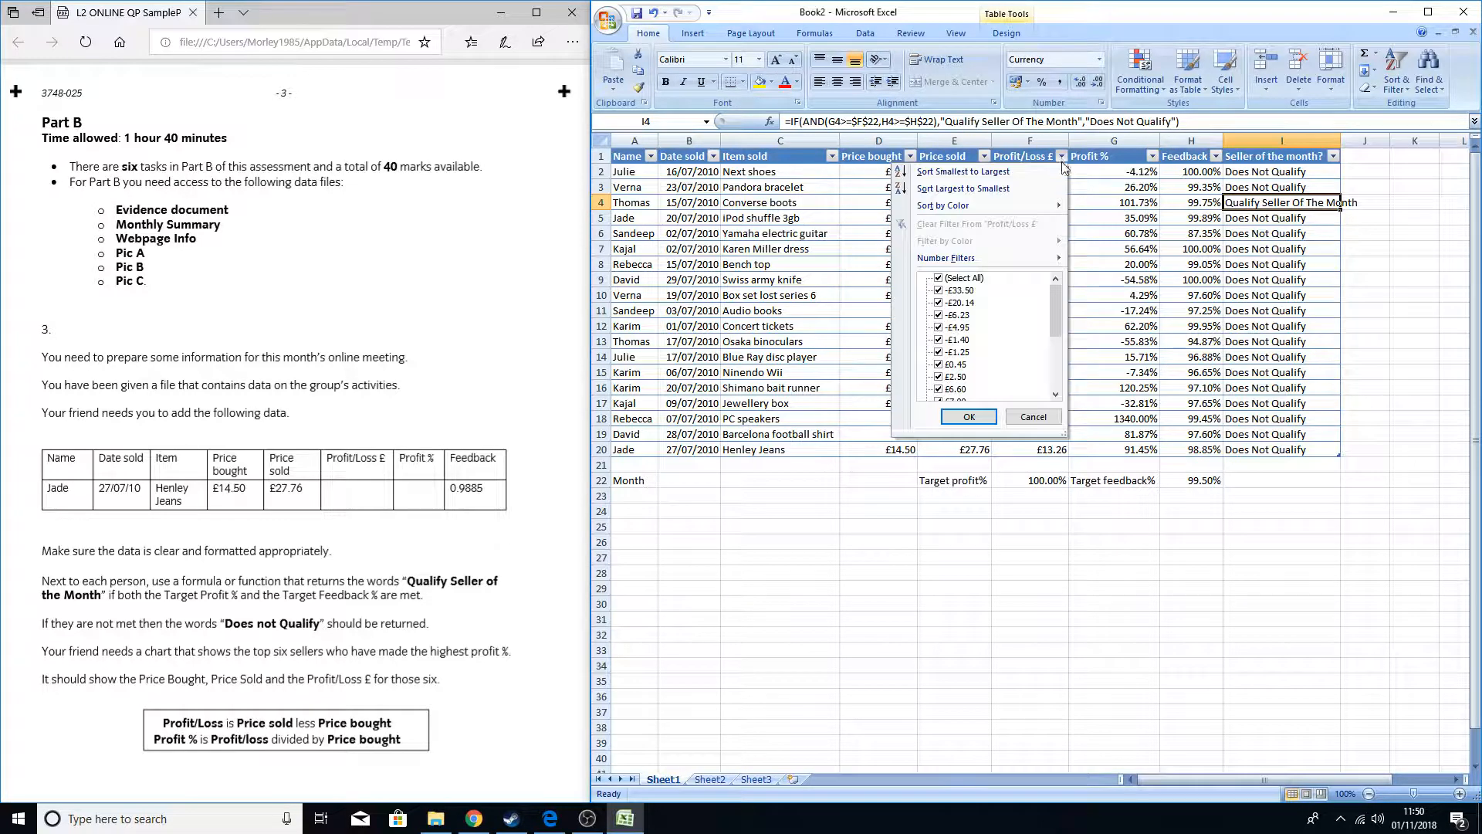
click(940, 279)
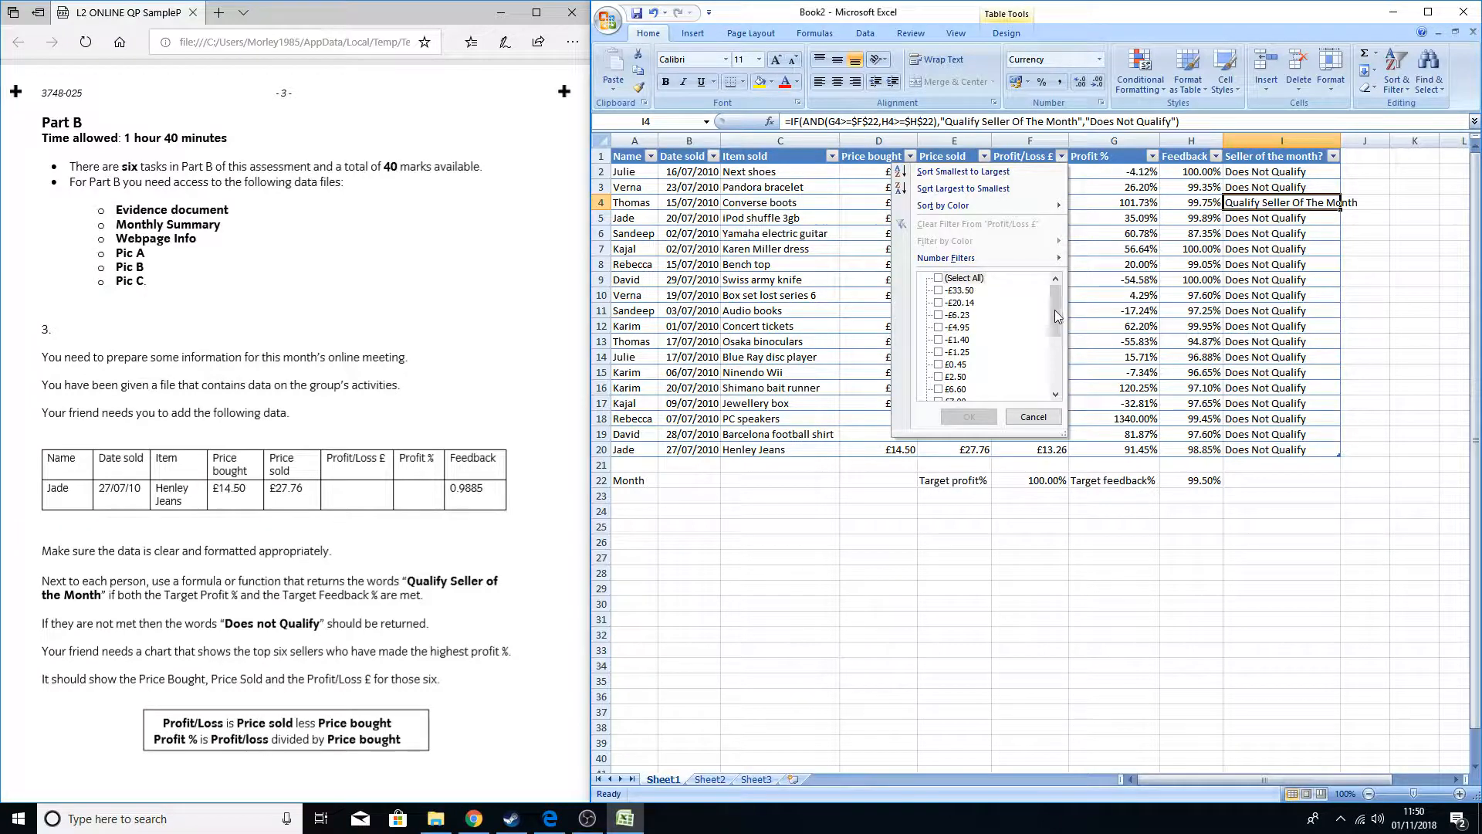
mouse_move(1055, 309)
mouse_down()
mouse_move(1068, 373)
mouse_move(1055, 279)
mouse_up()
click(941, 278)
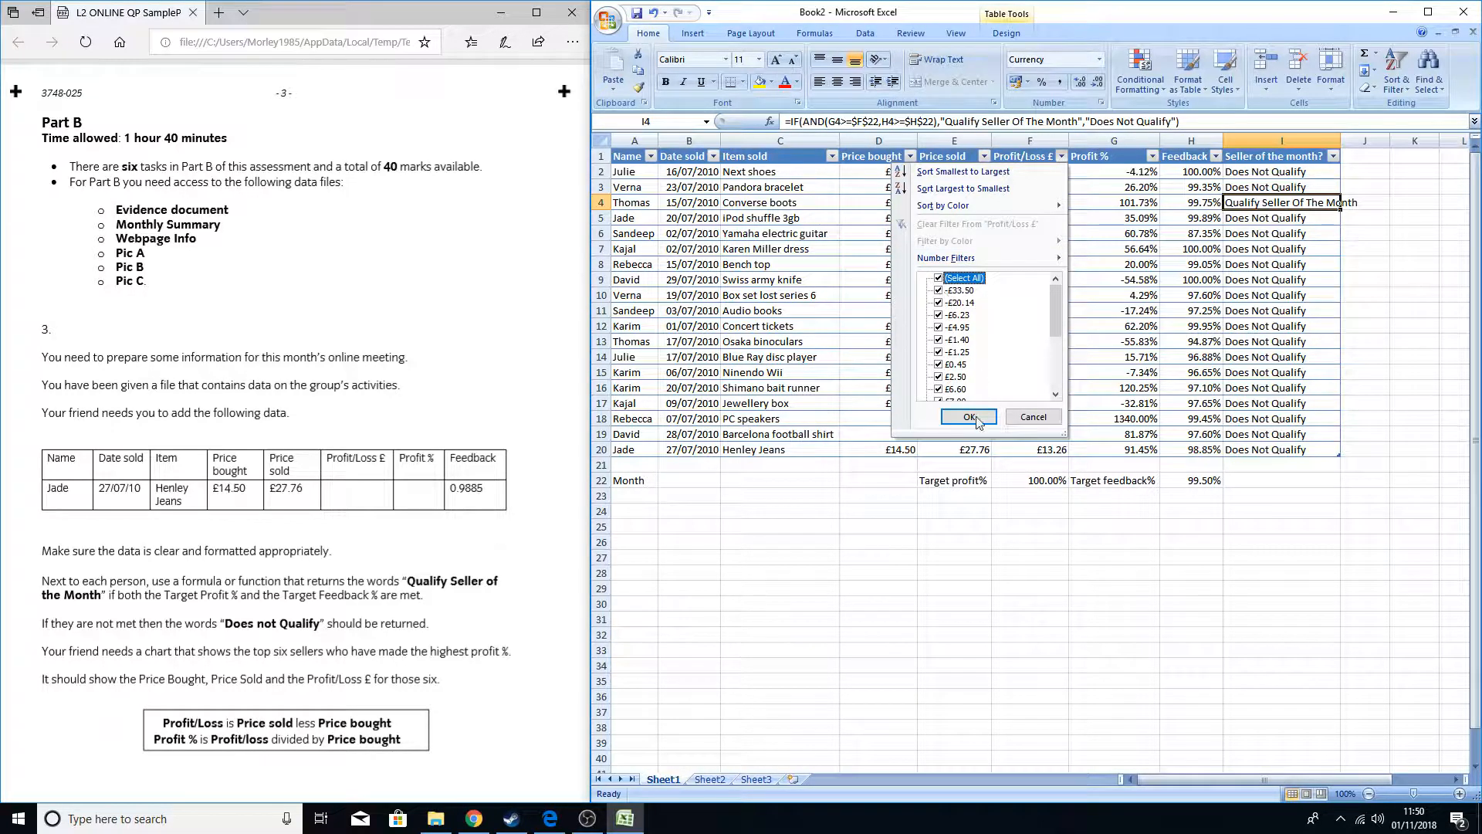
click(974, 417)
- Filter the Profit % column to 101.73%, 120.25% and 1340.00% to compare those sellers, and clear the filter again
click(1153, 156)
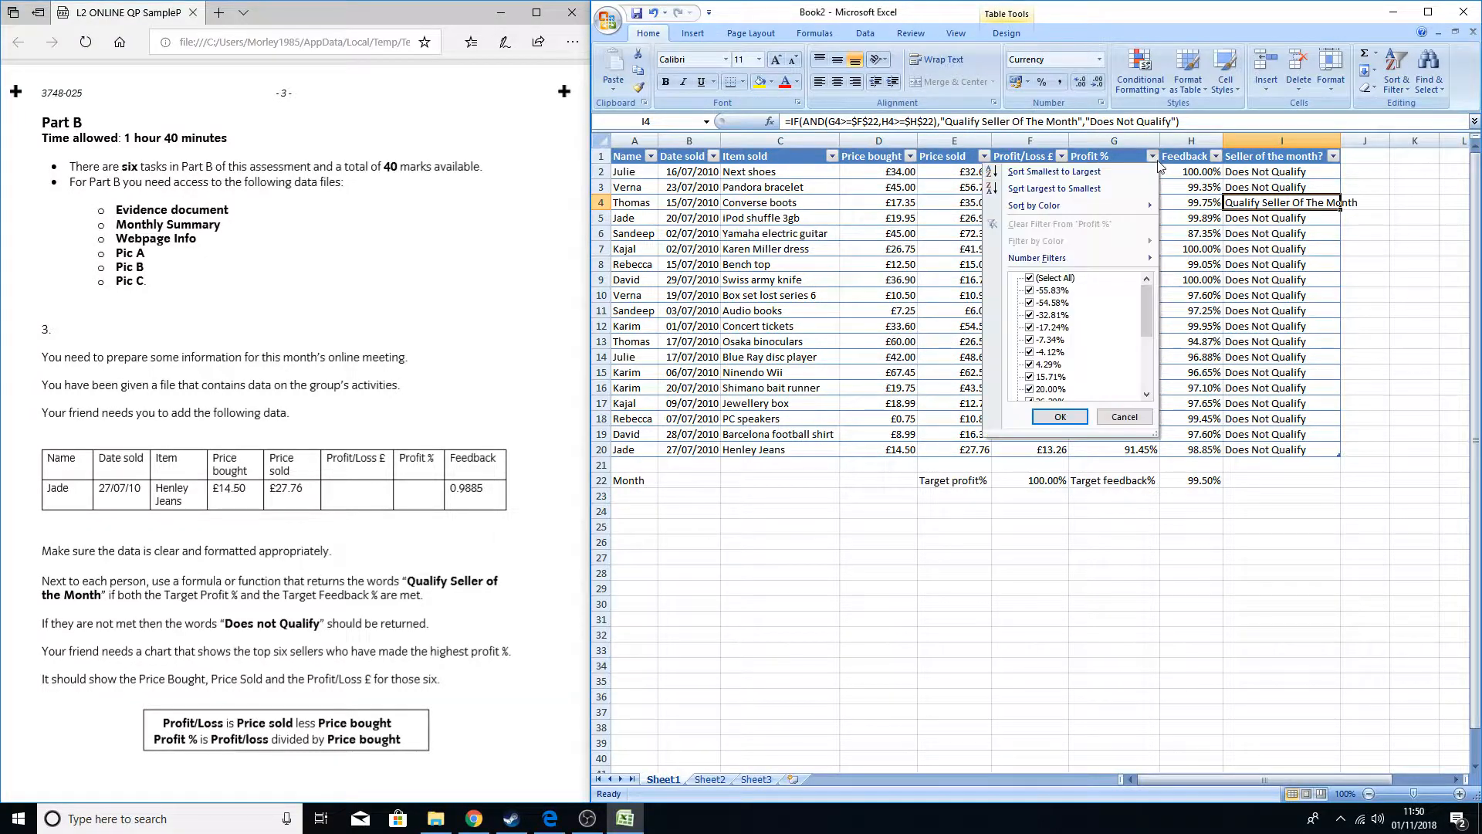
click(1030, 279)
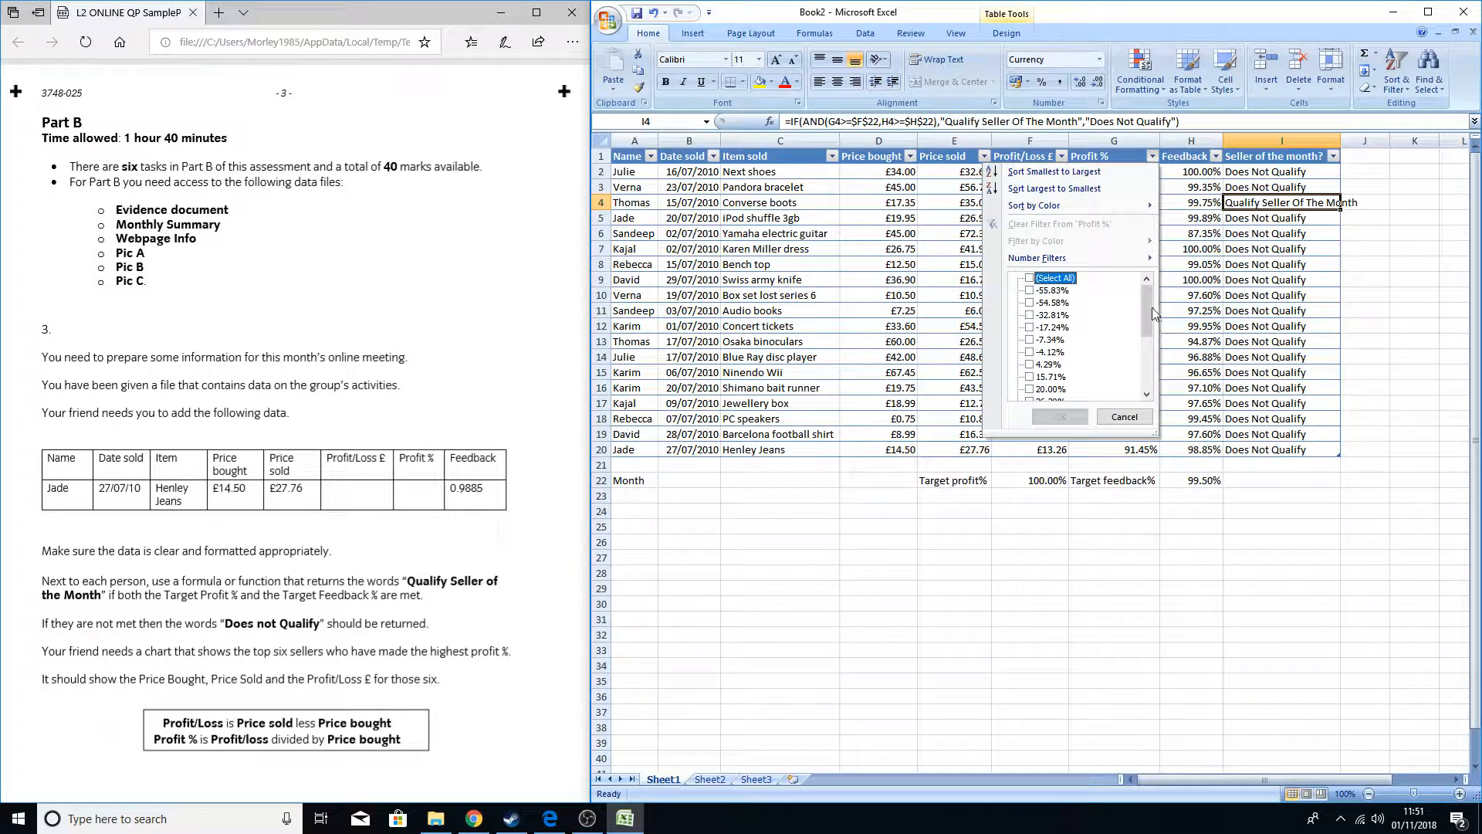
drag(1148, 309, 1150, 363)
click(1029, 365)
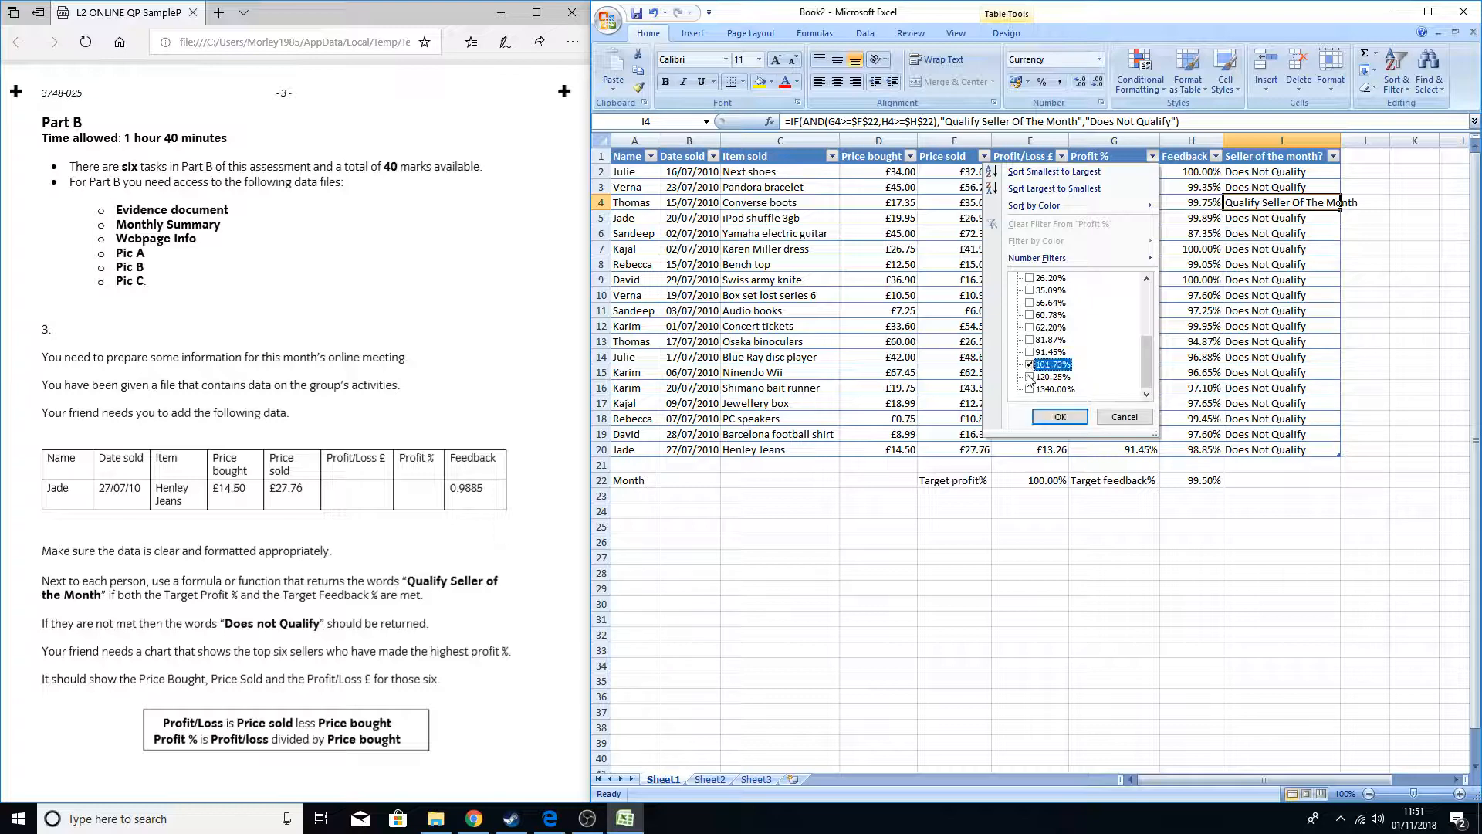
click(1029, 377)
click(1029, 389)
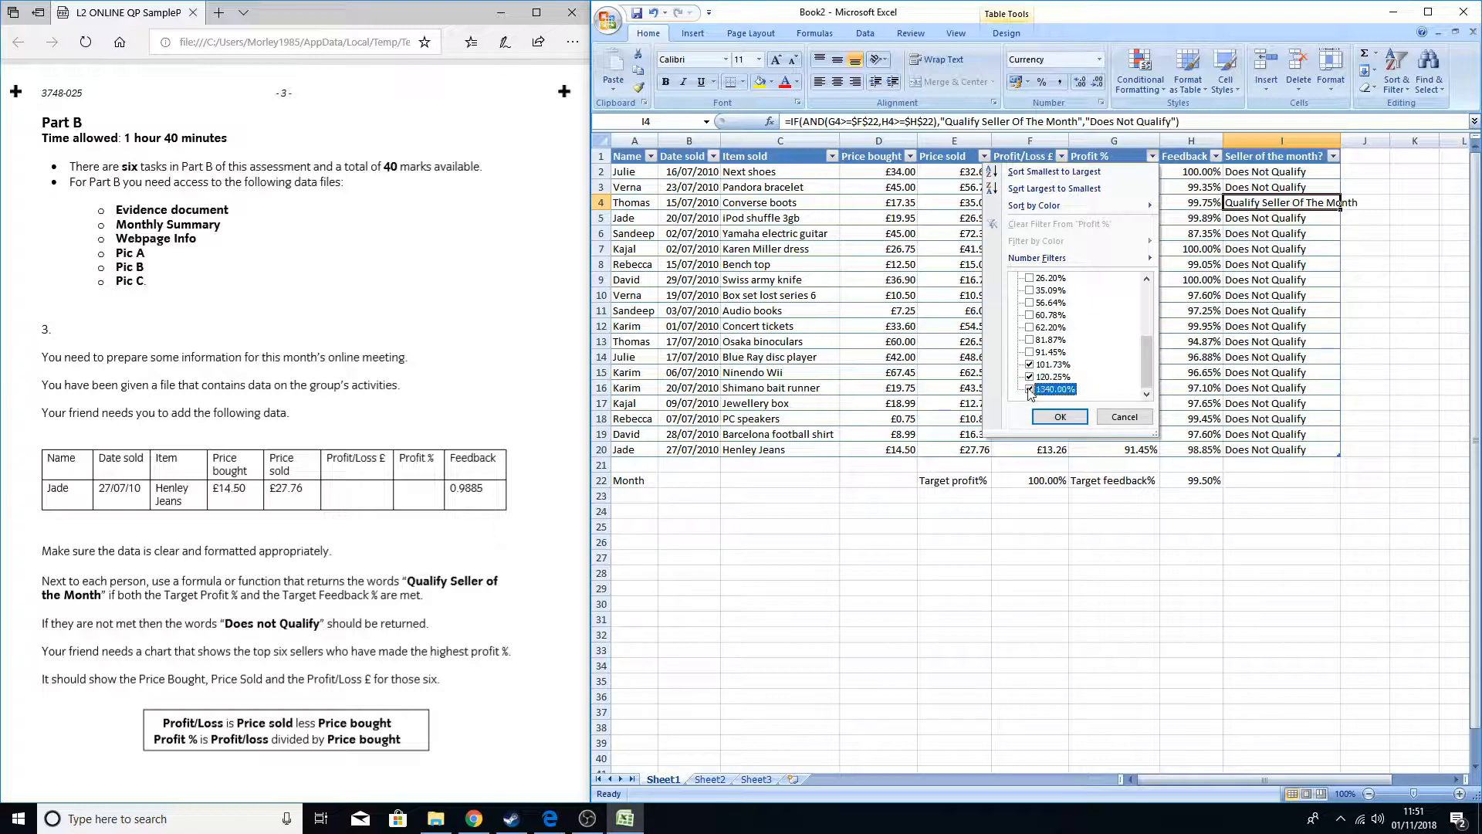
click(1060, 417)
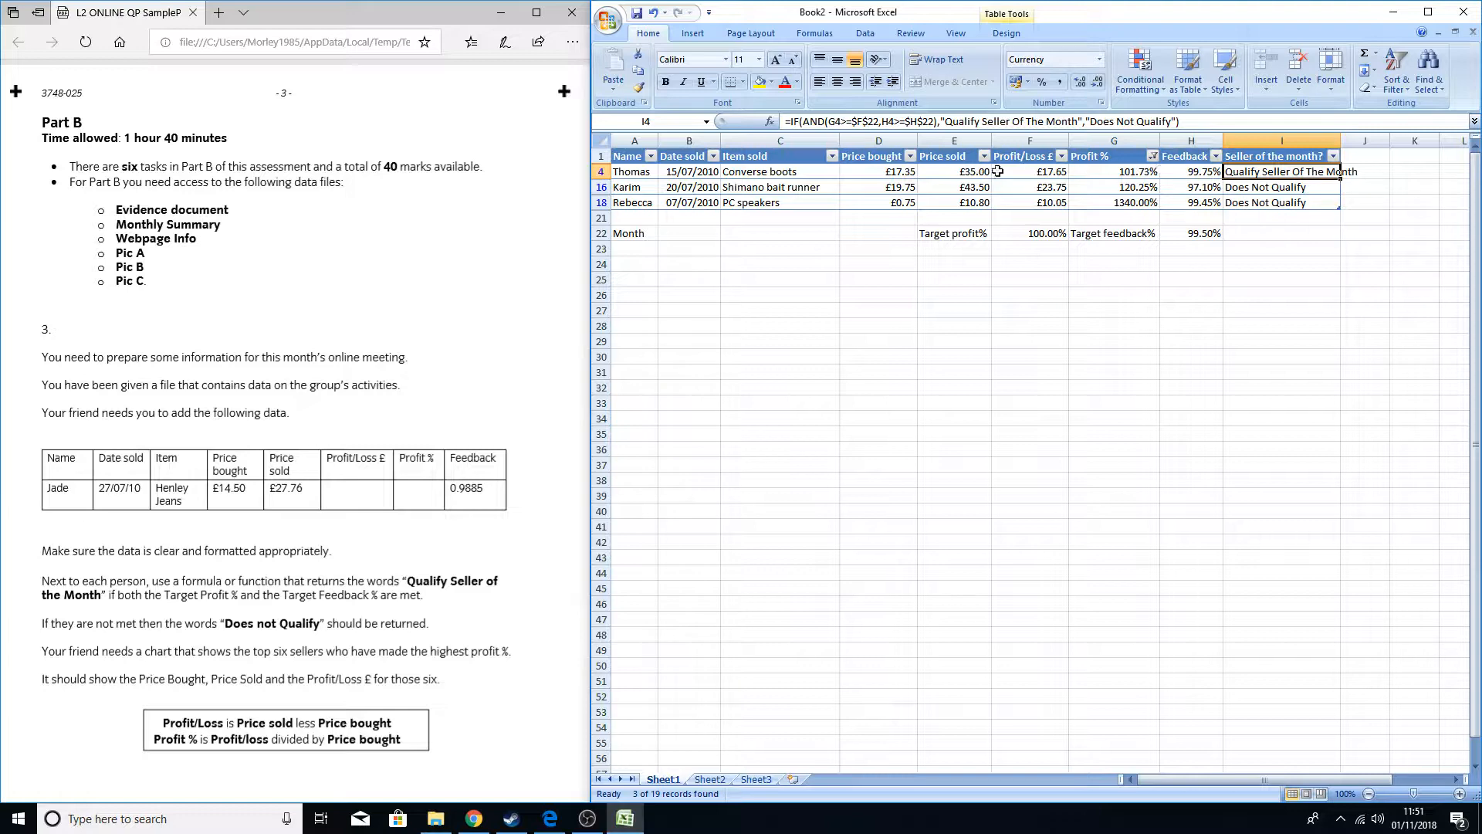
click(1153, 157)
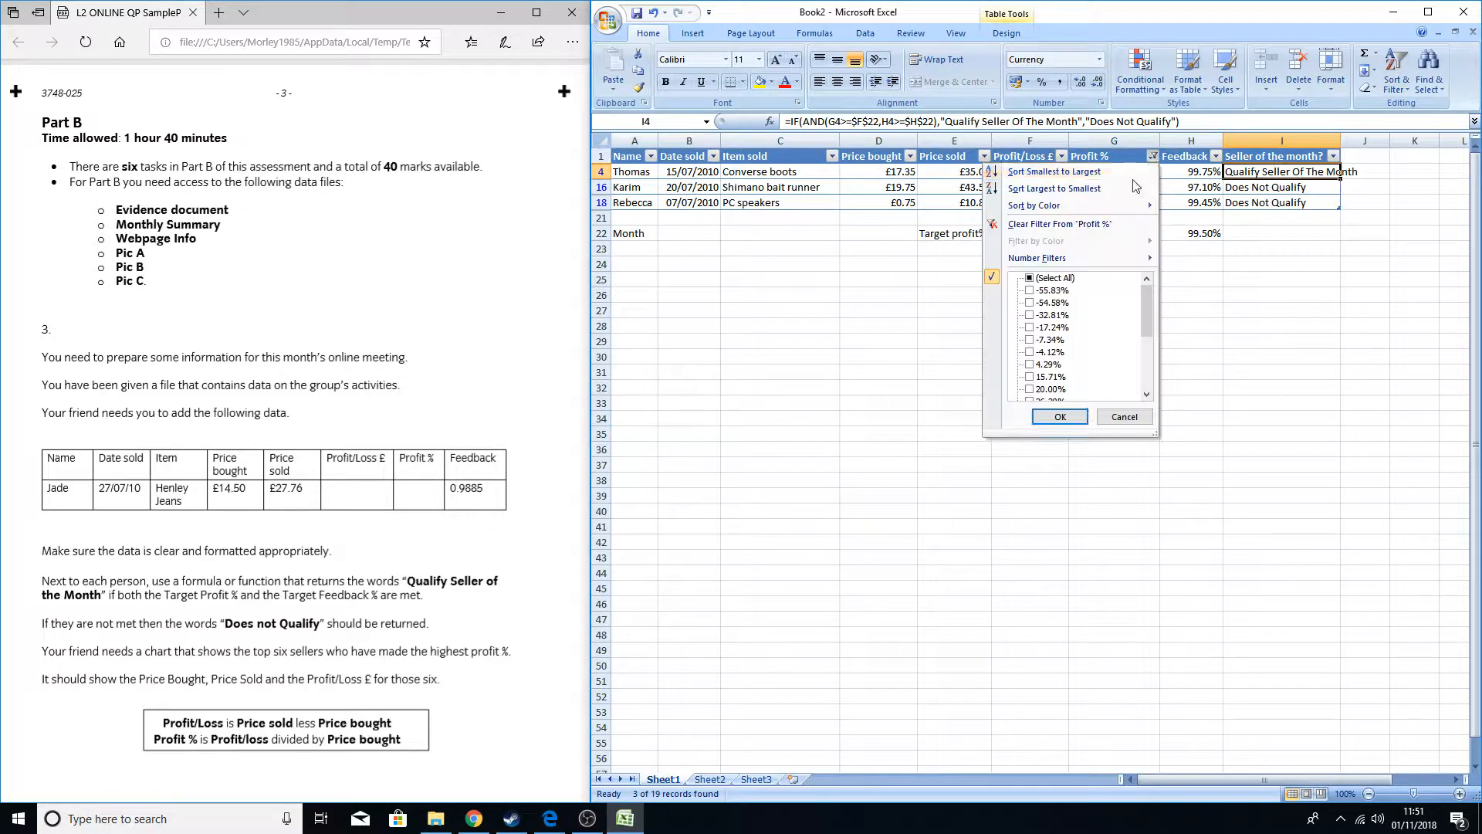
click(1060, 417)
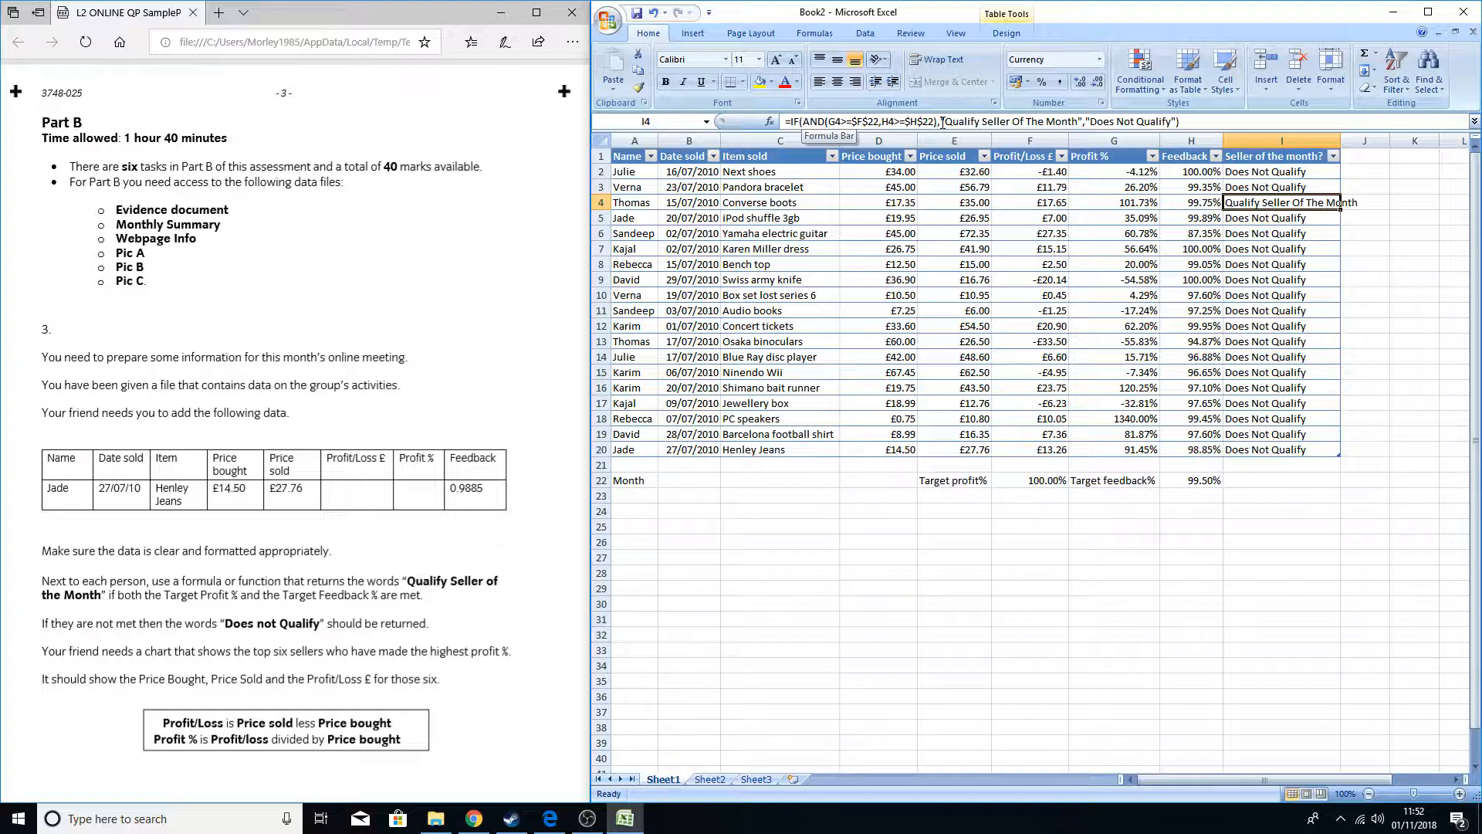
- Examine the AND function and its H4>=$H$22 condition in cell I4's formula, and leave the cell
double_click(819, 122)
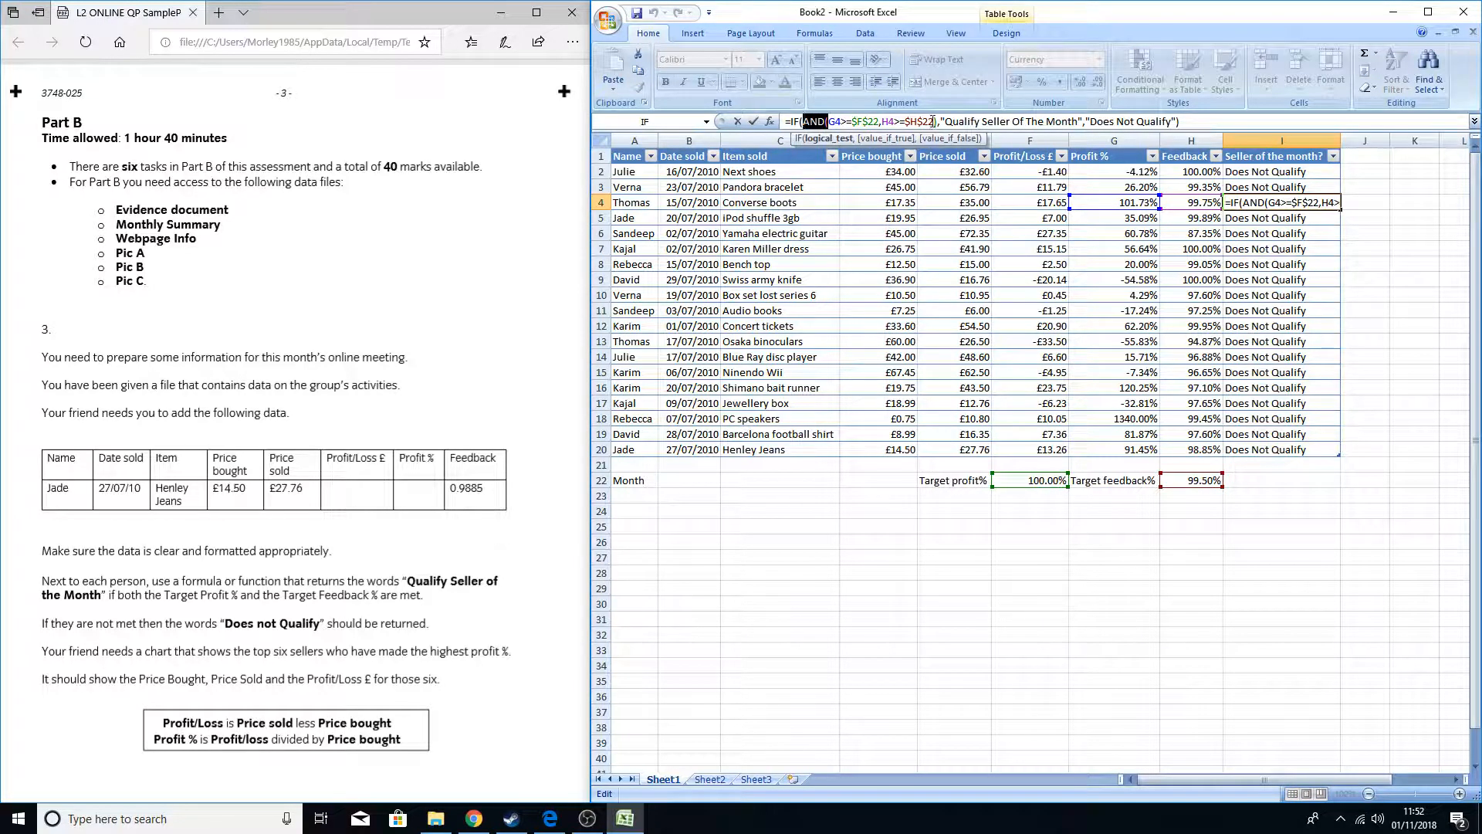
drag(935, 121, 882, 121)
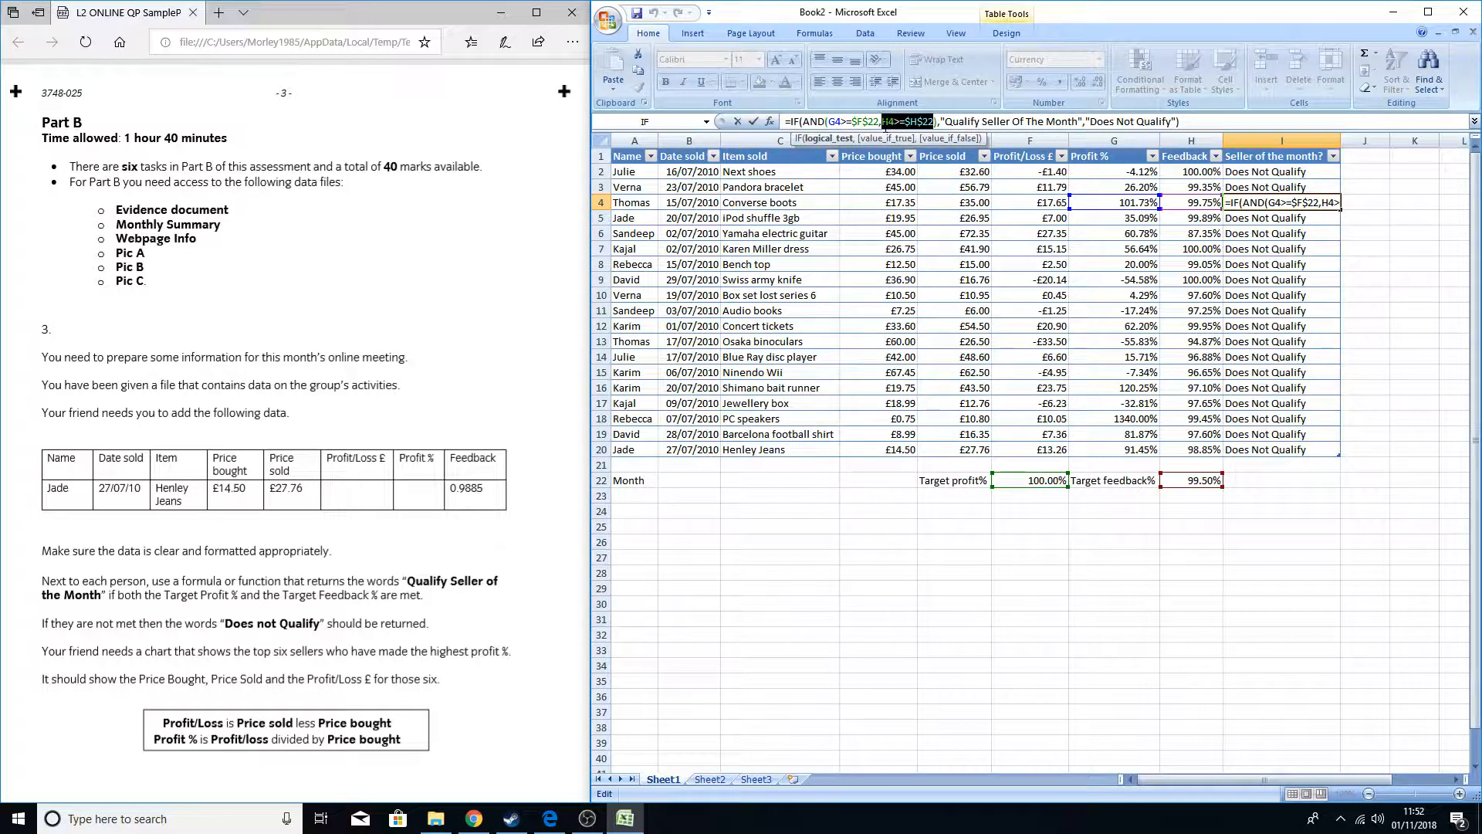
click(935, 121)
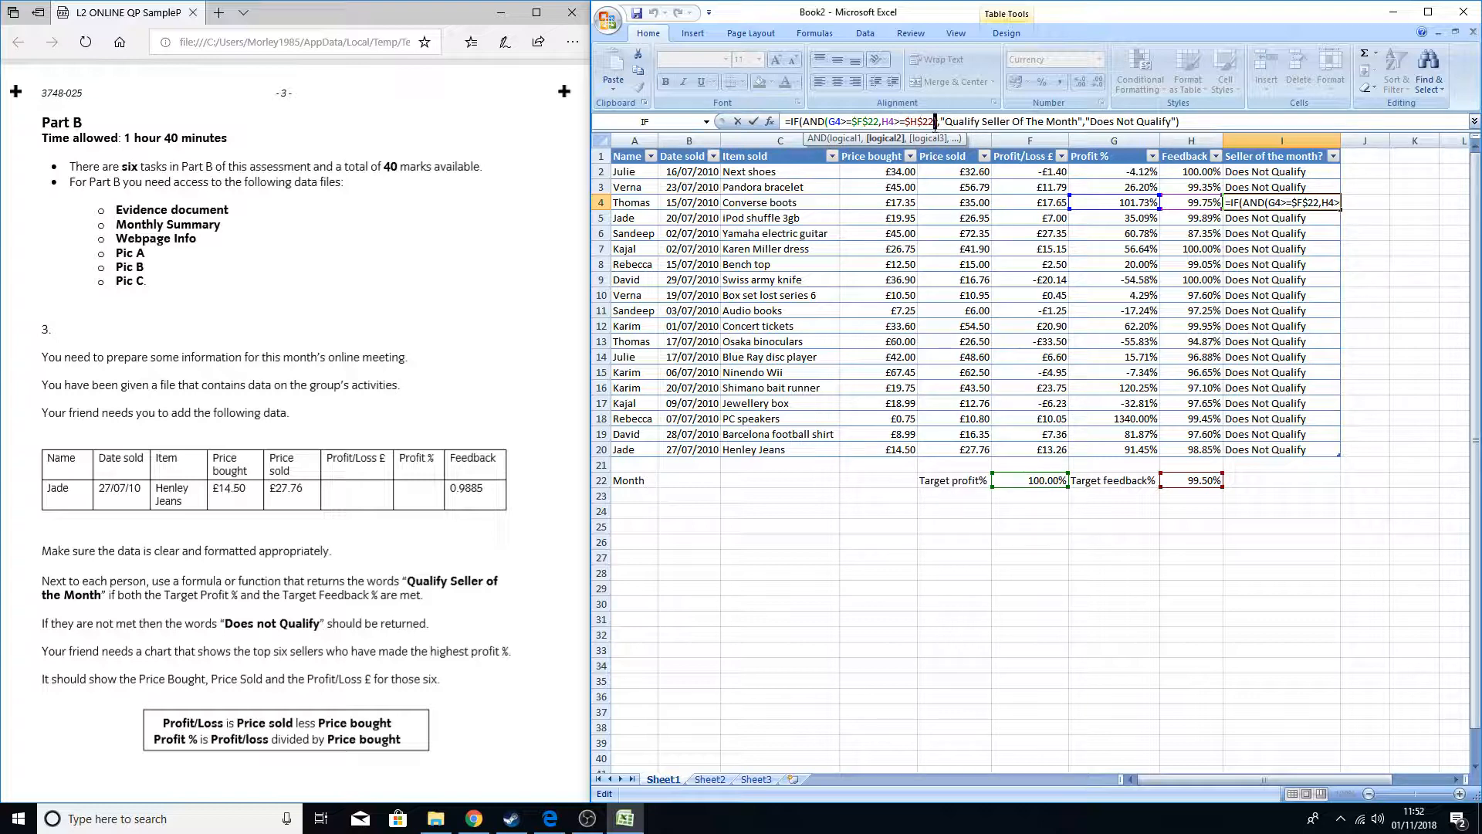
text())
click(985, 570)
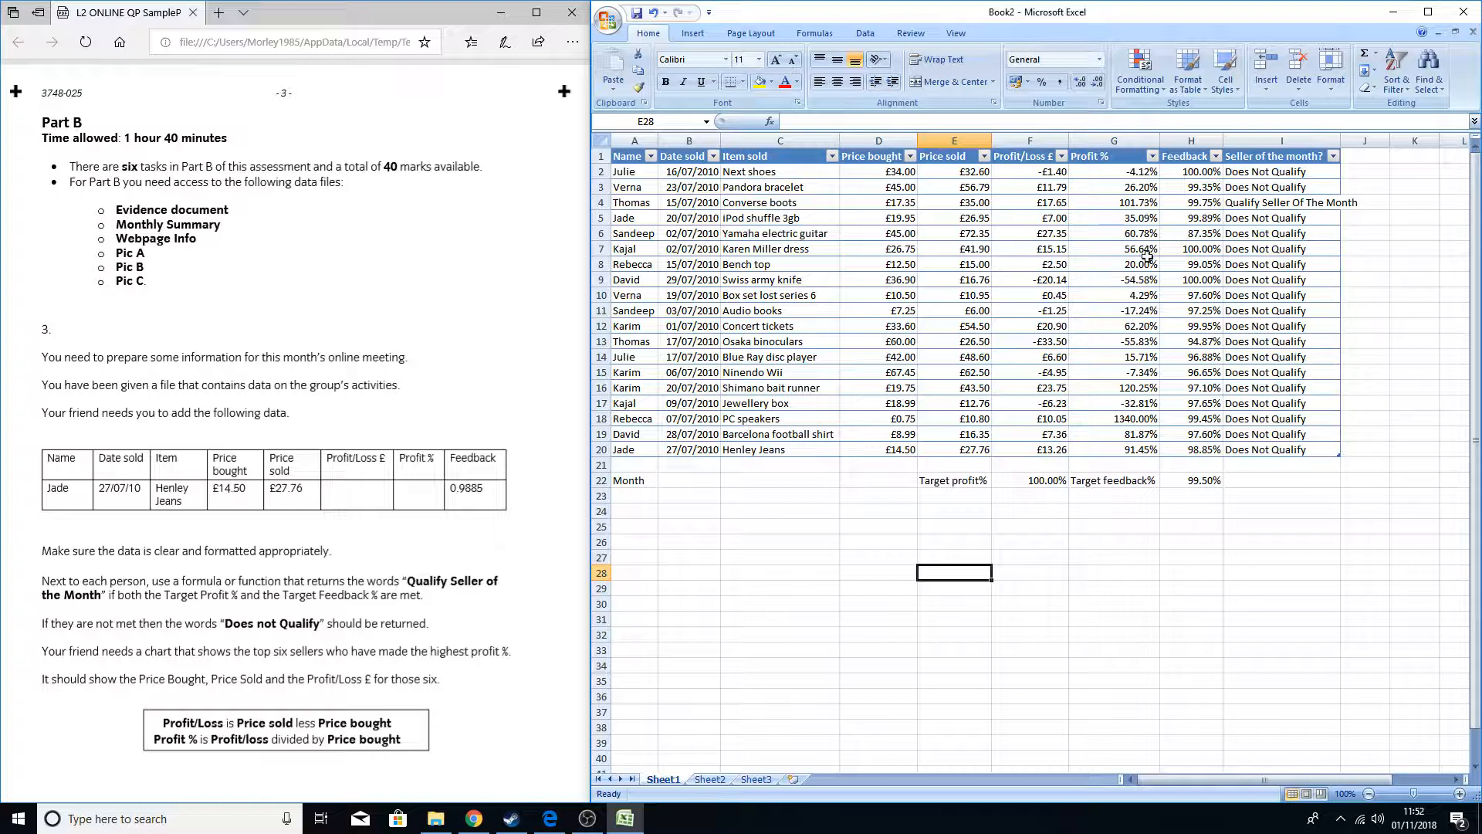
- Sort the table by Profit % from largest to smallest
click(1153, 158)
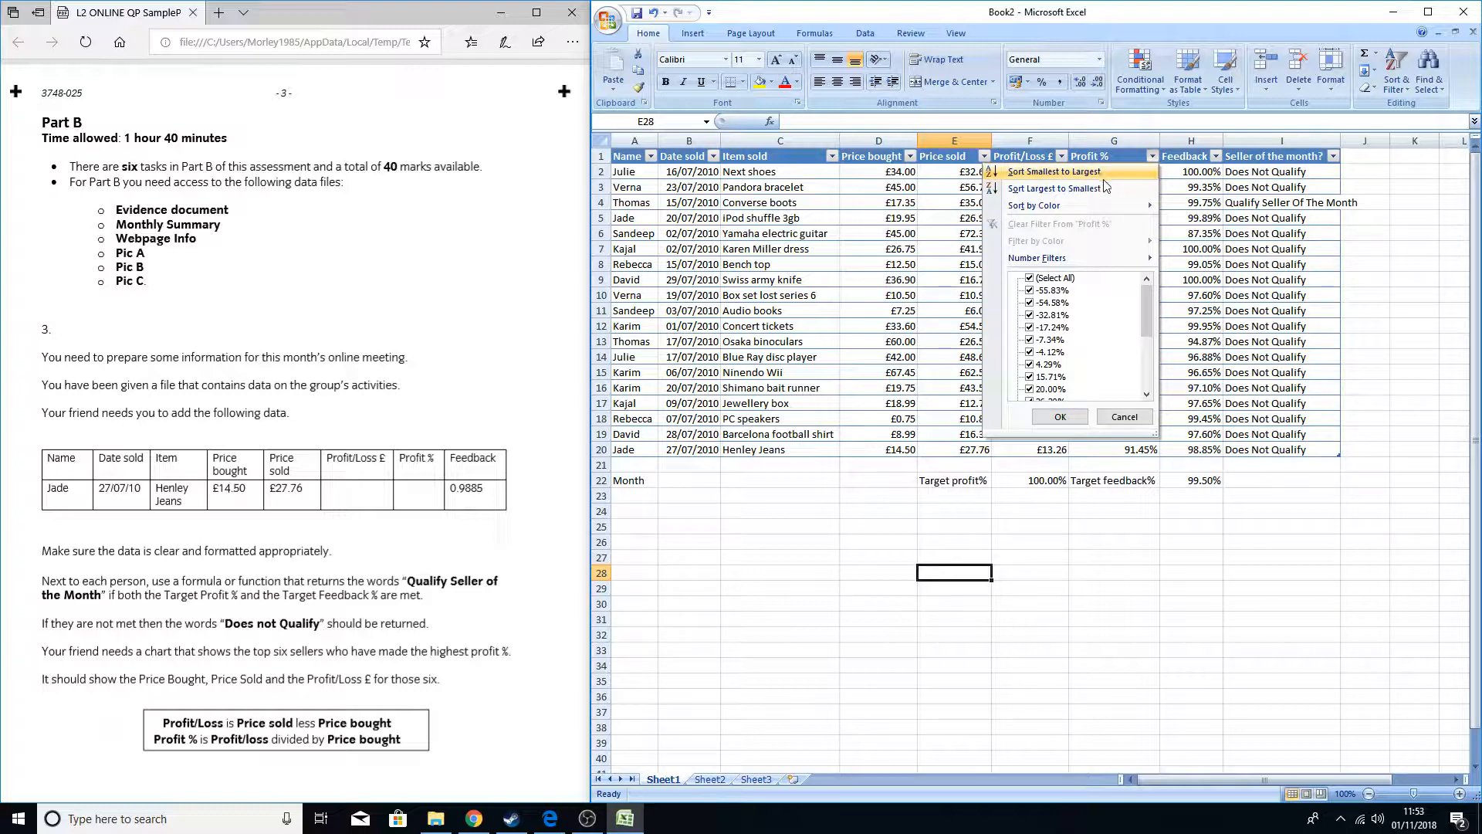
click(1059, 192)
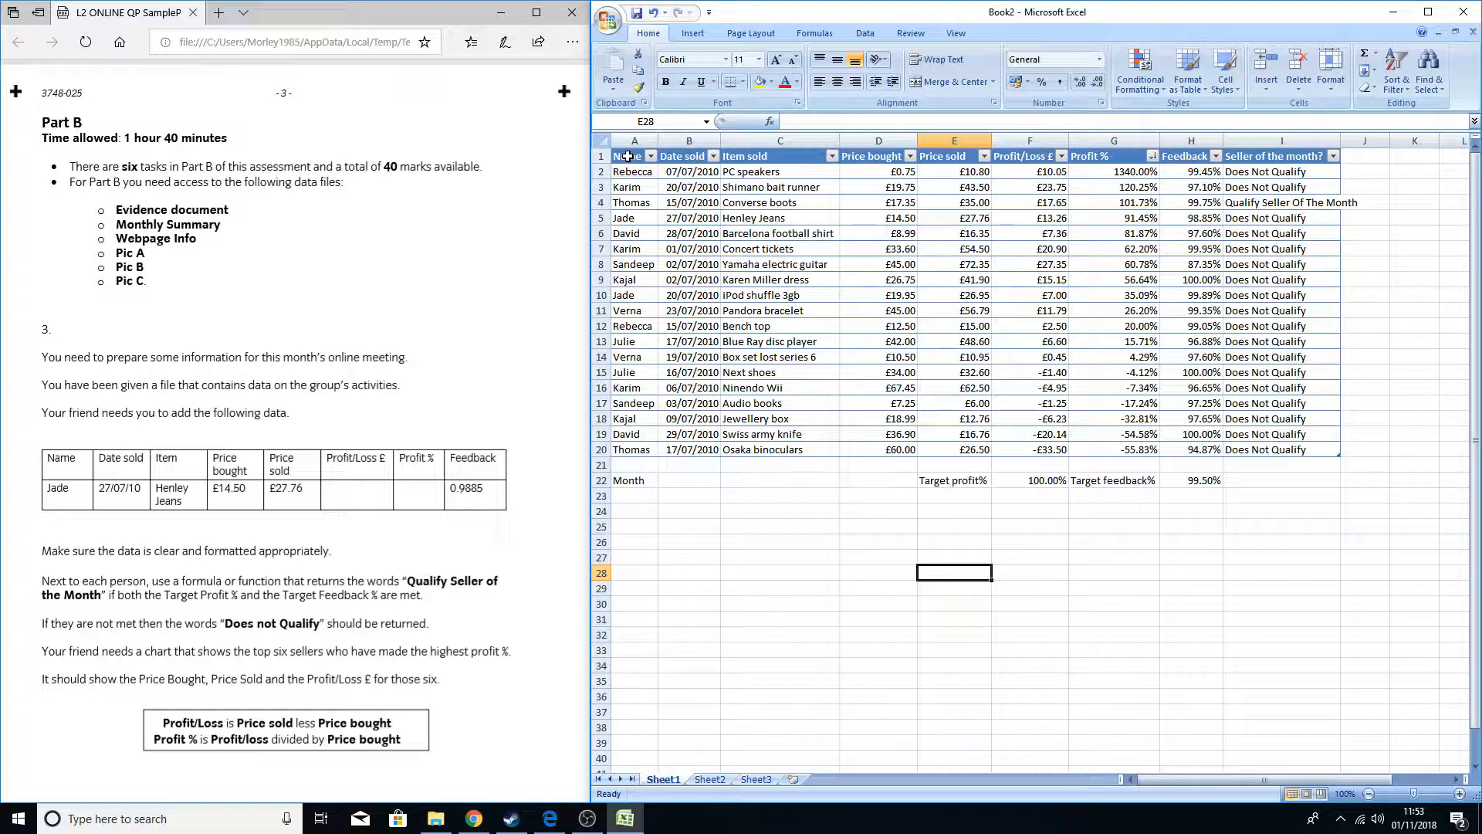
- Create a column chart on its own sheet from the Name, Price bought, Price sold and Profit/Loss £ columns, rows 1 to 7
drag(628, 156, 643, 247)
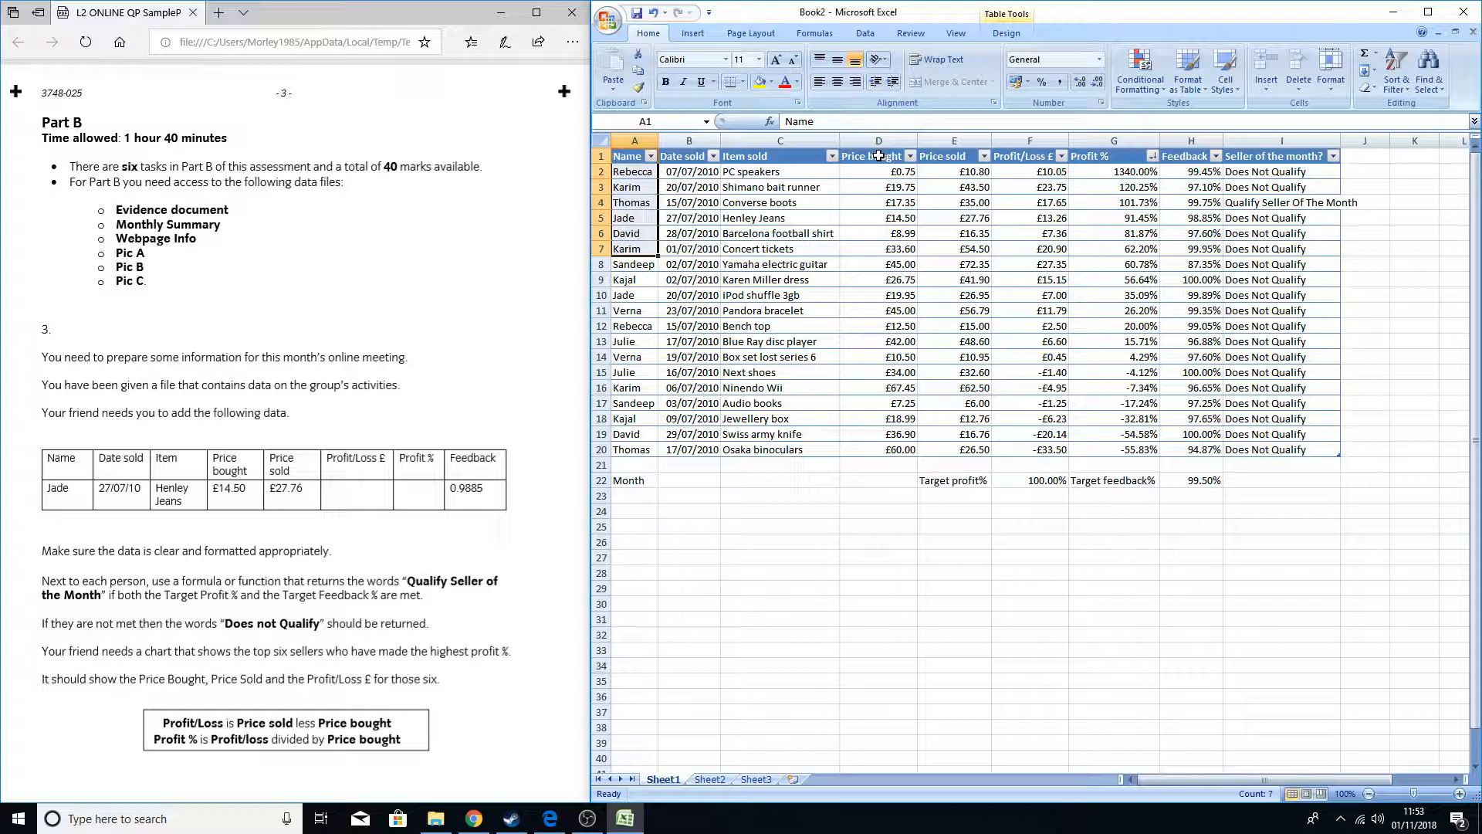
drag(878, 155, 885, 244)
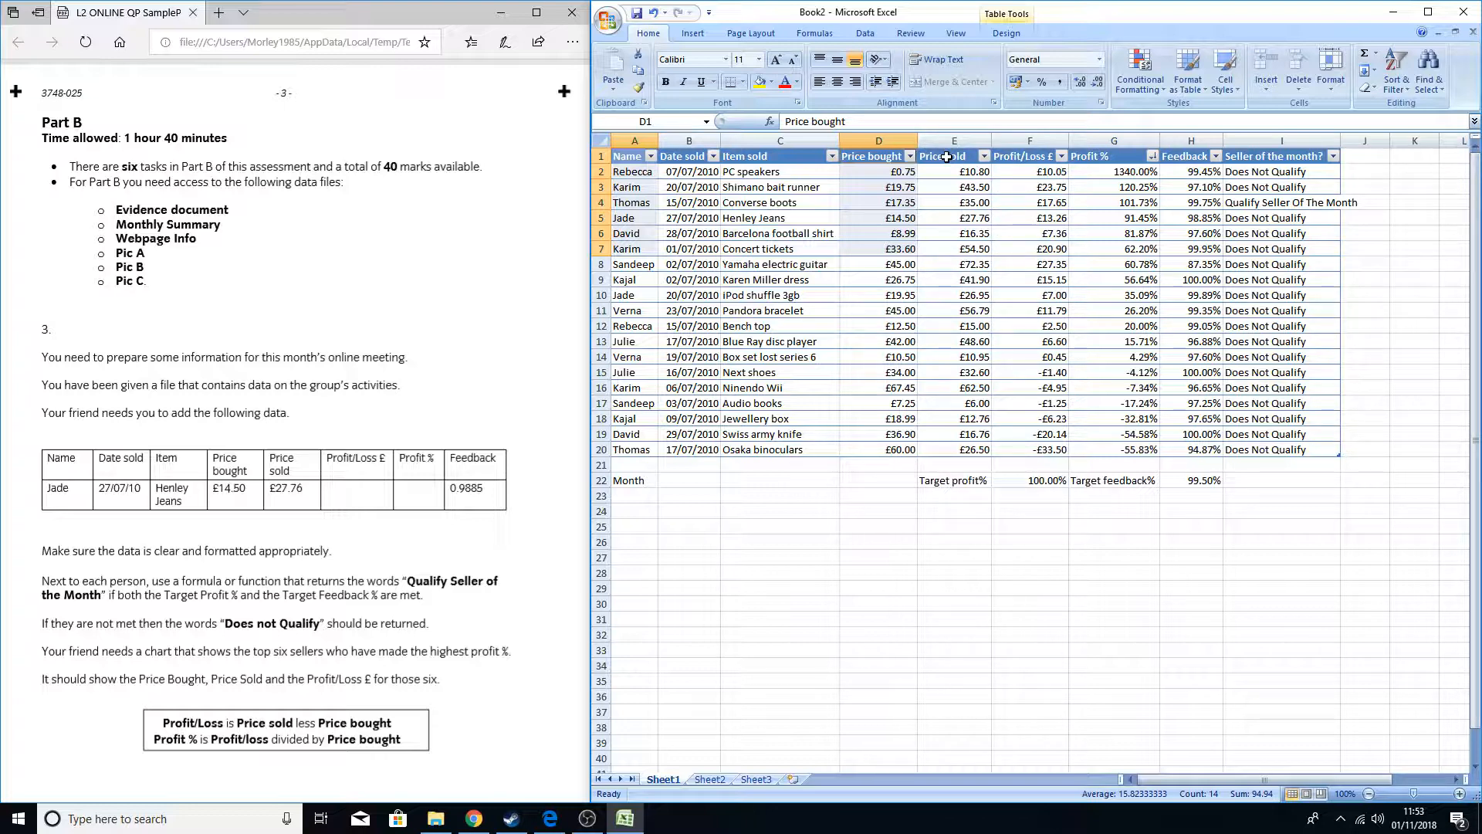
drag(948, 157, 952, 250)
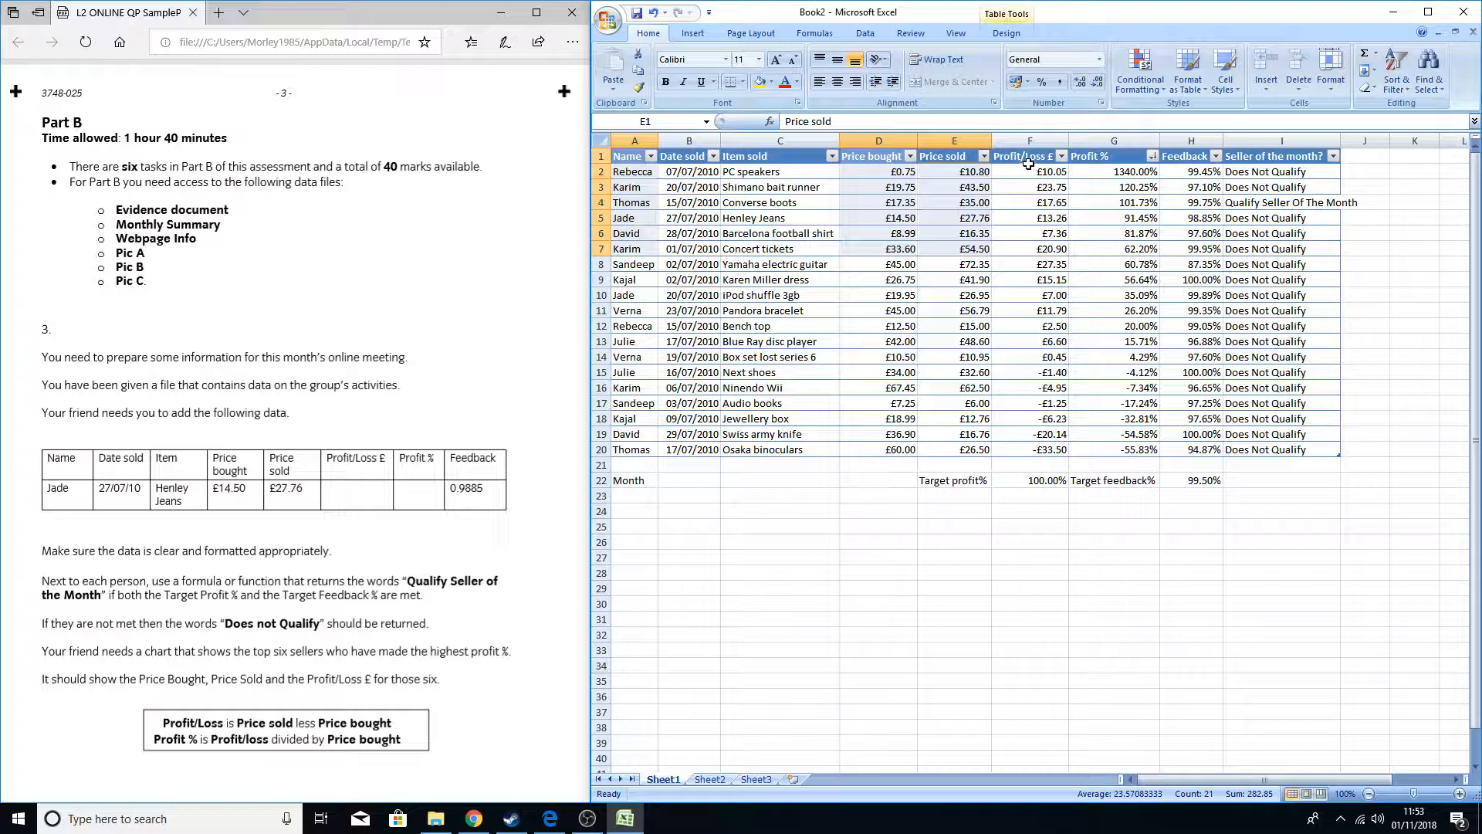
drag(1025, 159, 1034, 248)
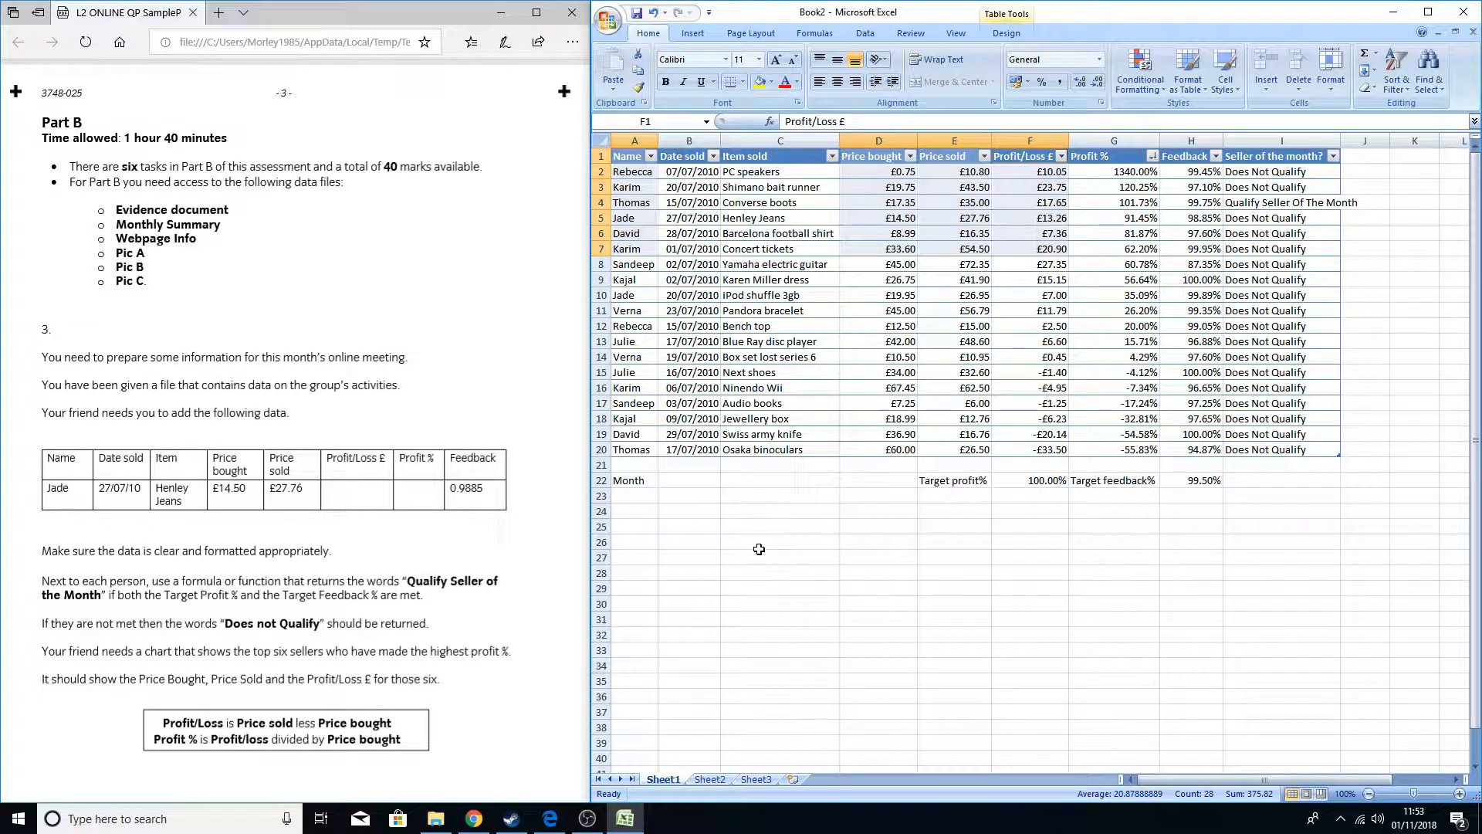
click(693, 34)
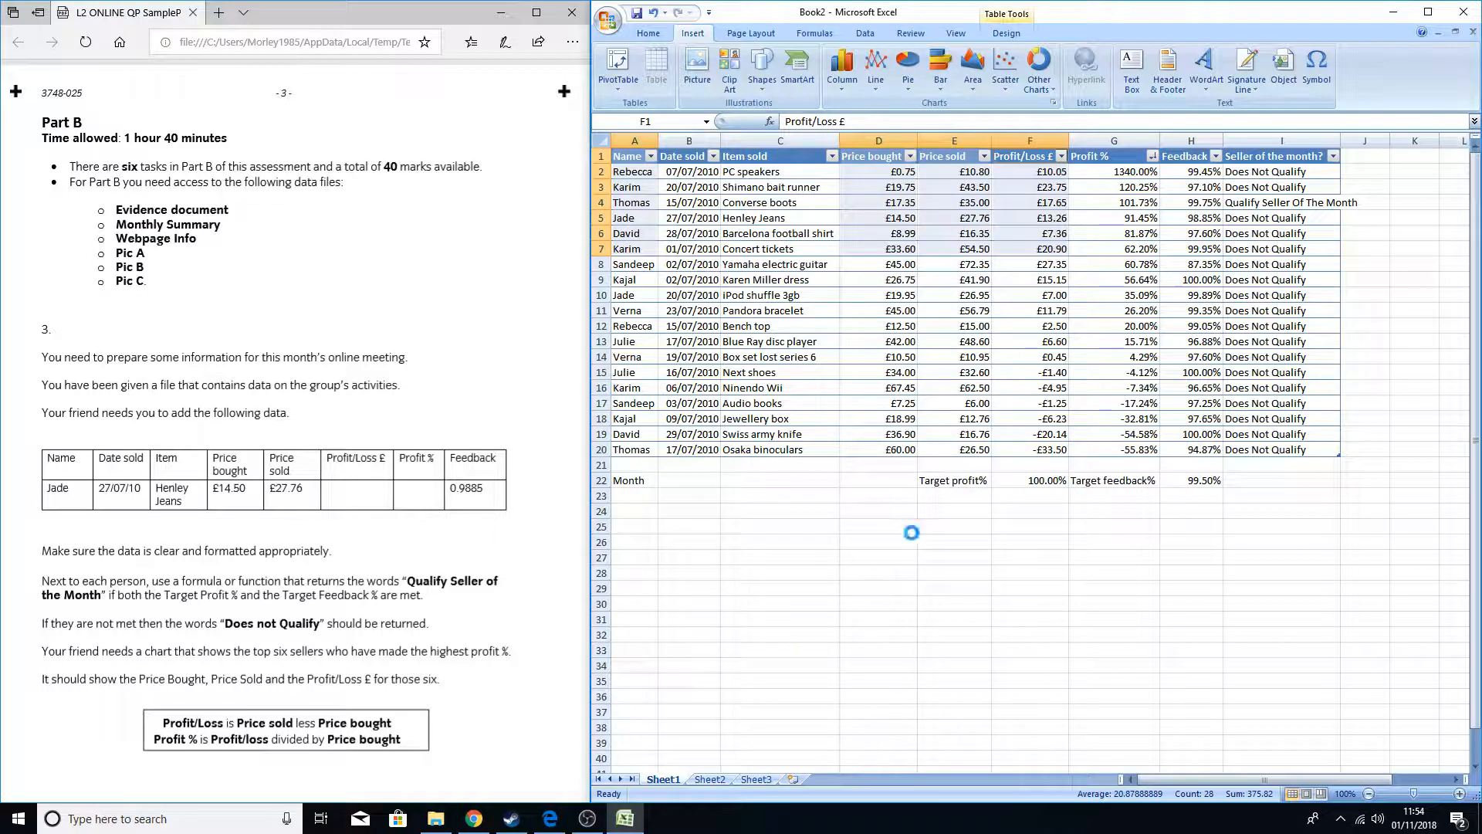
key(F11)
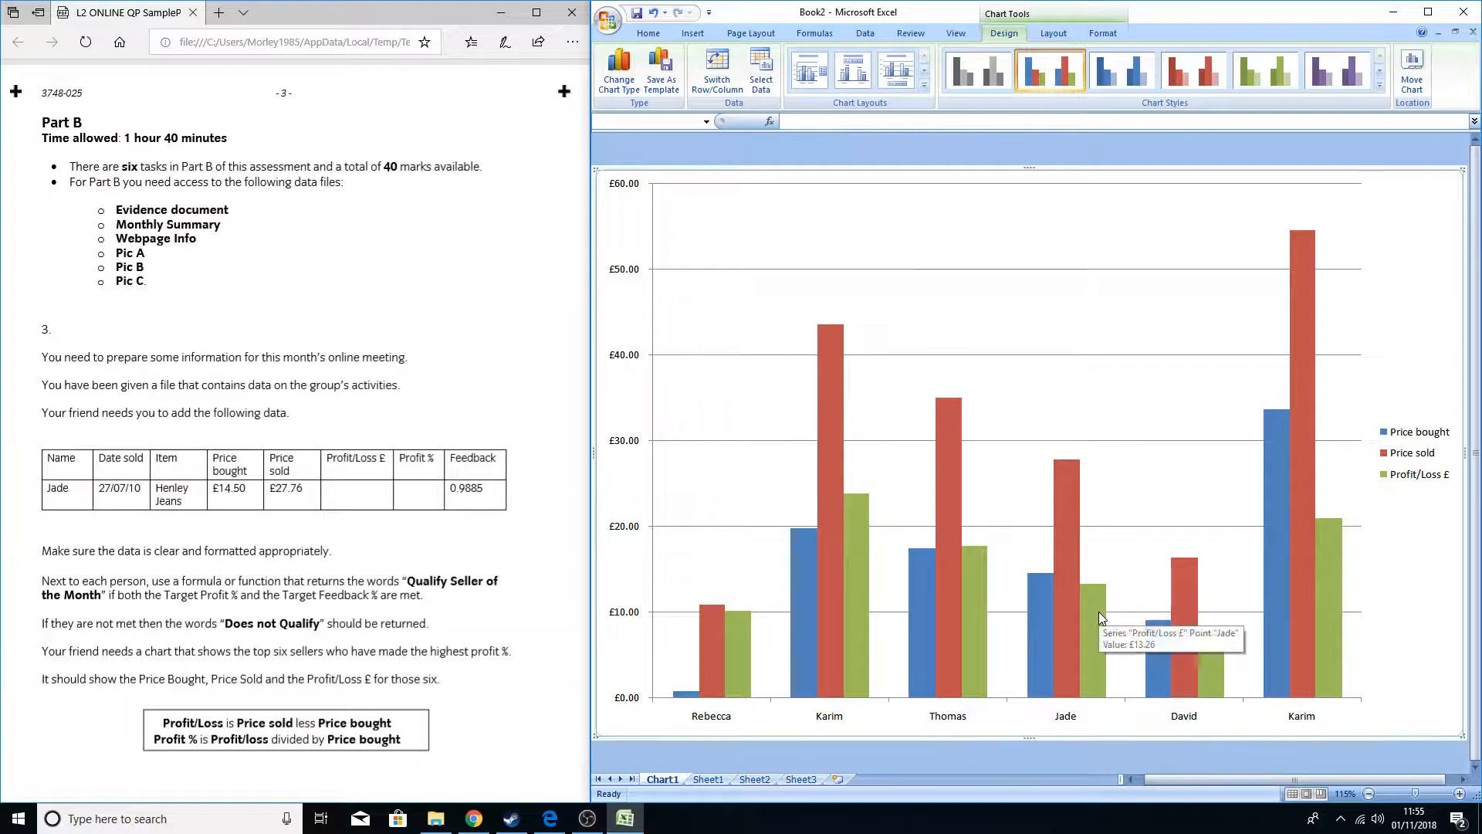
- Apply the chart layout with a data table below the columns, and title the vertical axis "Price £"
click(896, 72)
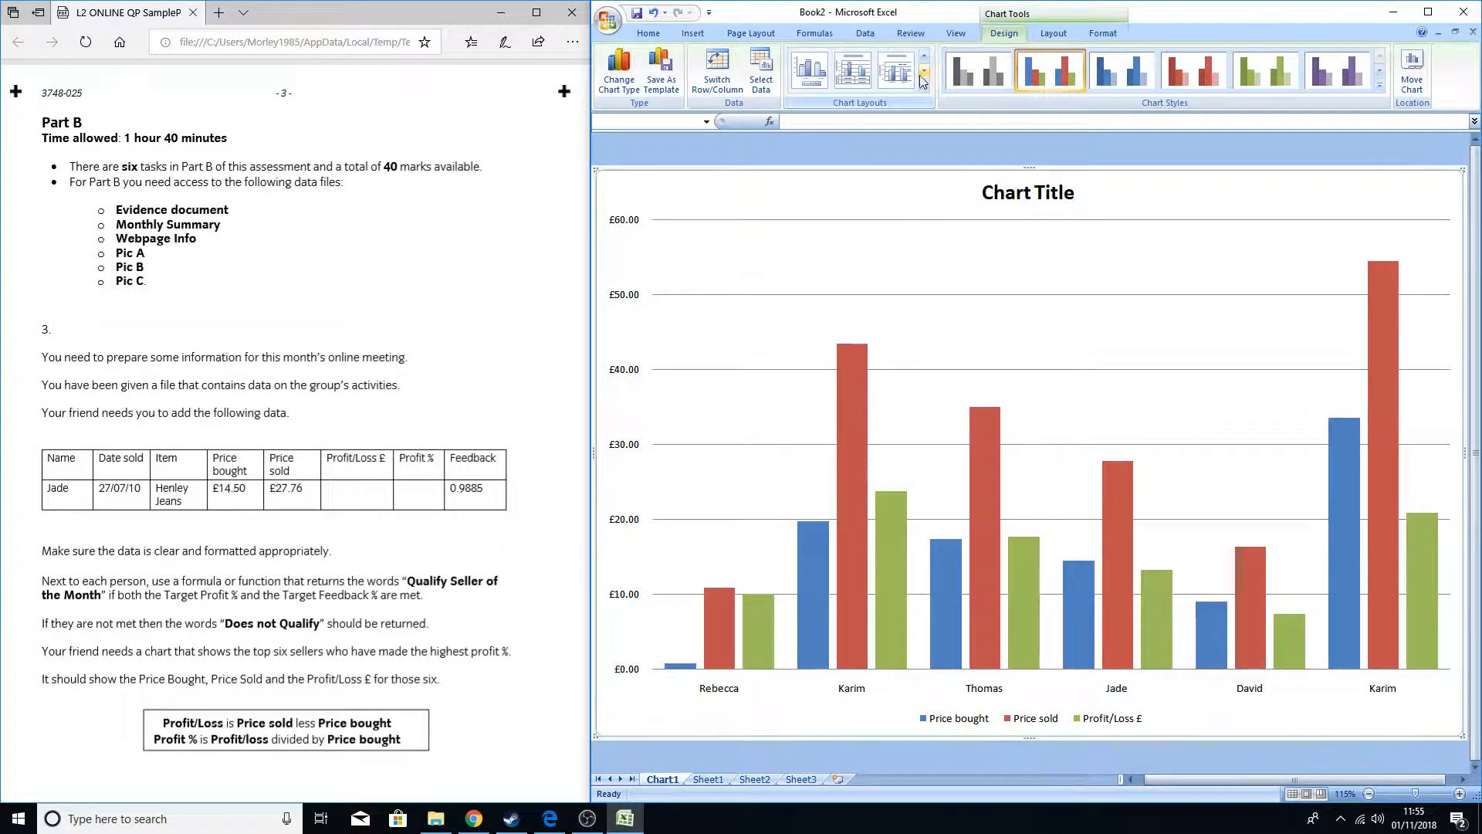
click(852, 77)
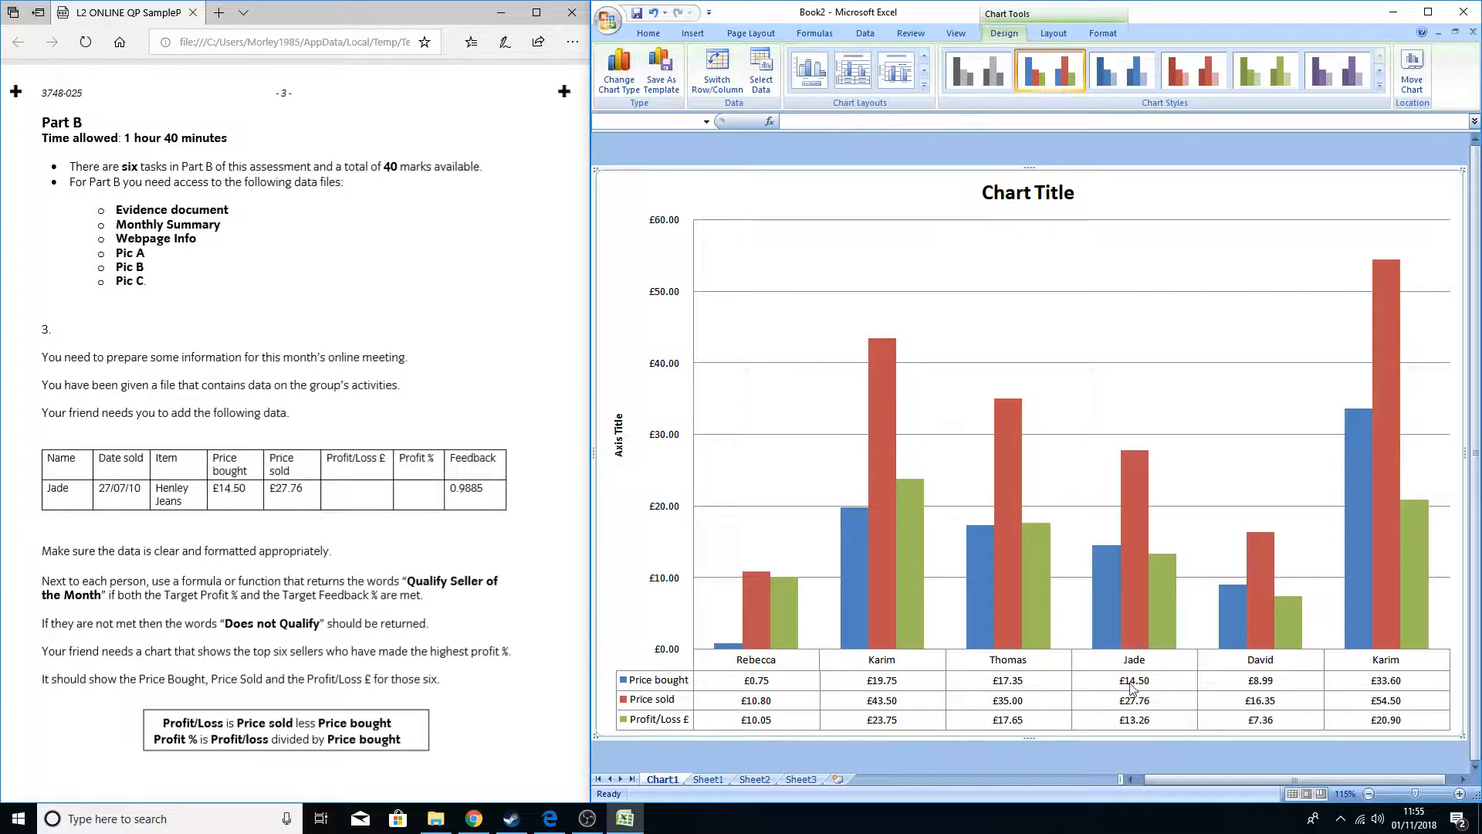
click(621, 445)
key(BackSpace)
key(BackSpace)
key(BackSpace)
key(BackSpace)
key(BackSpace)
key(BackSpace)
key(BackSpace)
key(BackSpace)
key(BackSpace)
key(BackSpace)
text(Price £)
- Replace the placeholder chart title with "A Chart To Show The Top 6 Sellers Information"
click(1068, 200)
drag(1073, 191, 999, 185)
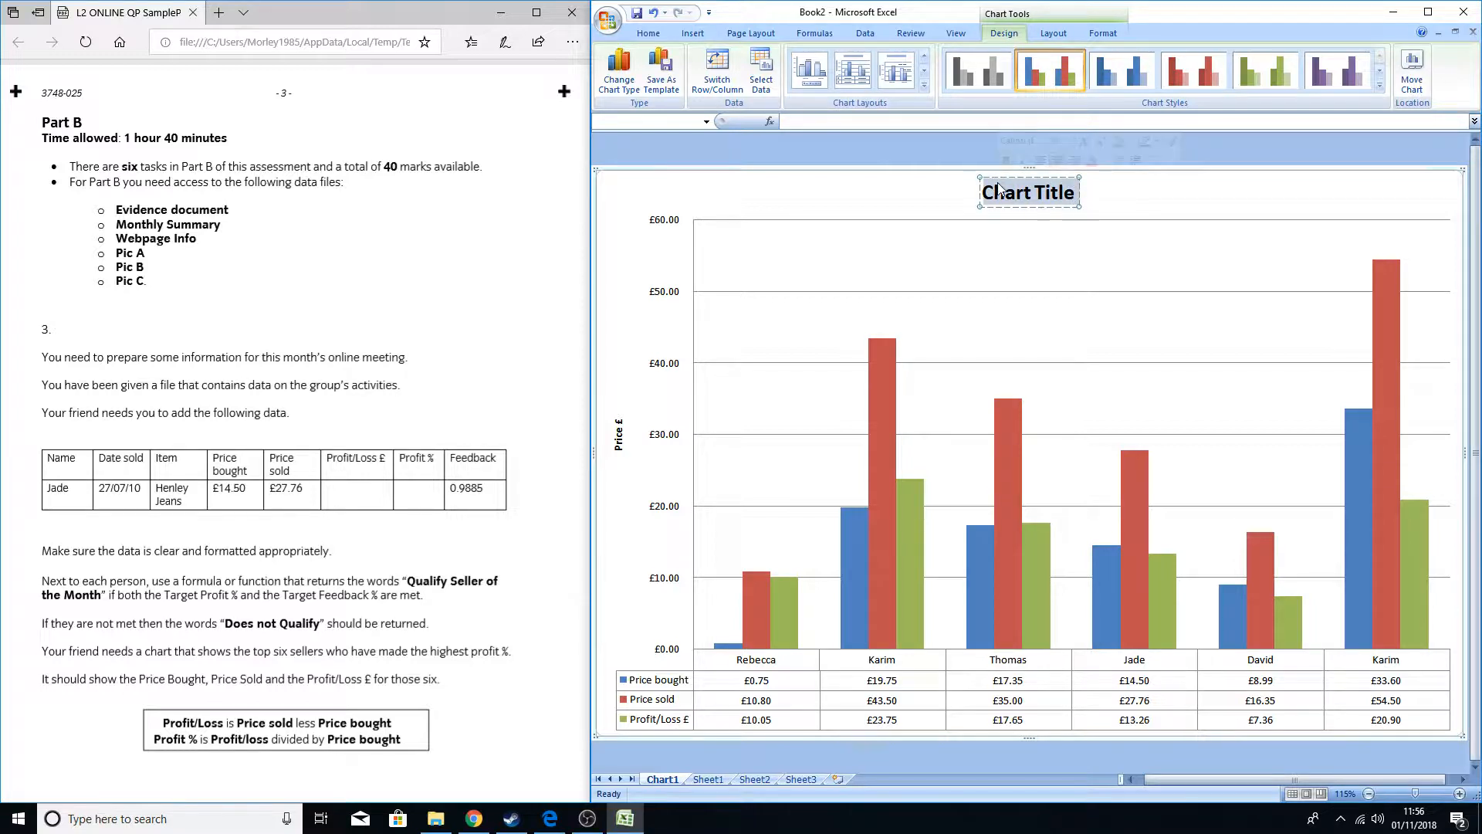
text(A)
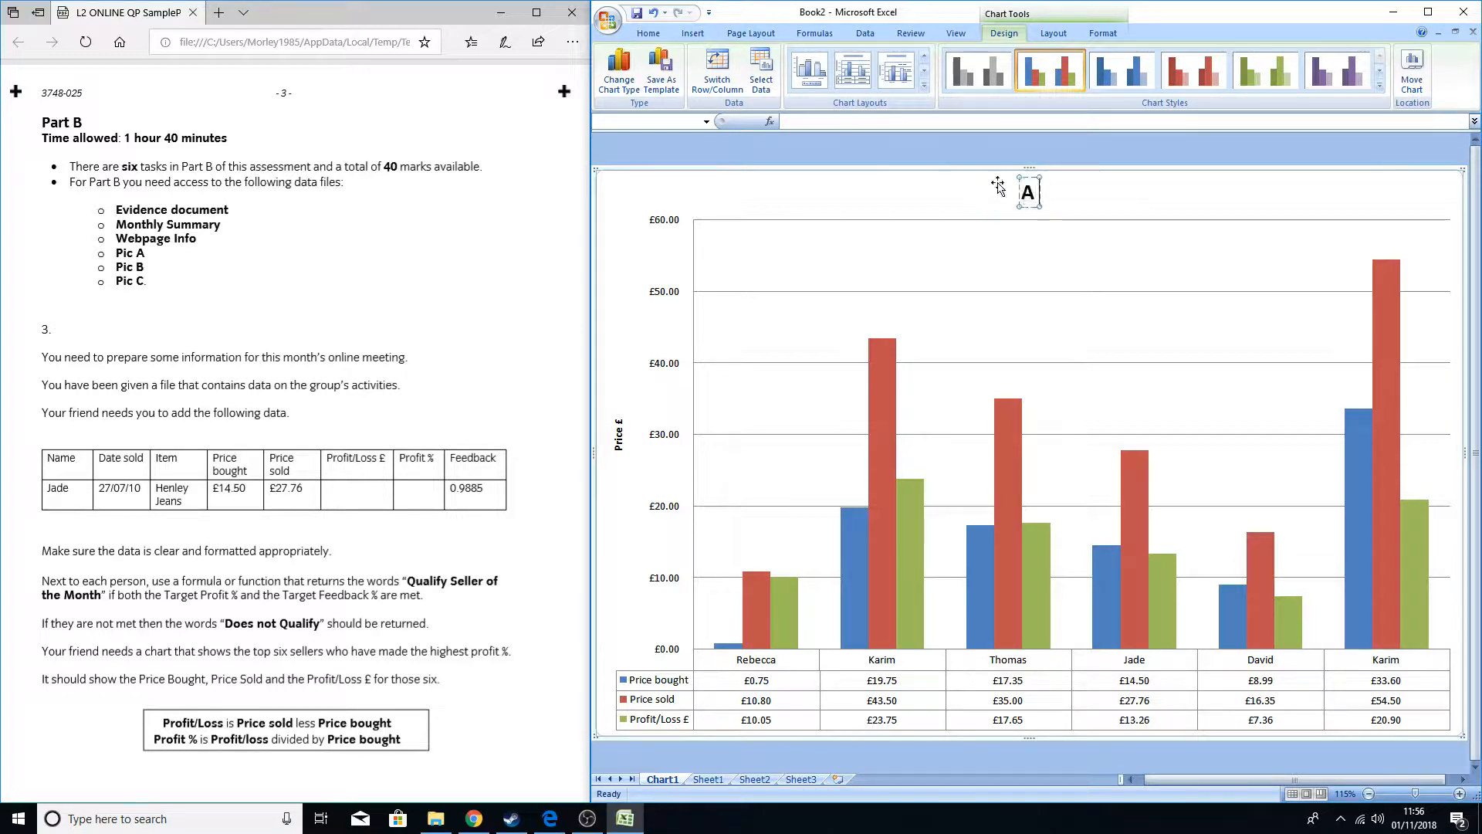
text( Chart To Show)
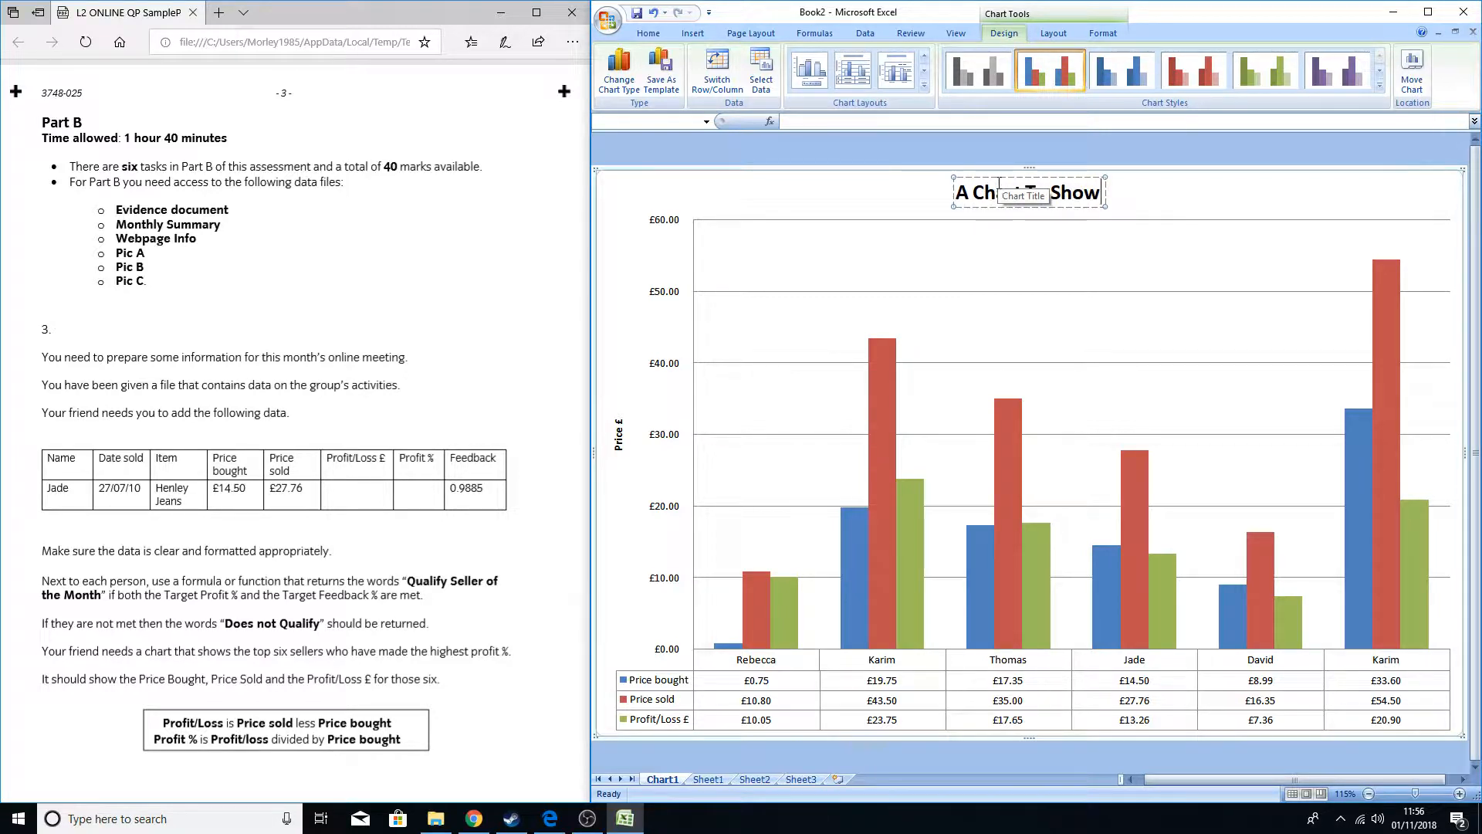
text( The)
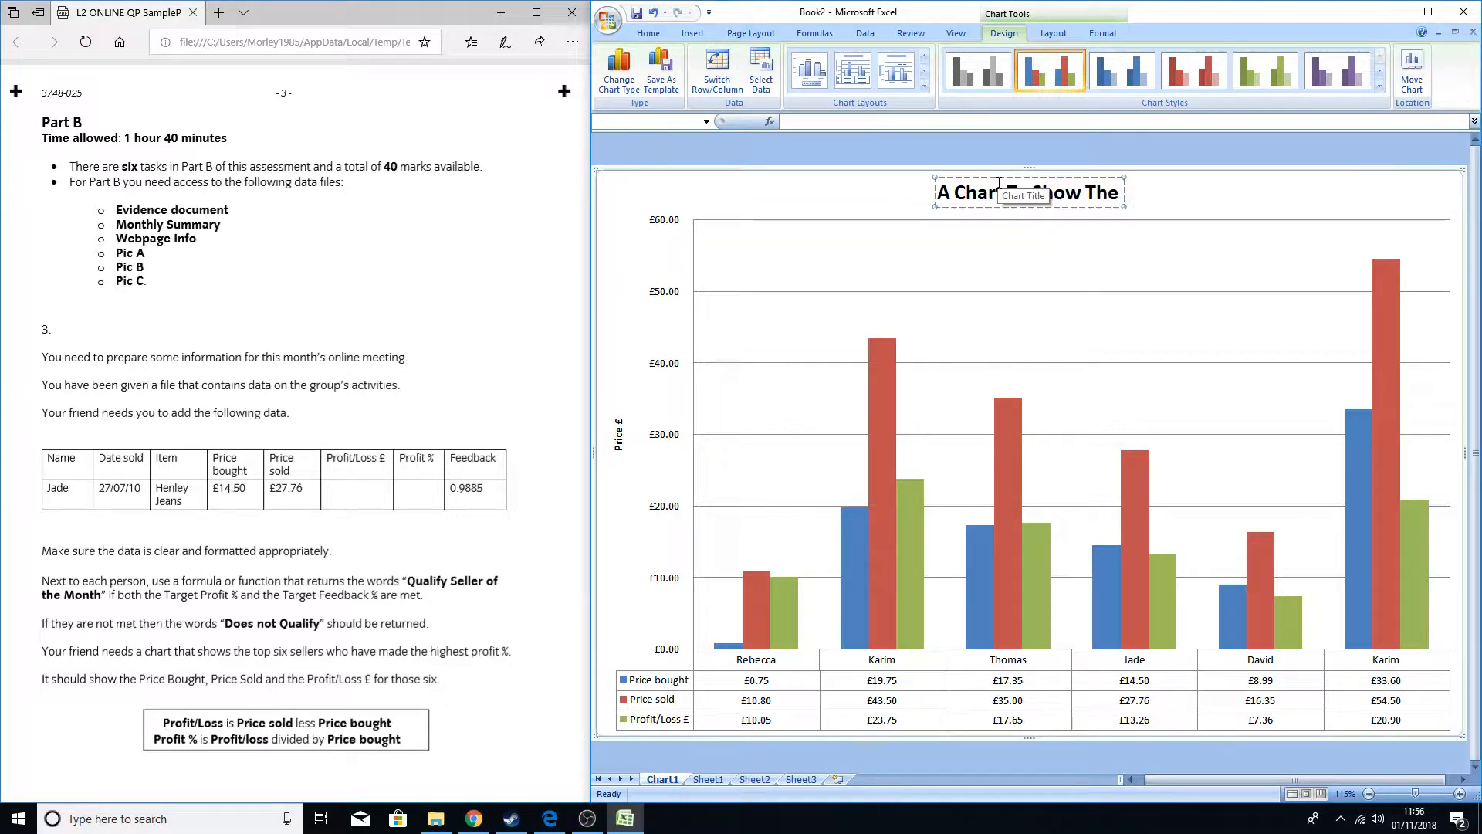
text( top)
key(BackSpace)
key(BackSpace)
key(BackSpace)
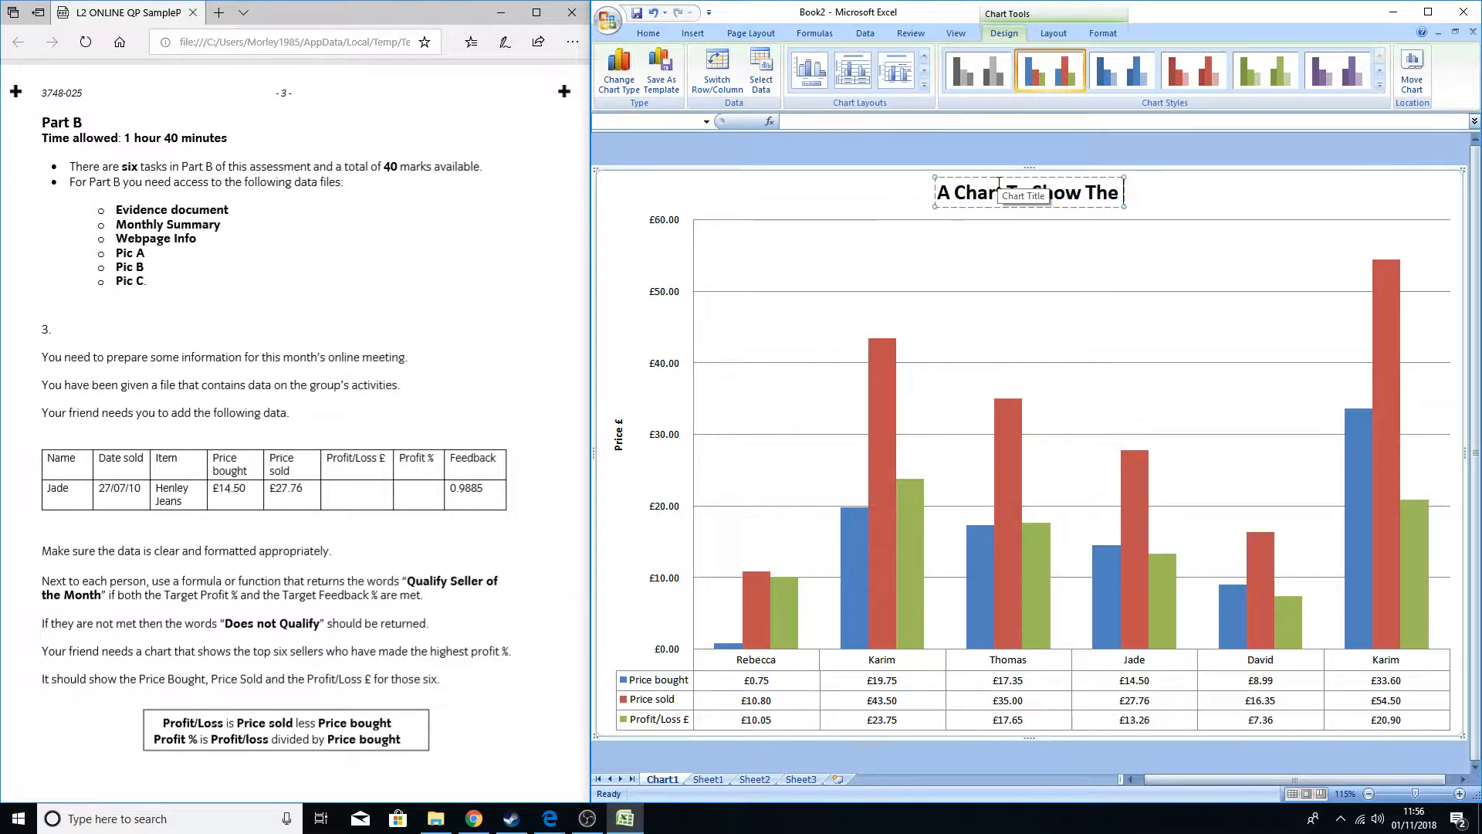
text(Top 6)
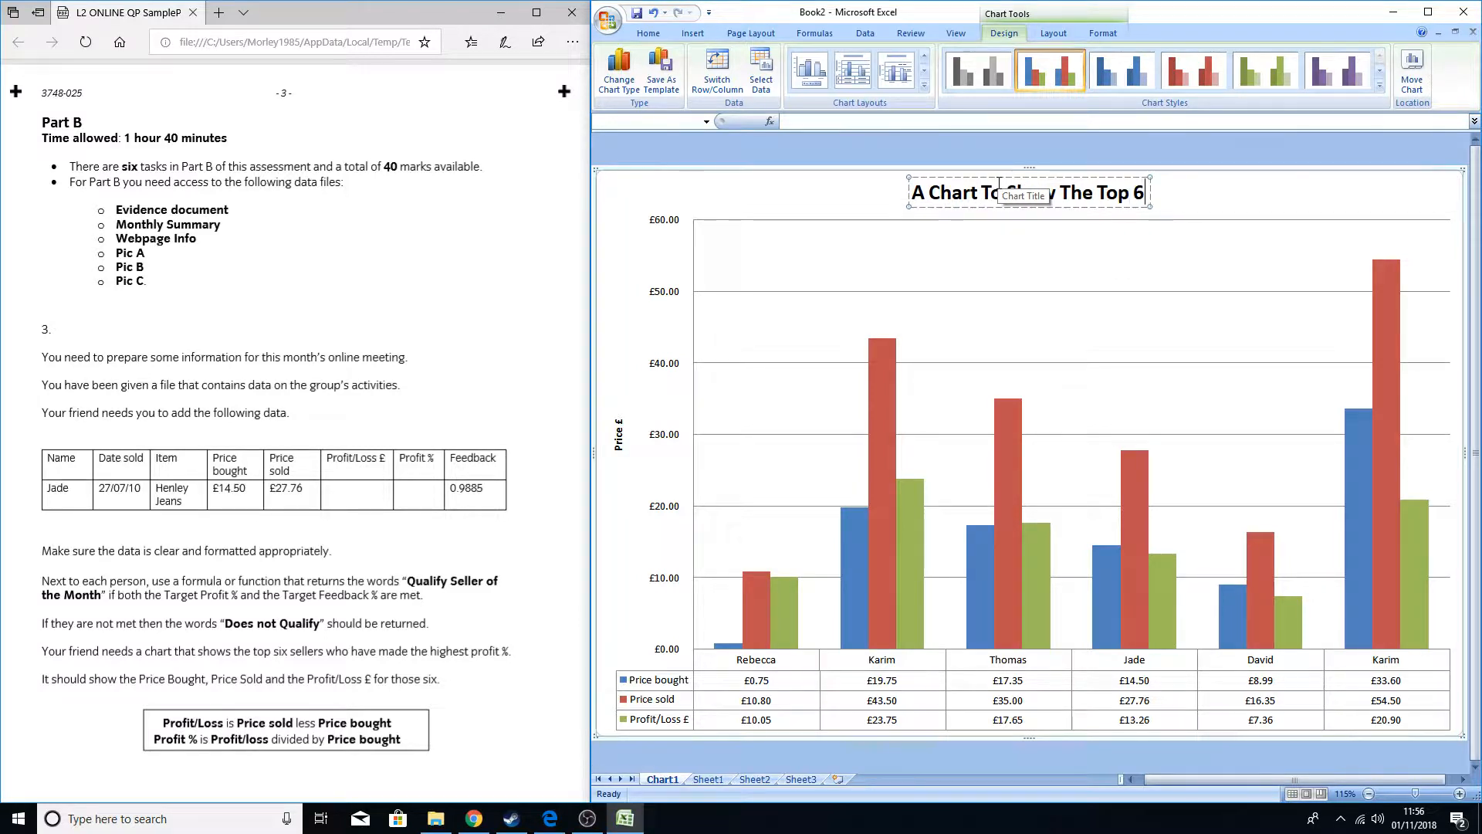
text( Sellers)
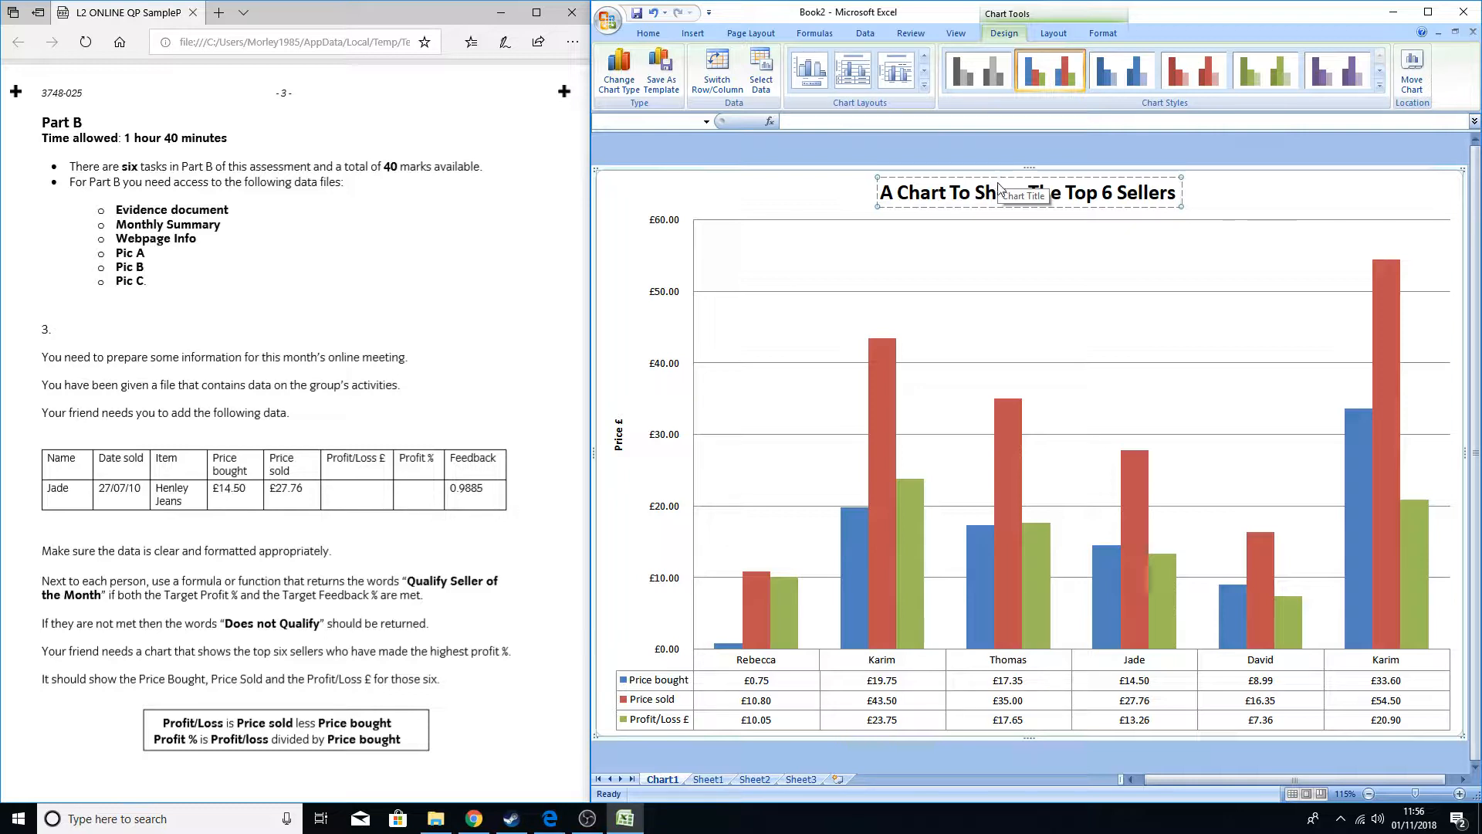
text(Information)
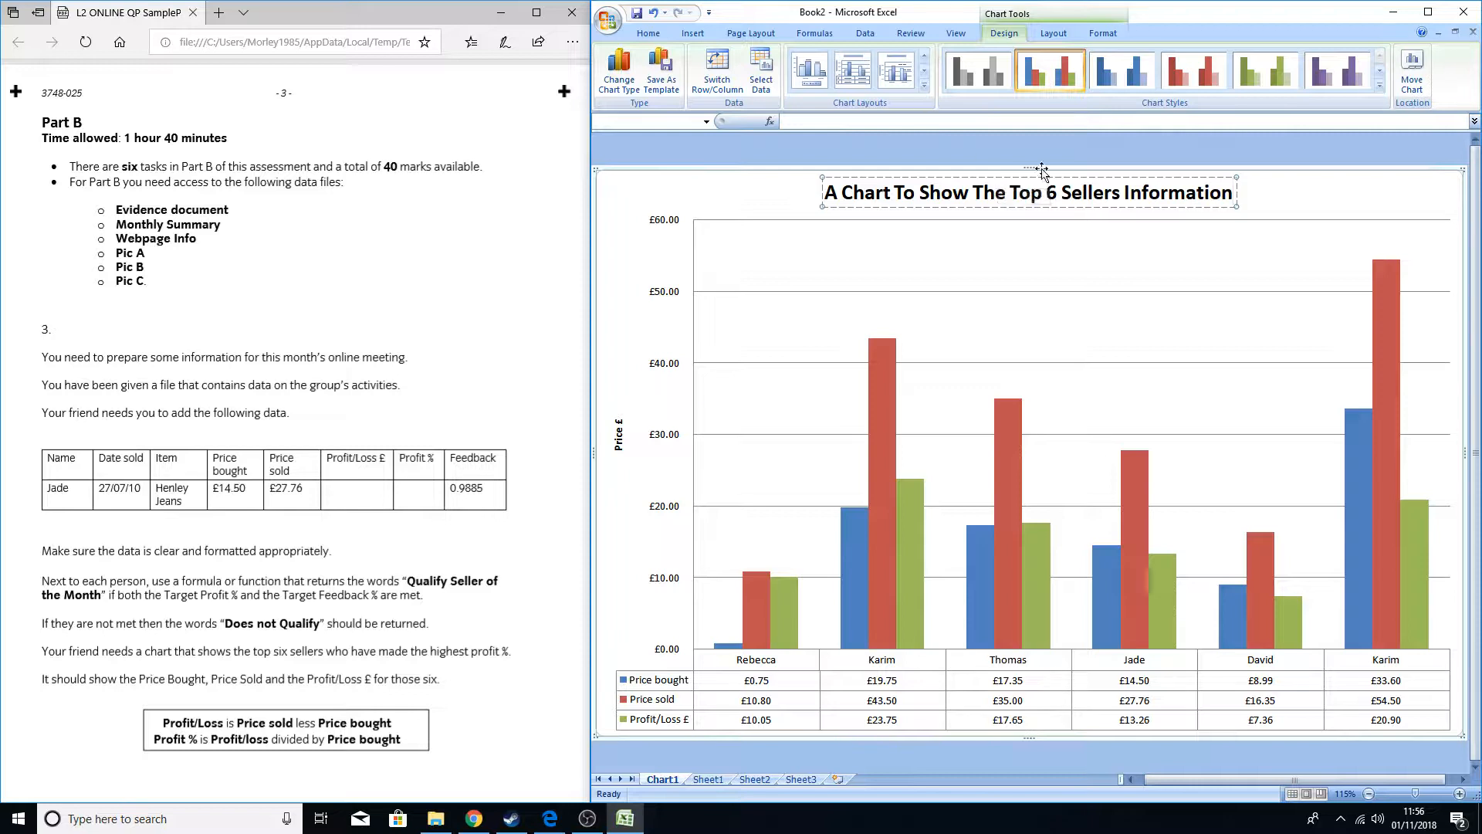
click(1114, 191)
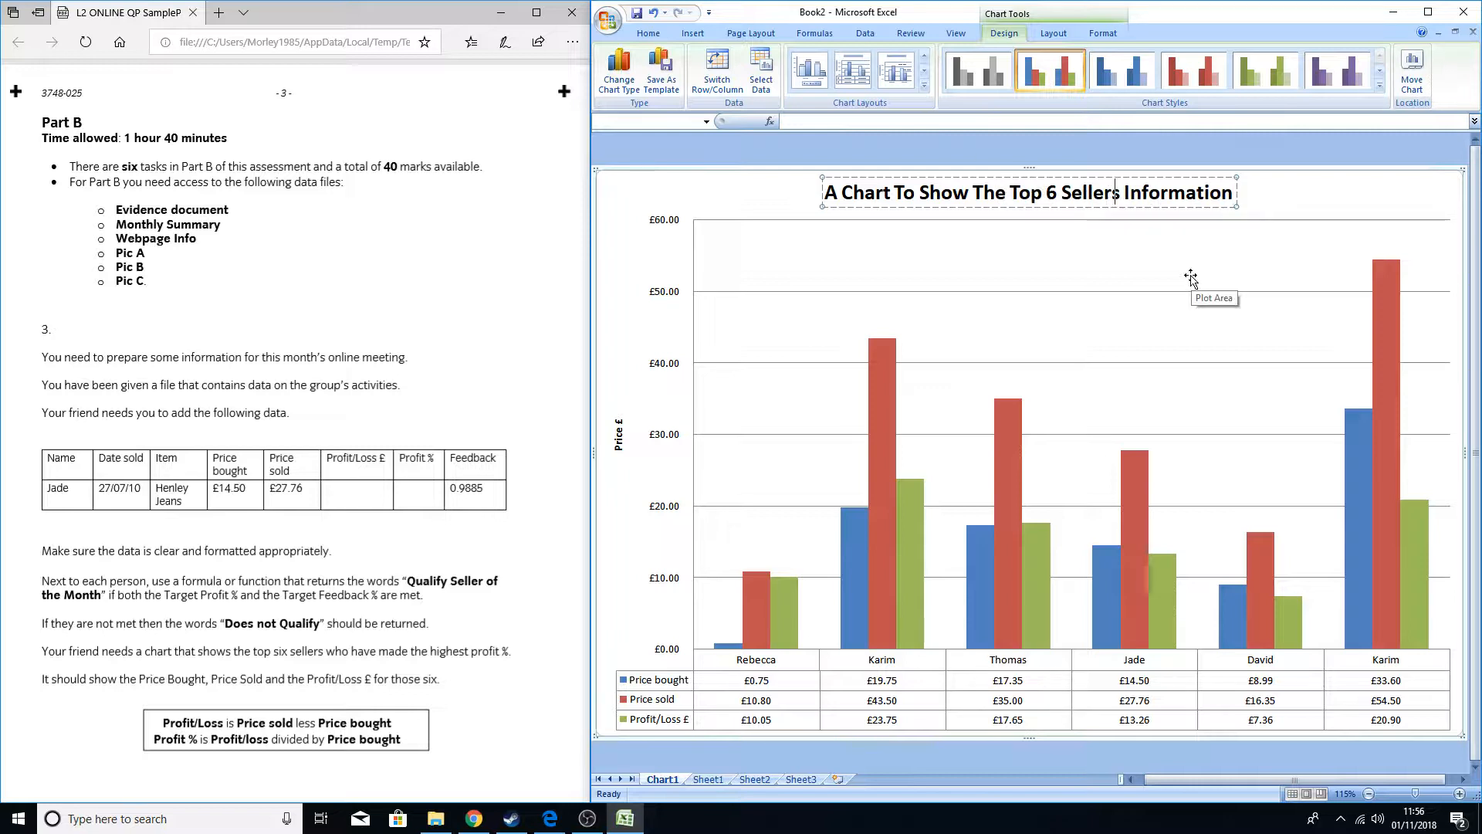
text(')
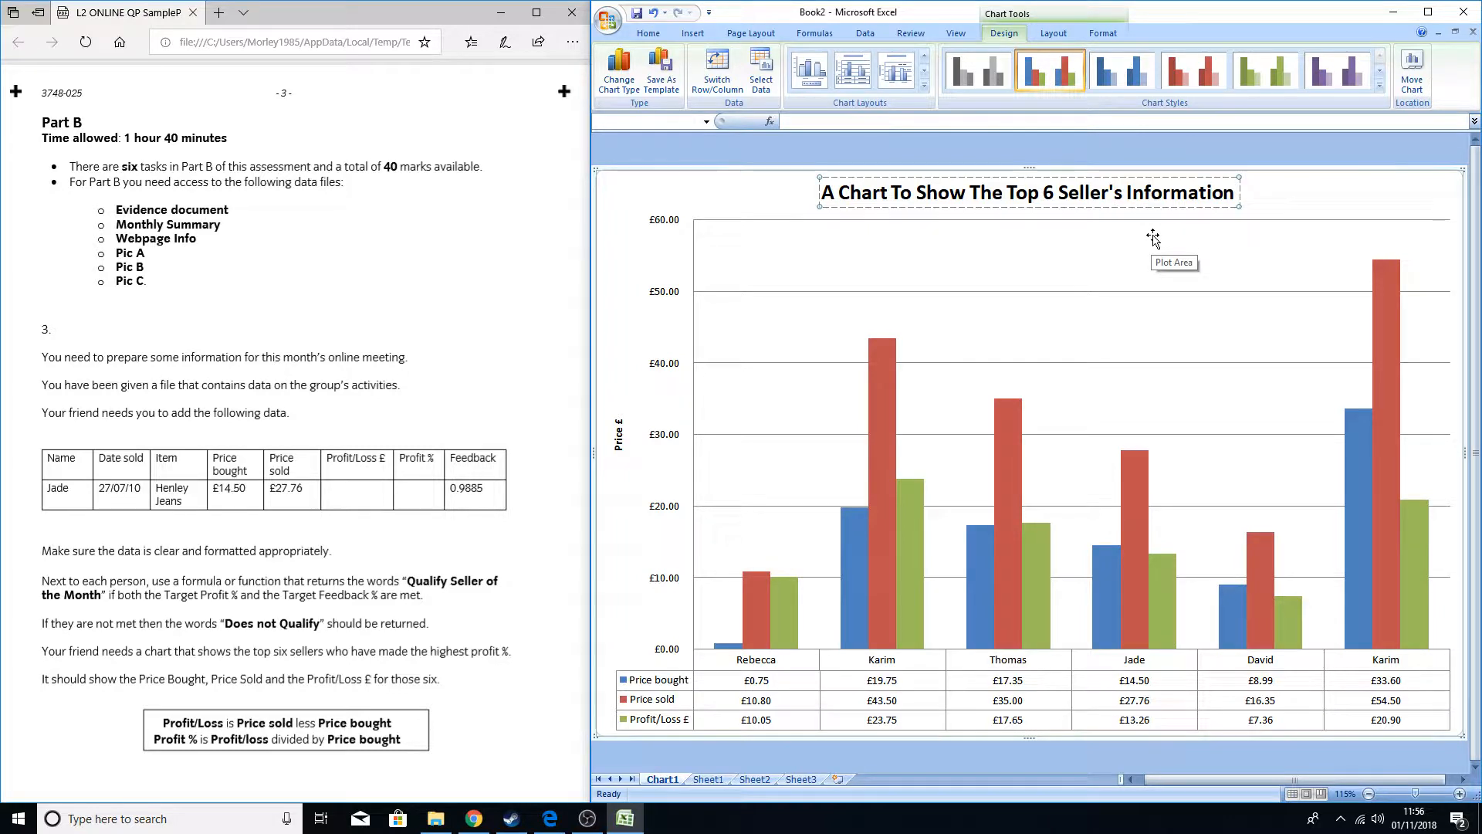
key(BackSpace)
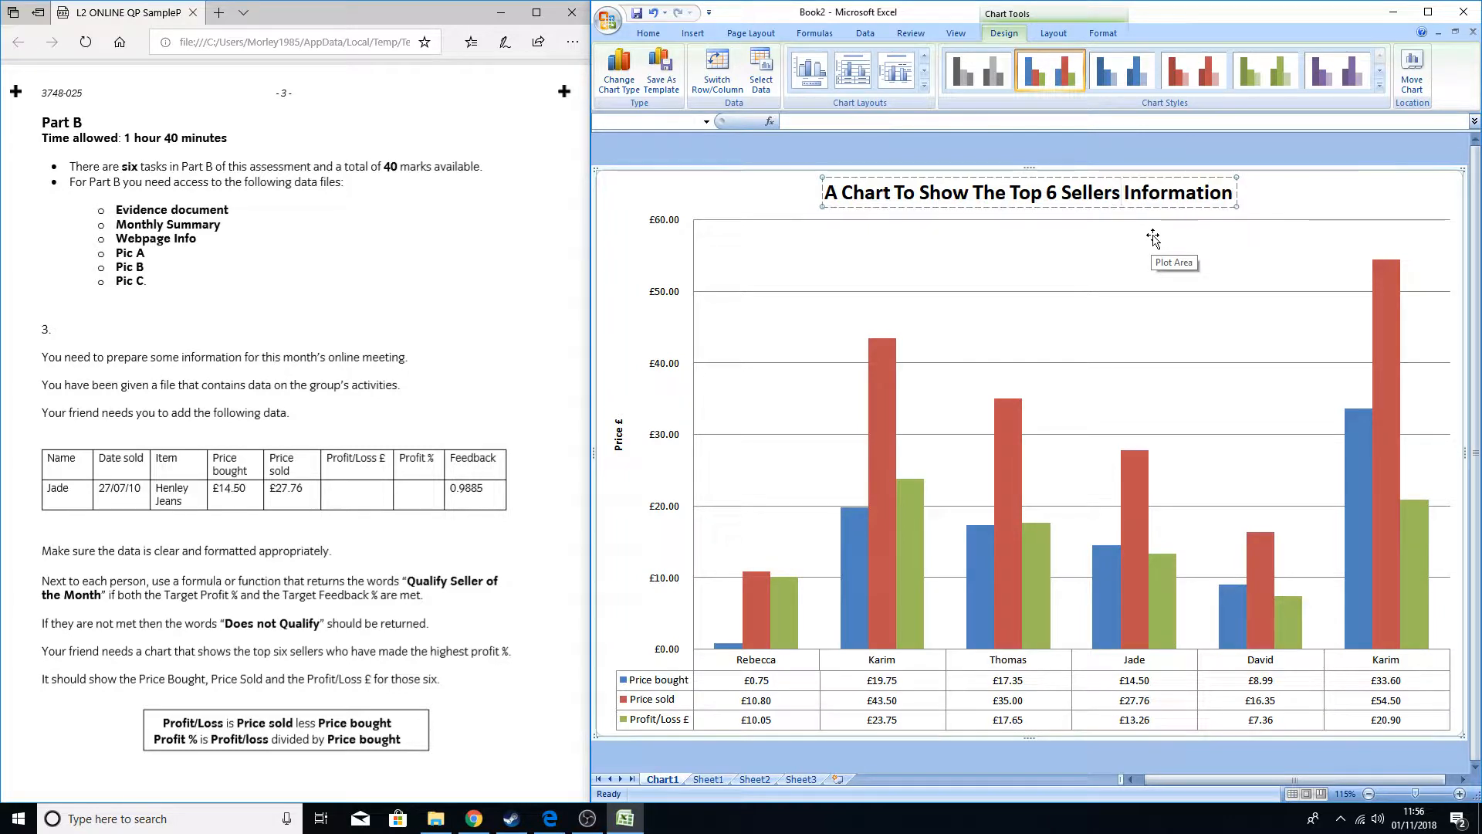
click(638, 301)
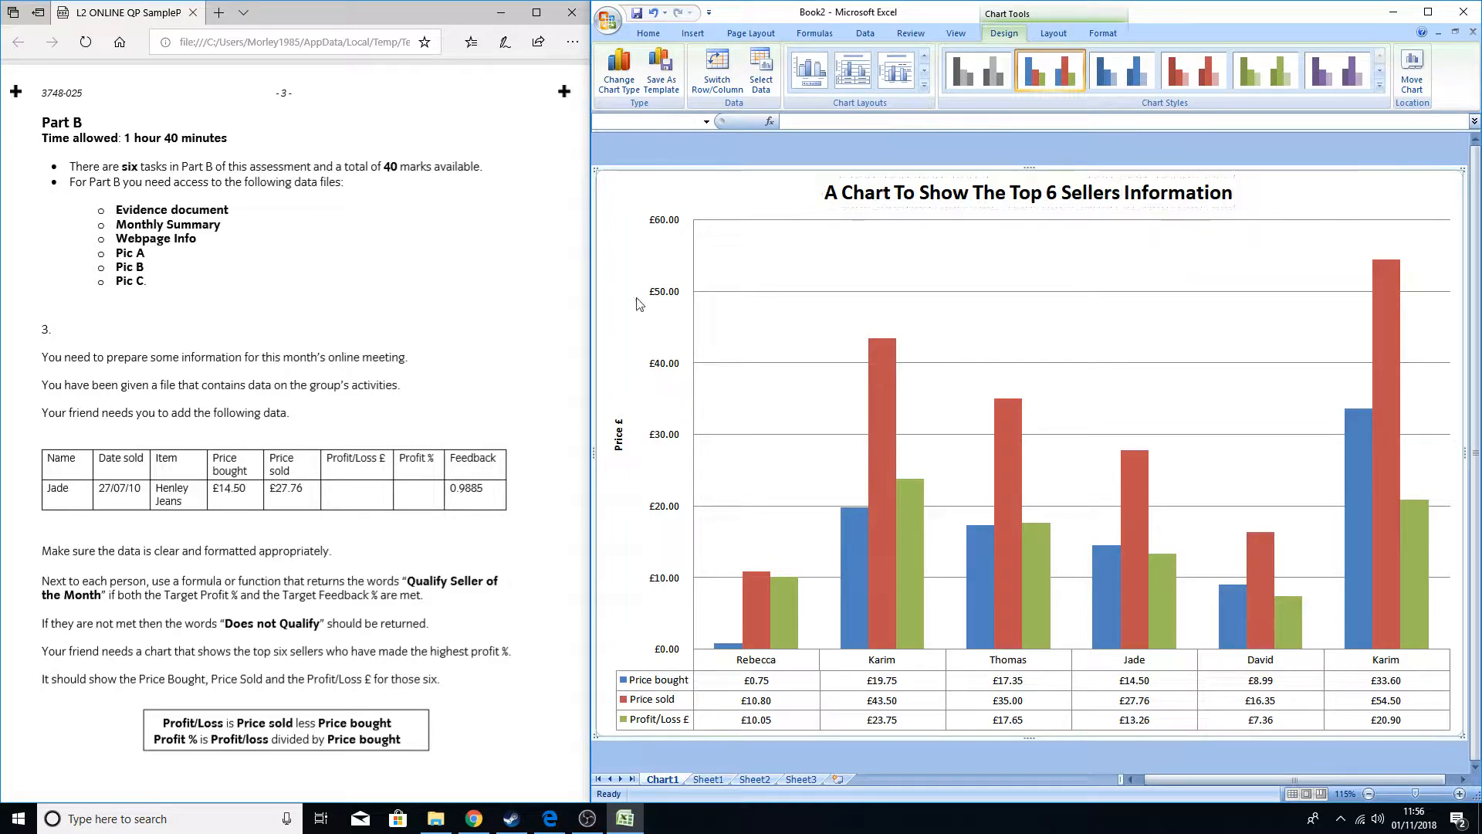
- Switch to the exam paper in the browser and read the printing, saving and evidence requirements for task 3
click(543, 591)
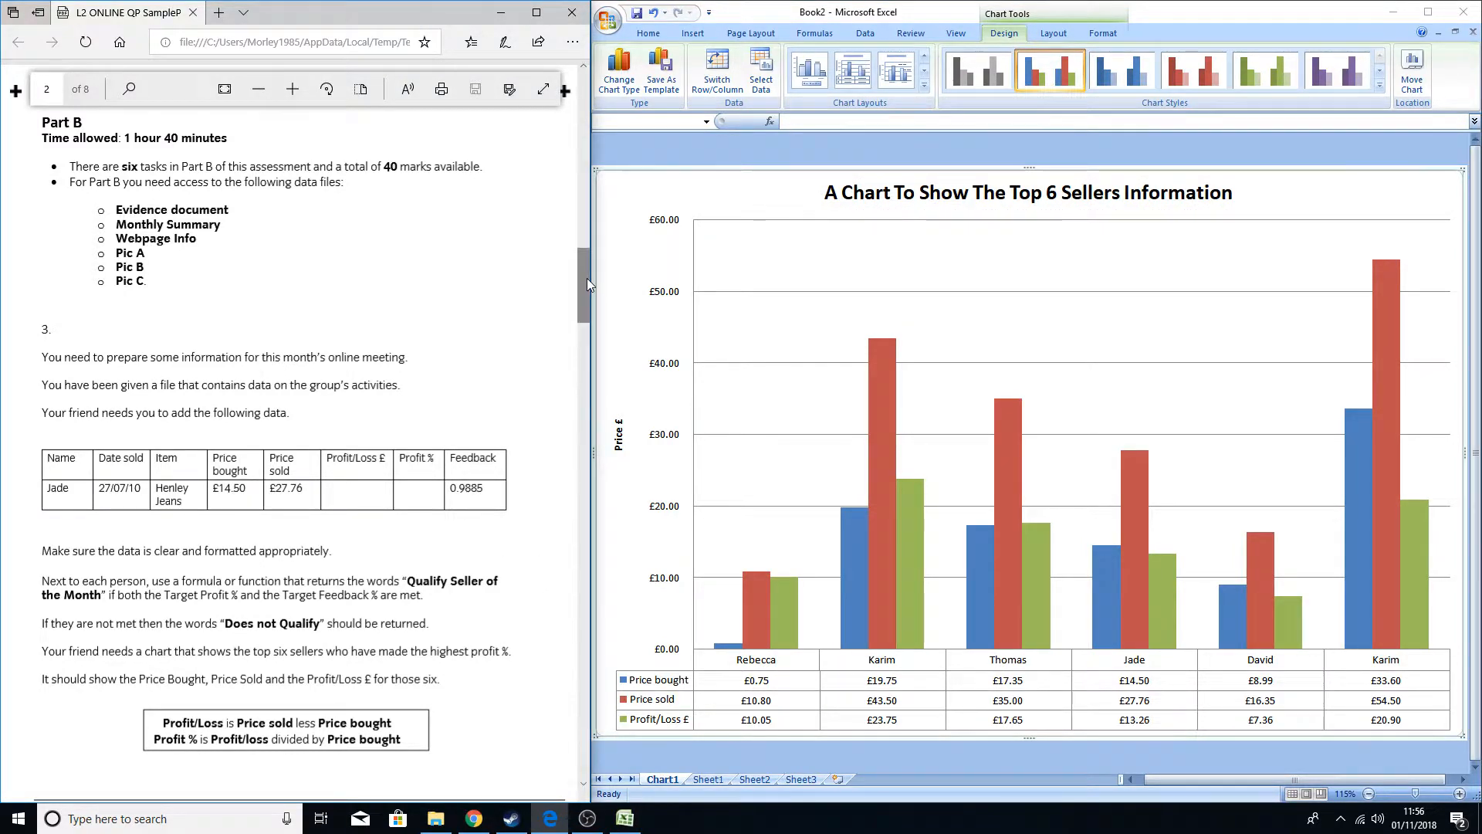
drag(587, 278, 595, 321)
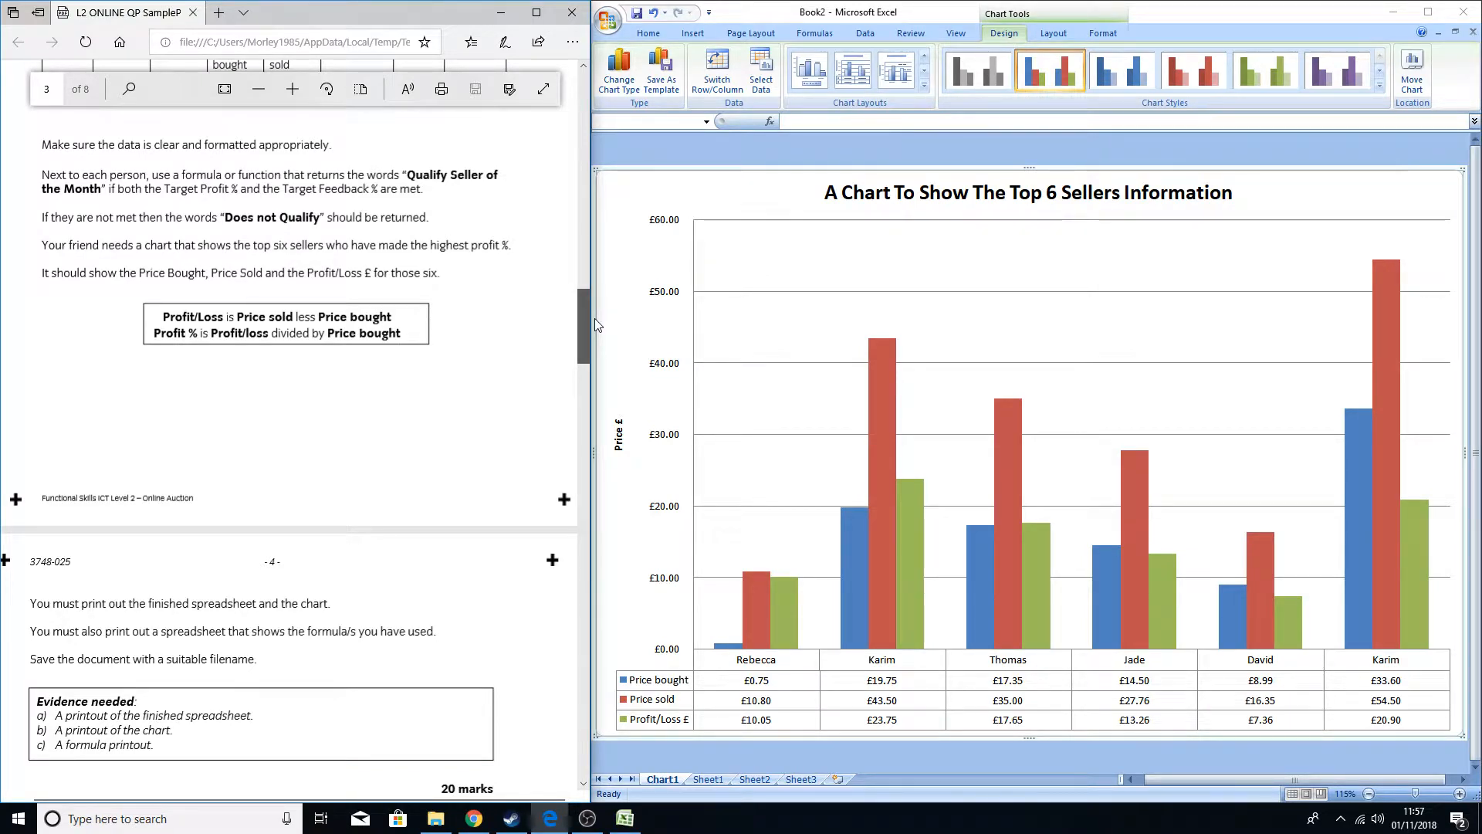
drag(595, 318, 605, 283)
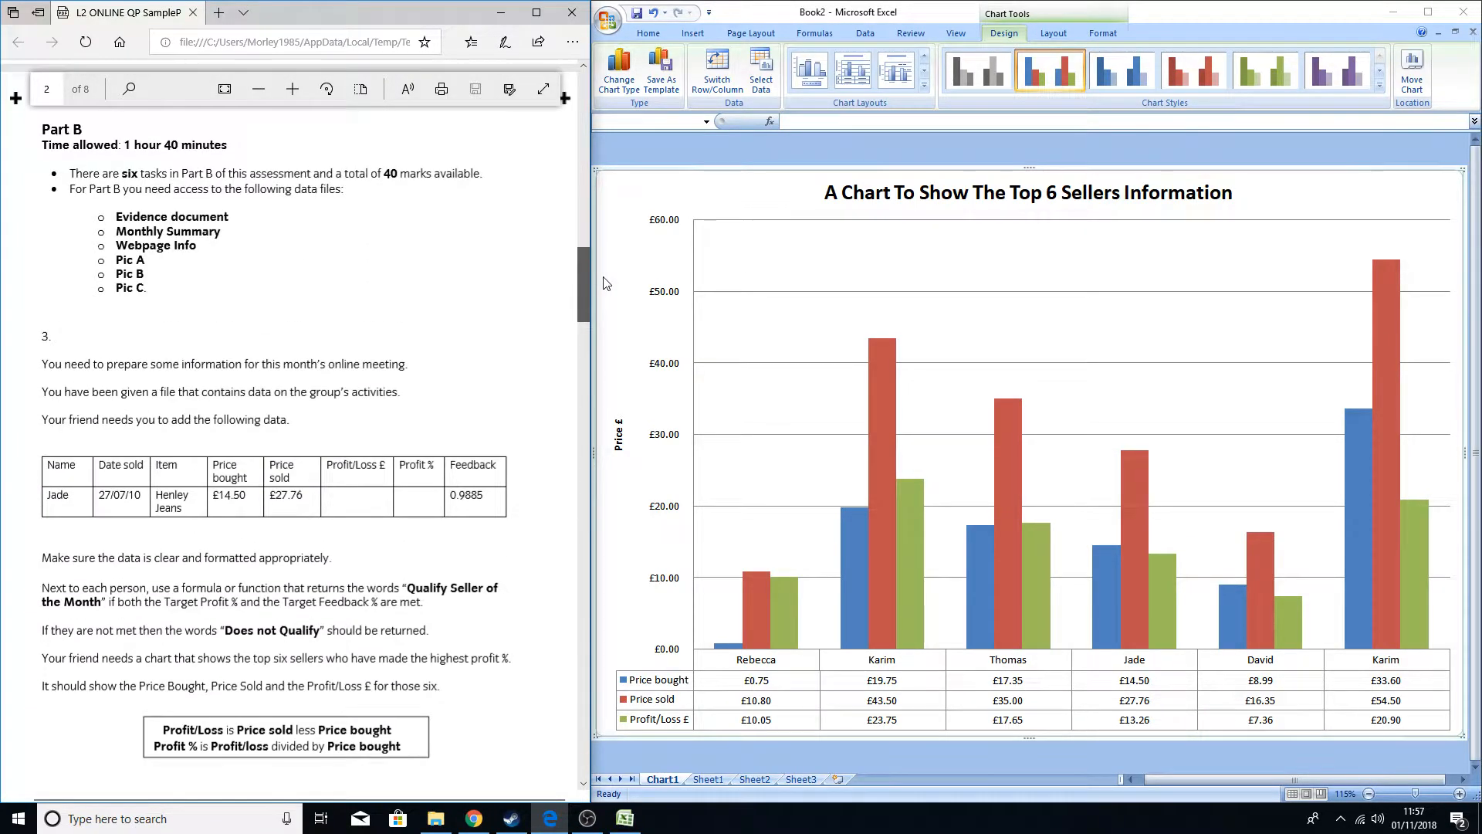